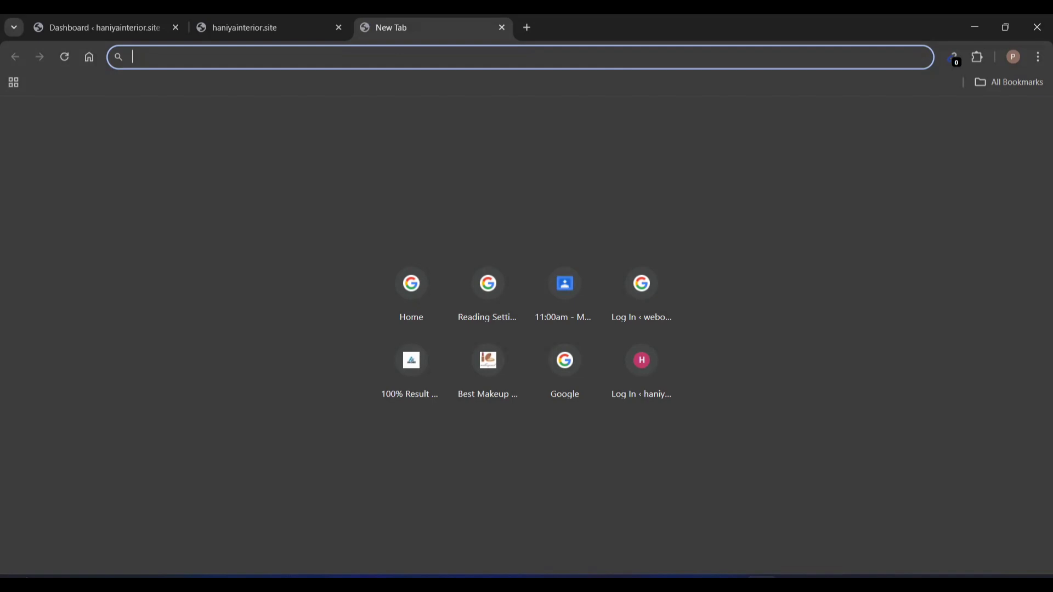
- Adjust the computer's sound volume
left_click(943, 569)
left_click(934, 508)
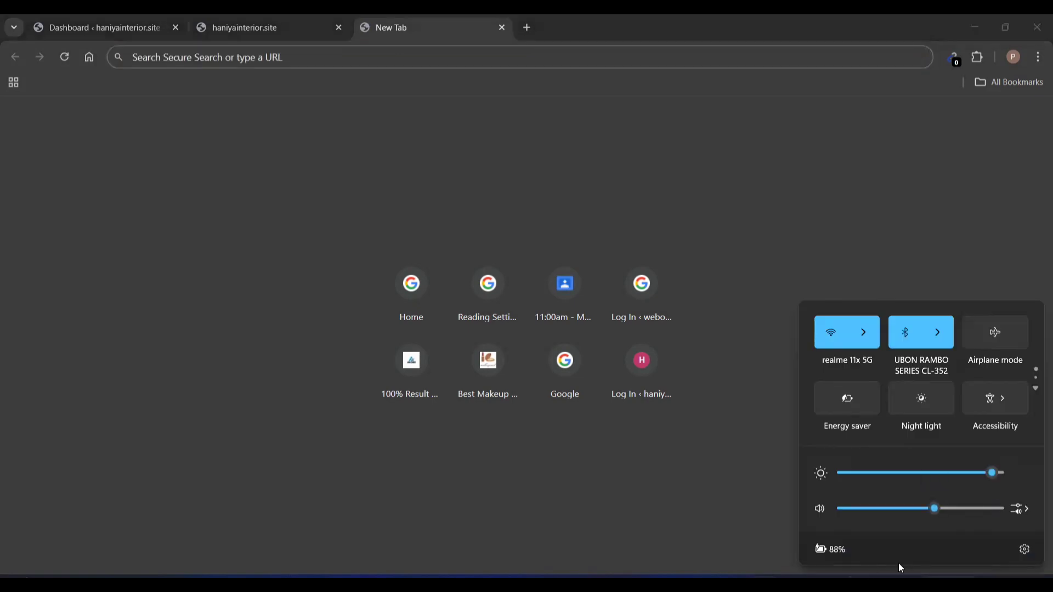
left_click(953, 509)
key("Escape")
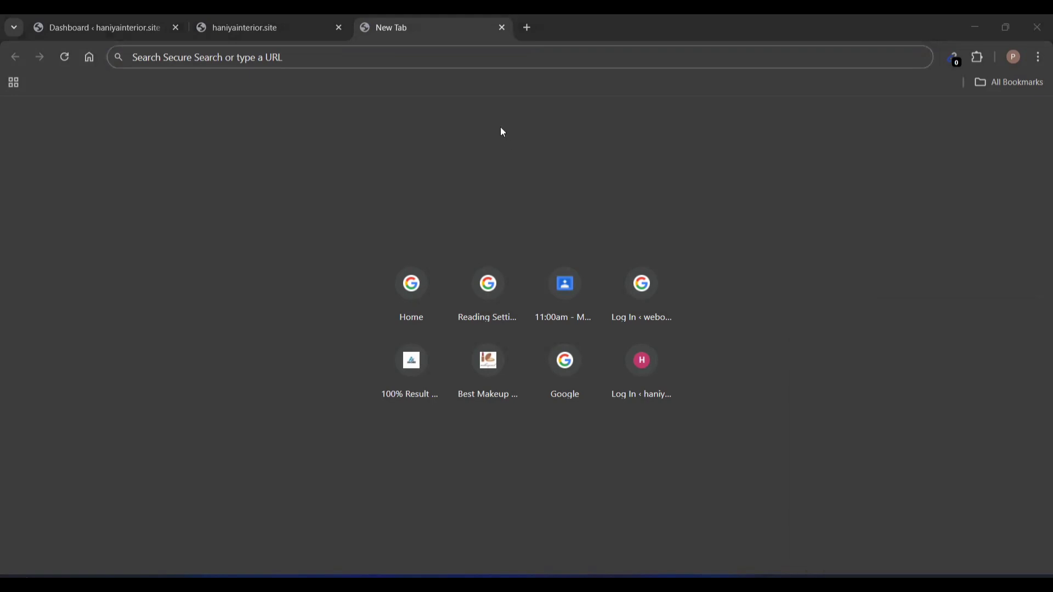
- Open the WordPress admin dashboard in the new tab at haniyainterior.site/wp-admin
left_click(455, 53)
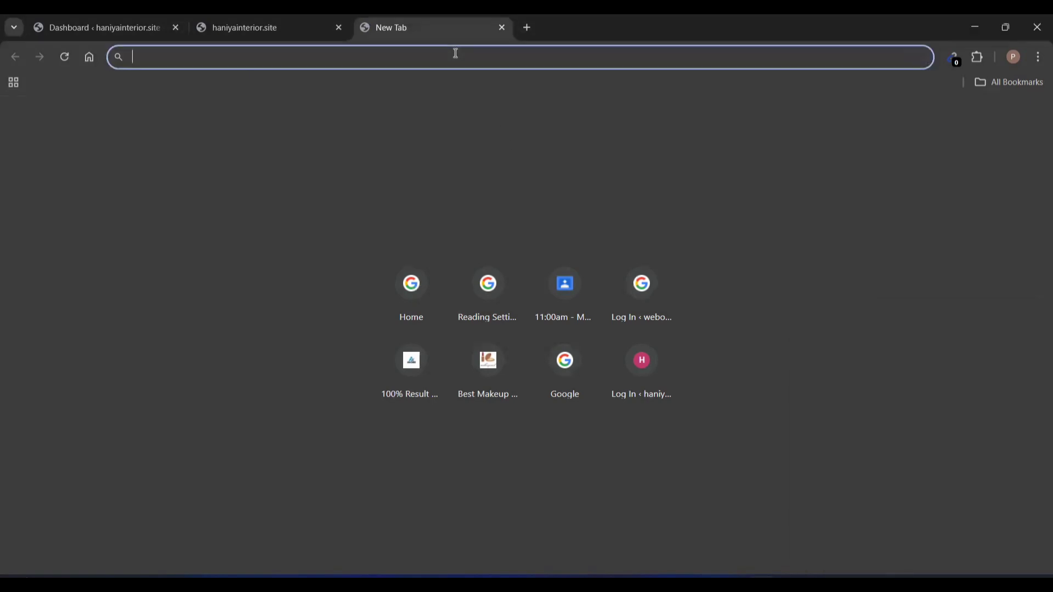
type("ha")
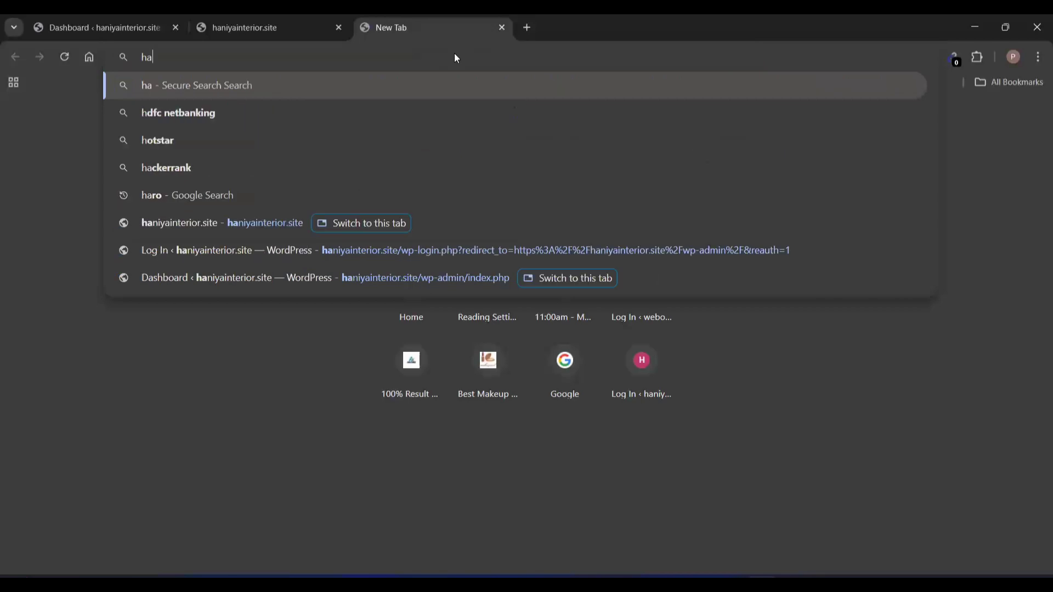
type("niyai")
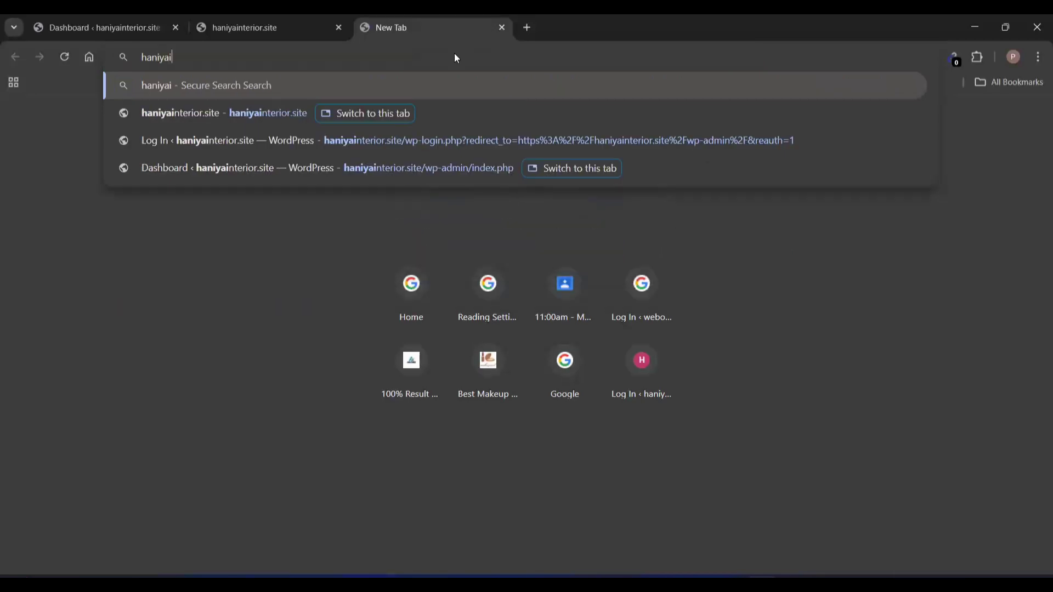
type("nteri")
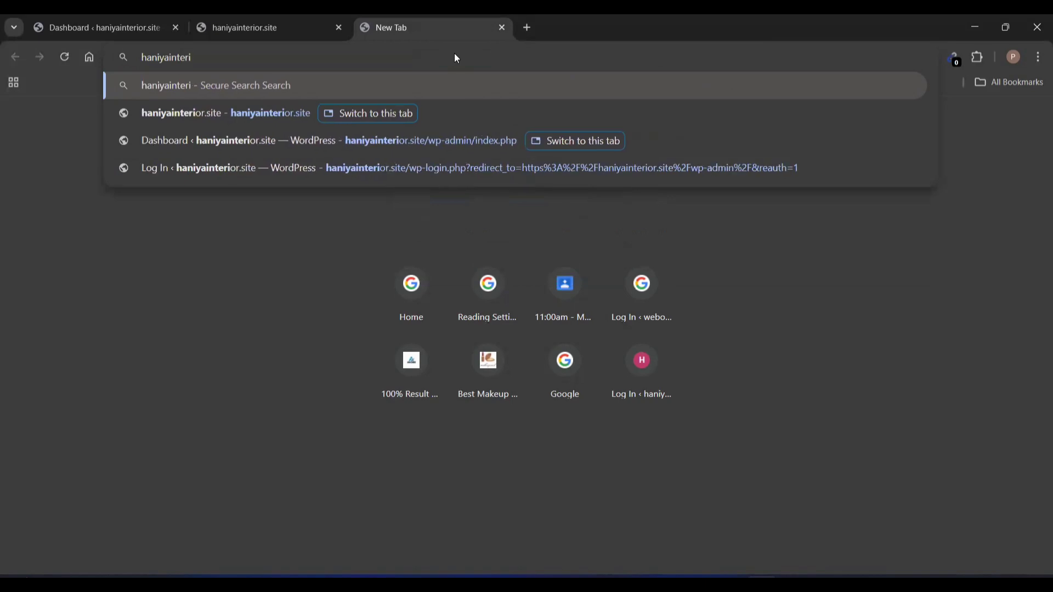
type("or.site")
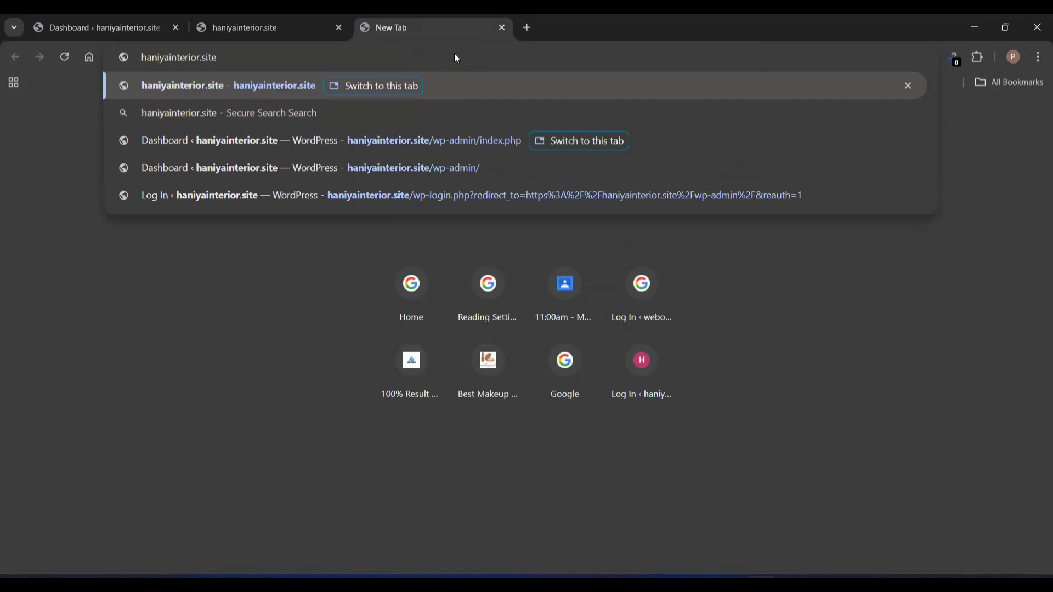
type("/")
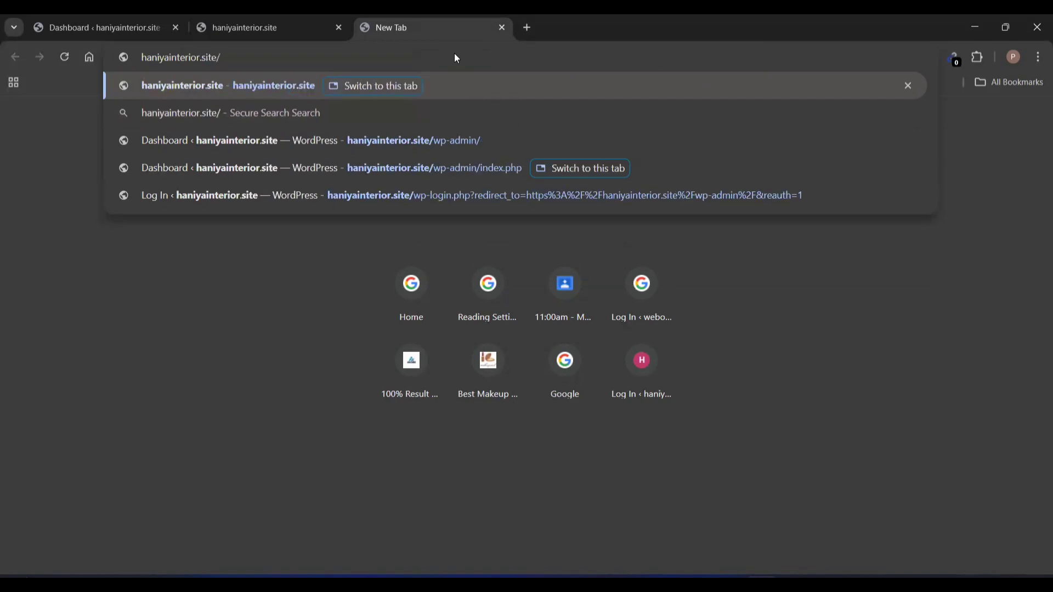
type("wp-admin")
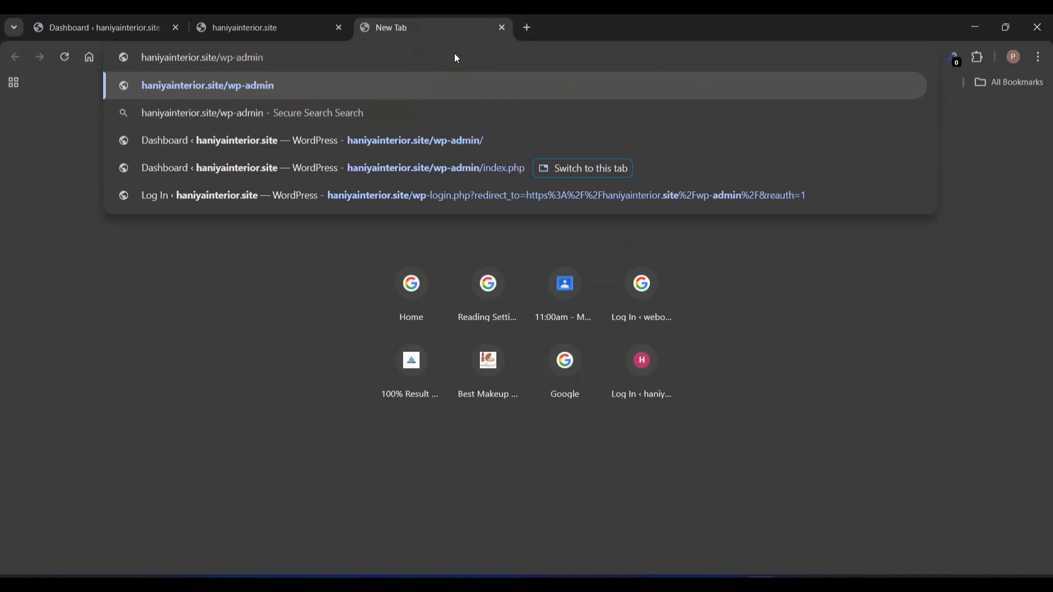
key("Return")
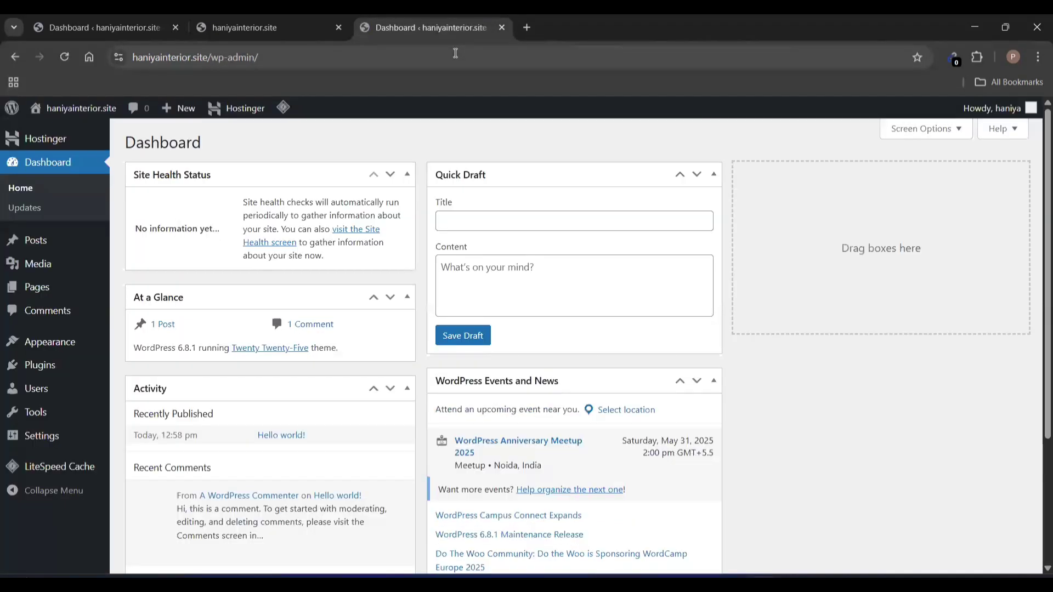
- Compare the newly loaded dashboard with the original one, and close the duplicate to continue in the original
left_click(133, 14)
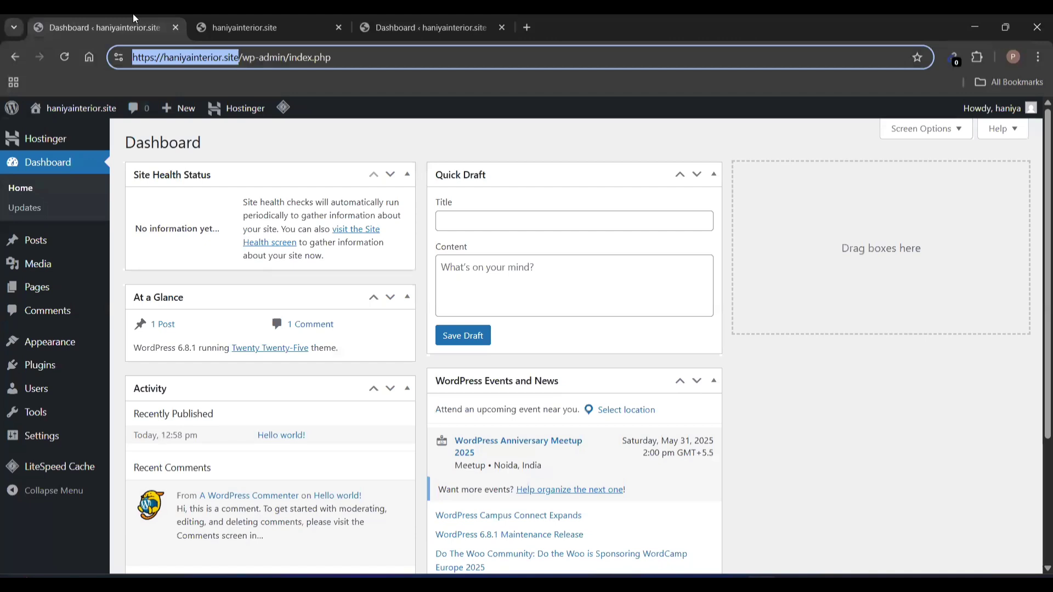
left_click(445, 14)
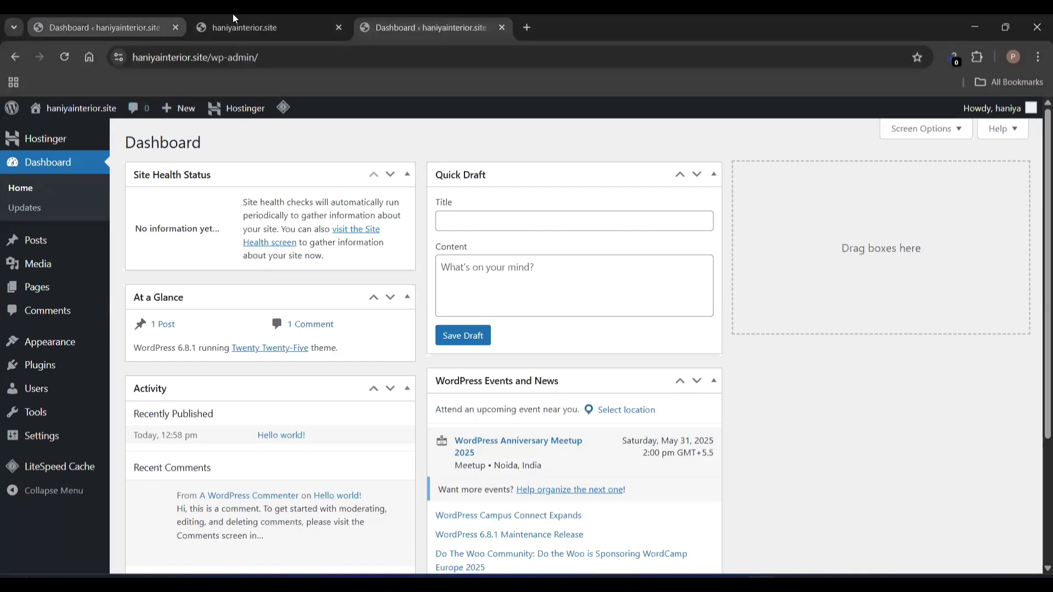
left_click(137, 14)
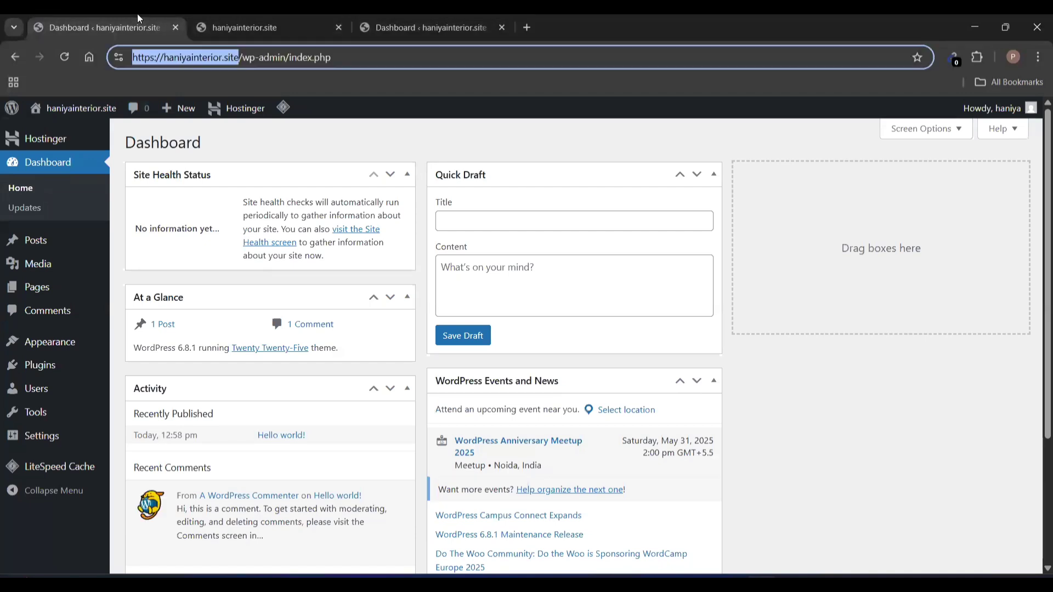
left_click(455, 14)
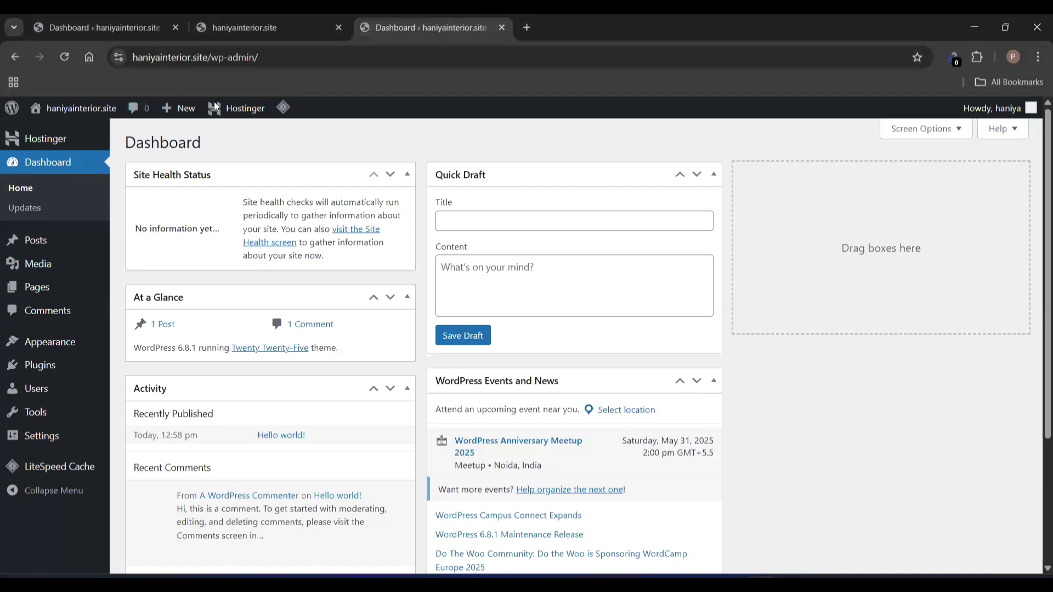
left_click(504, 27)
left_click(146, 15)
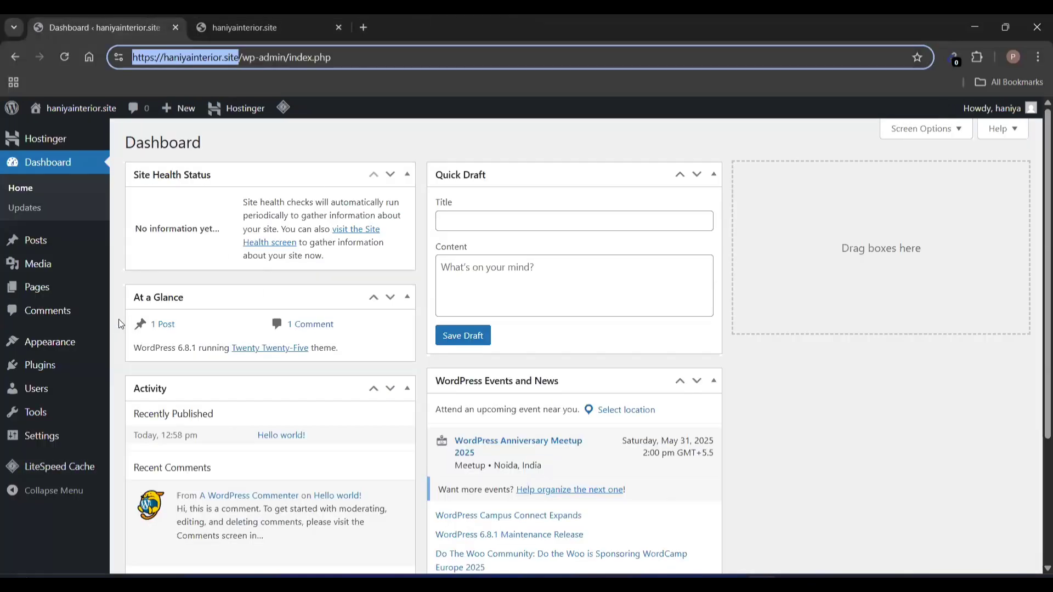
- Review the live site's Blog front page and its "Hello world!" post, and return to the WordPress dashboard
left_click(209, 15)
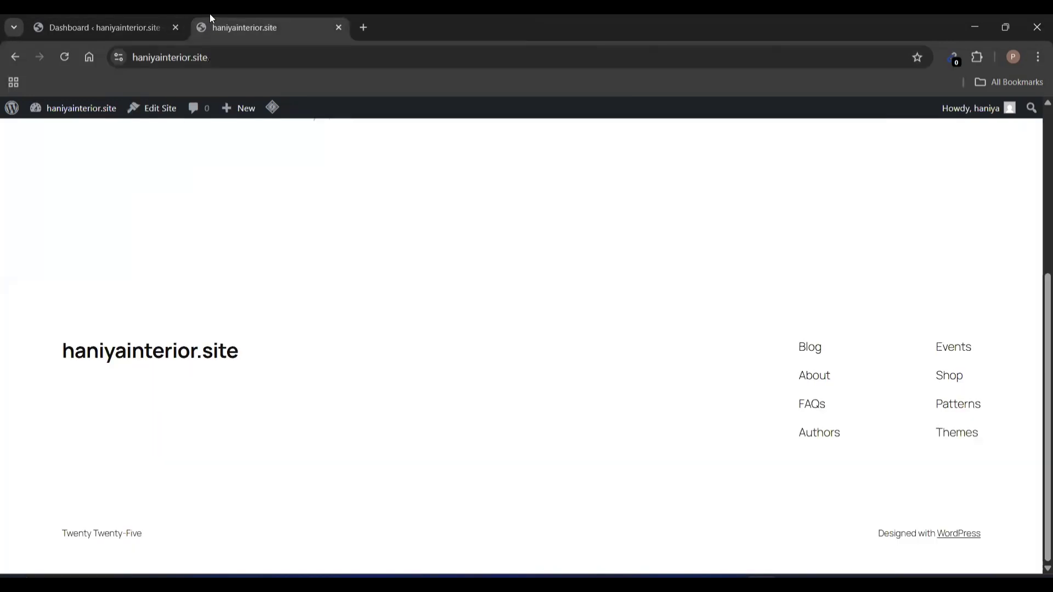
scroll(286, 239, "up", 5)
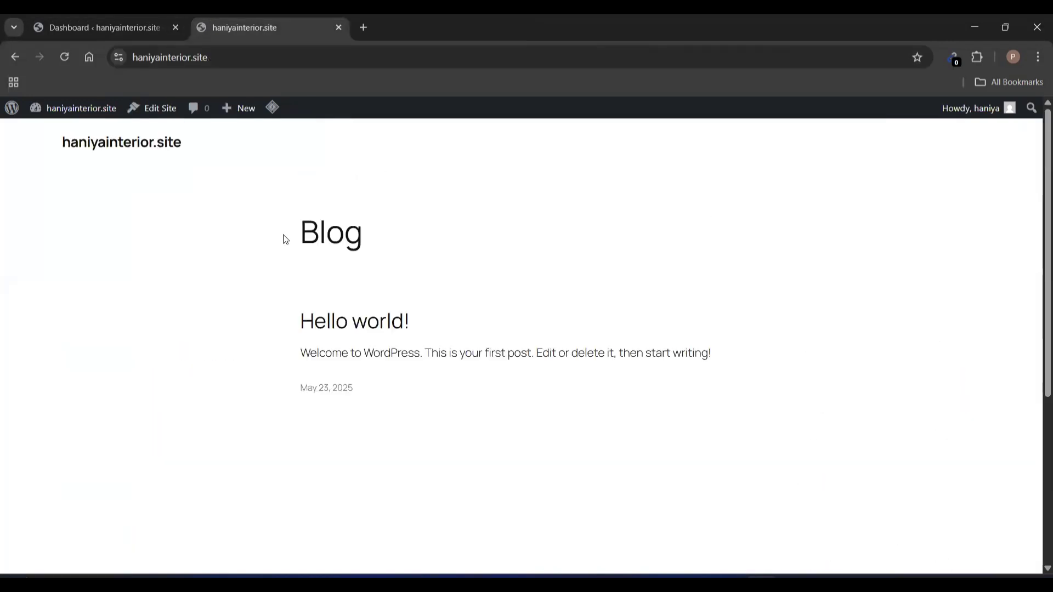
double_click(328, 236)
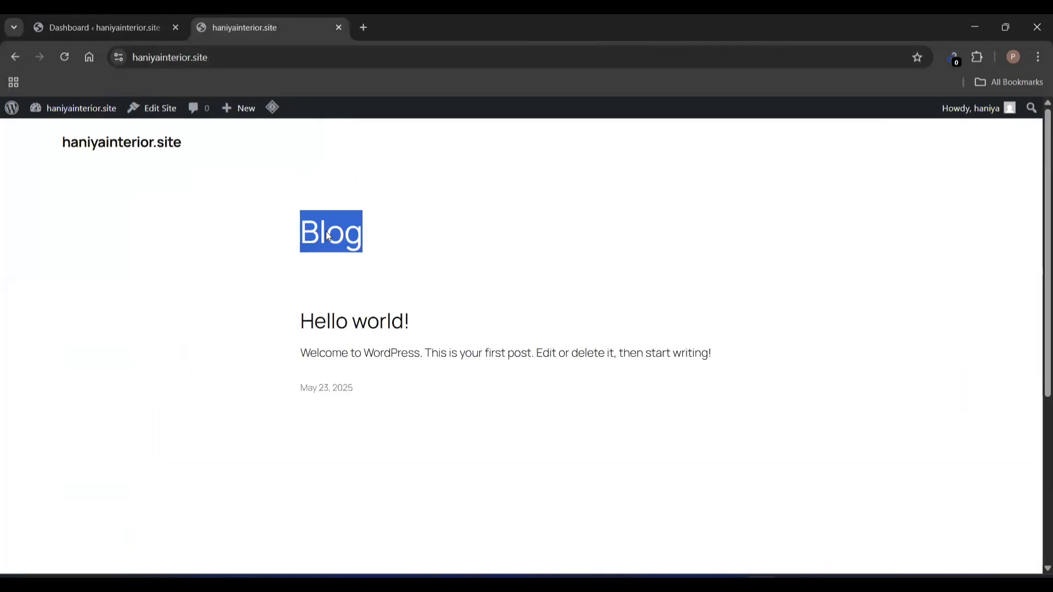
left_click(342, 323)
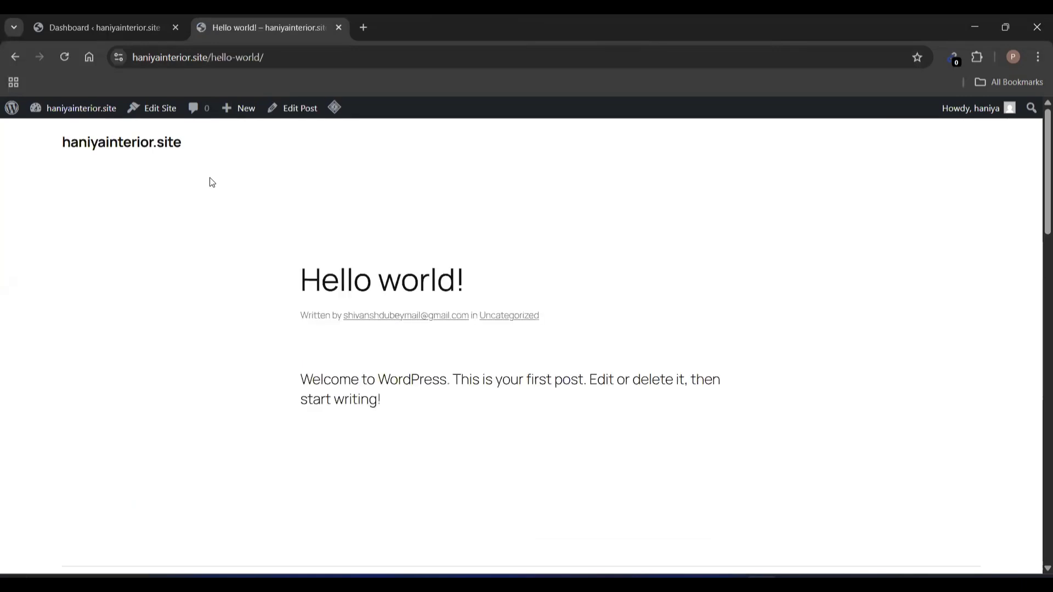
left_click(8, 62)
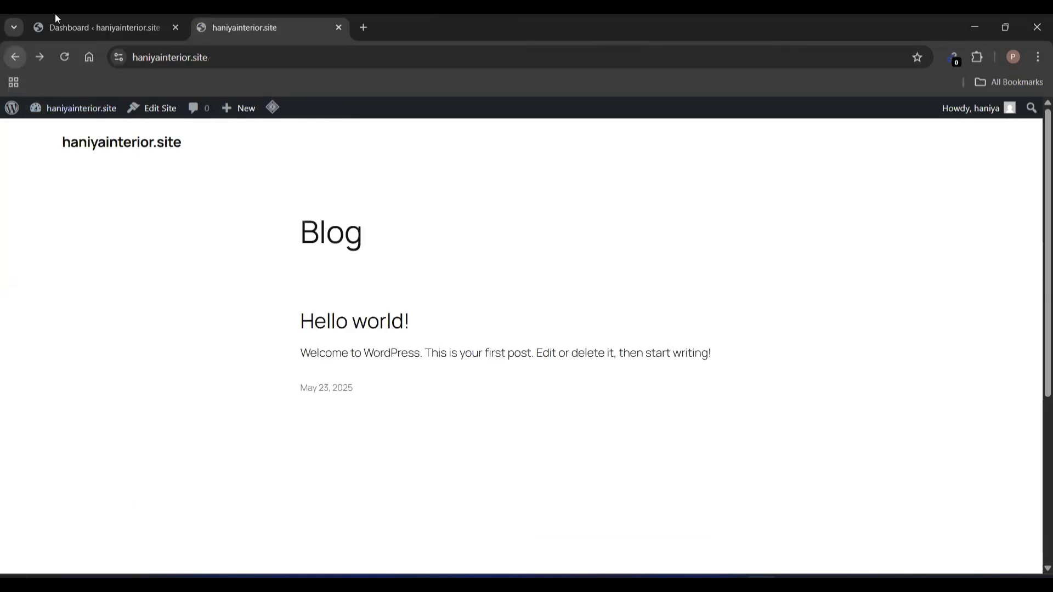
left_click(75, 19)
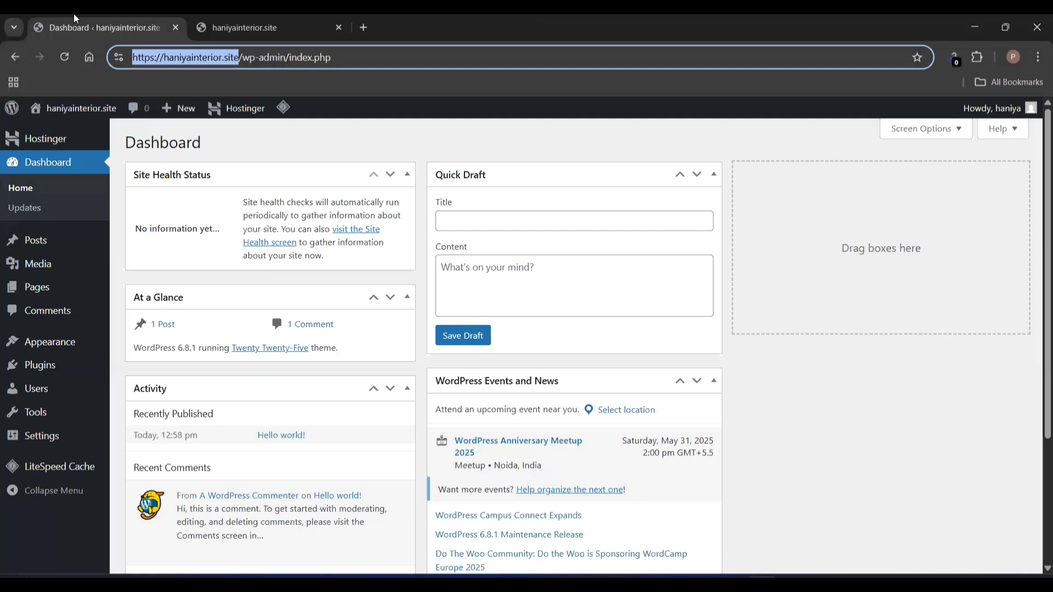
mouse_move(48, 282)
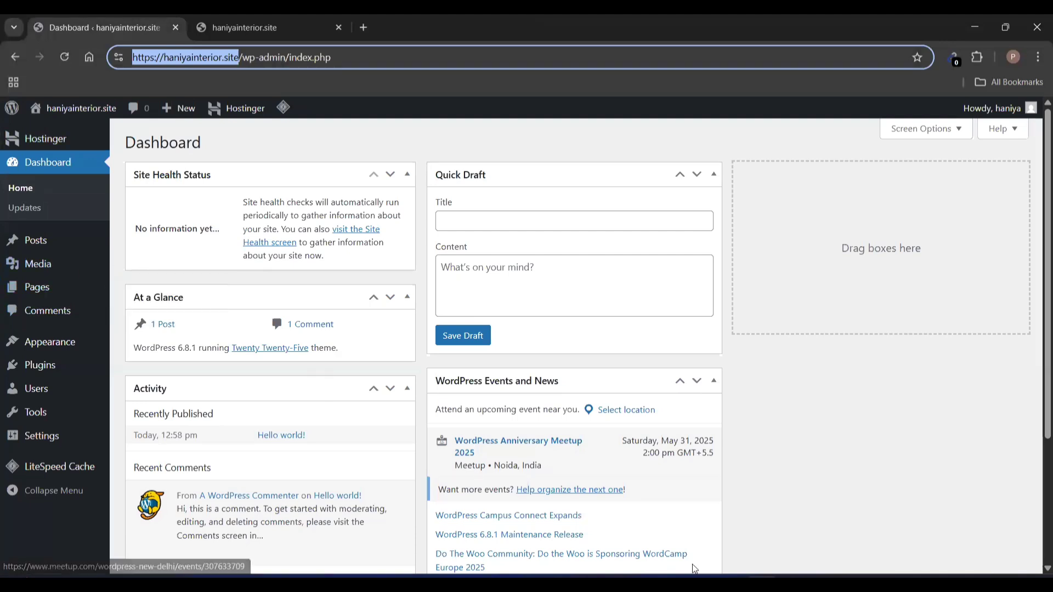
left_click(698, 584)
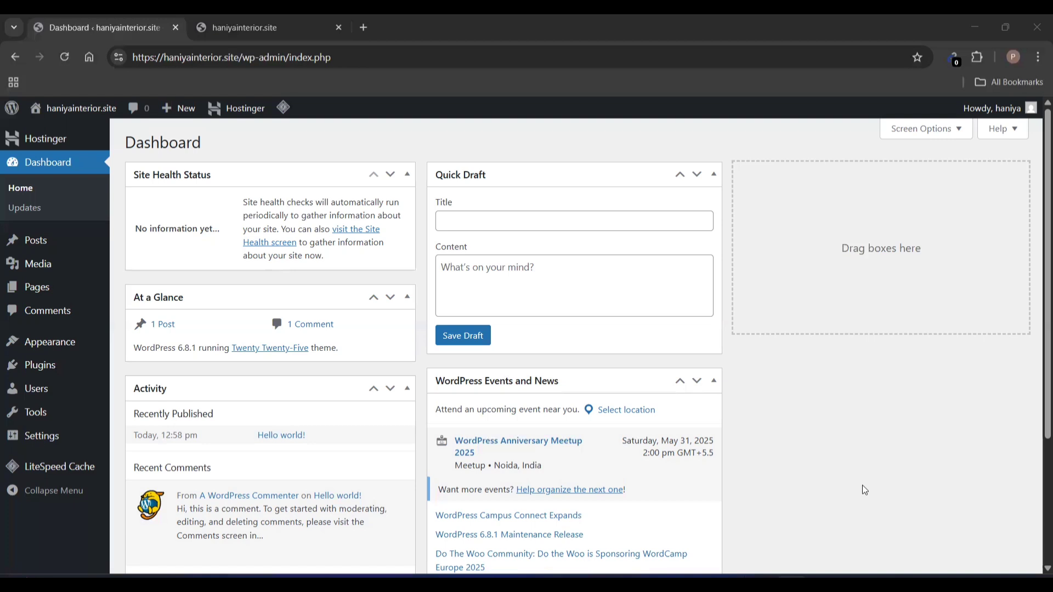
left_click(762, 577)
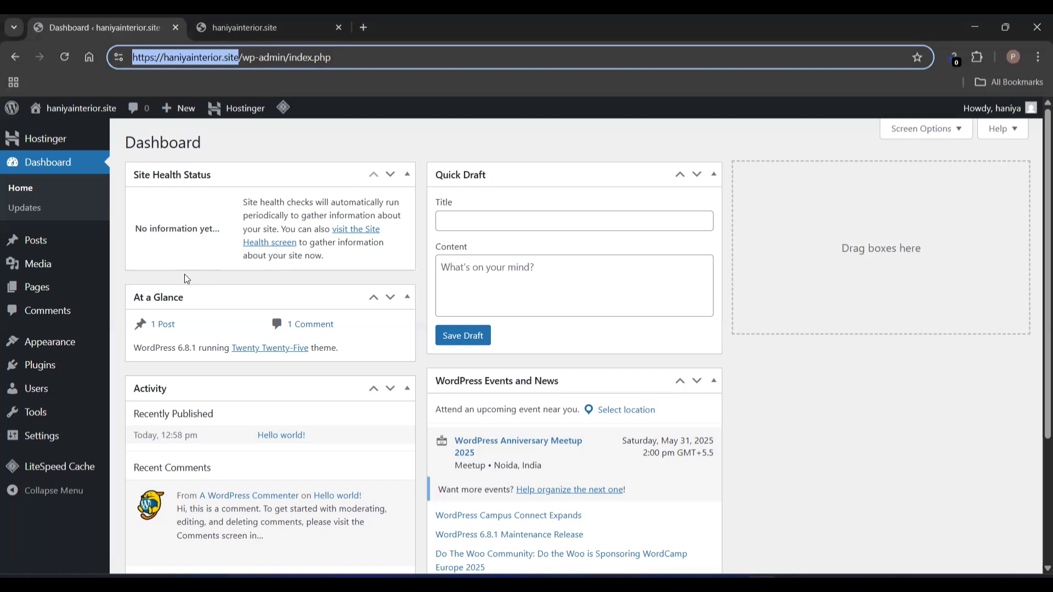
- Open the site's installed themes page
mouse_move(52, 352)
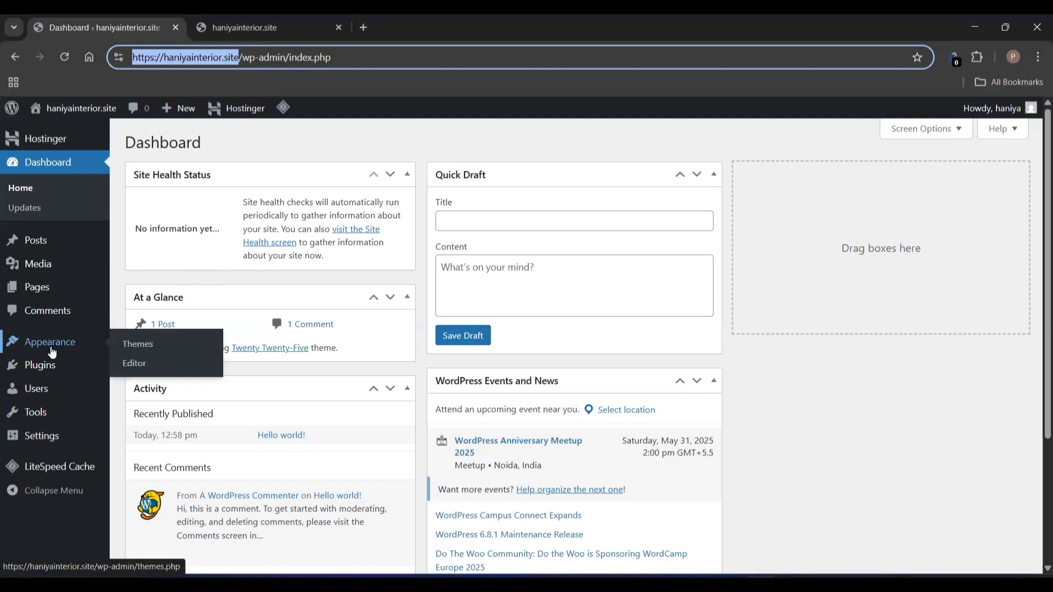
left_click(135, 351)
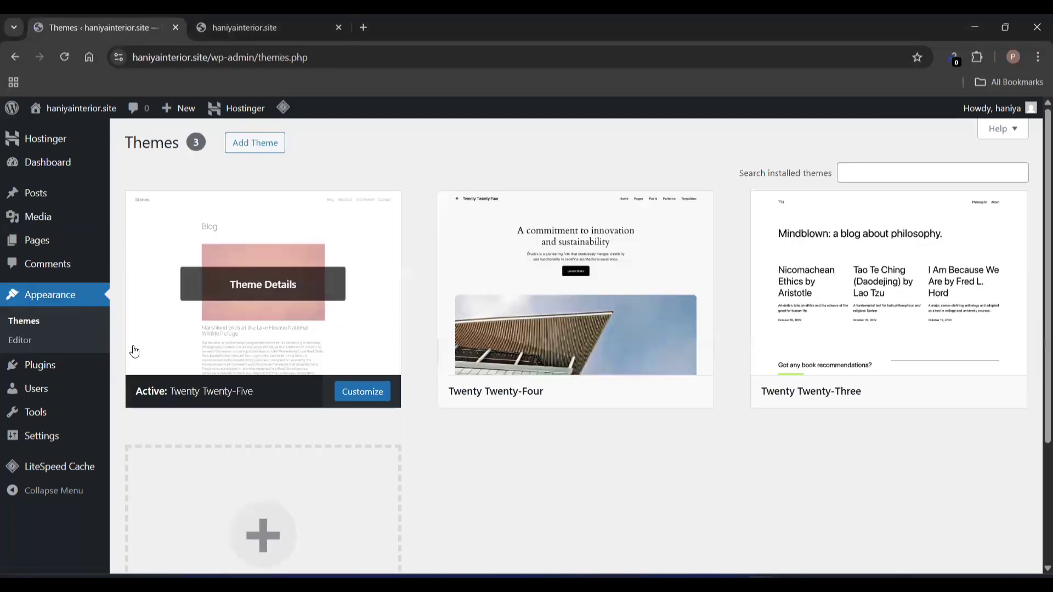
- Set the site's timezone to Kolkata in the General settings, save the changes and review the saved settings
mouse_move(50, 435)
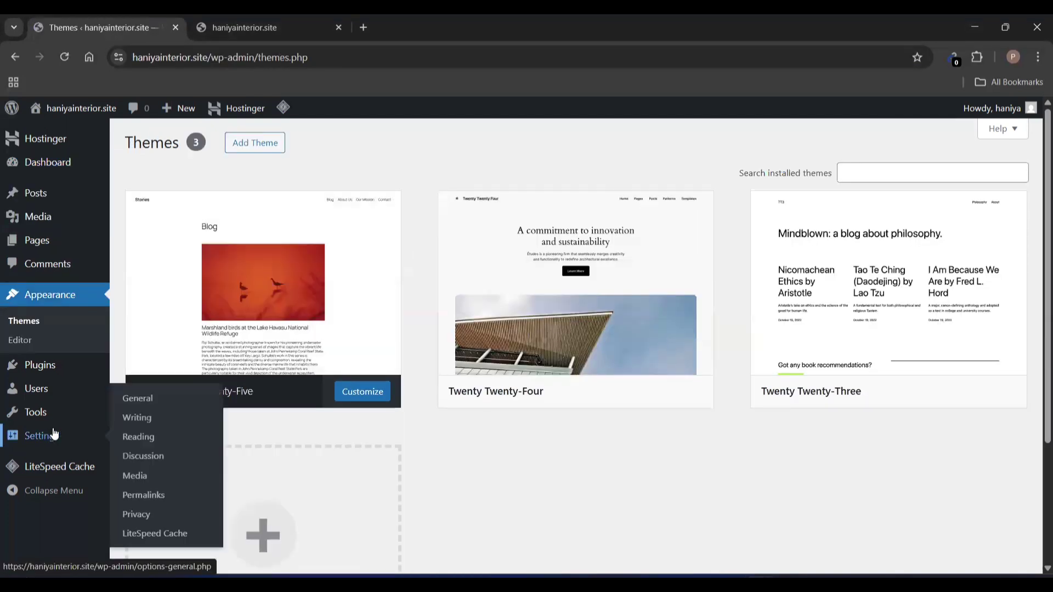
left_click(129, 401)
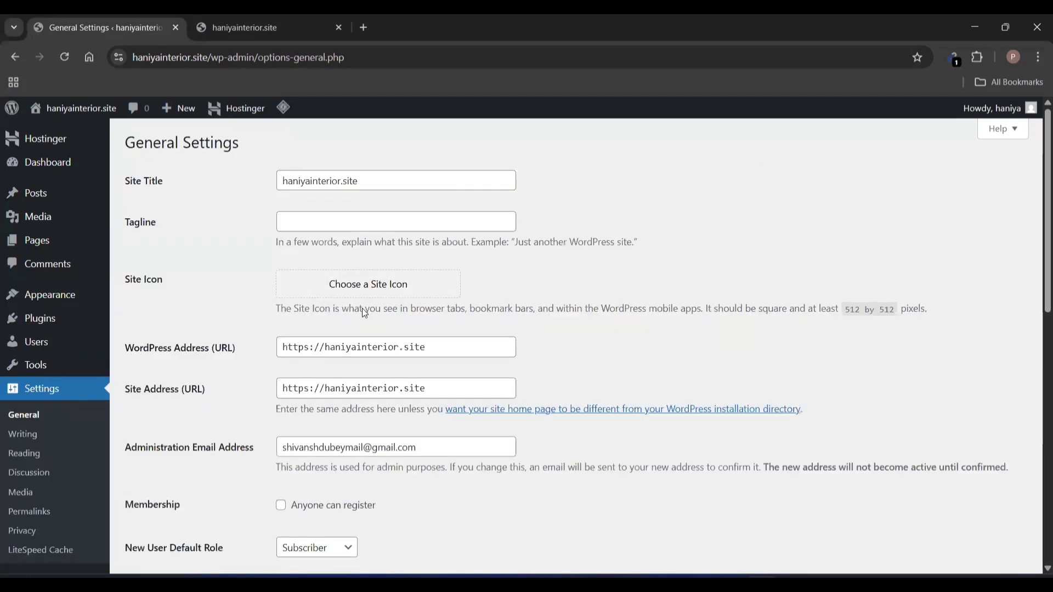
scroll(362, 309, "down", 5)
left_click(337, 321)
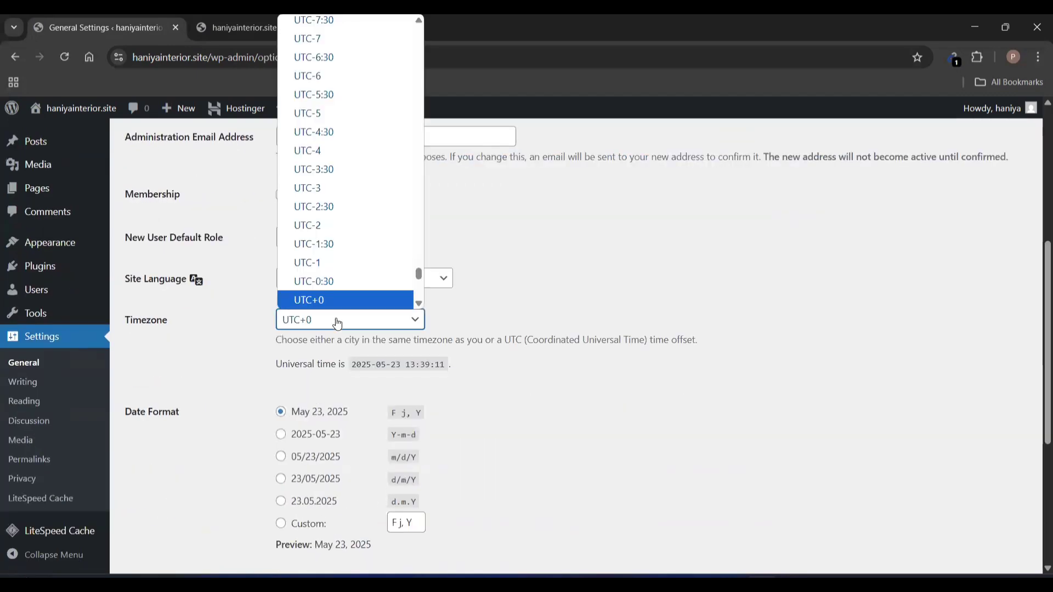
type("kol")
key("Return")
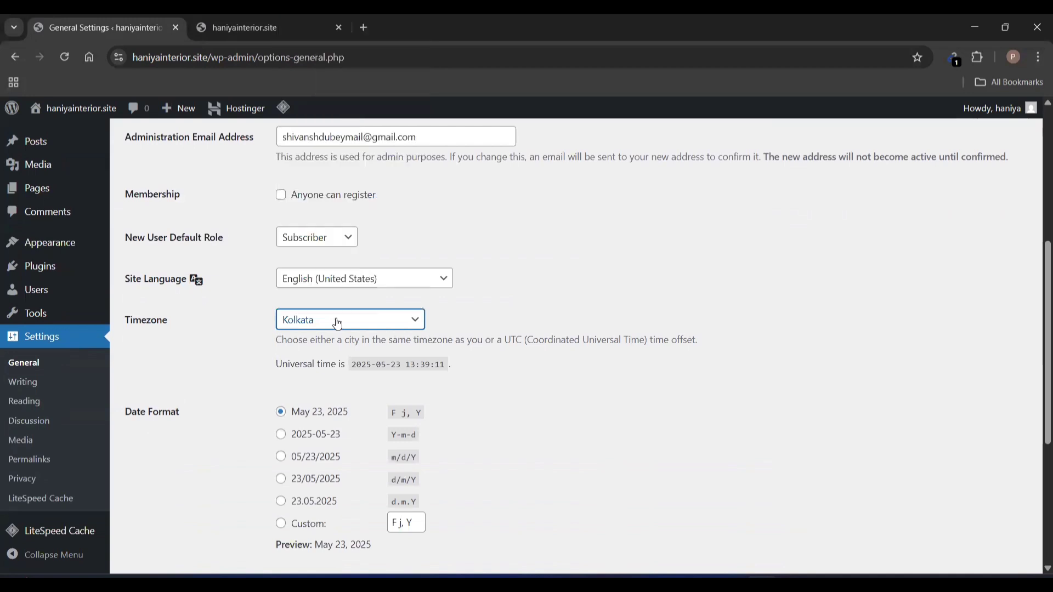
scroll(360, 438, "down", 5)
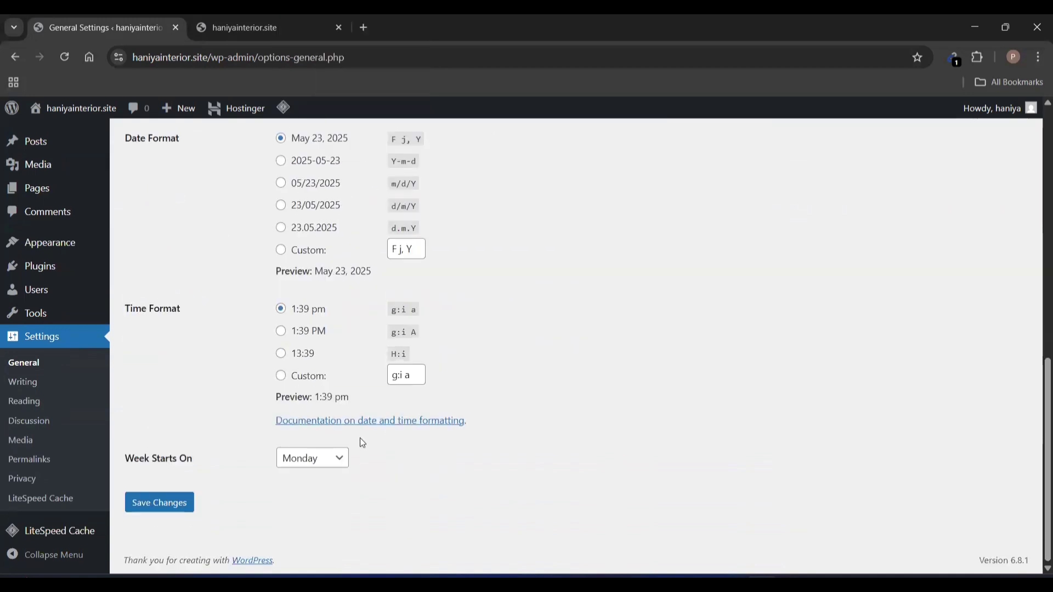
left_click(167, 502)
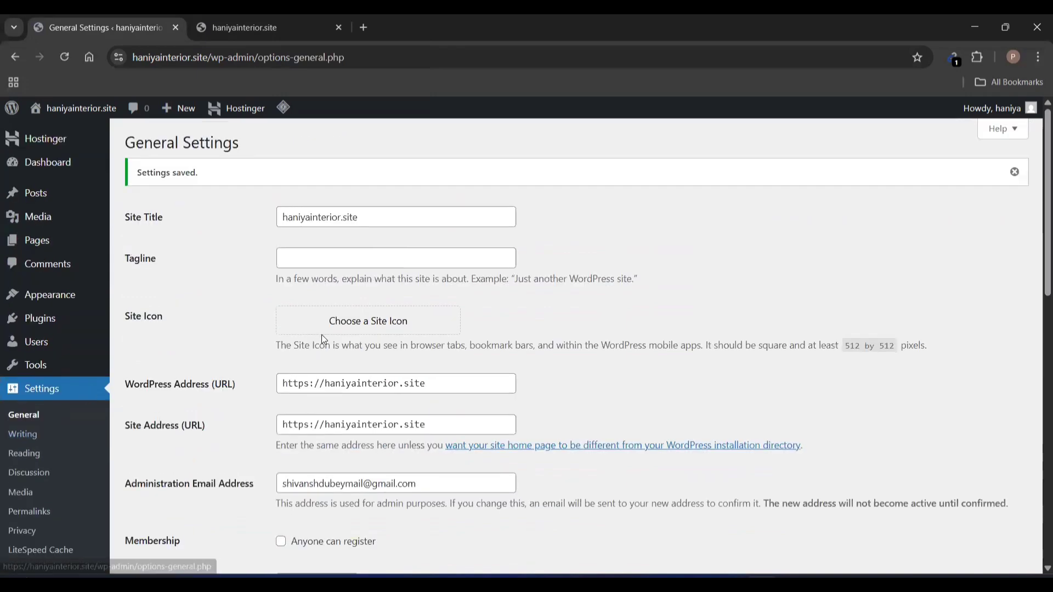
scroll(323, 338, "down", 5)
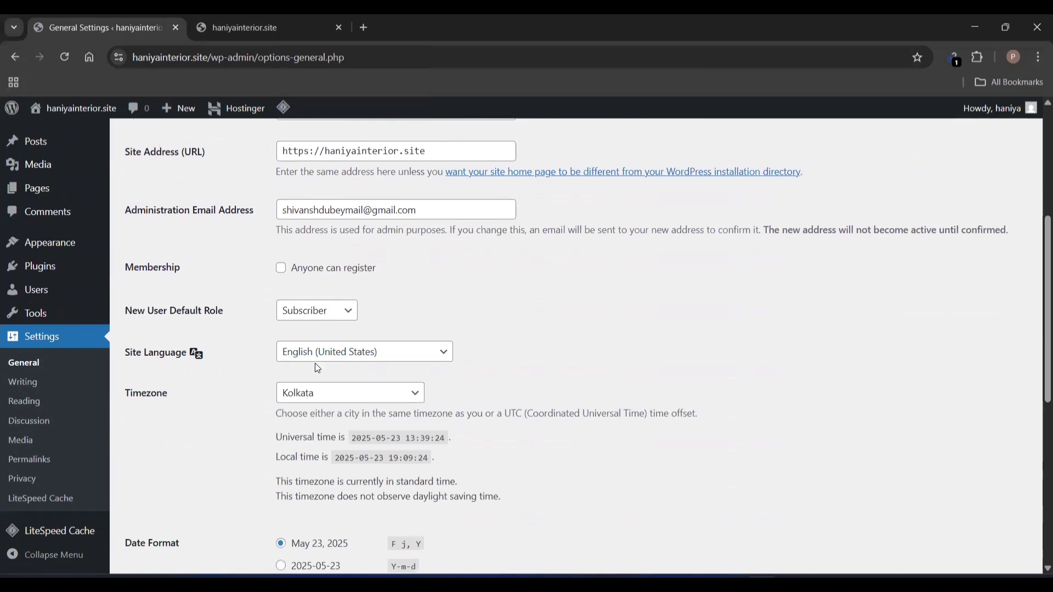
- Discourage search engines from indexing the site in the Reading settings and save the changes
left_click(35, 407)
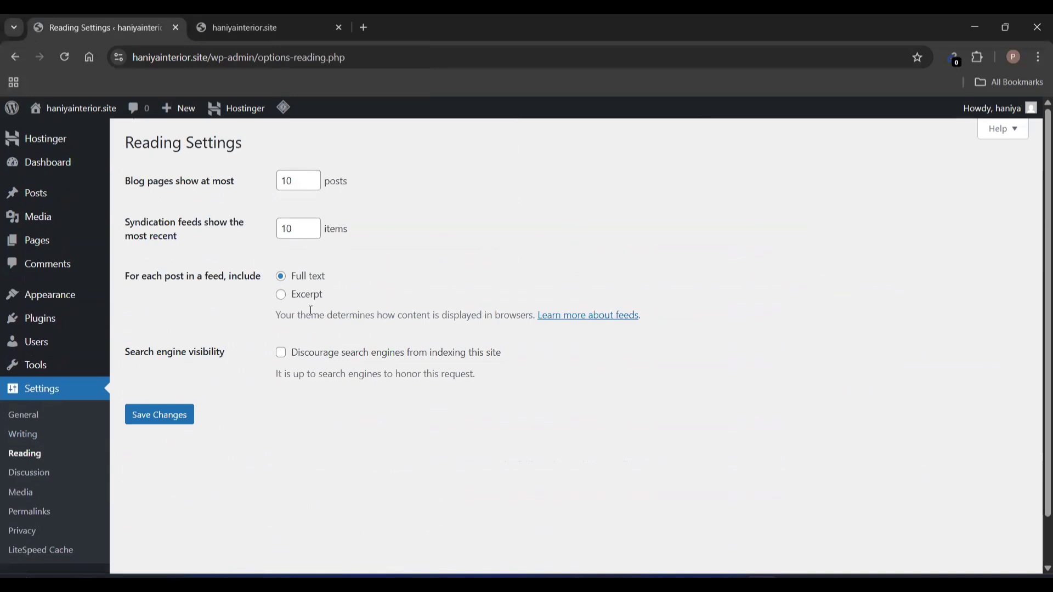
left_click(281, 354)
triple_click(182, 354)
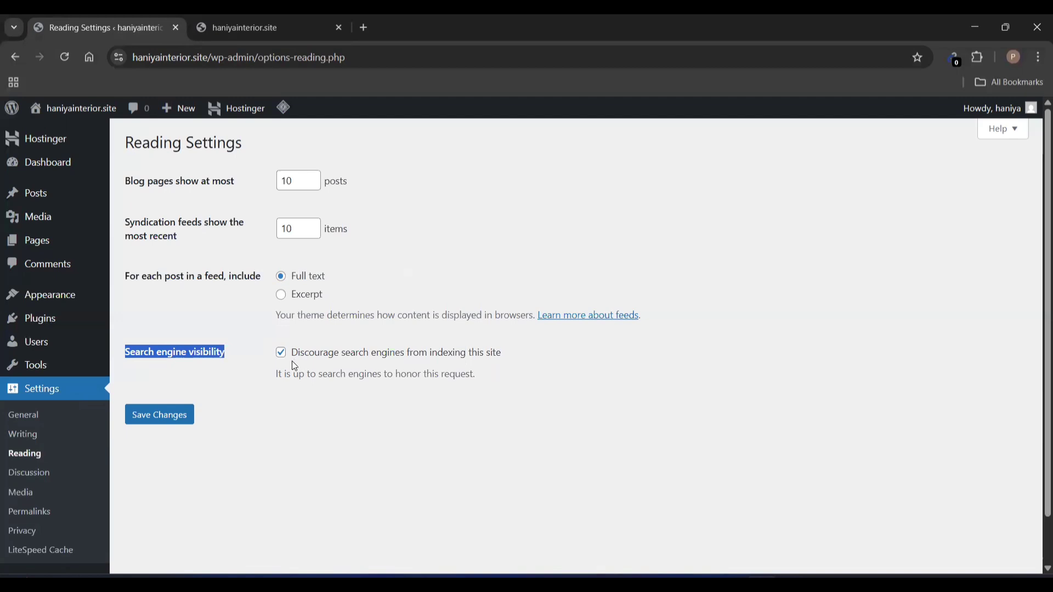
left_click(221, 379)
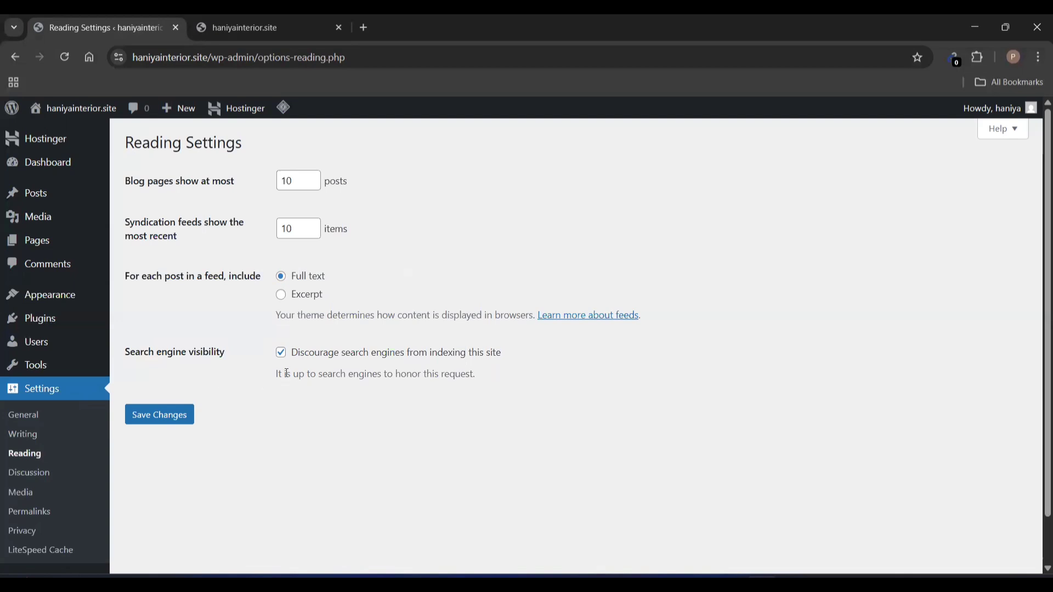
left_click(174, 419)
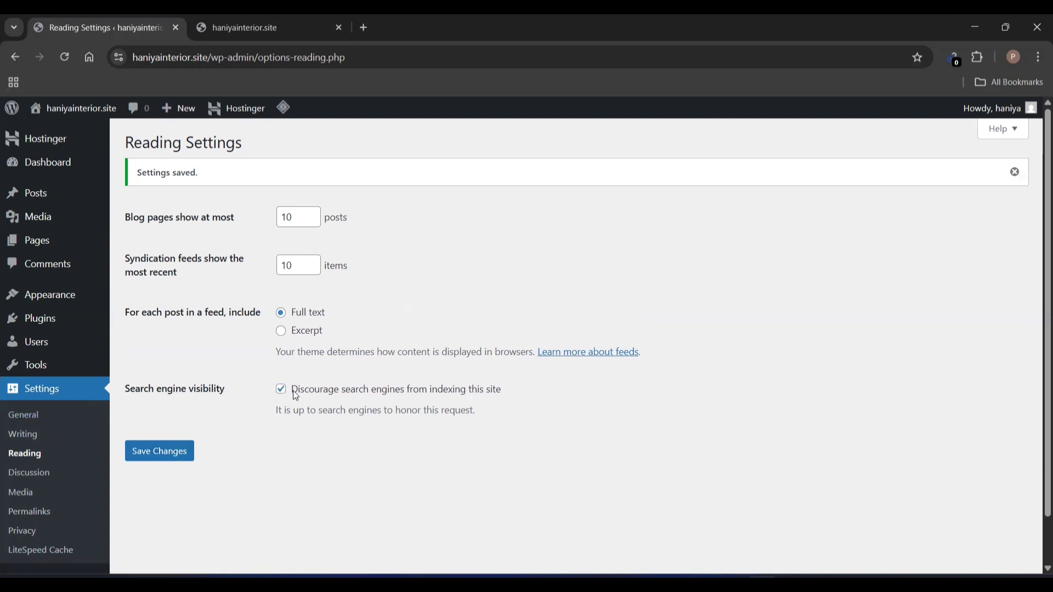
- Review the Writing settings, including the default post category and the post via email options
left_click(23, 434)
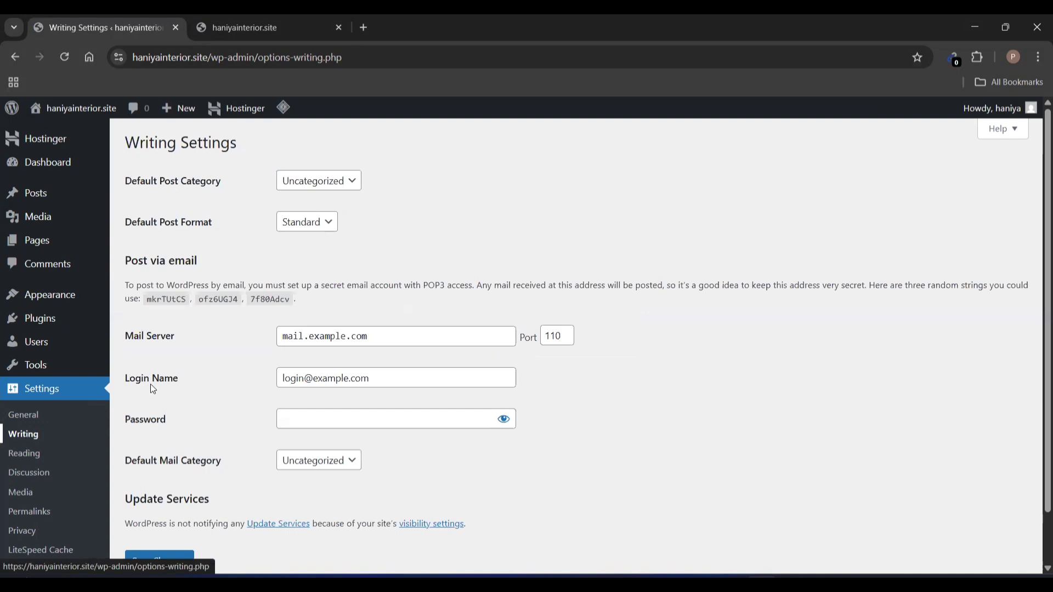
left_click(340, 187)
left_click(355, 232)
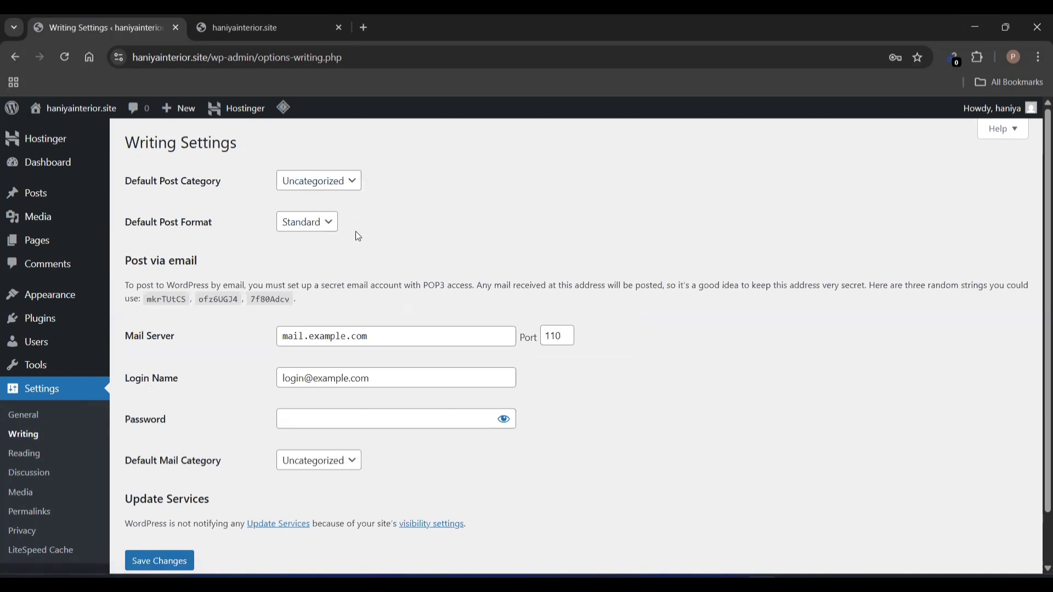
scroll(356, 234, "down", 1)
scroll(356, 233, "up", 1)
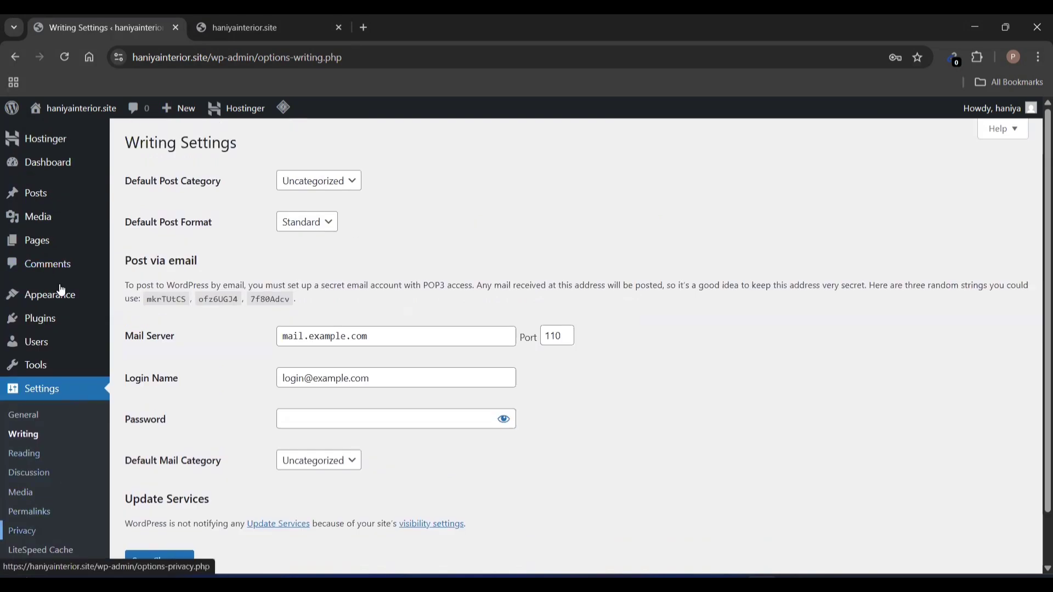
- Open the site's installed themes page
mouse_move(77, 299)
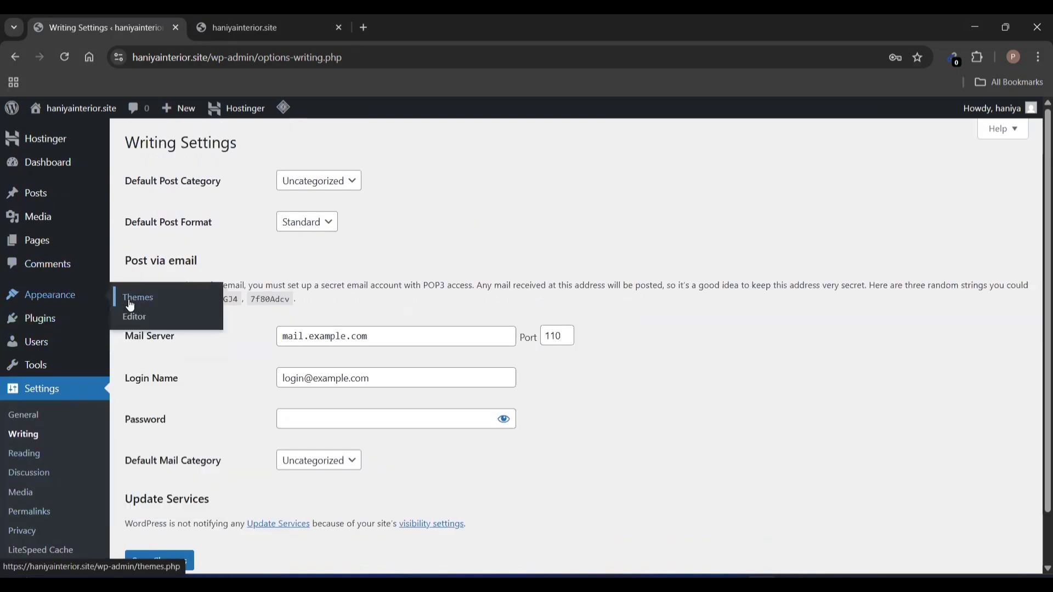
left_click(122, 305)
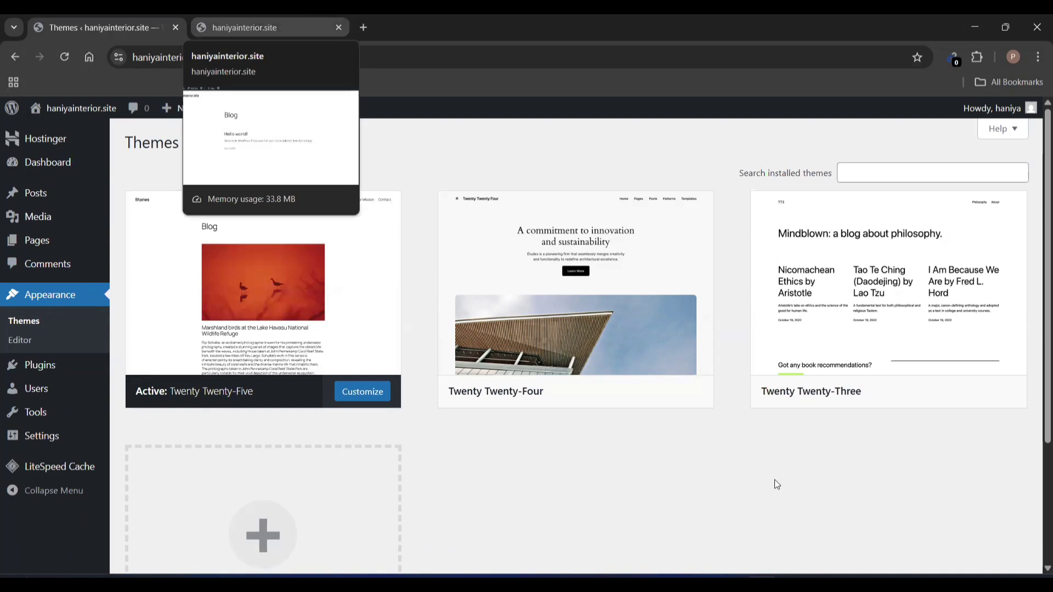
mouse_move(792, 577)
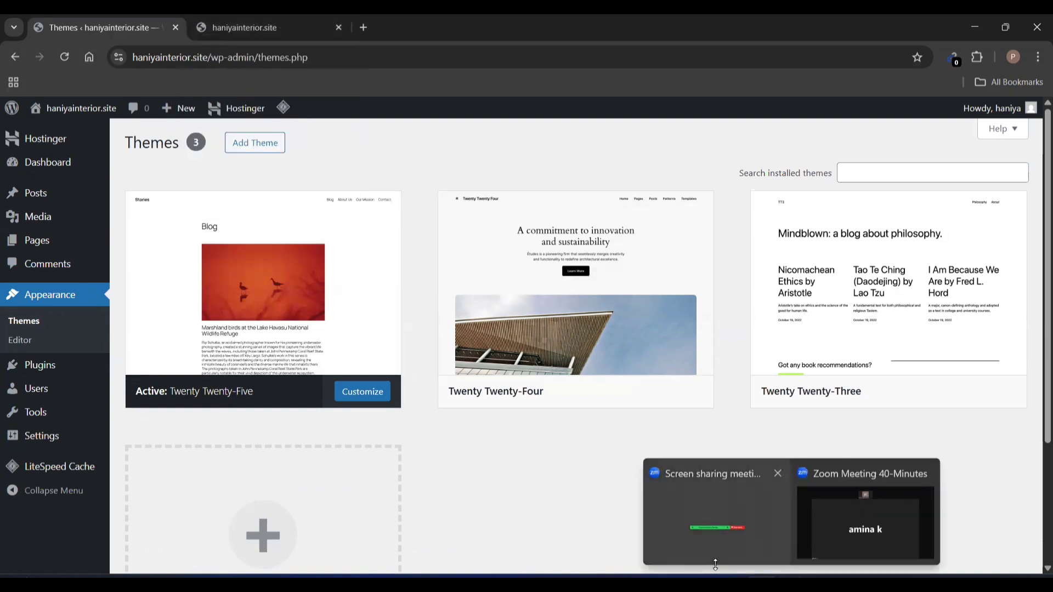
left_click(866, 524)
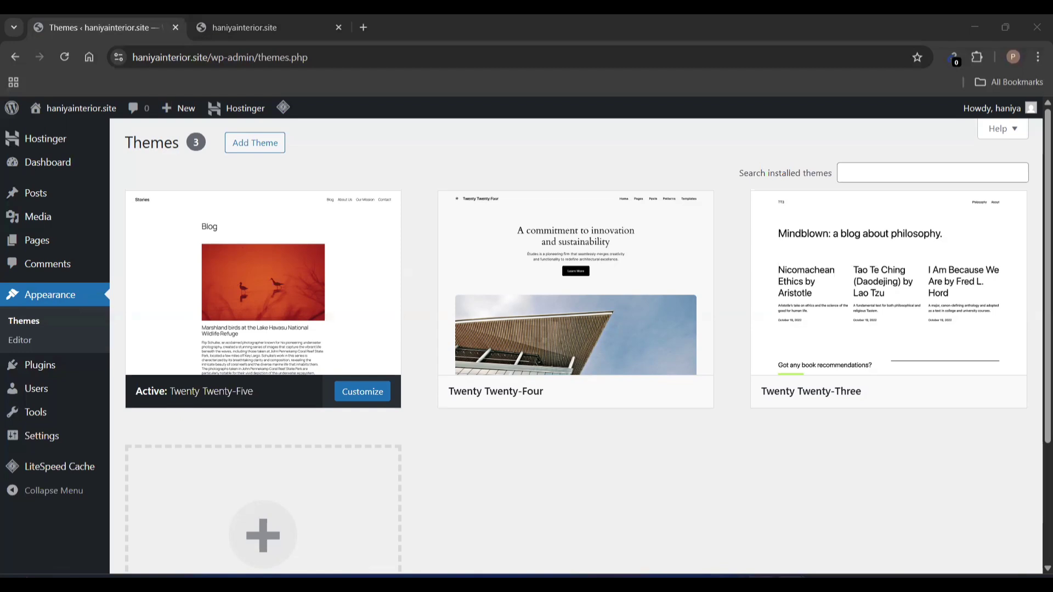
left_click(760, 584)
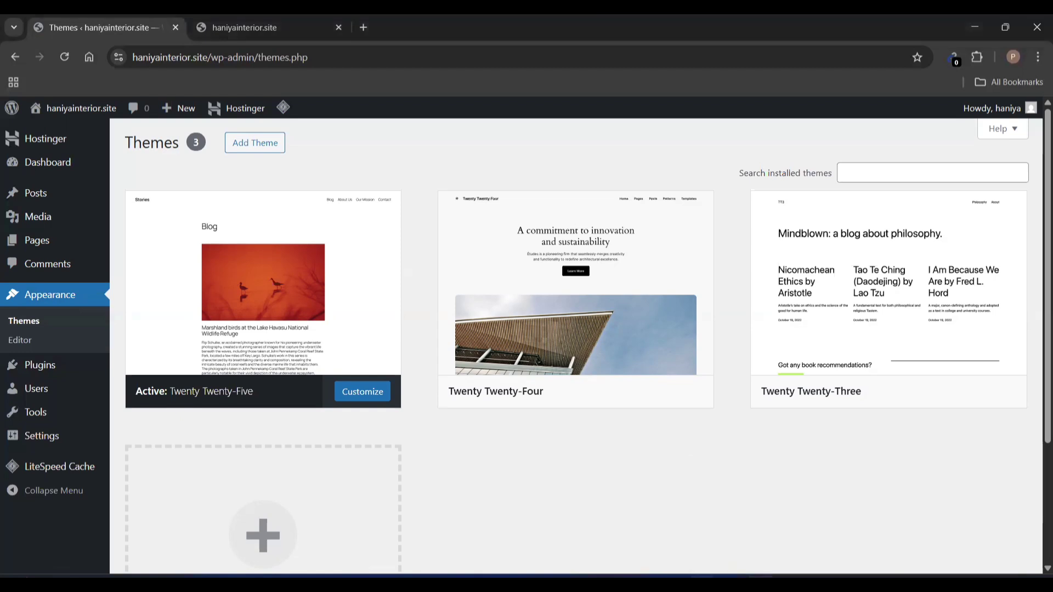
- Compare the active Twenty Twenty-Five theme with the live site's front page, and return to the installed themes
mouse_move(167, 393)
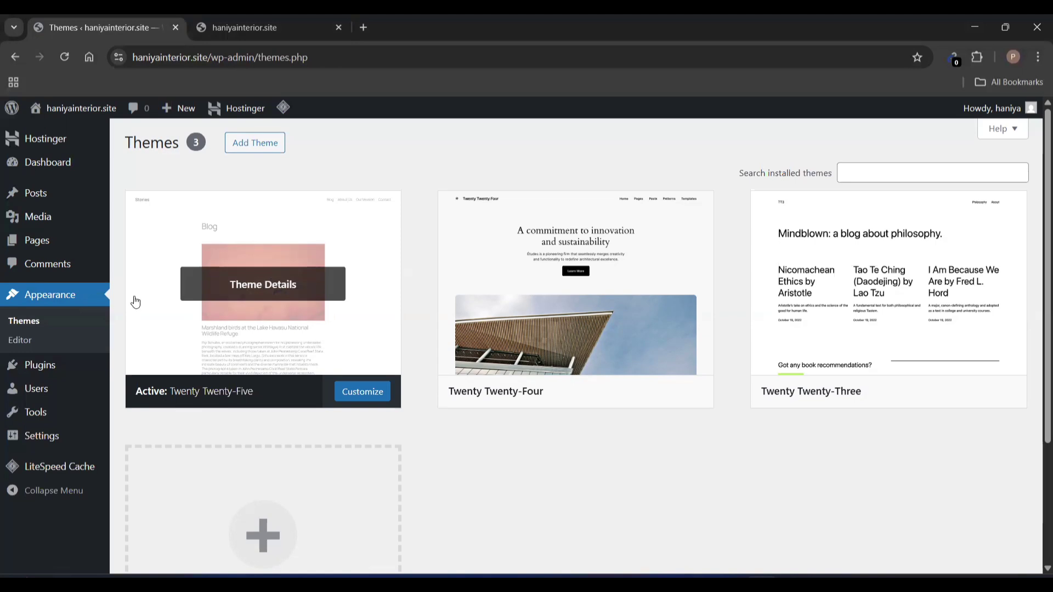
left_click(302, 27)
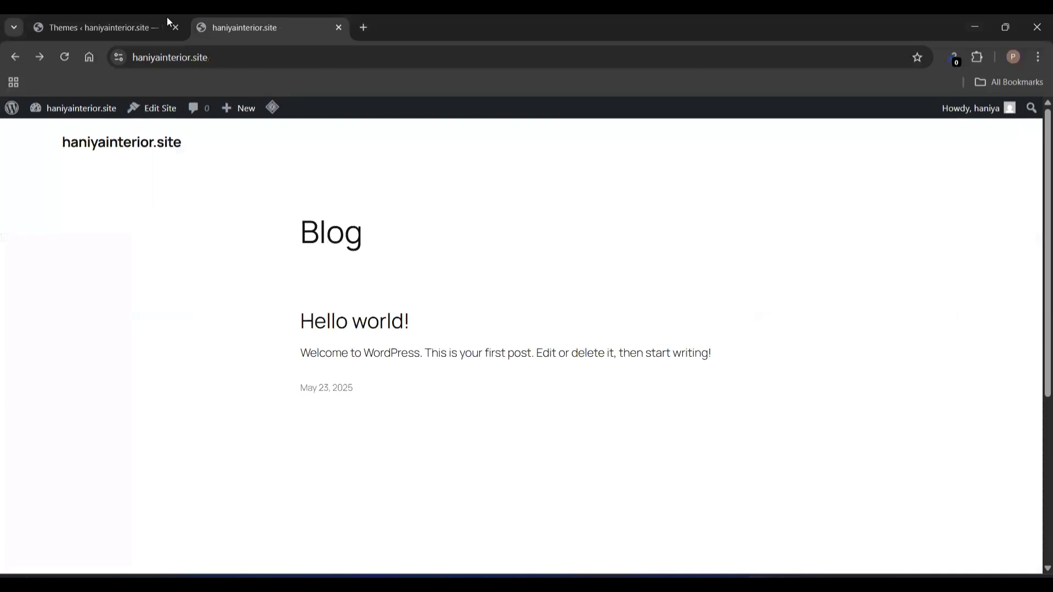
left_click(135, 20)
mouse_move(276, 285)
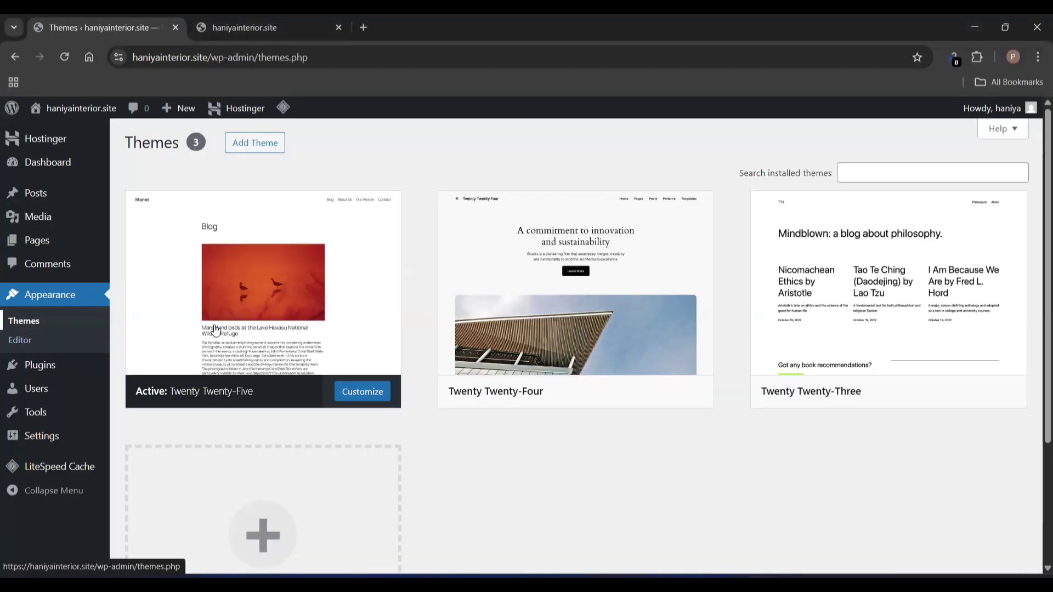
- Start adding a new theme and search the theme directory for "woos"
left_click(238, 143)
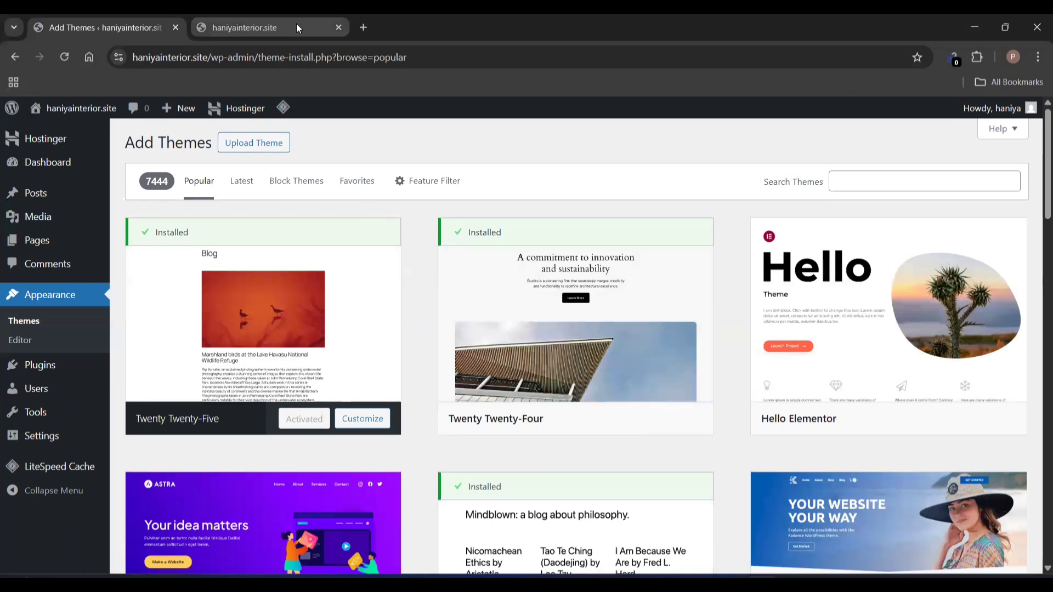
mouse_move(296, 26)
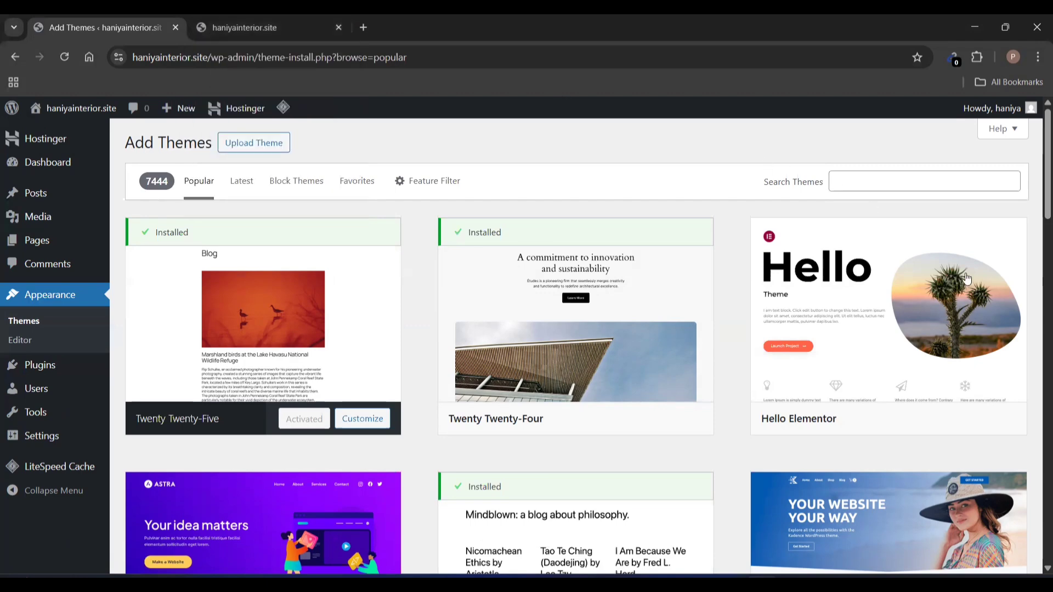
left_click(856, 183)
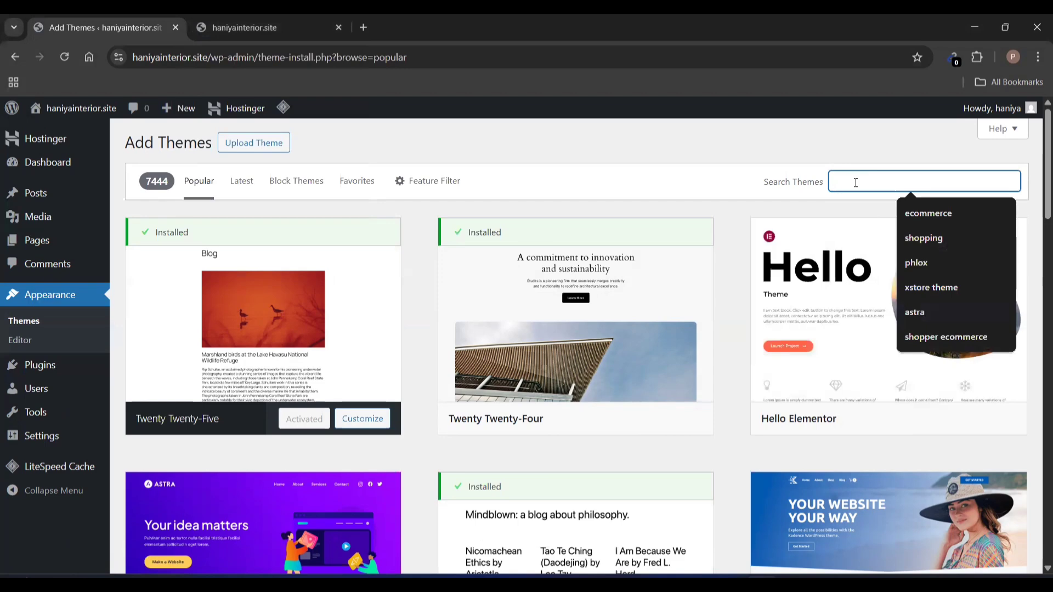
type("w")
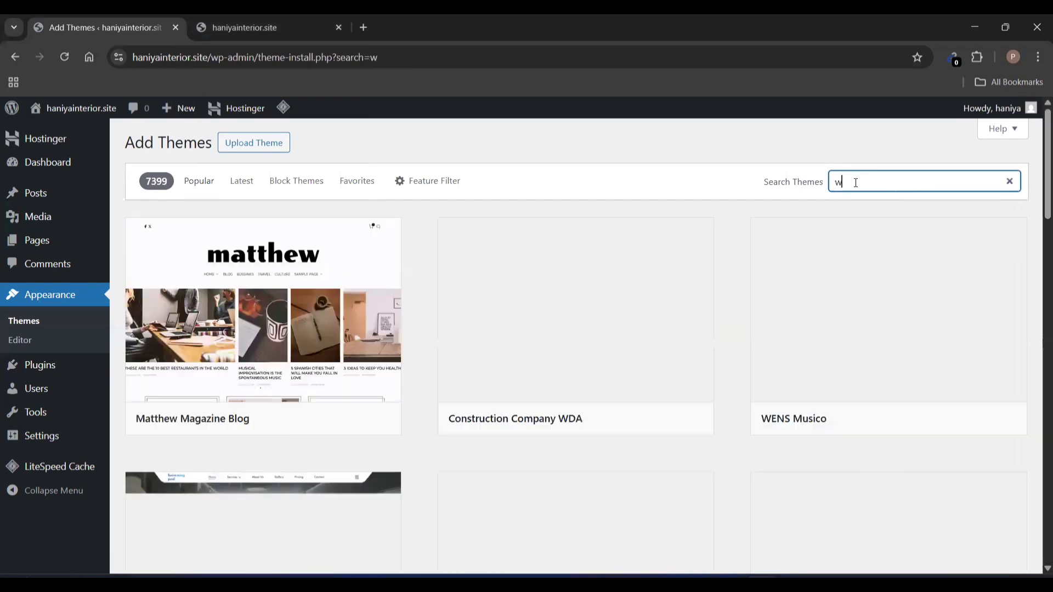
type("oo")
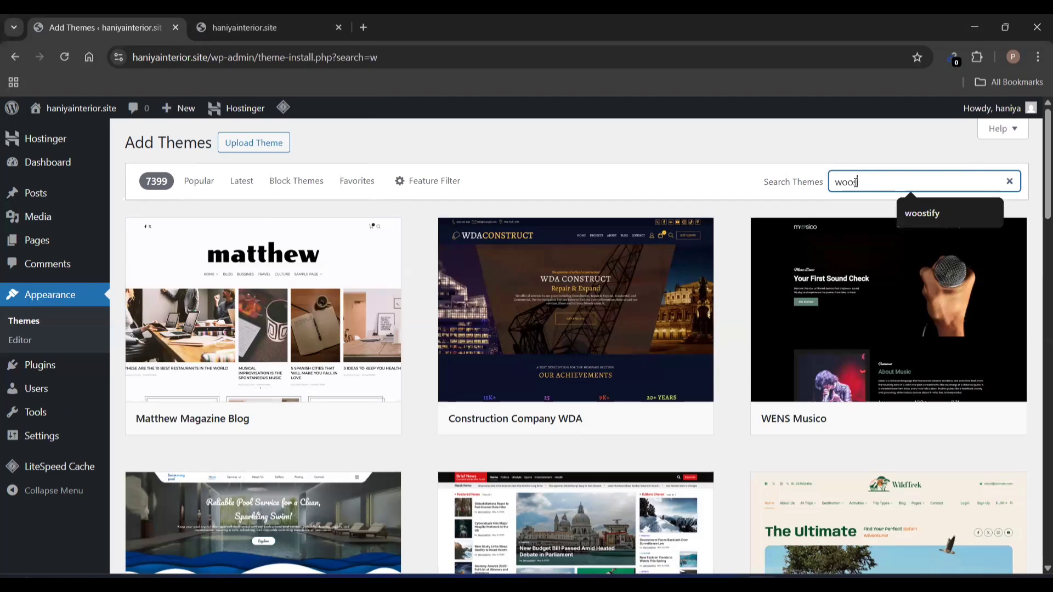
type("s")
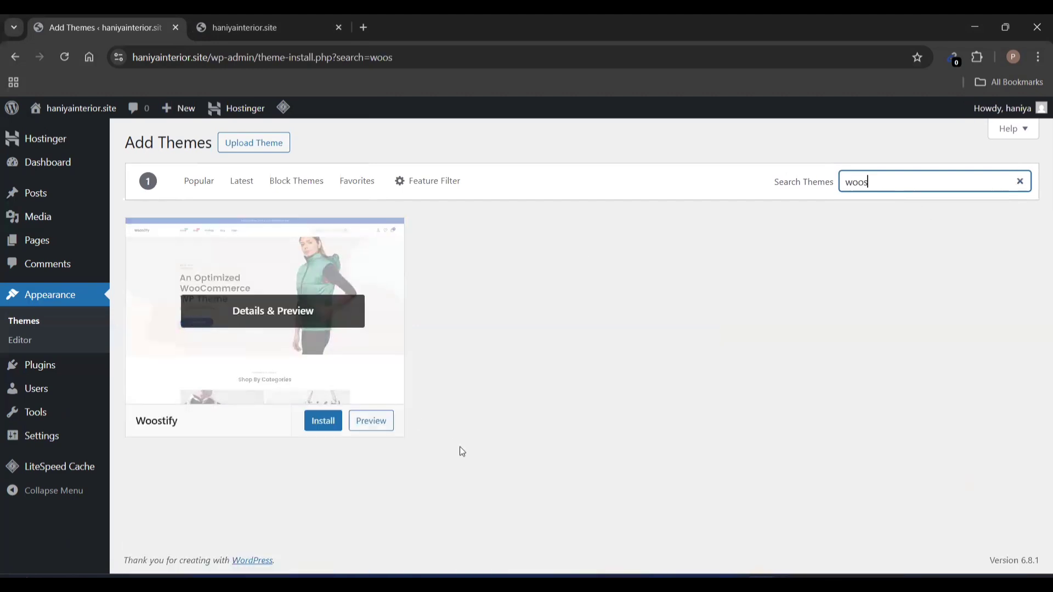
- Preview the Woostify theme and look through its sample blog page from header to footer
left_click(362, 425)
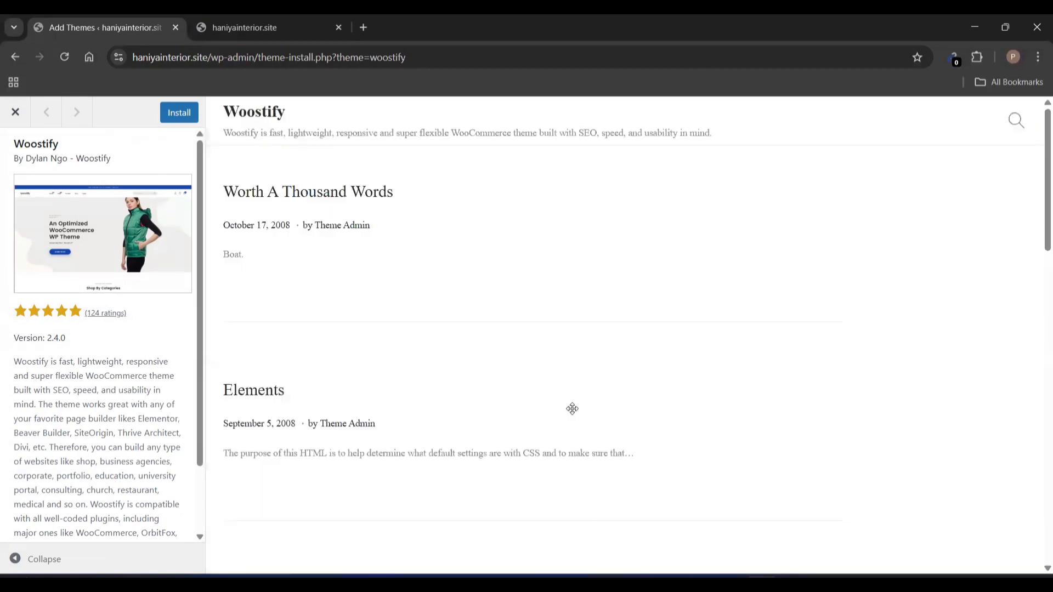
scroll(511, 360, "down", 10)
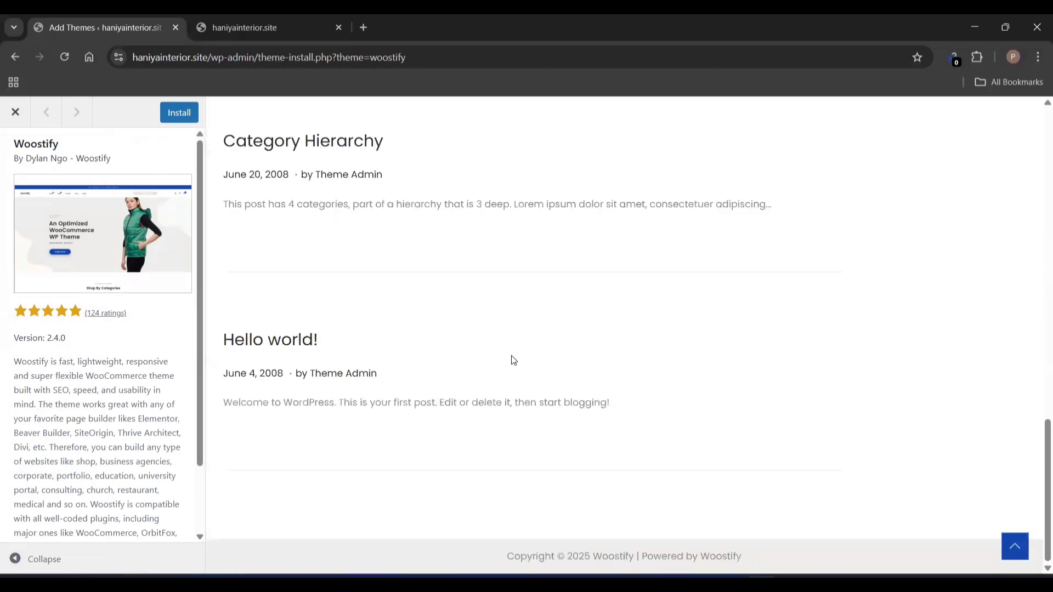
scroll(512, 360, "up", 10)
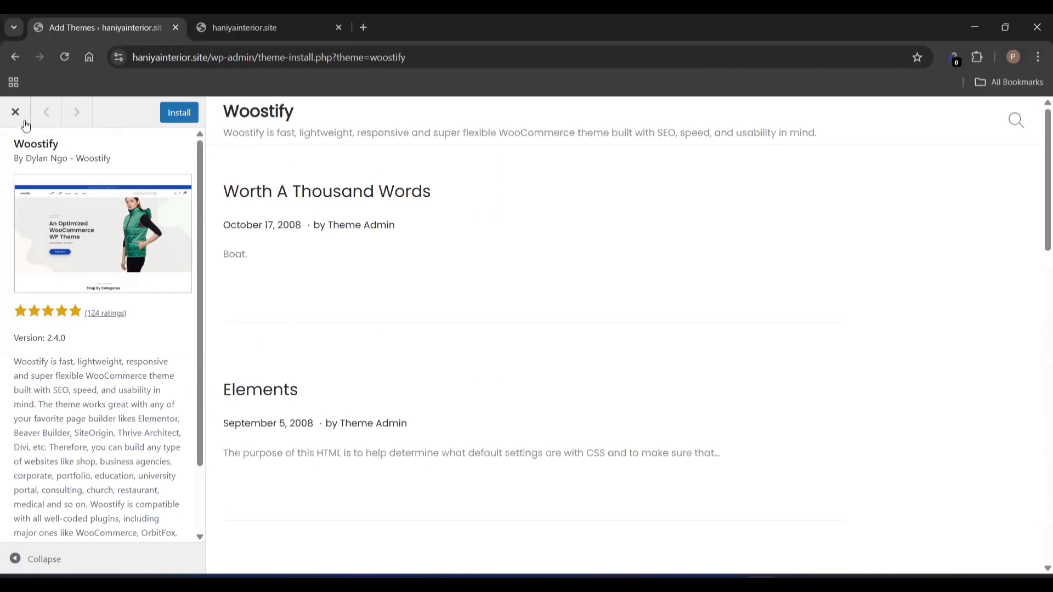
- Install the Woostify theme, close its preview and activate it on the site
left_click(185, 119)
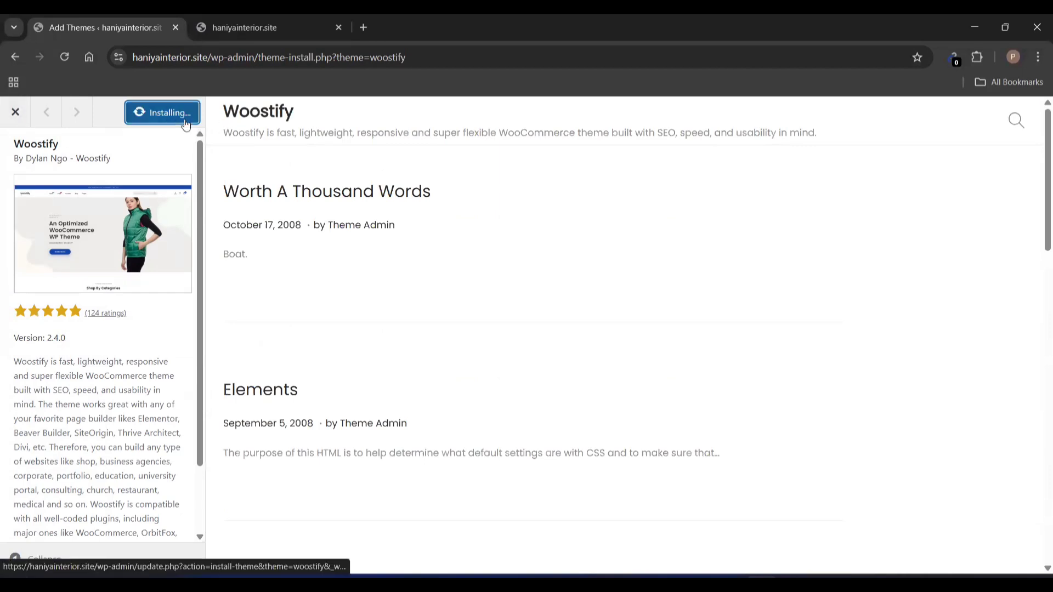
left_click(8, 121)
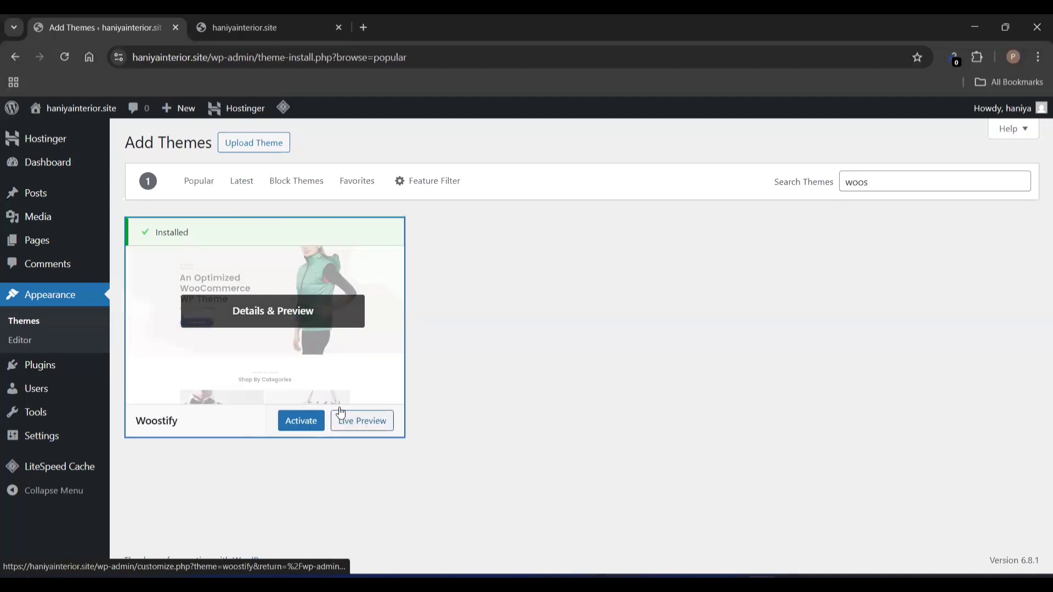
left_click(311, 430)
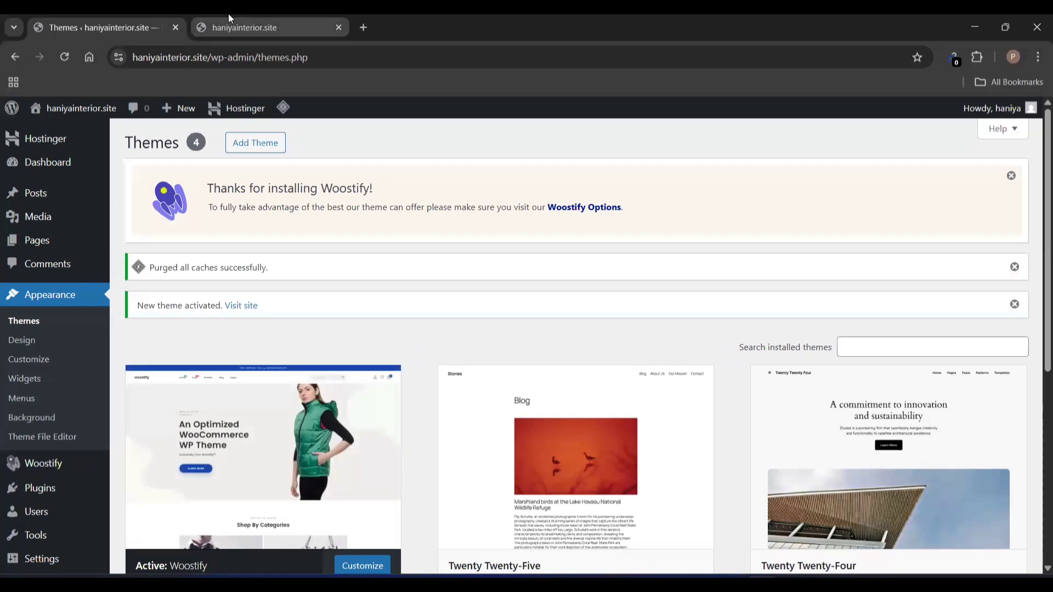
- Reload the live site's front page, review its look under the new theme, and return to the installed themes
left_click(228, 18)
left_click(64, 58)
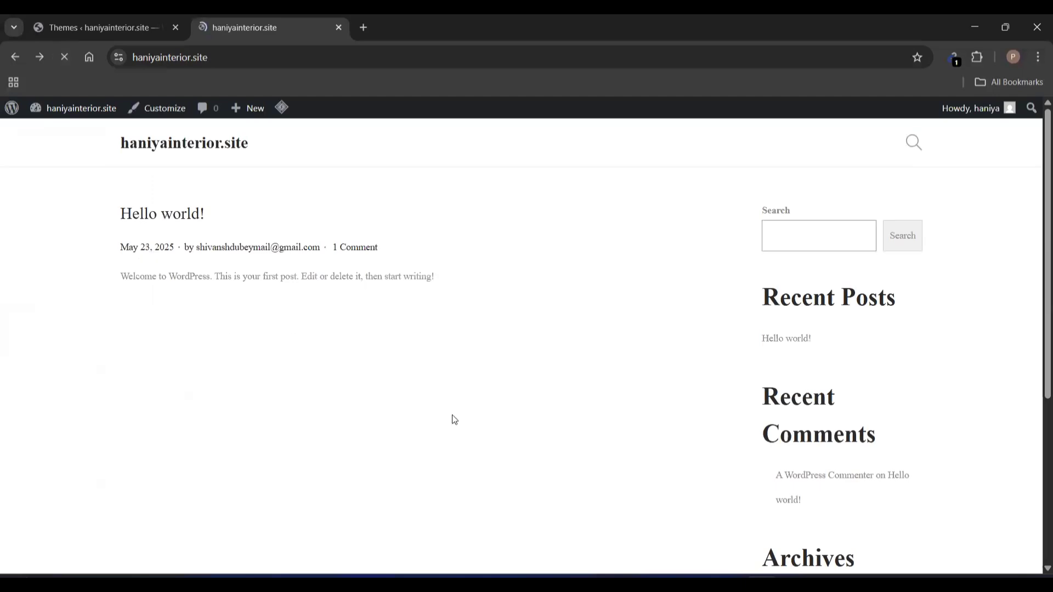
scroll(426, 404, "down", 5)
scroll(426, 404, "up", 5)
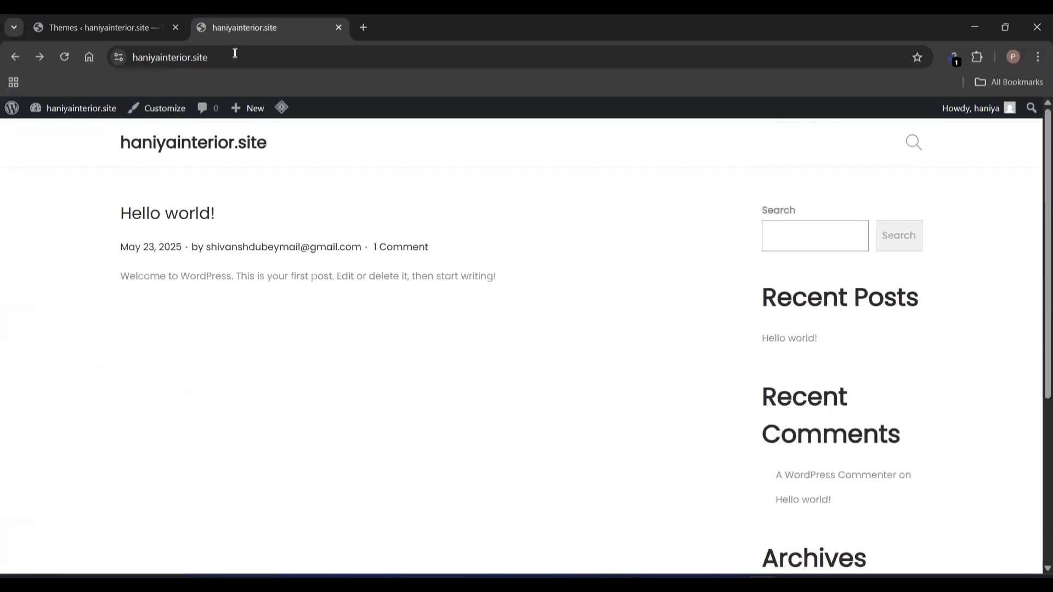
left_click(167, 17)
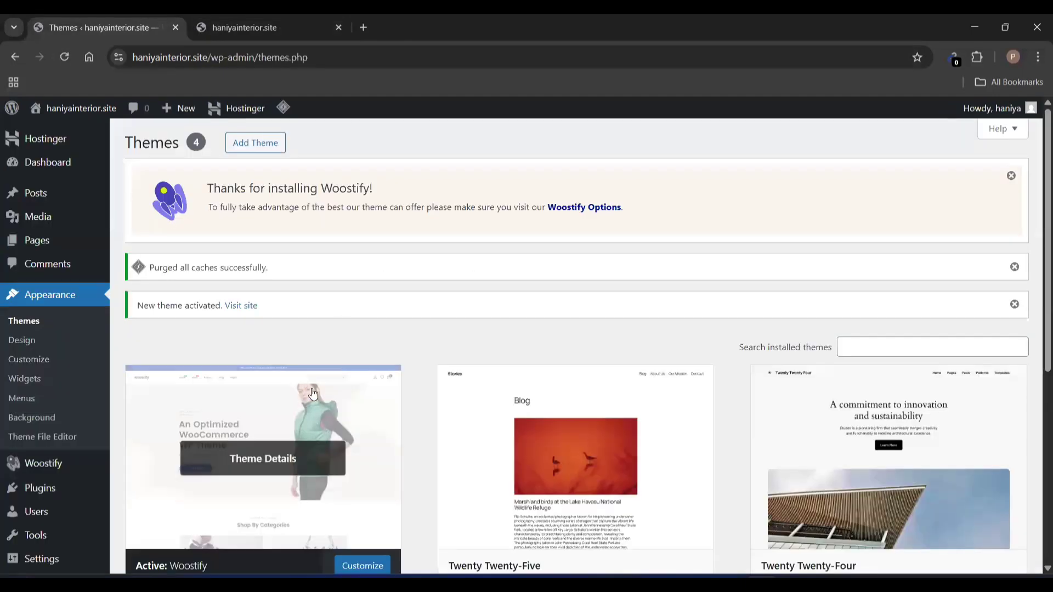
- Delete the unused Twenty Twenty-Five theme from the installed themes and confirm the deletion
scroll(313, 393, "down", 4)
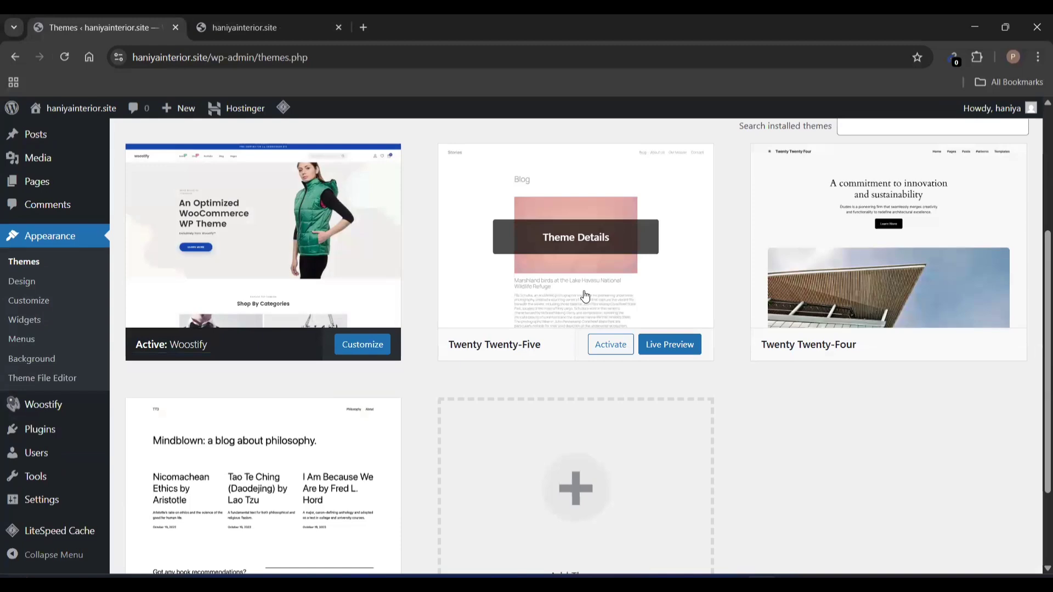
left_click(577, 250)
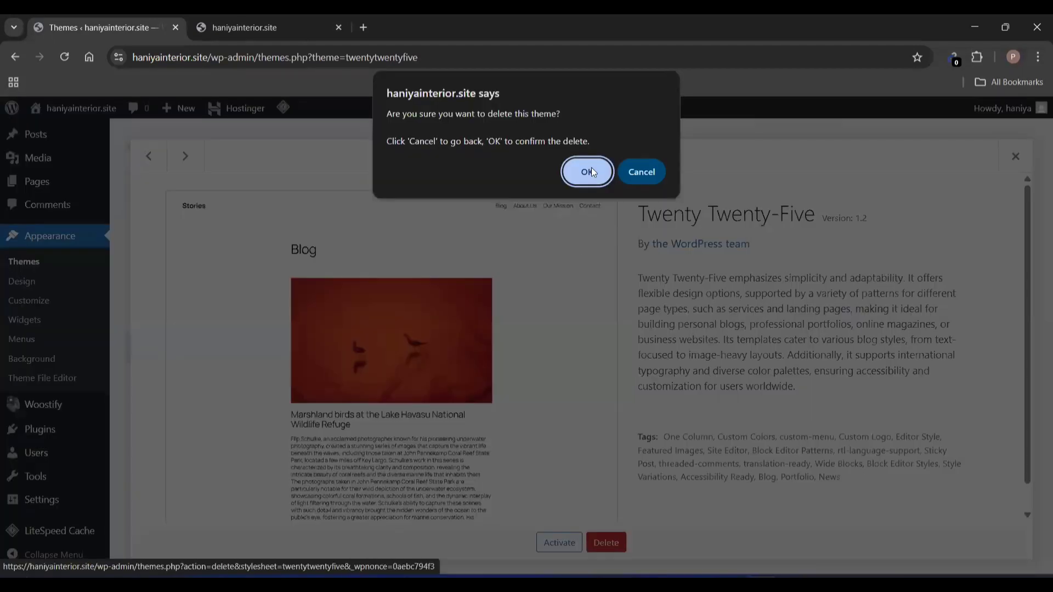
left_click(591, 167)
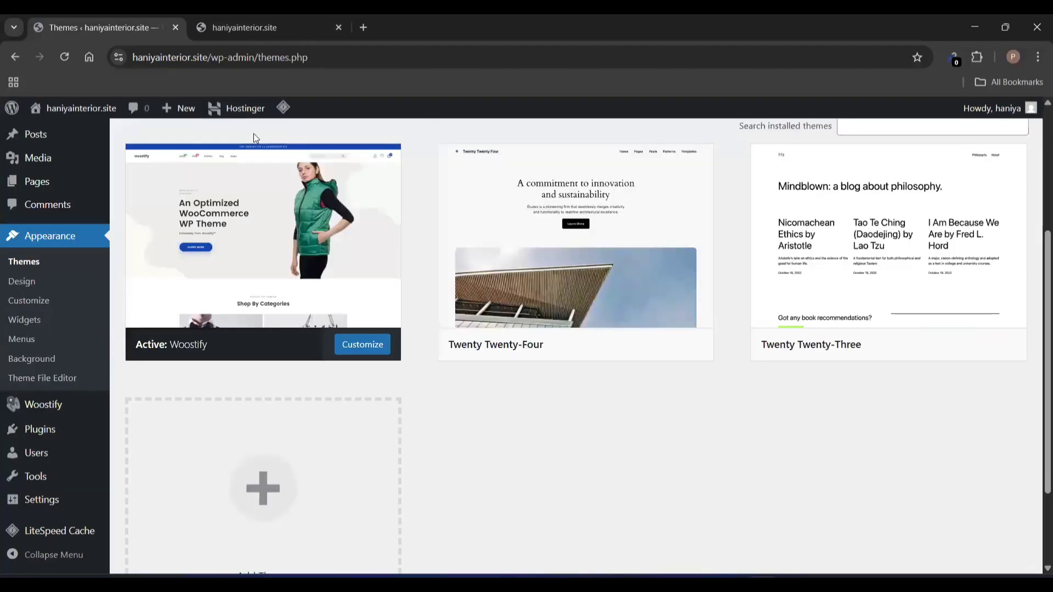
- Check the active Woostify theme among the installed themes and go back to the live site's front page
scroll(345, 205, "up", 3)
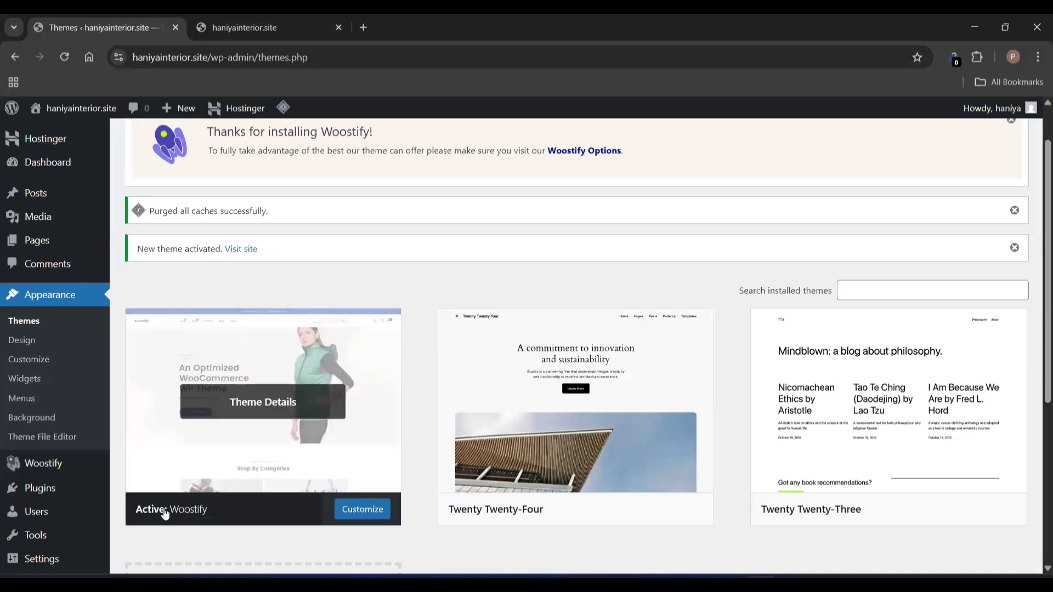
left_click(275, 15)
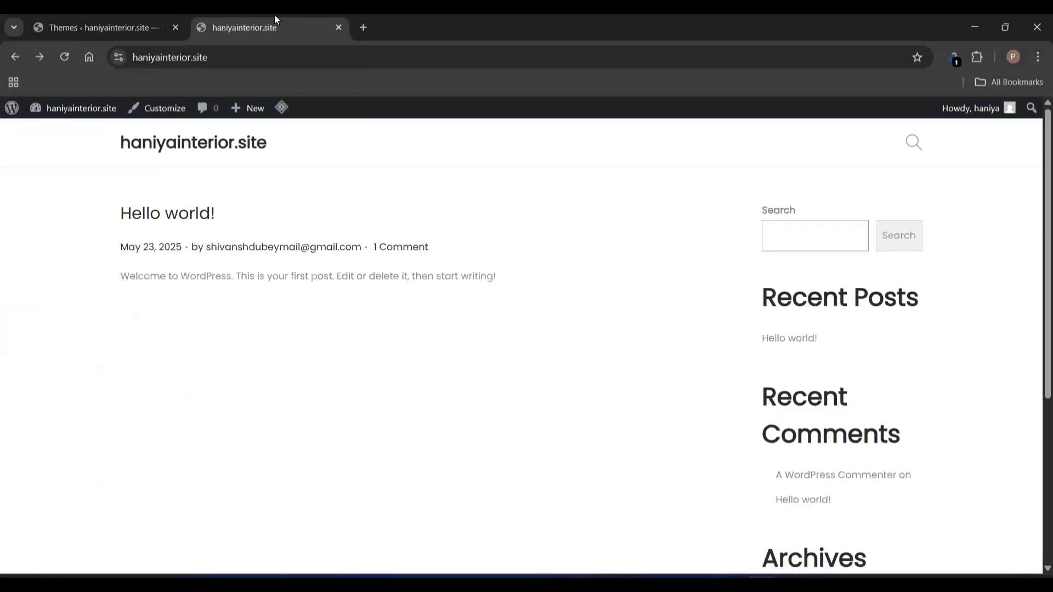
- Return to the site's admin, start a new page and go through the editor's welcome guide until it closes
left_click(140, 17)
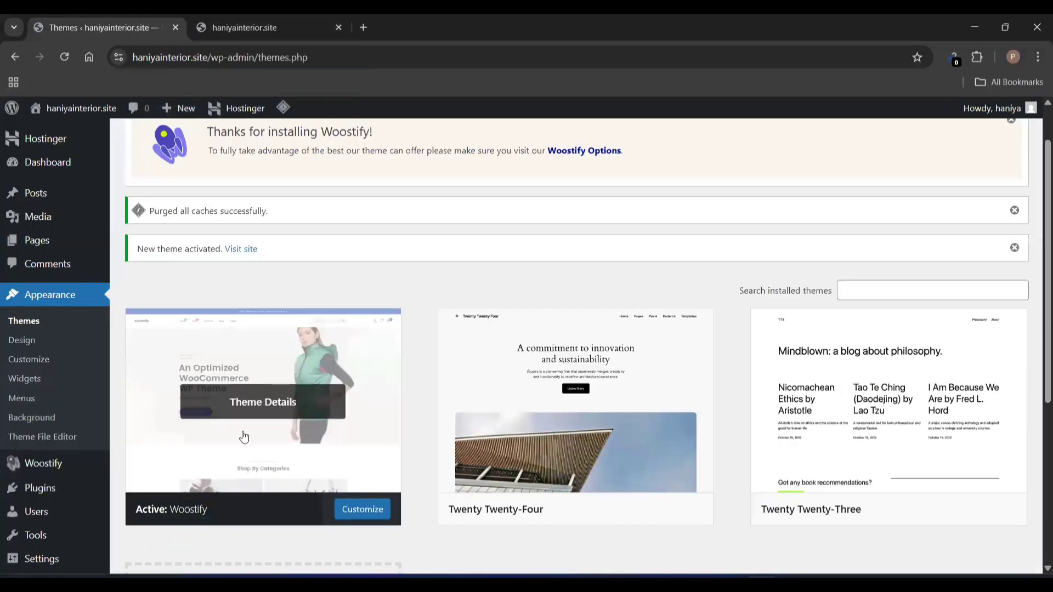
left_click(223, 18)
left_click(179, 14)
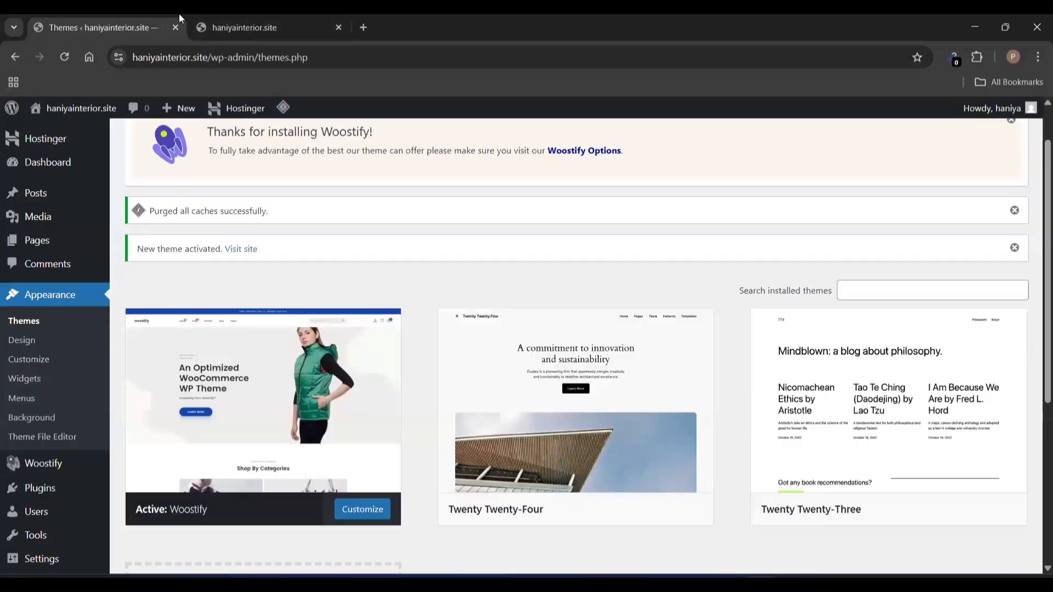
mouse_move(43, 245)
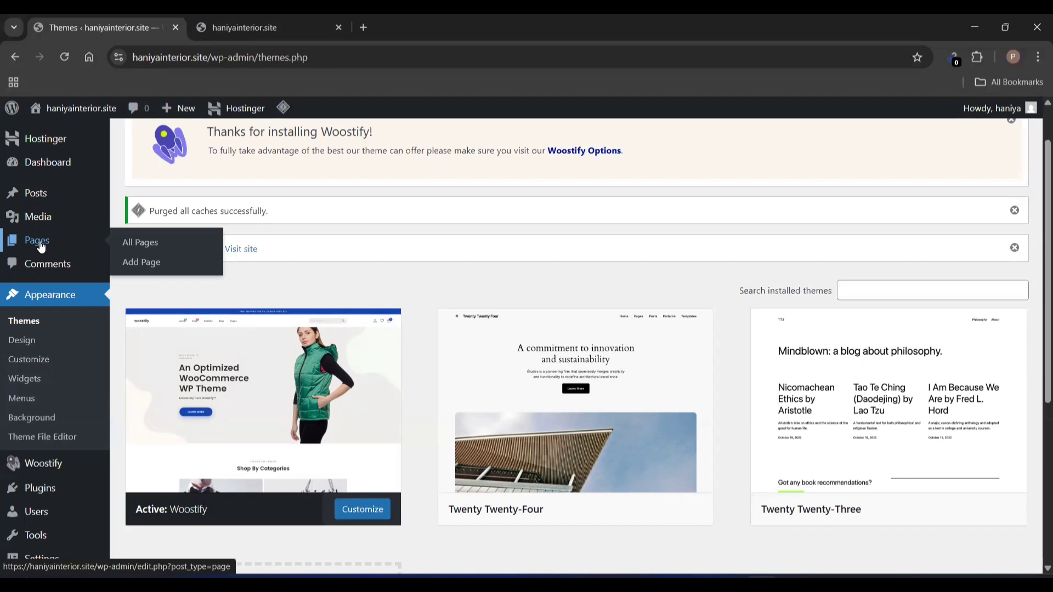
left_click(139, 263)
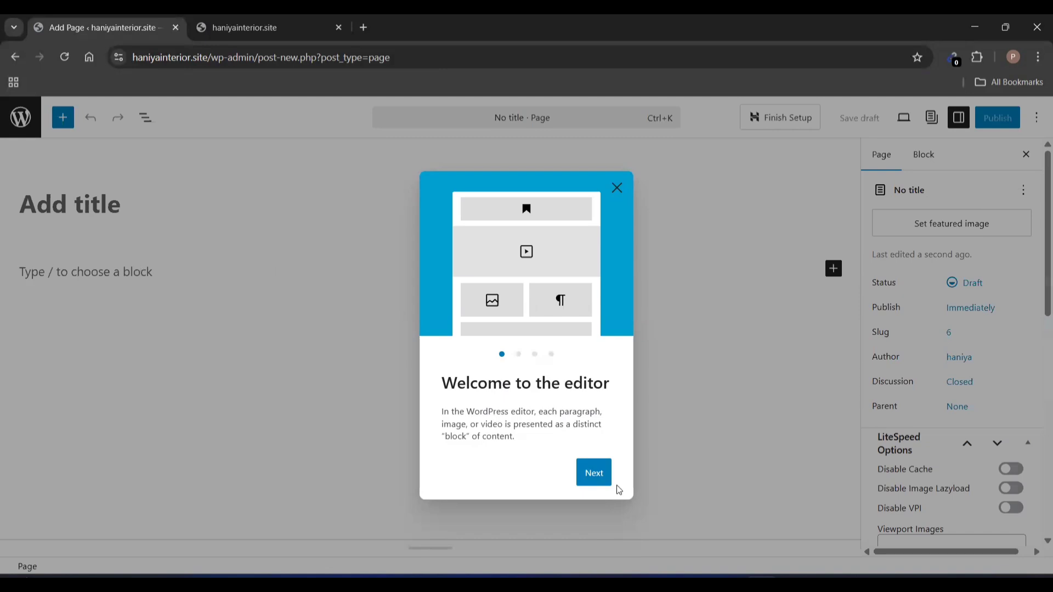
left_click(603, 485)
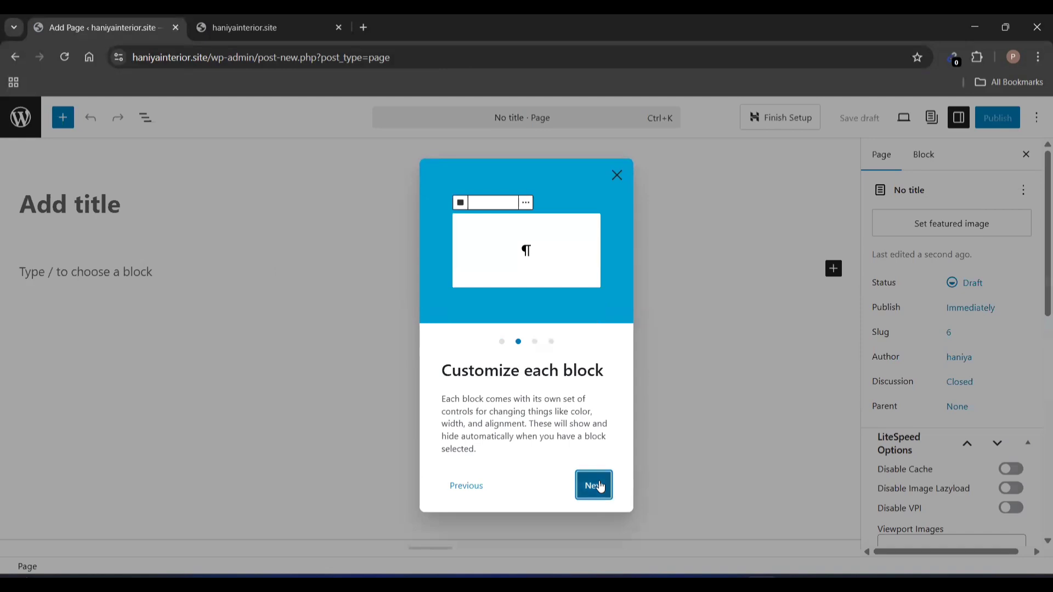
left_click(601, 487)
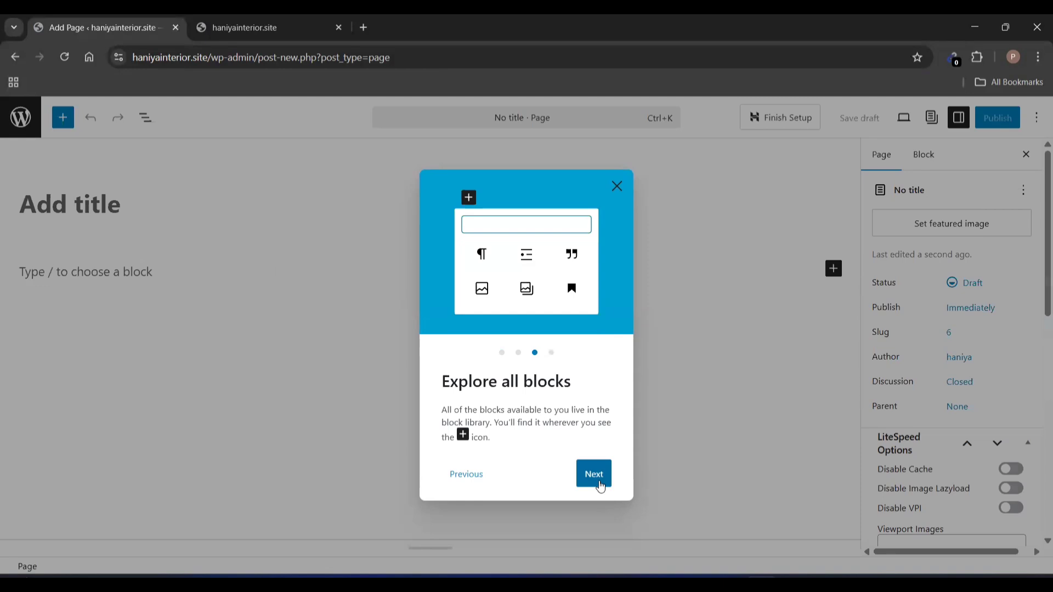
left_click(601, 486)
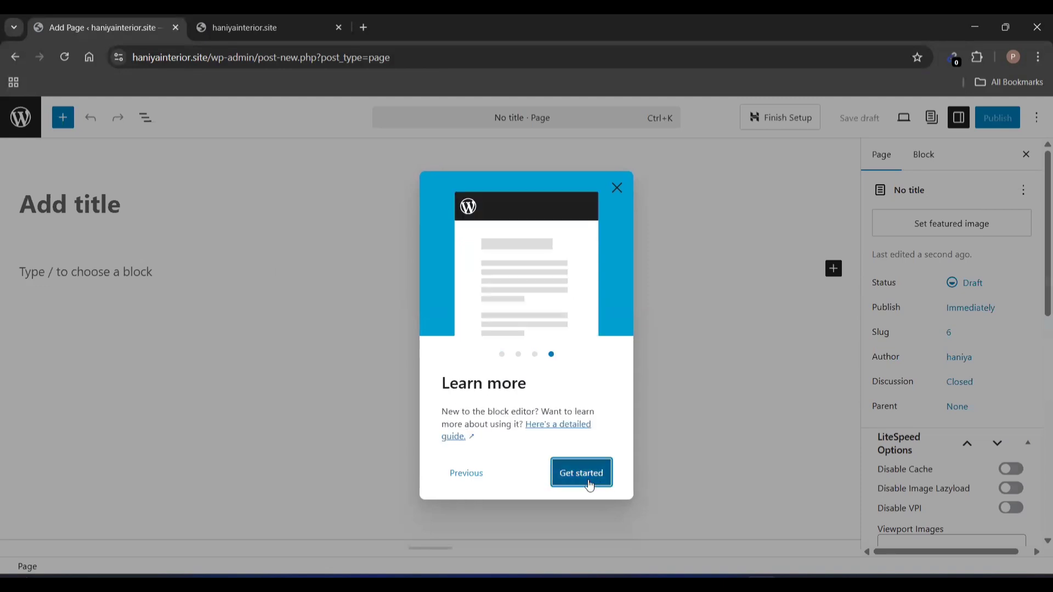
left_click(591, 487)
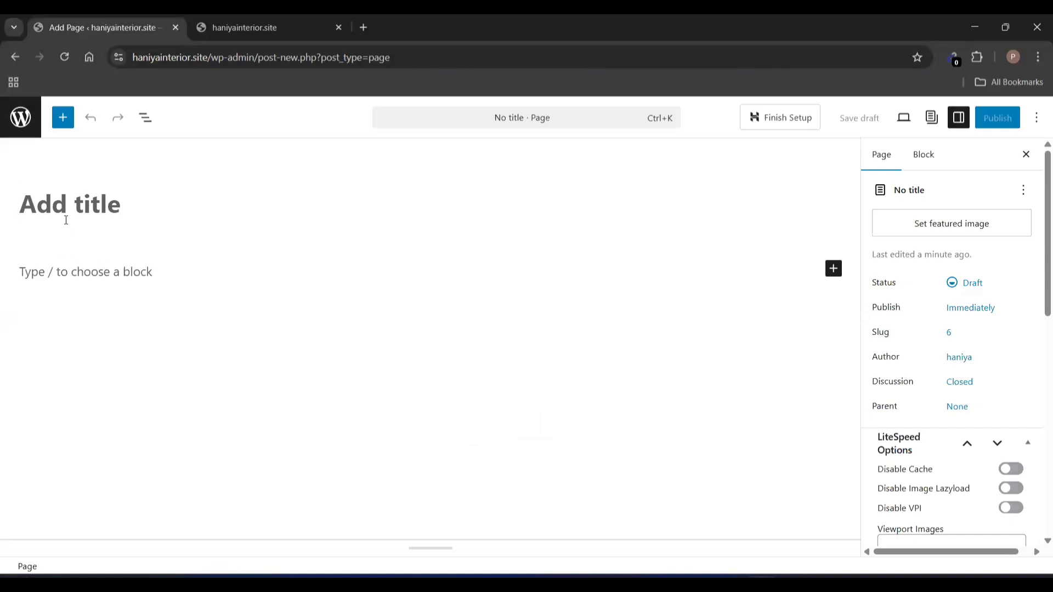
- Create a new page titled "Home", publish it and close the publishing confirmation
left_click(7, 61)
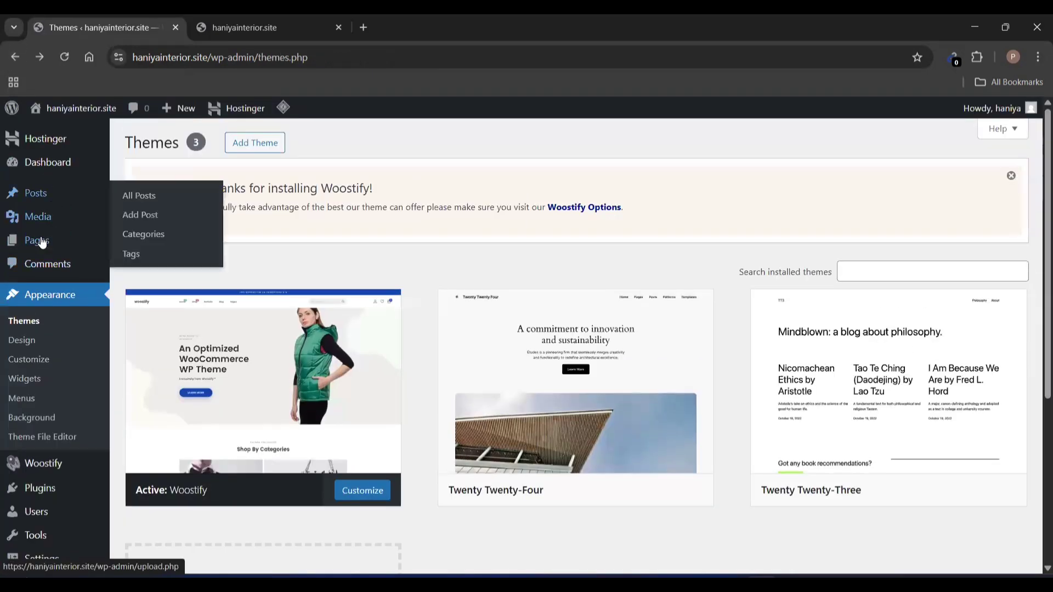
mouse_move(38, 240)
left_click(141, 265)
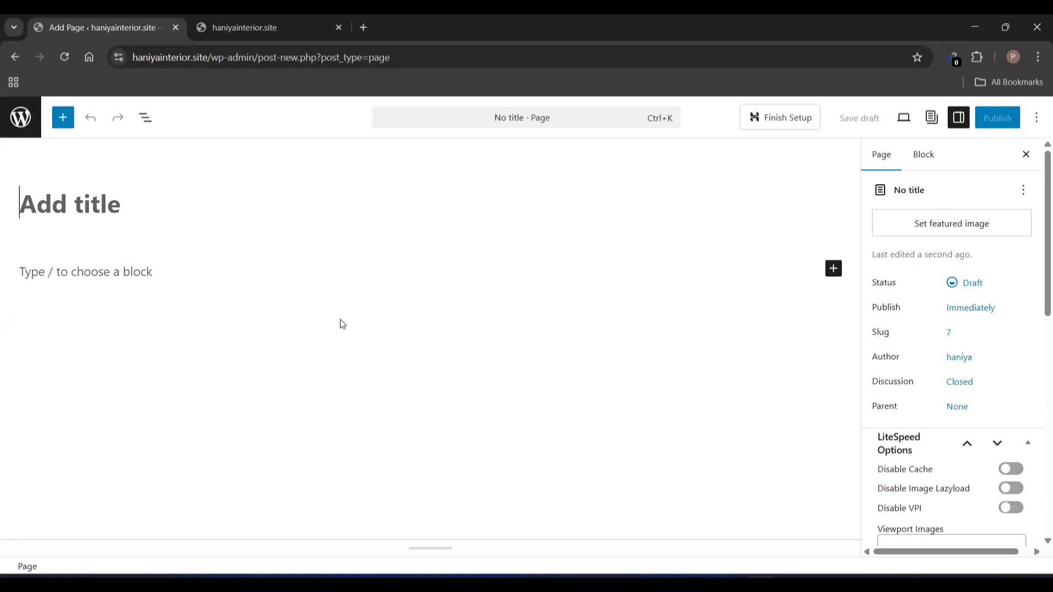
type("Home")
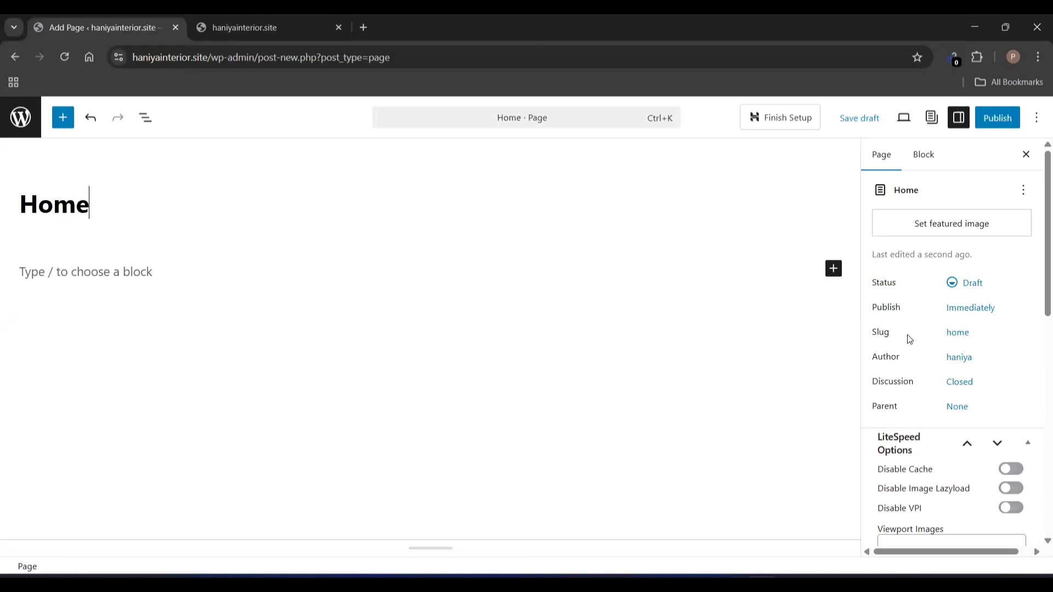
scroll(908, 338, "down", 5)
scroll(908, 337, "up", 5)
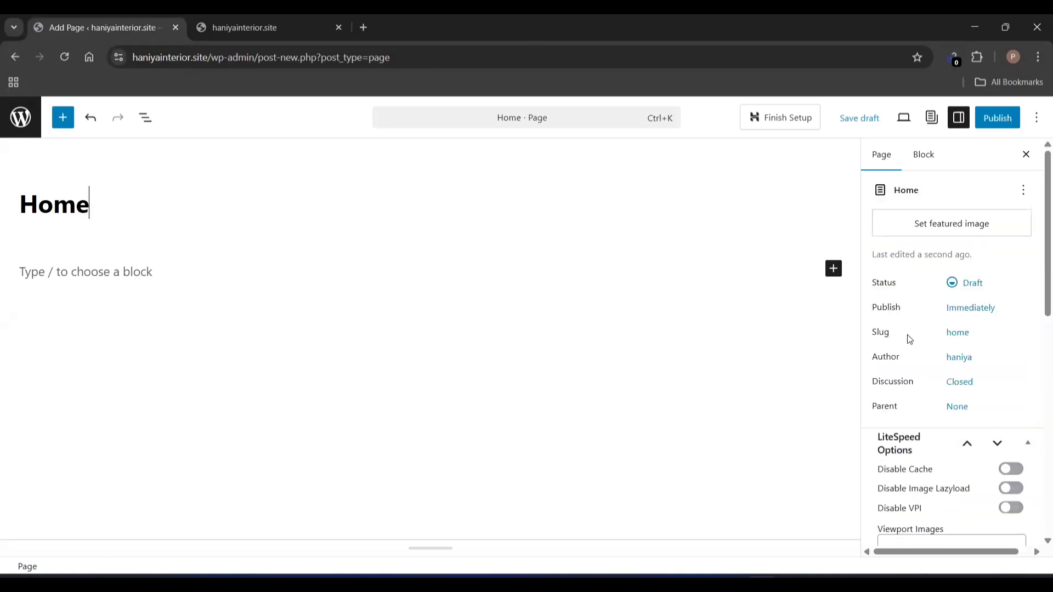
left_click(991, 130)
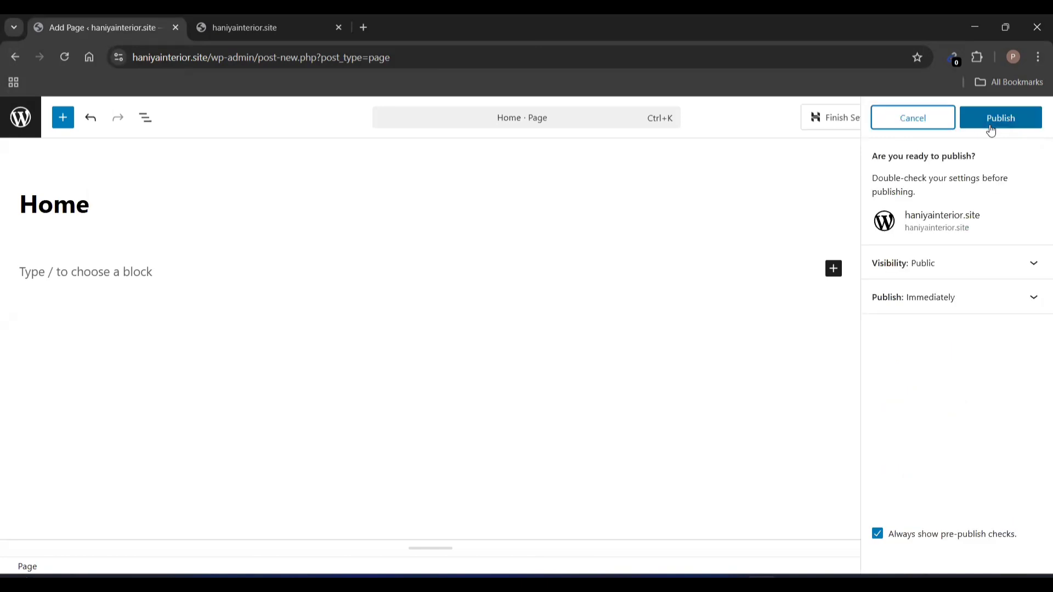
left_click(999, 132)
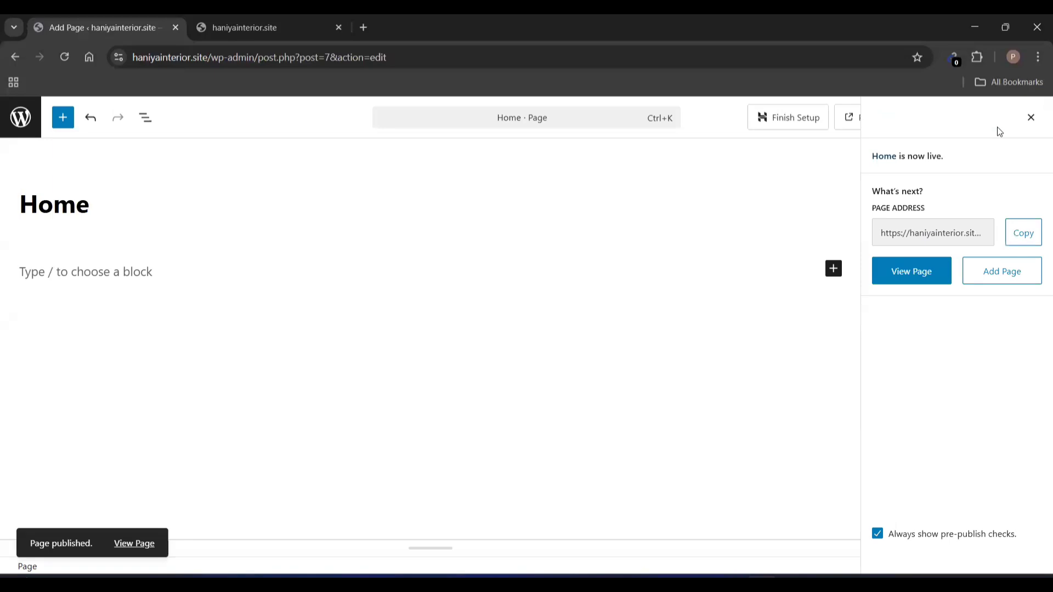
left_click(1031, 117)
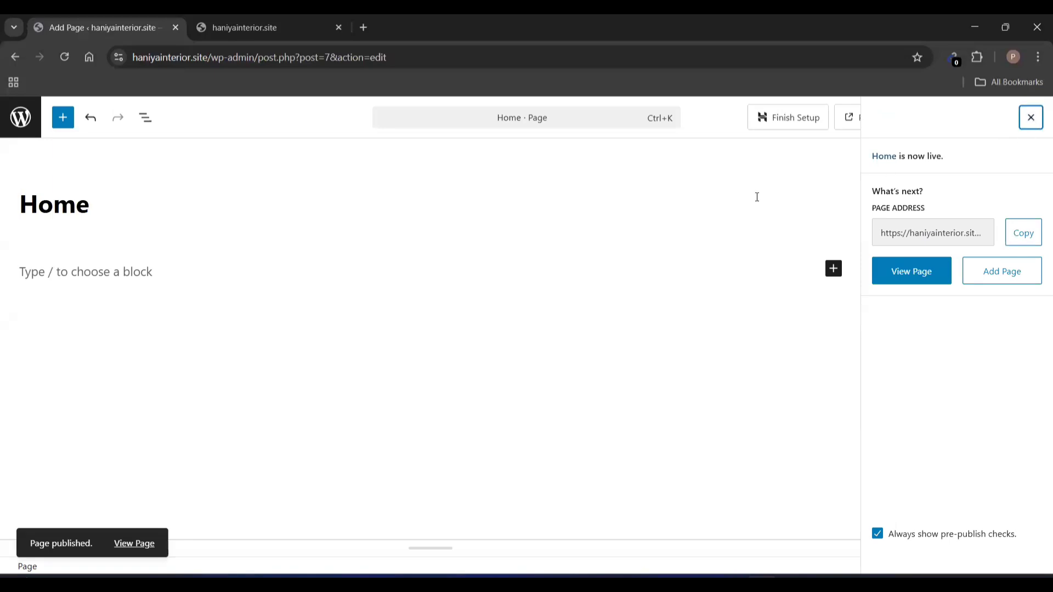
- Leave the page editor and open the list of all pages in the site's admin
left_click(14, 58)
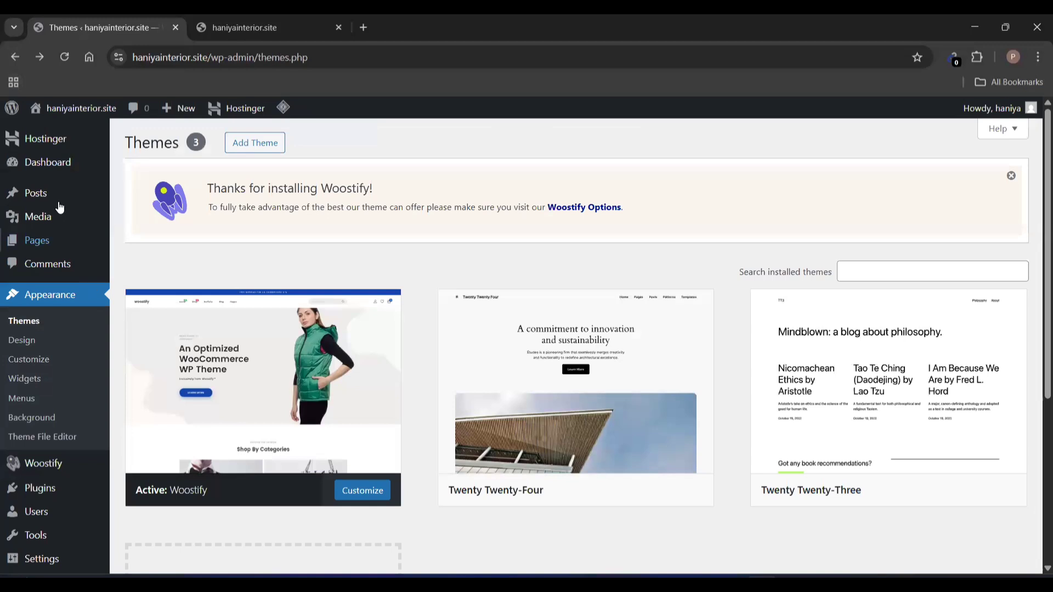
mouse_move(96, 194)
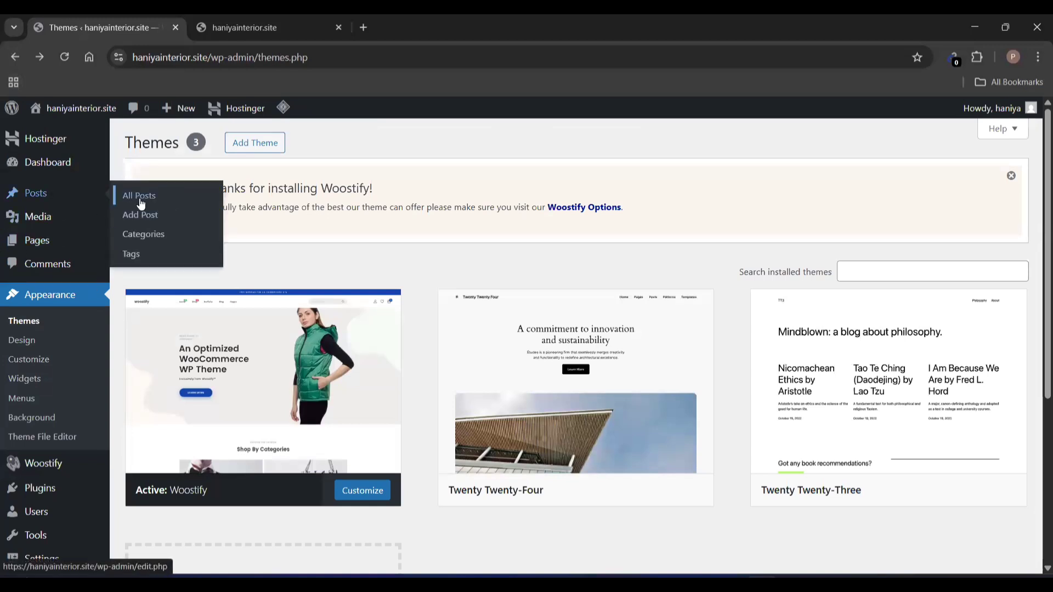
left_click(150, 244)
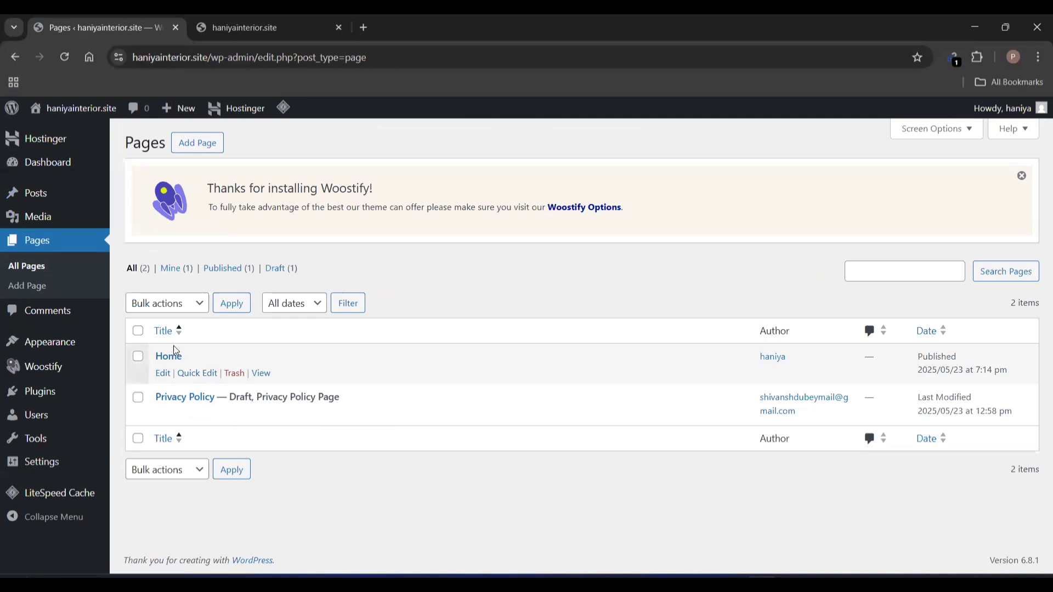
- Load haniyainterior.site again, look over its front page and return to the pages list
left_click(258, 20)
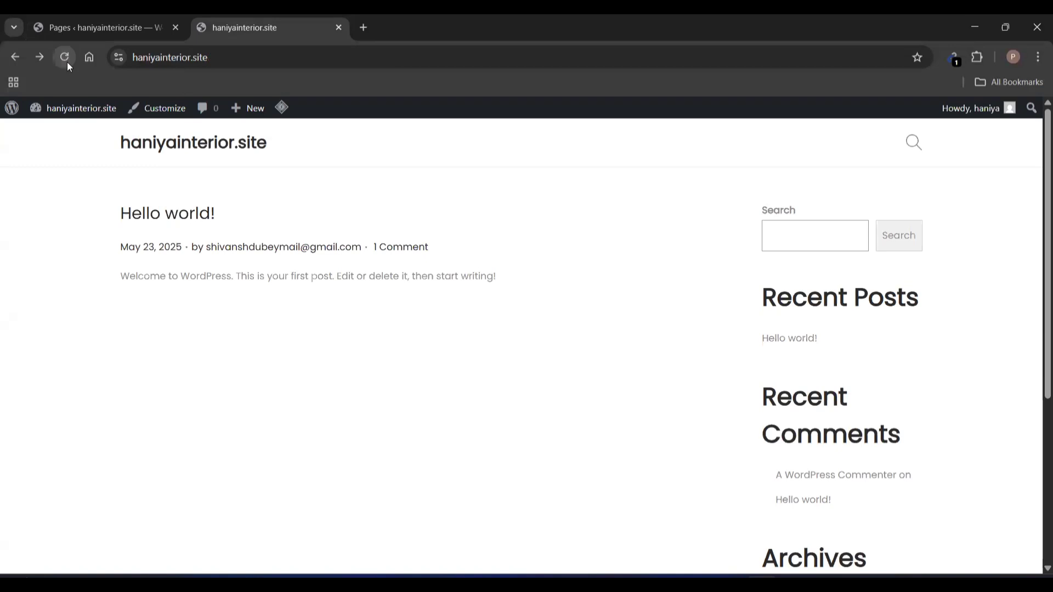
left_click(10, 59)
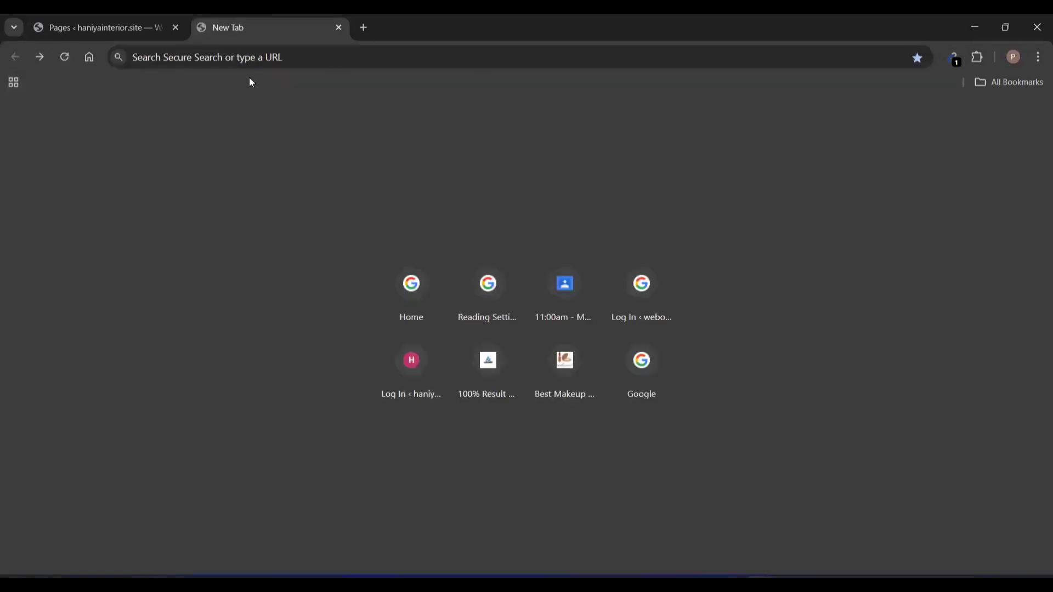
left_click(242, 57)
type("haniyainterior.site")
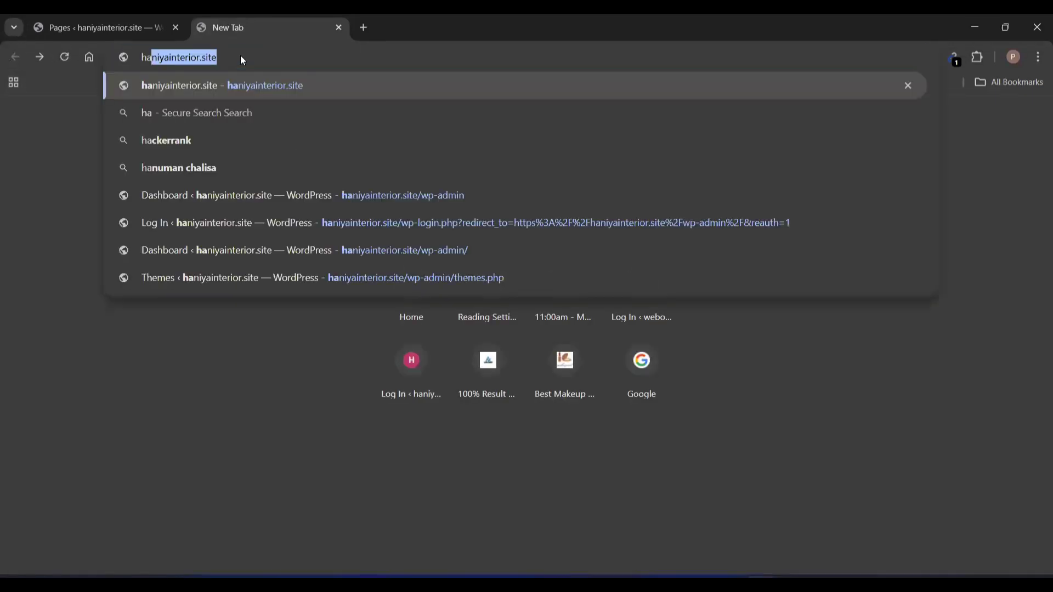
key("Return")
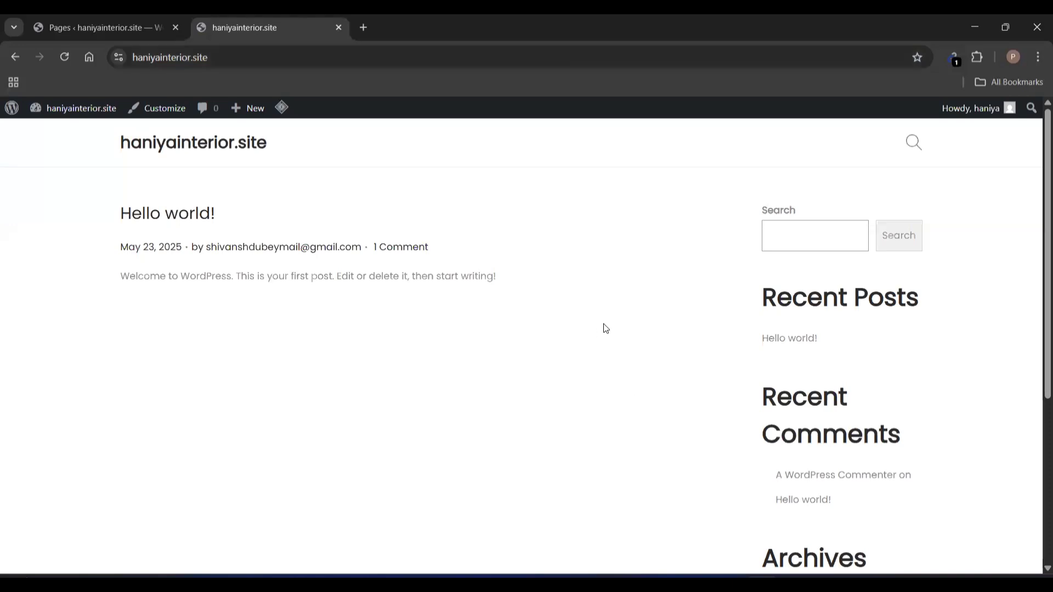
scroll(603, 327, "down", 5)
scroll(603, 327, "up", 5)
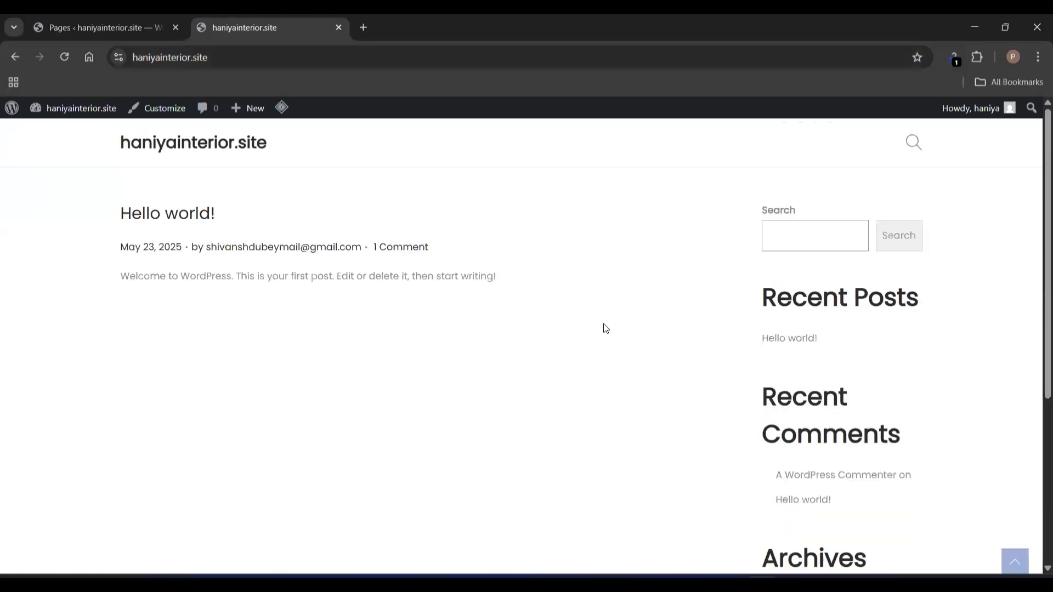
left_click(130, 15)
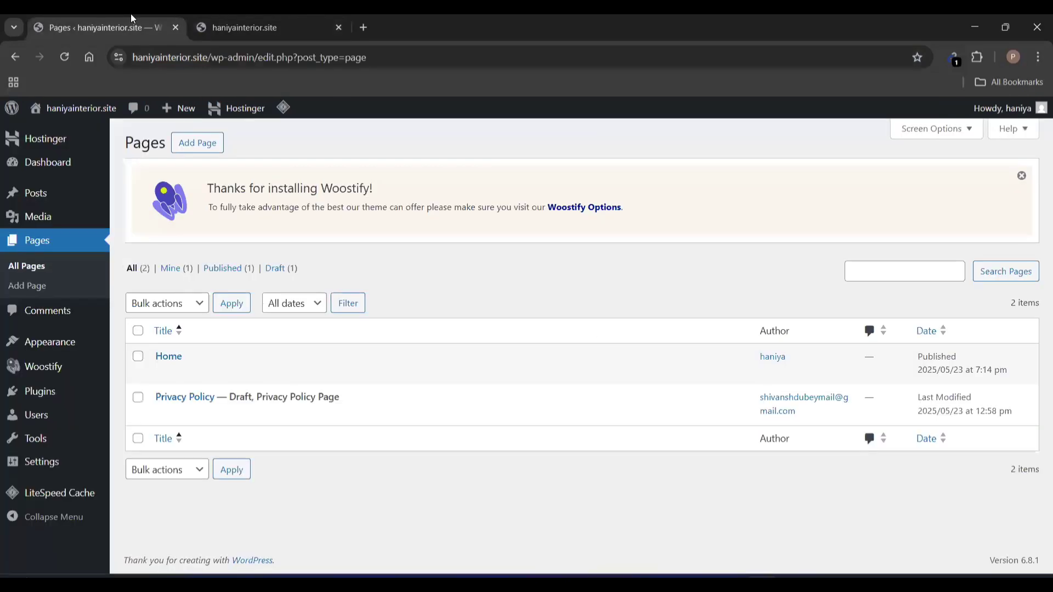
- Open ecarts.co.in in a new tab and view its Home, Blogs, About Us and Contact Us pages as examples
left_click(365, 24)
type("ec")
key("Return")
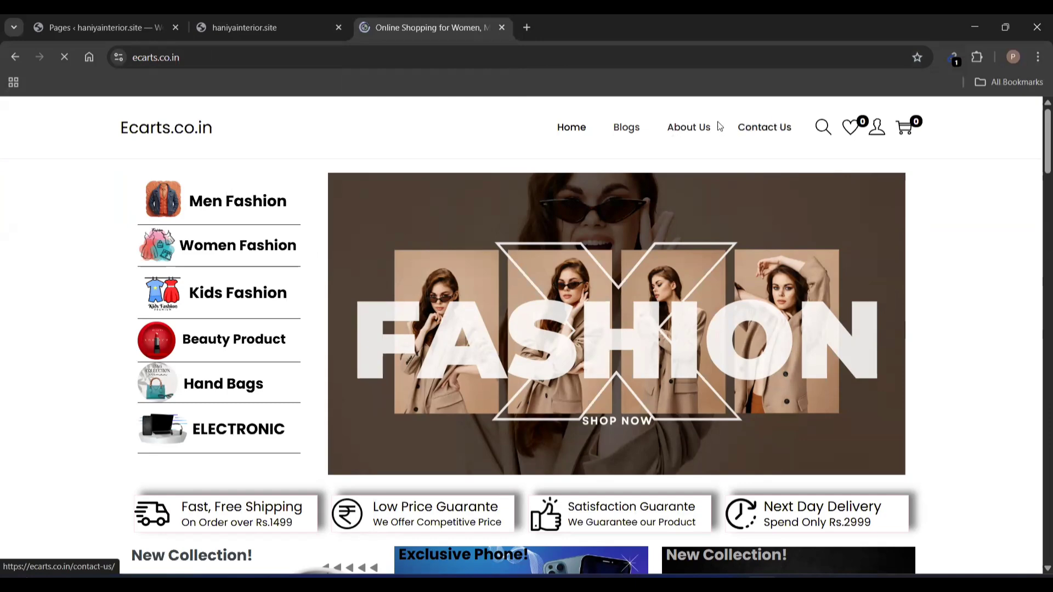
left_click(572, 132)
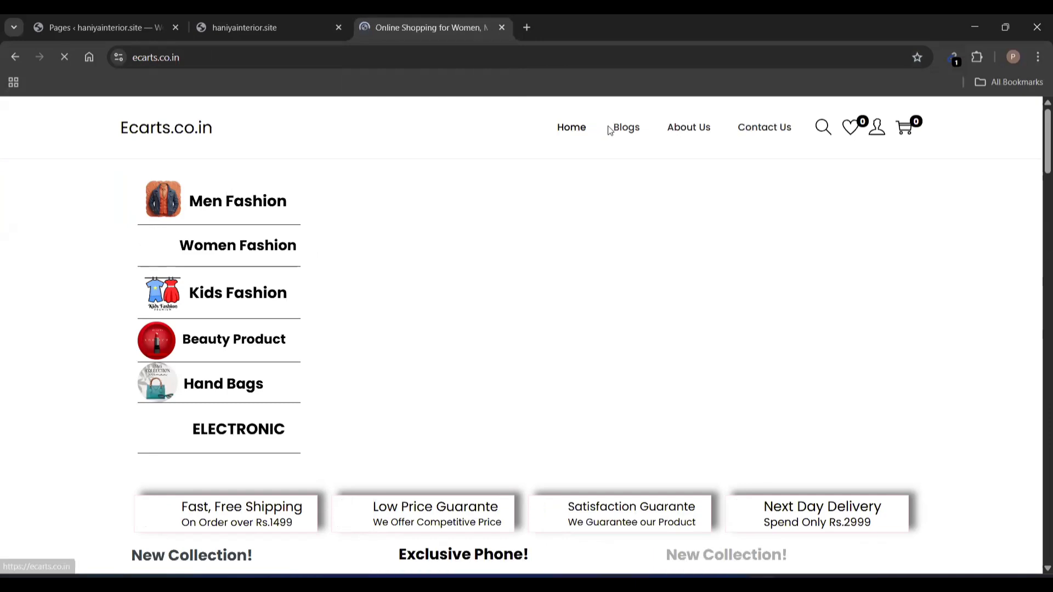
left_click(626, 129)
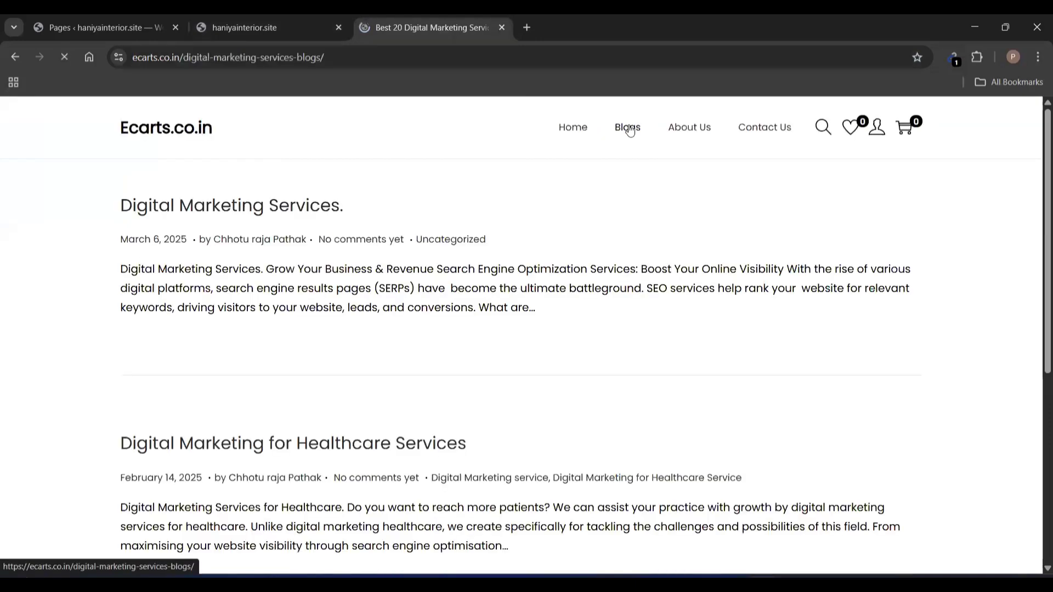
left_click(672, 130)
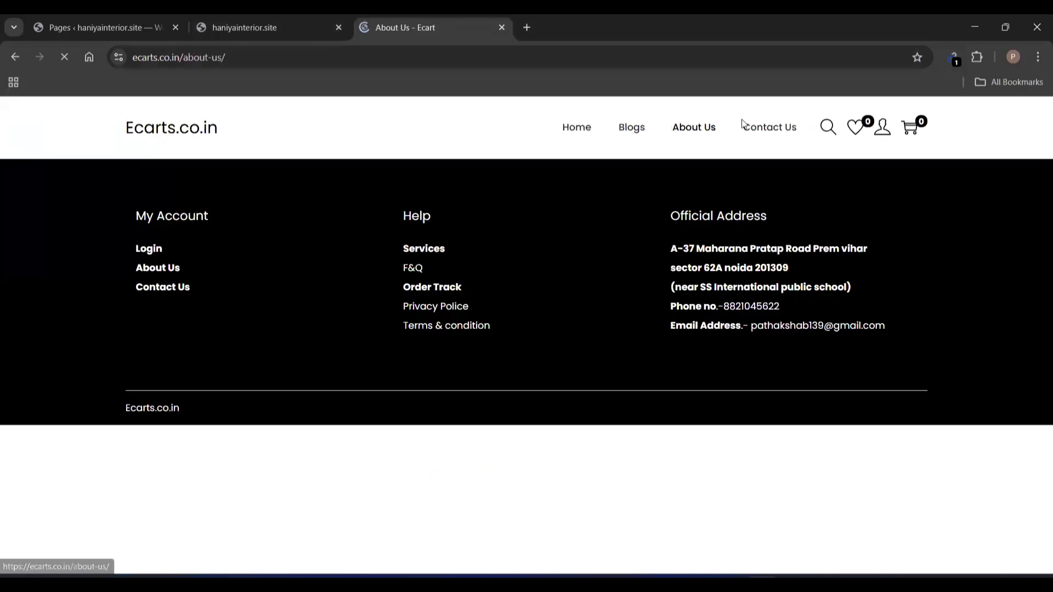
left_click(780, 132)
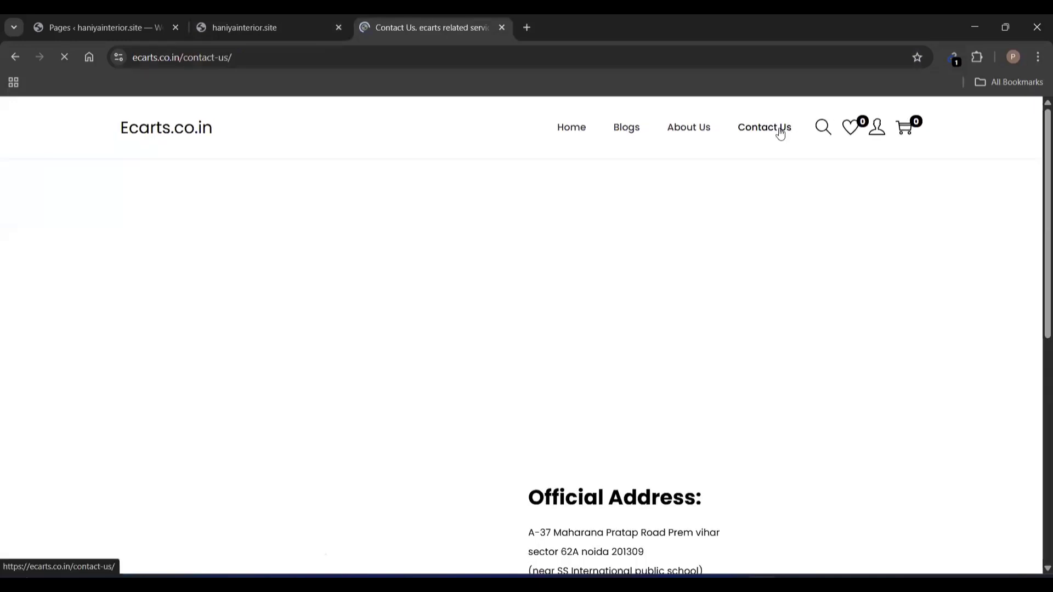
left_click(581, 133)
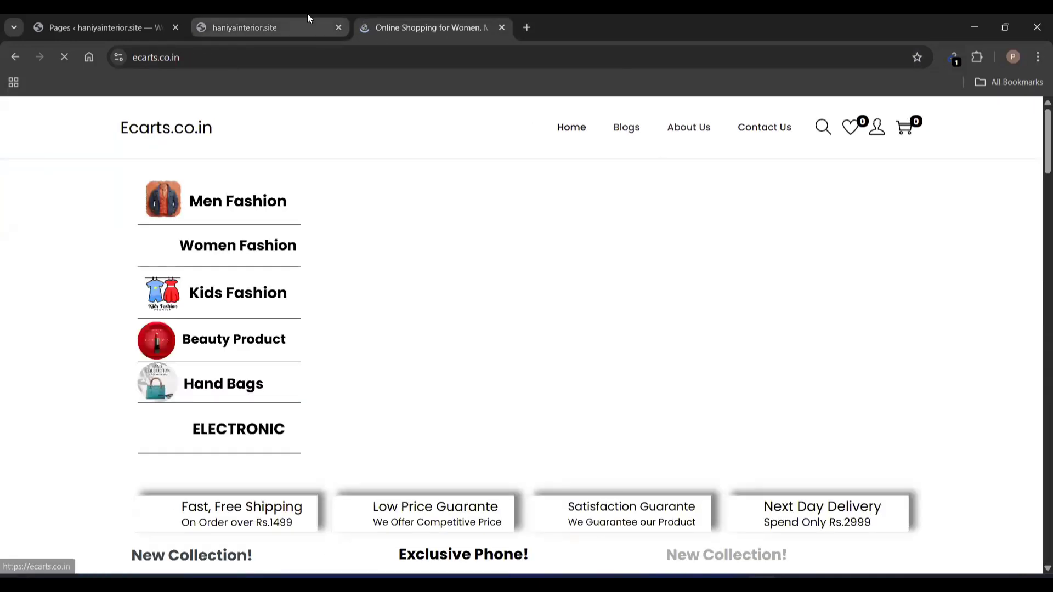
- Glance at the live haniyainterior.site, open the Home page in the editor from the pages list and go back to the list
left_click(298, 14)
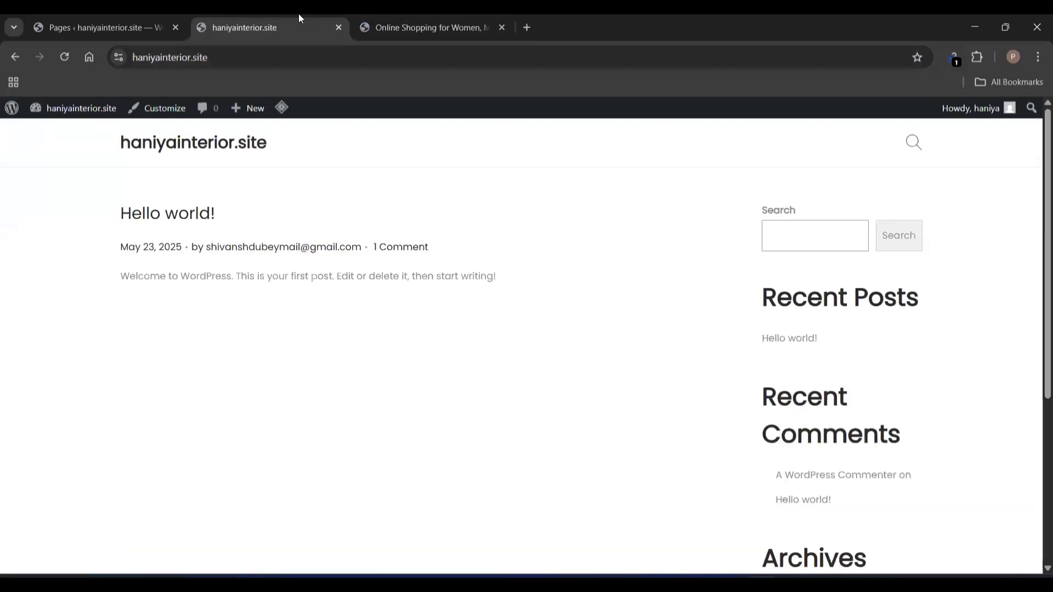
left_click(85, 14)
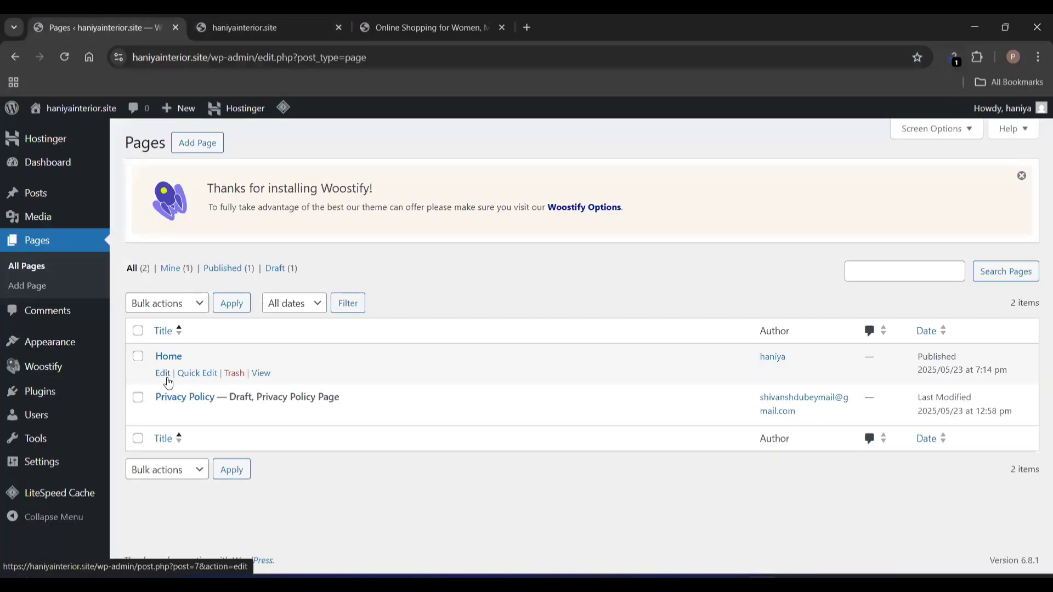
left_click(165, 376)
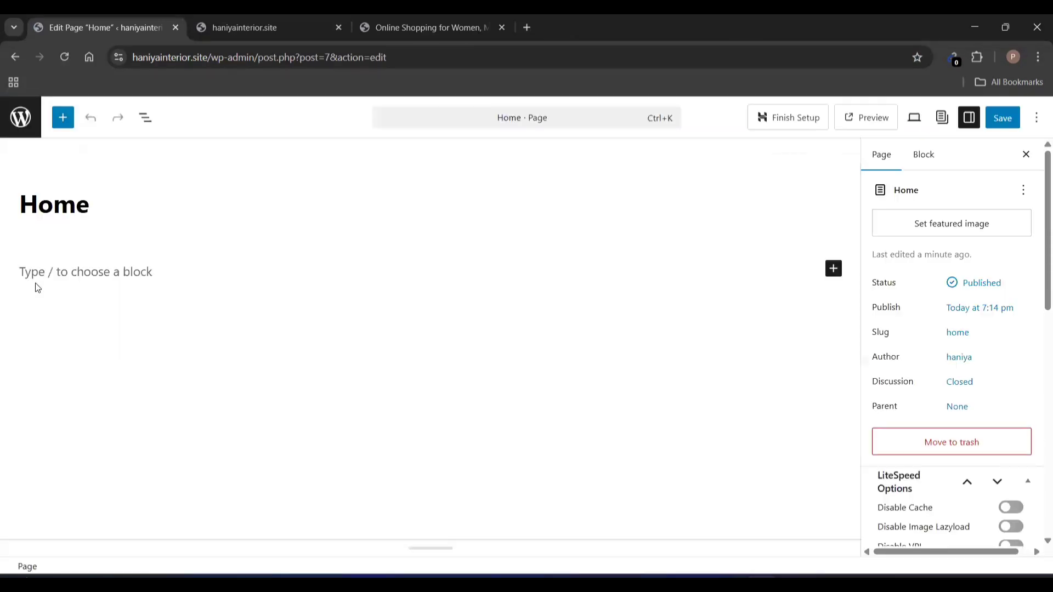
left_click(8, 62)
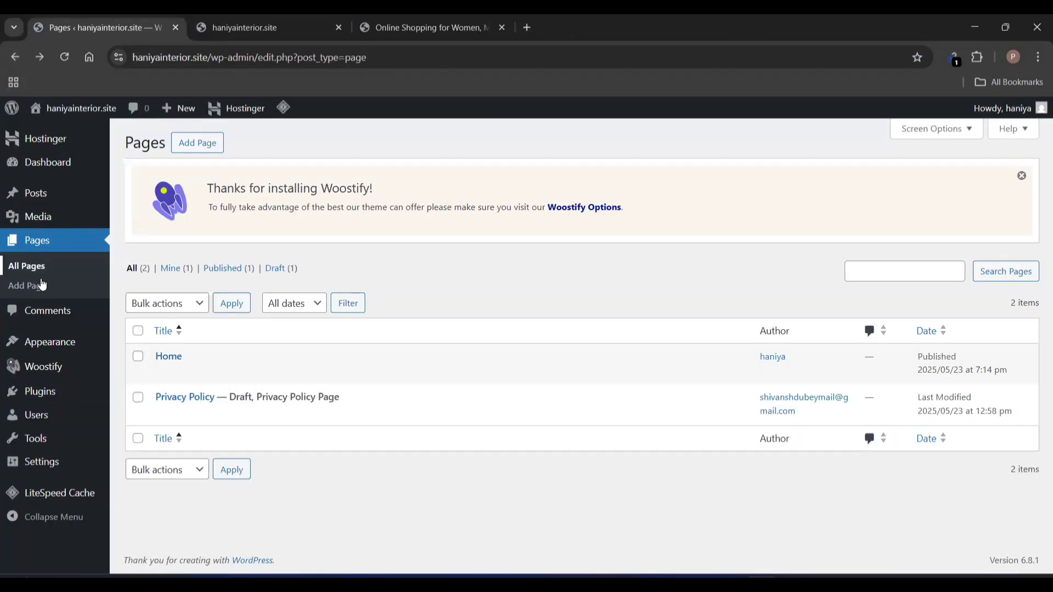
- Add a new page titled "Blog", publish it and return to the pages list
left_click(41, 286)
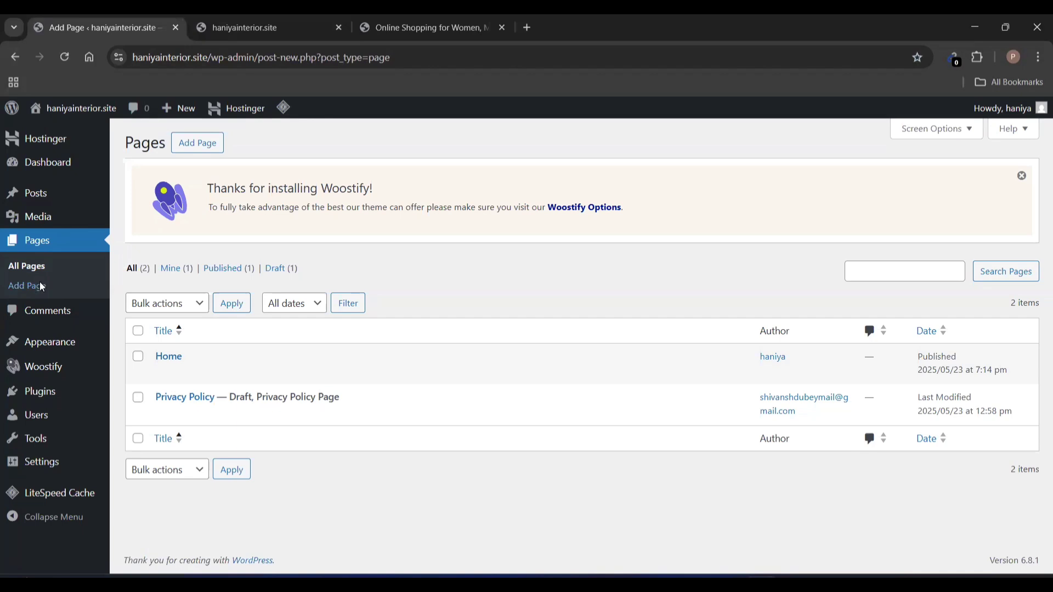
type("Blog")
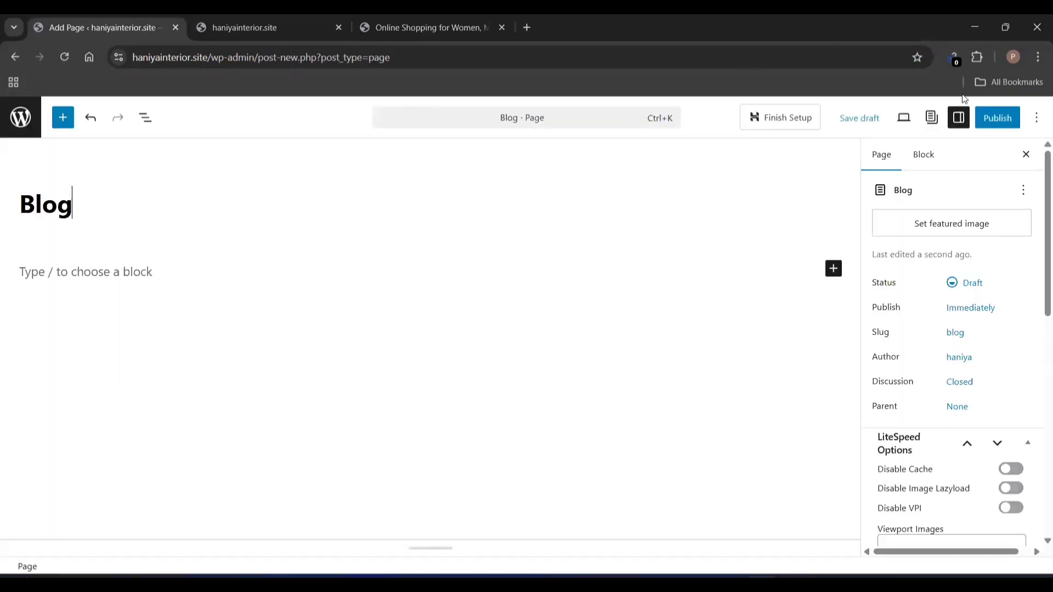
left_click(989, 116)
left_click(989, 117)
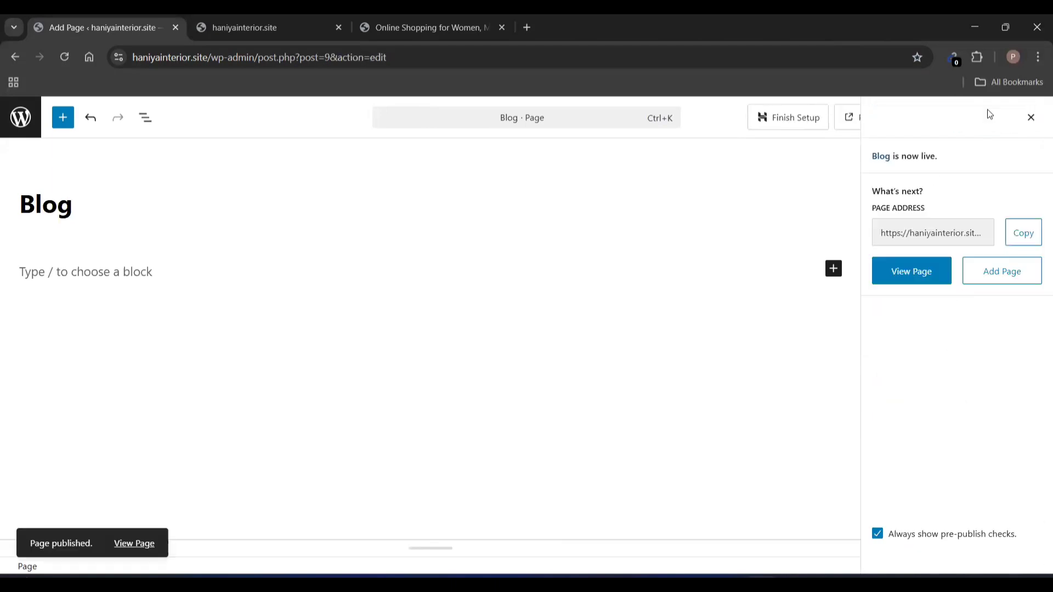
left_click(12, 56)
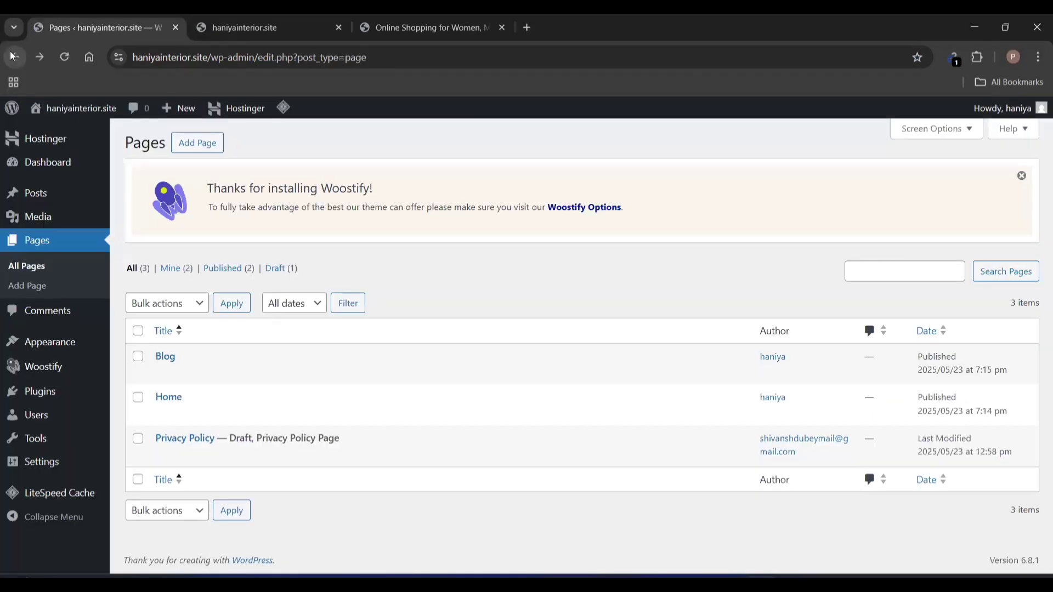
- Create and publish another page titled "Contact Us", and go back to the list of pages
left_click(46, 286)
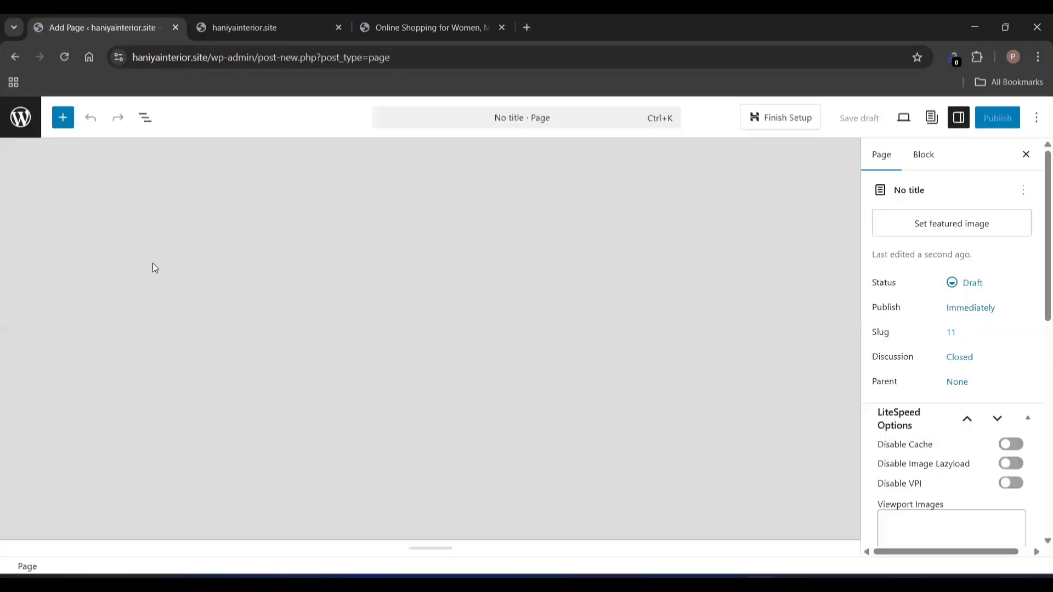
type("Co")
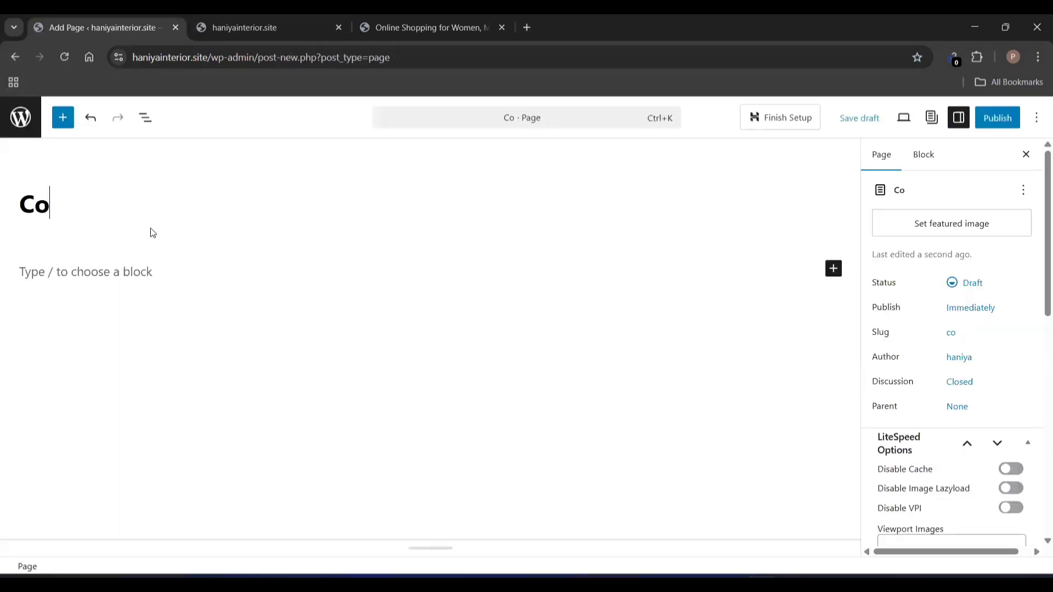
type("ntact ")
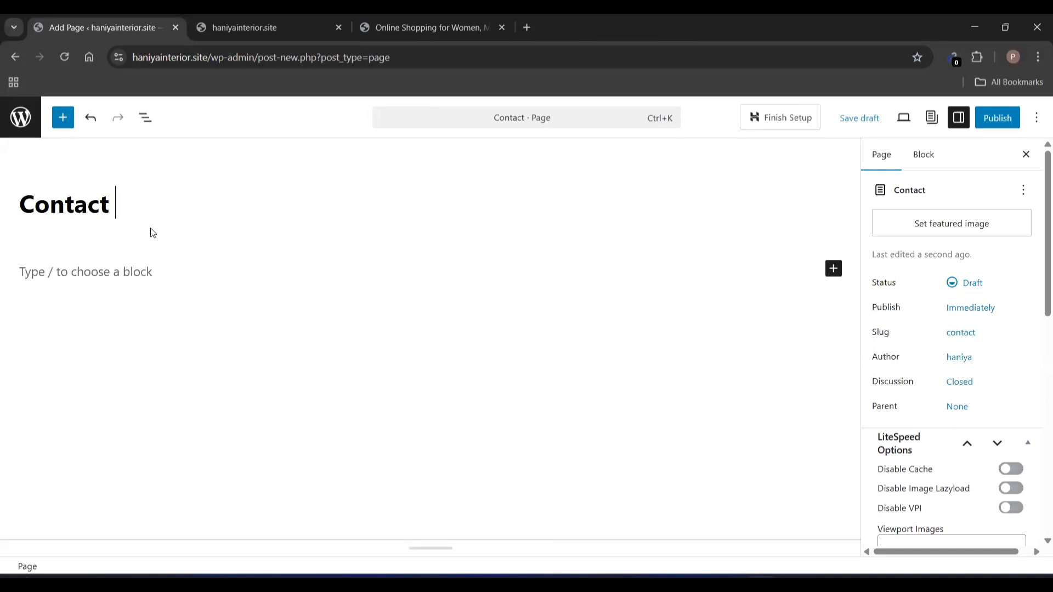
type("Us")
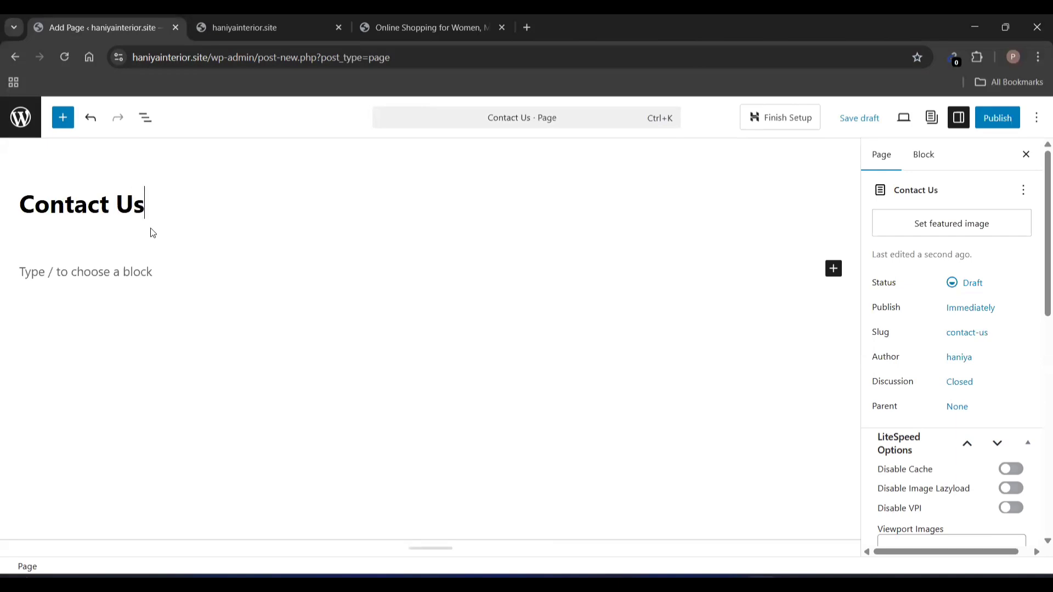
left_click(997, 120)
left_click(999, 118)
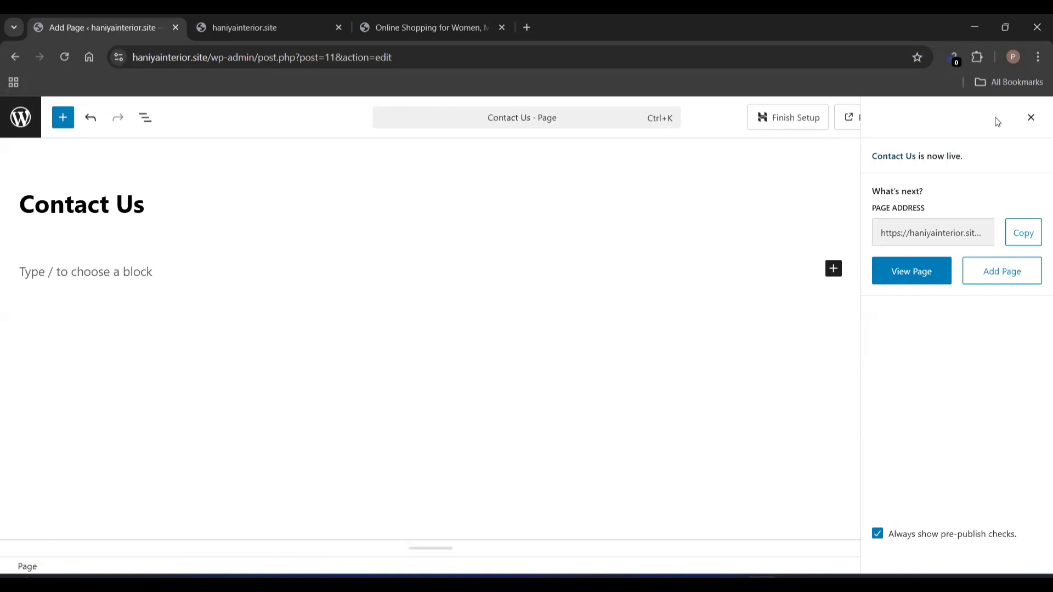
left_click(12, 58)
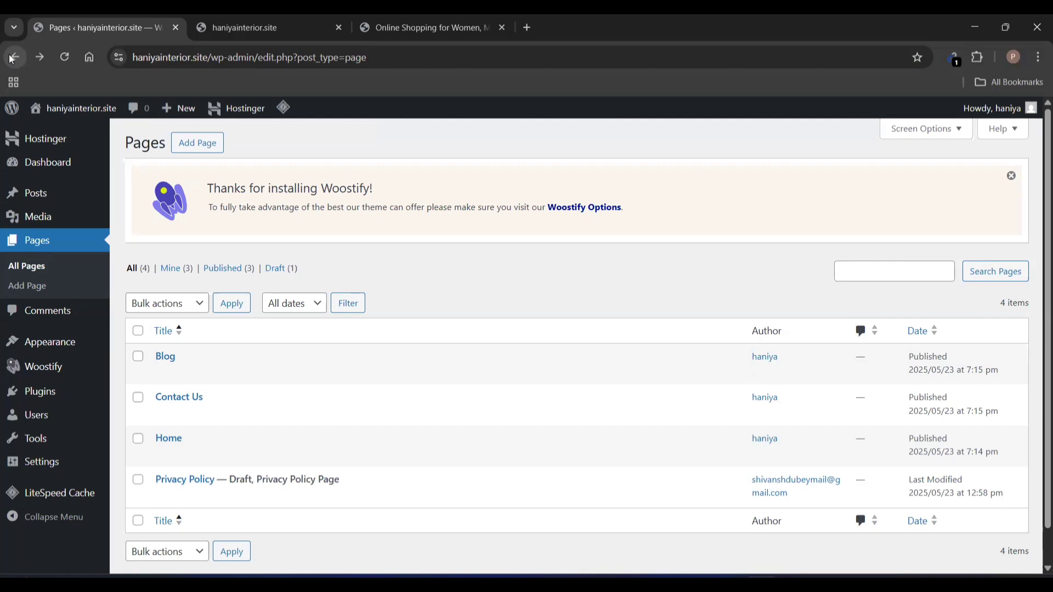
- Reload the live haniyainterior.site, look over its front page and return to the site's admin
left_click(293, 18)
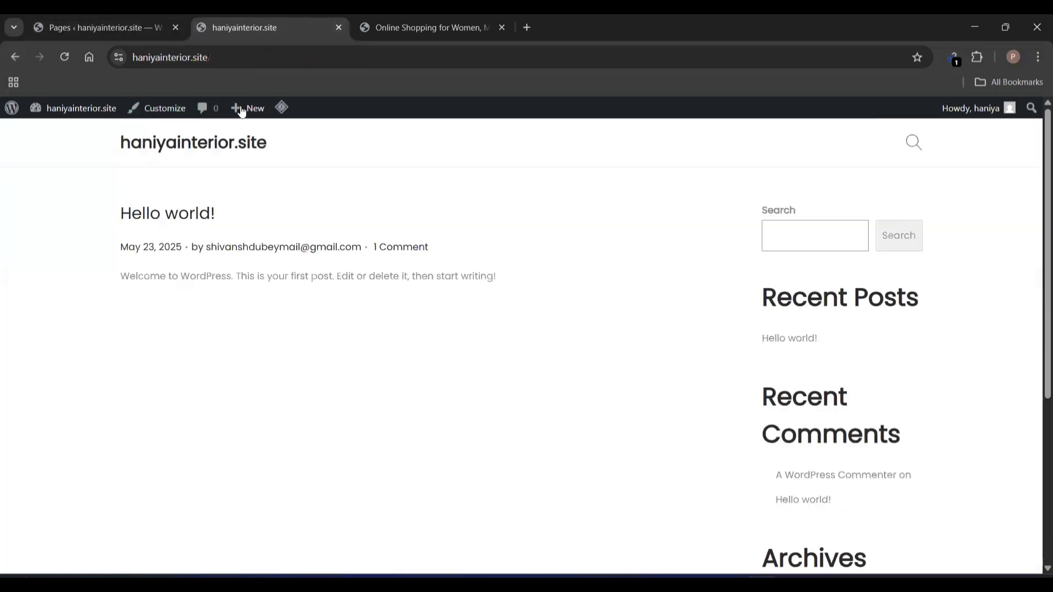
left_click(69, 62)
scroll(752, 315, "down", 5)
scroll(752, 315, "up", 5)
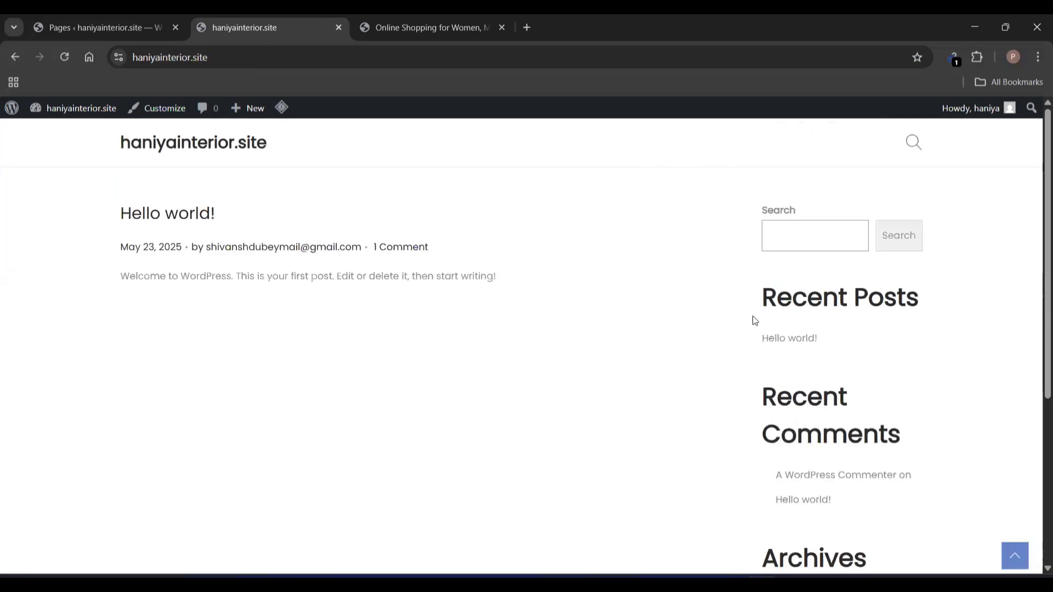
left_click(94, 18)
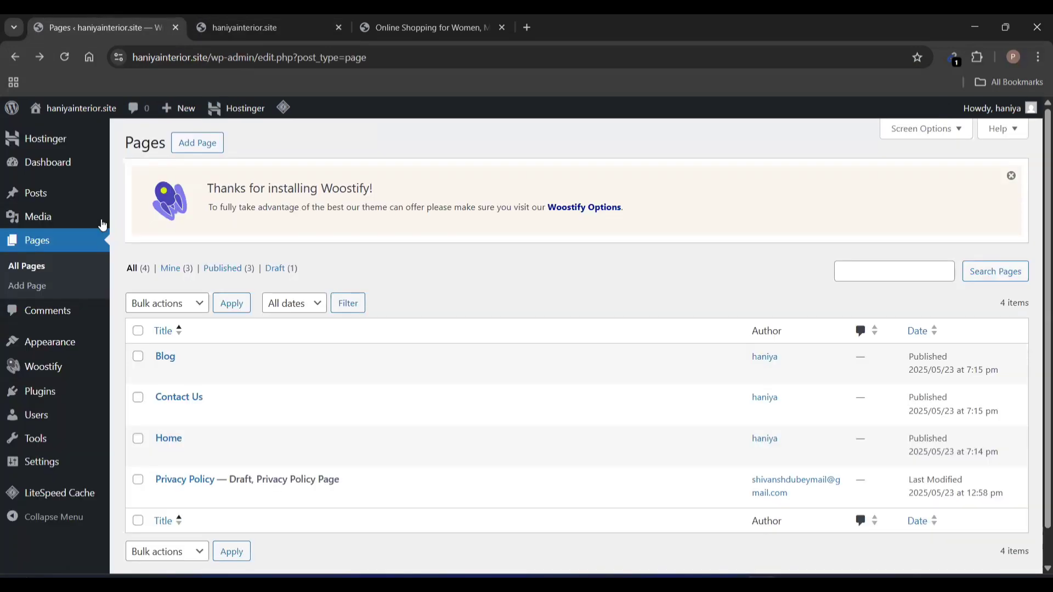
- Open the menu settings, name the new menu "Header" and assign it to the Primary Menu location
mouse_move(22, 346)
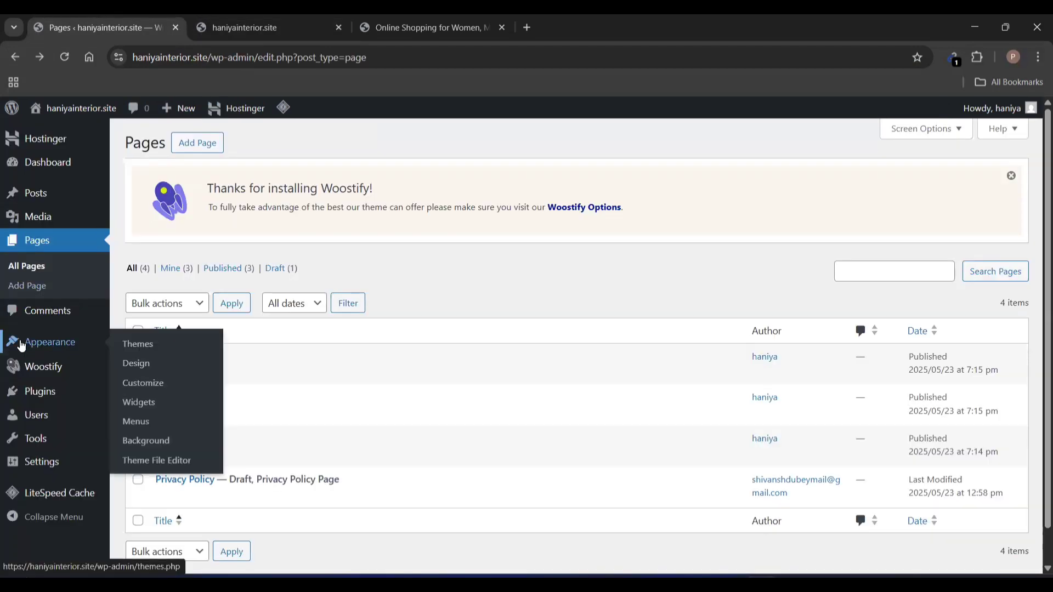
left_click(136, 421)
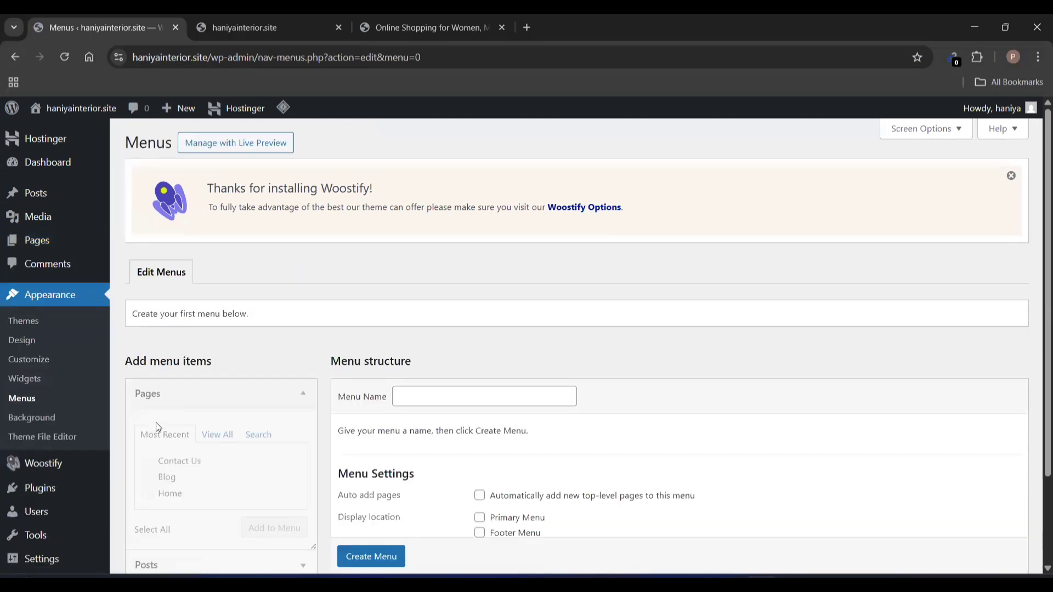
scroll(157, 426, "down", 2)
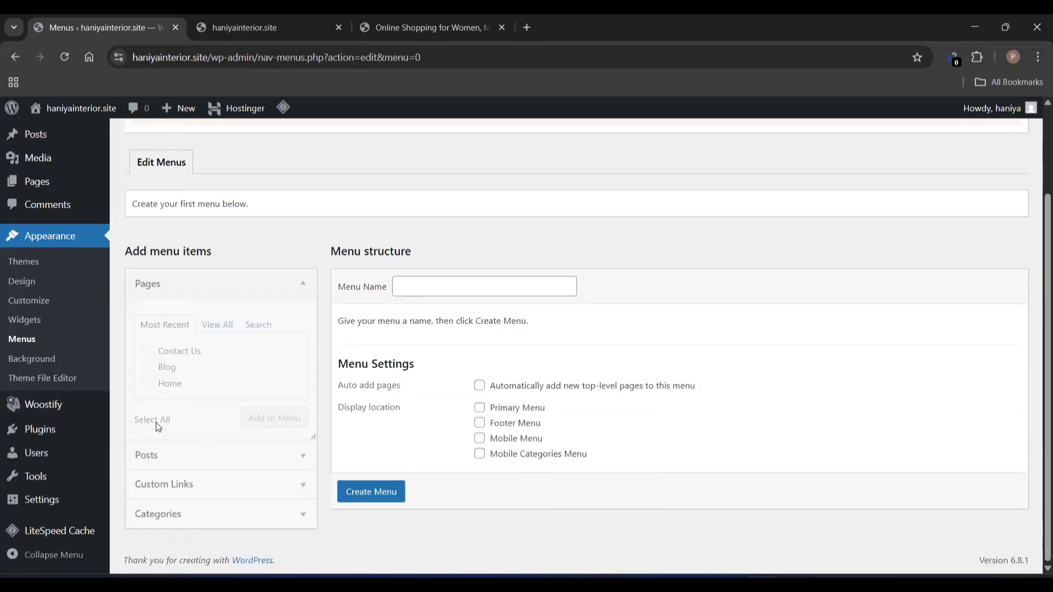
left_click(446, 294)
left_click(446, 293)
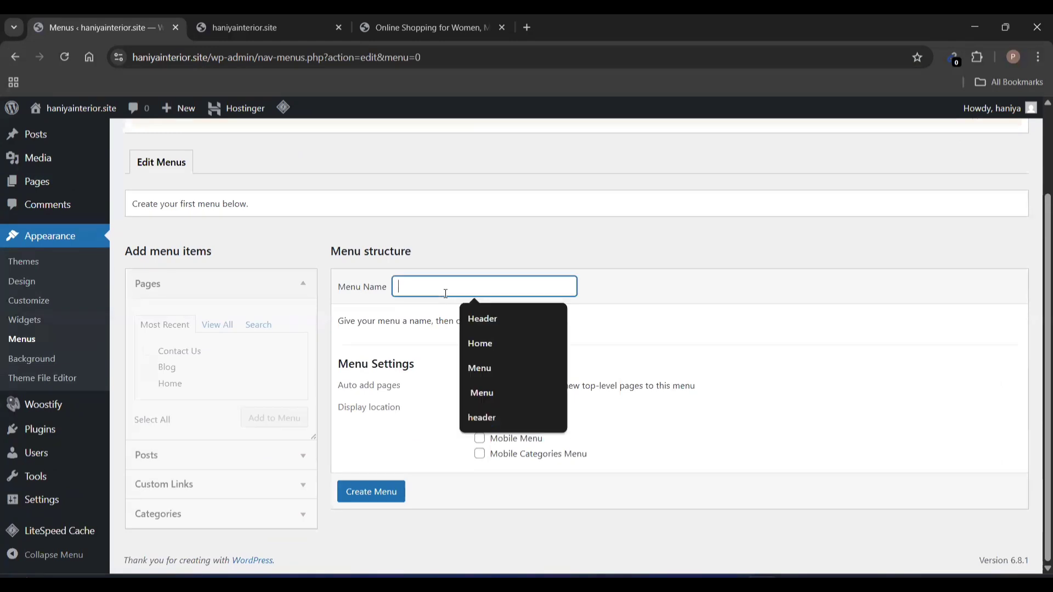
left_click(515, 318)
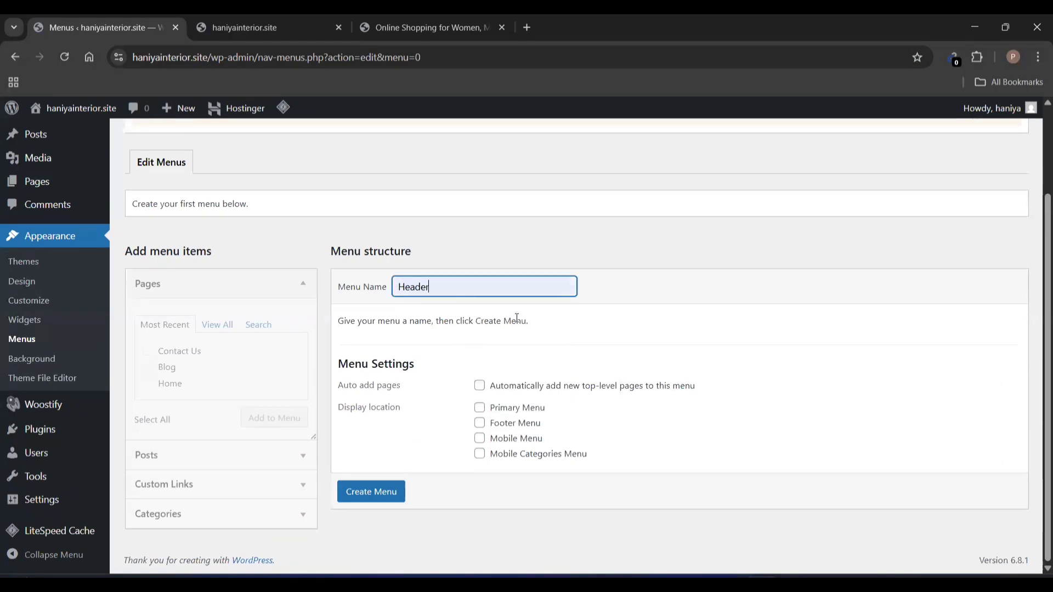
left_click(480, 409)
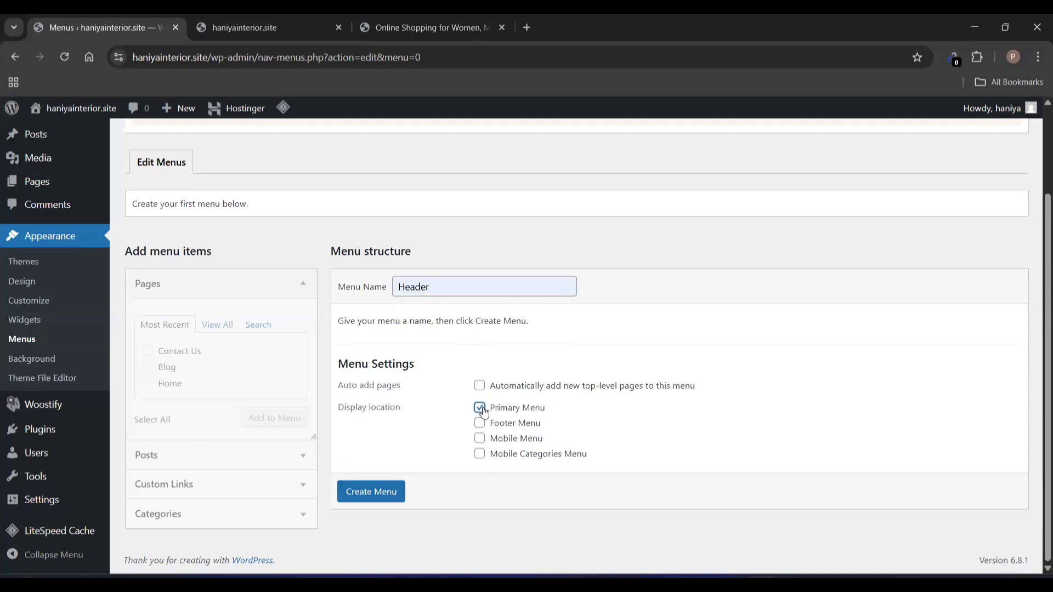
- Compare the header and footer areas of the live haniyainterior.site with those of the example shopping site
left_click(305, 18)
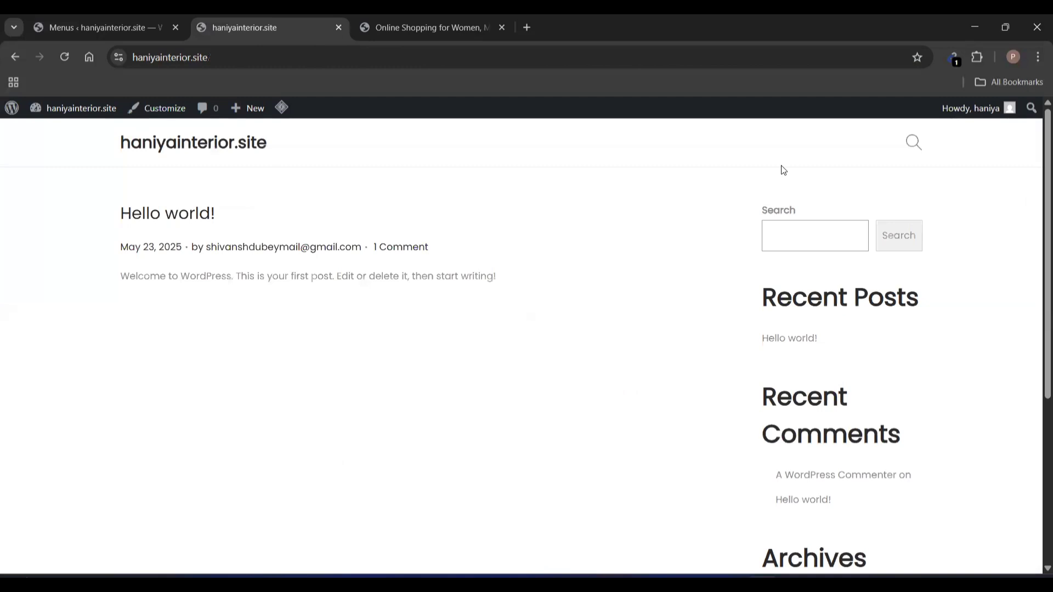
left_click(102, 18)
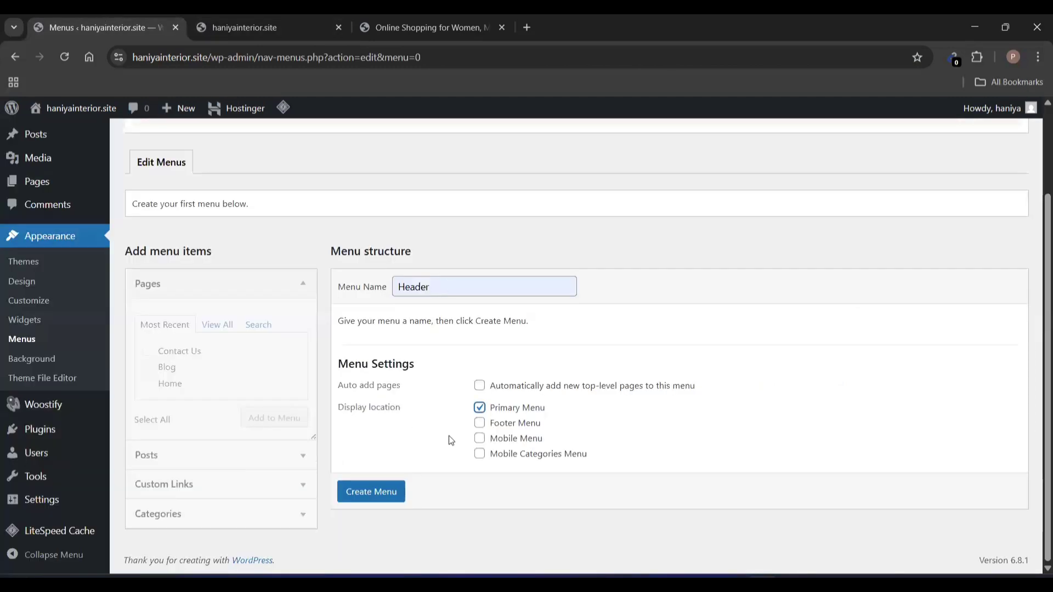
left_click(255, 15)
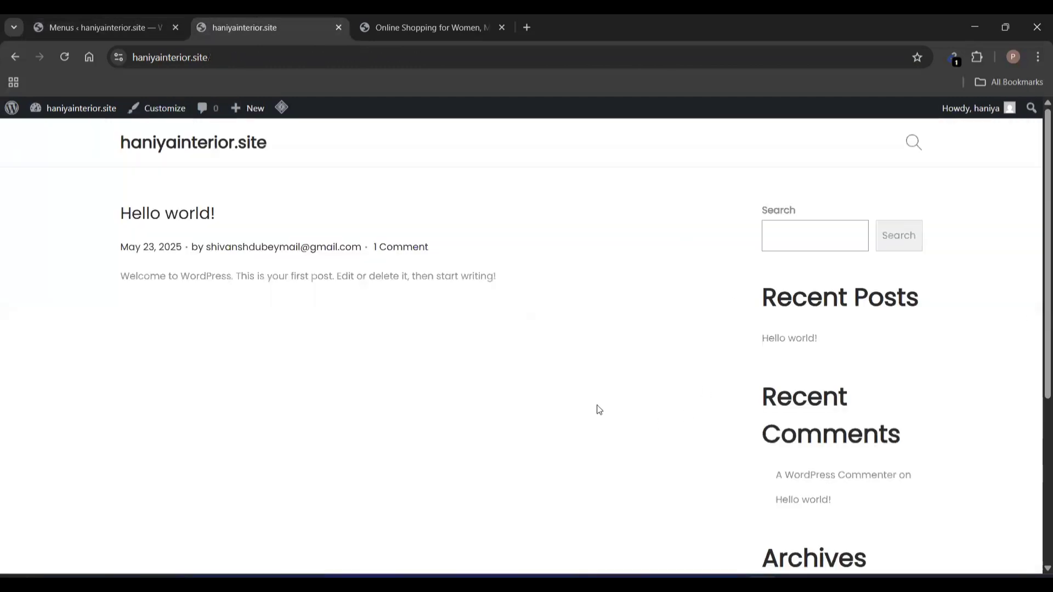
scroll(597, 409, "down", 5)
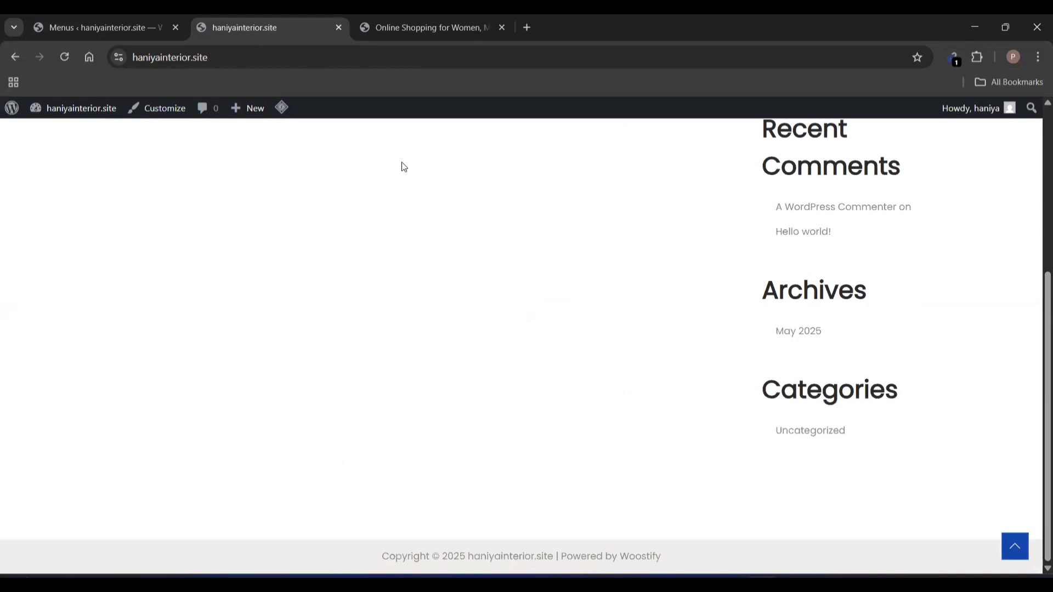
left_click(409, 26)
scroll(445, 289, "down", 20)
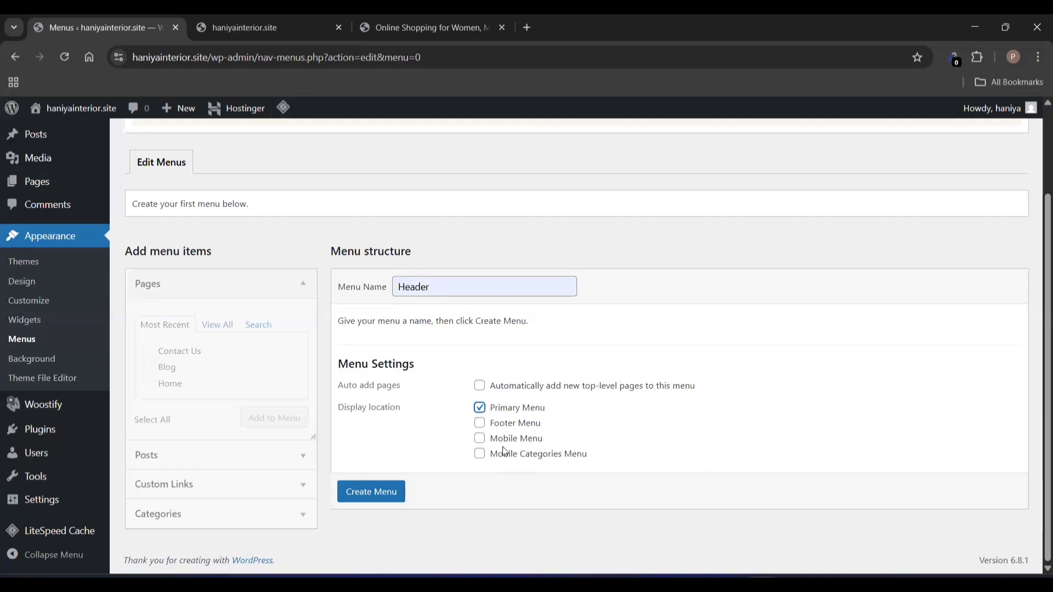
double_click(429, 286)
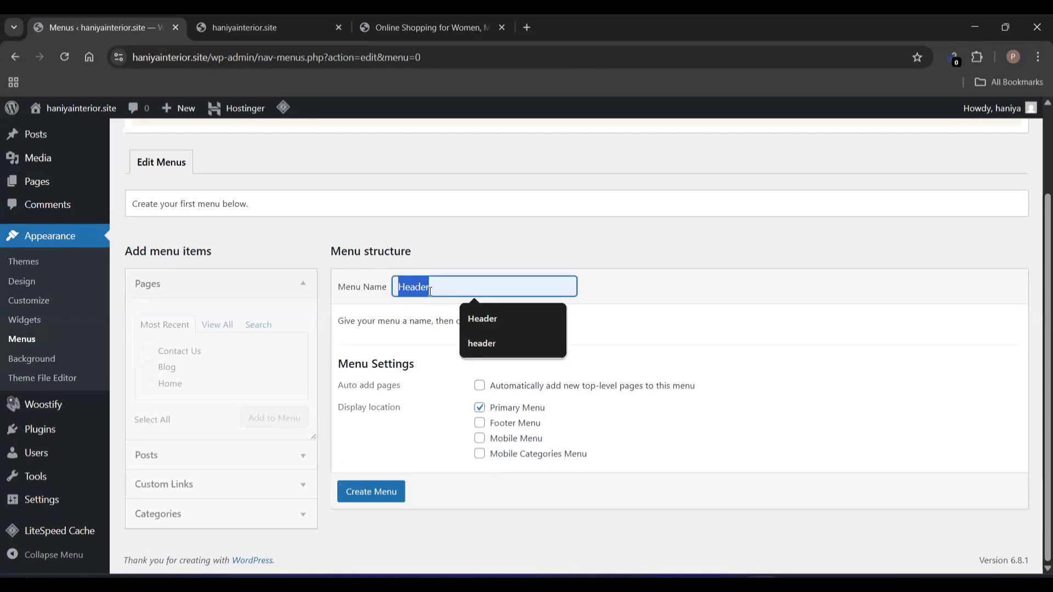
type("main mEnu")
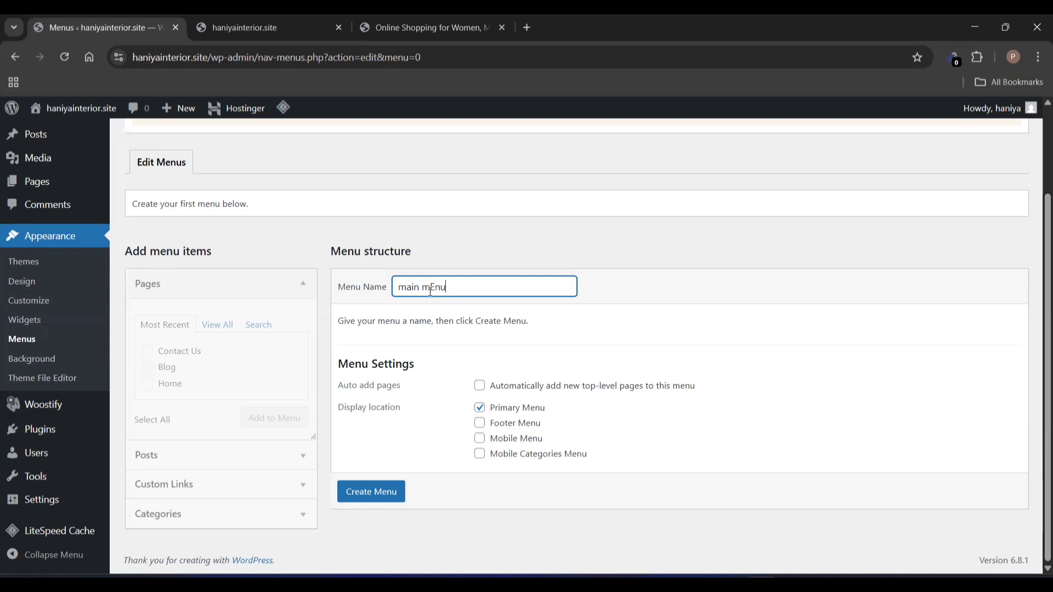
key("BackSpace")
key("BackSpace")
key("BackSpace")
type("enu")
key("BackSpace")
key("BackSpace")
key("BackSpace")
key("BackSpace")
key("BackSpace")
key("BackSpace")
key("BackSpace")
key("BackSpace")
key("BackSpace")
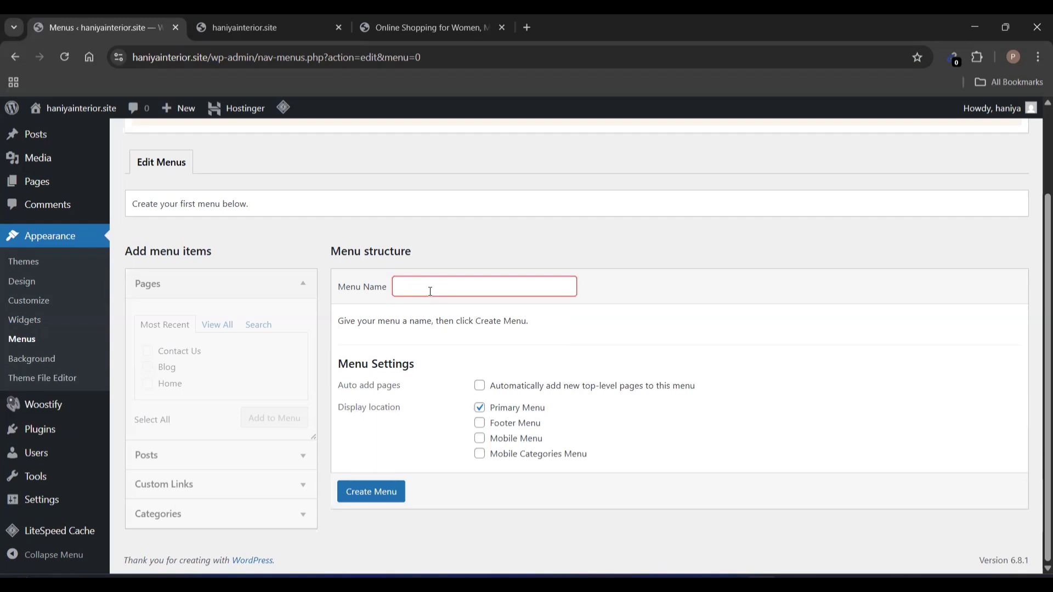
- Enter "Header" as the menu name and create the menu for the Primary Menu location
type("Head")
key("Down")
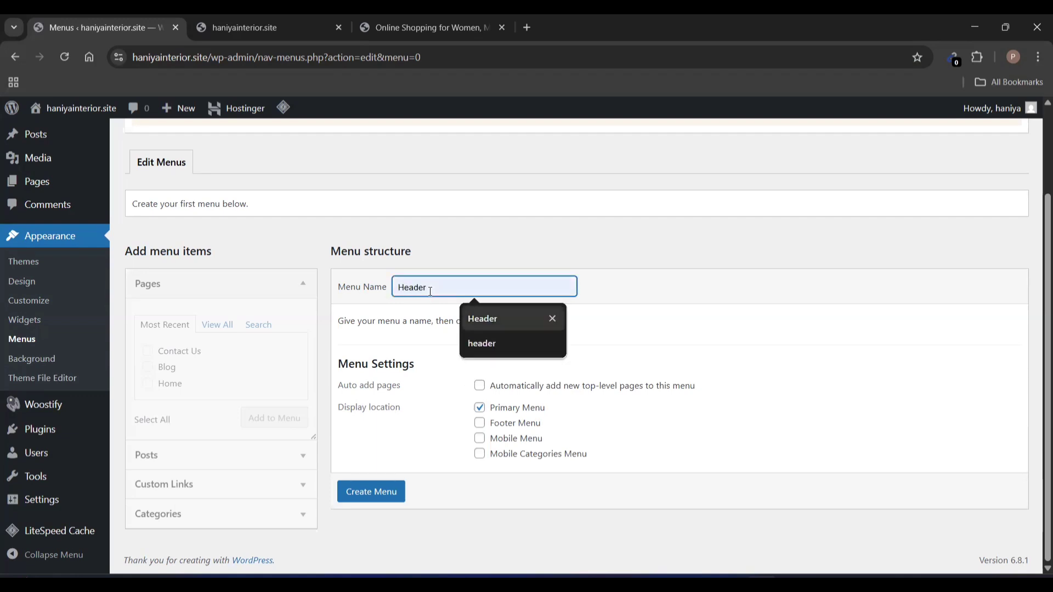
key("Return")
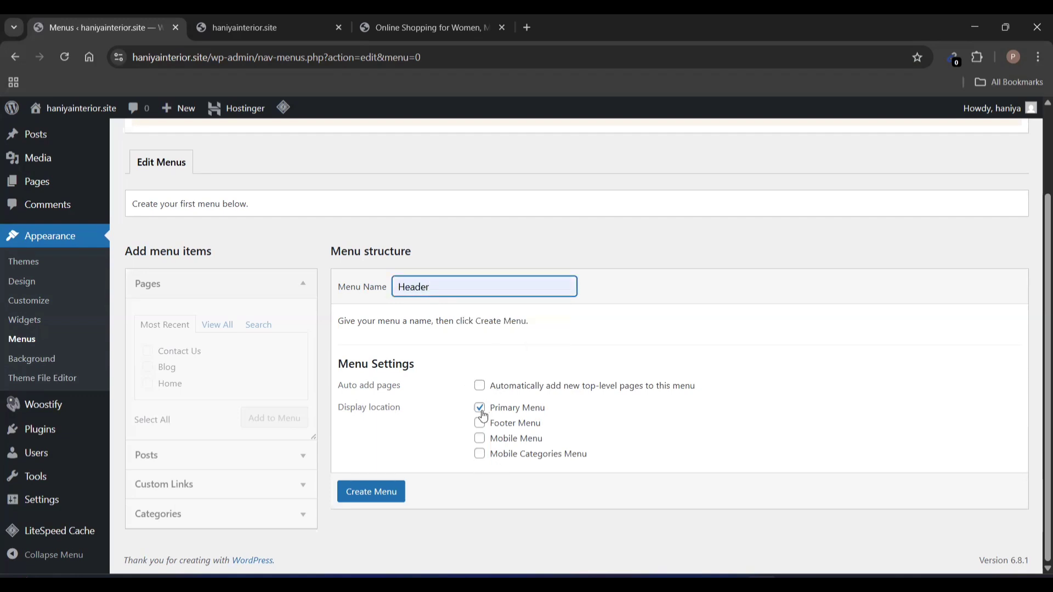
left_click(373, 488)
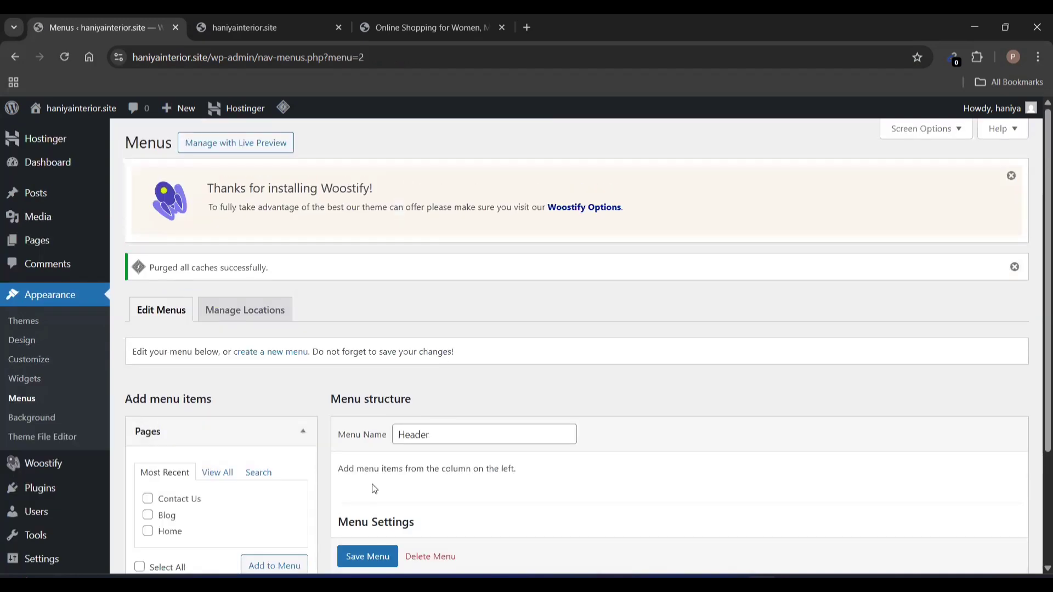
- Reload the live haniyainterior.site to check its header area, and return to editing the Header menu
scroll(373, 489, "down", 3)
left_click(241, 20)
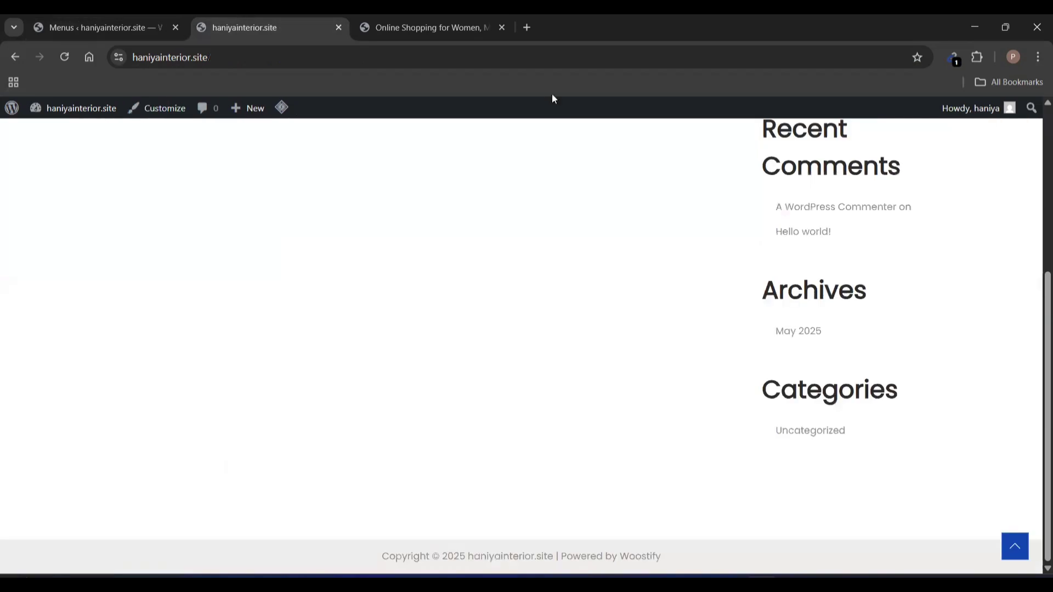
left_click_drag(552, 98, 577, 189)
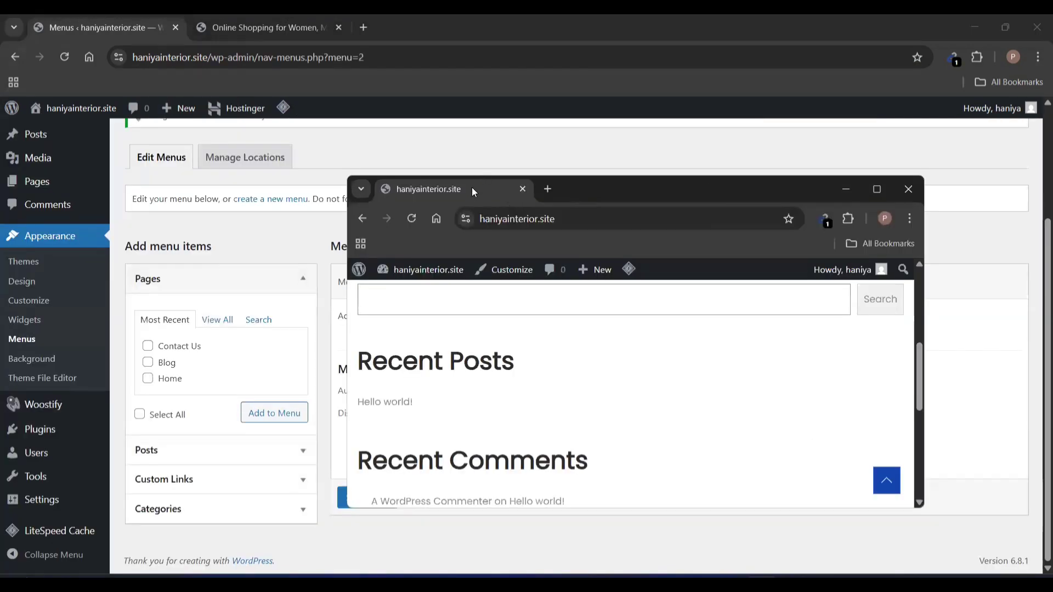
left_click_drag(471, 187, 300, 35)
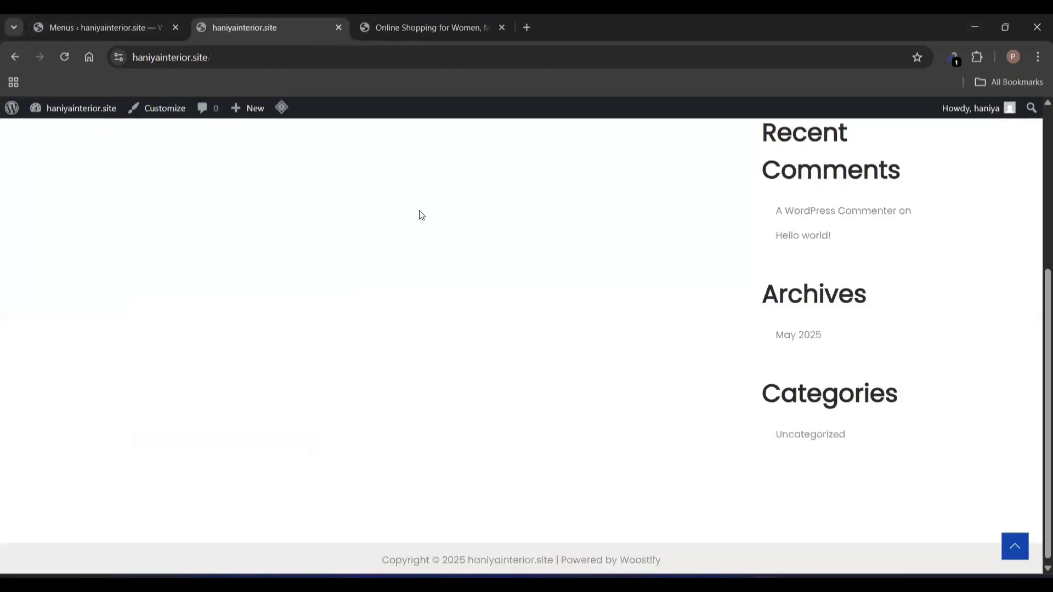
scroll(426, 220, "up", 5)
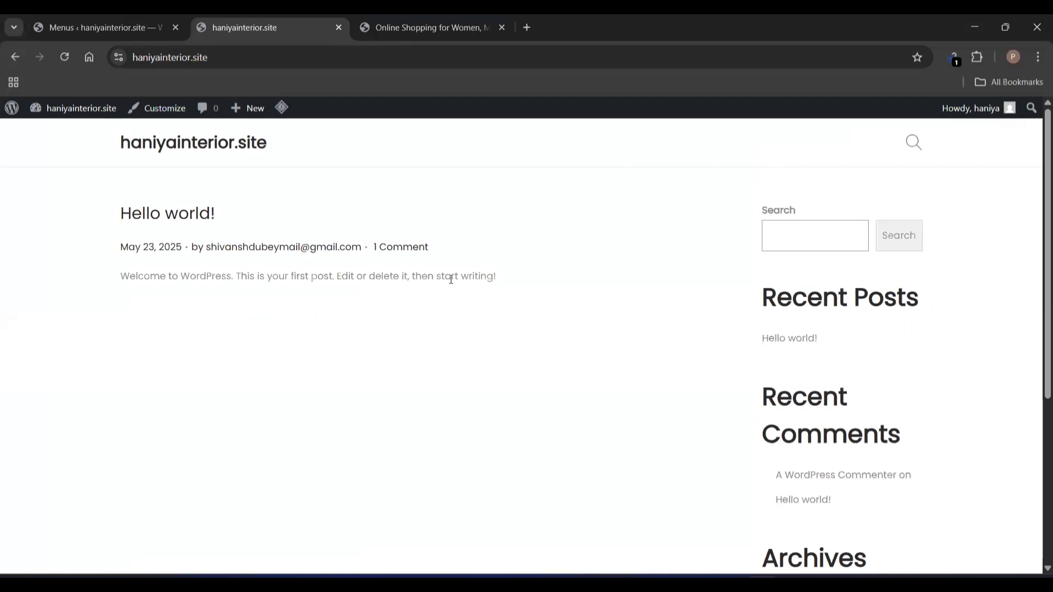
left_click(64, 57)
left_click(114, 14)
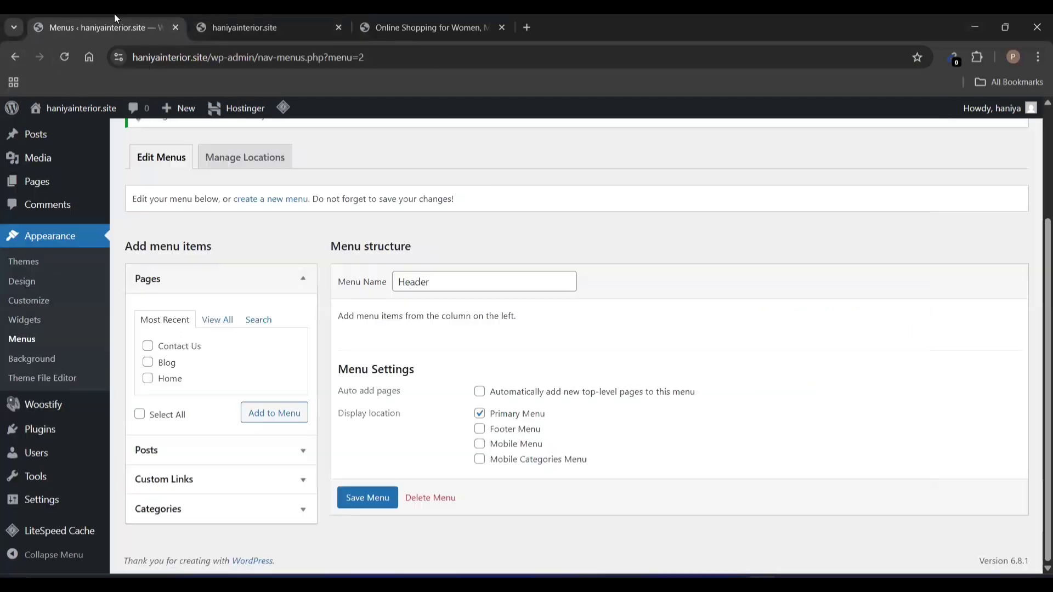
- Add the Contact Us, Blog and Home pages to the Header menu
left_click(148, 346)
left_click(150, 364)
left_click(285, 416)
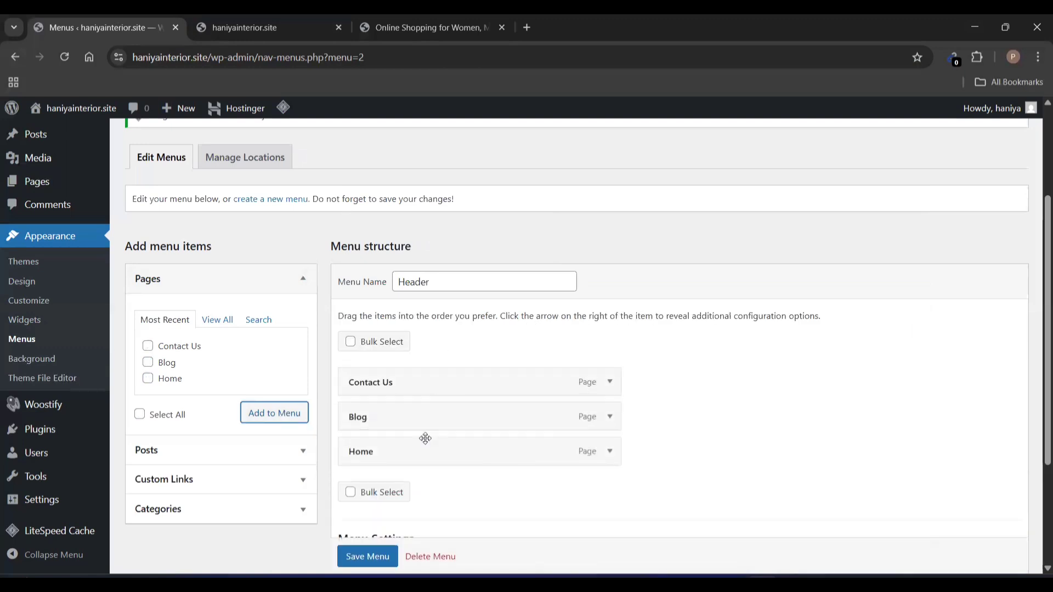
- Arrange the Header menu items in the order Home, Blog, Contact Us and save the menu
left_click_drag(425, 451, 426, 380)
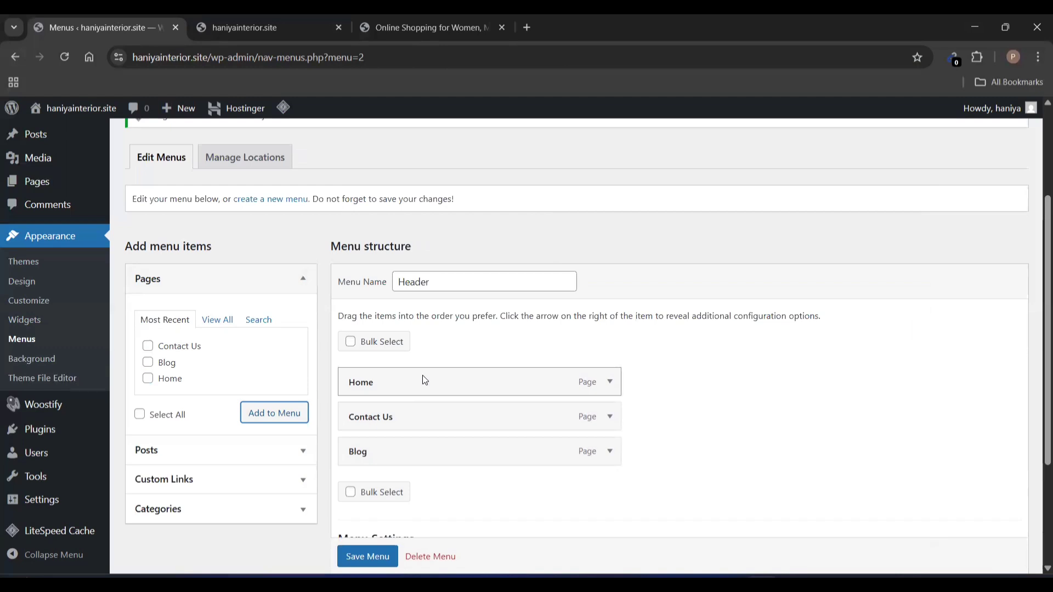
left_click_drag(402, 445, 404, 416)
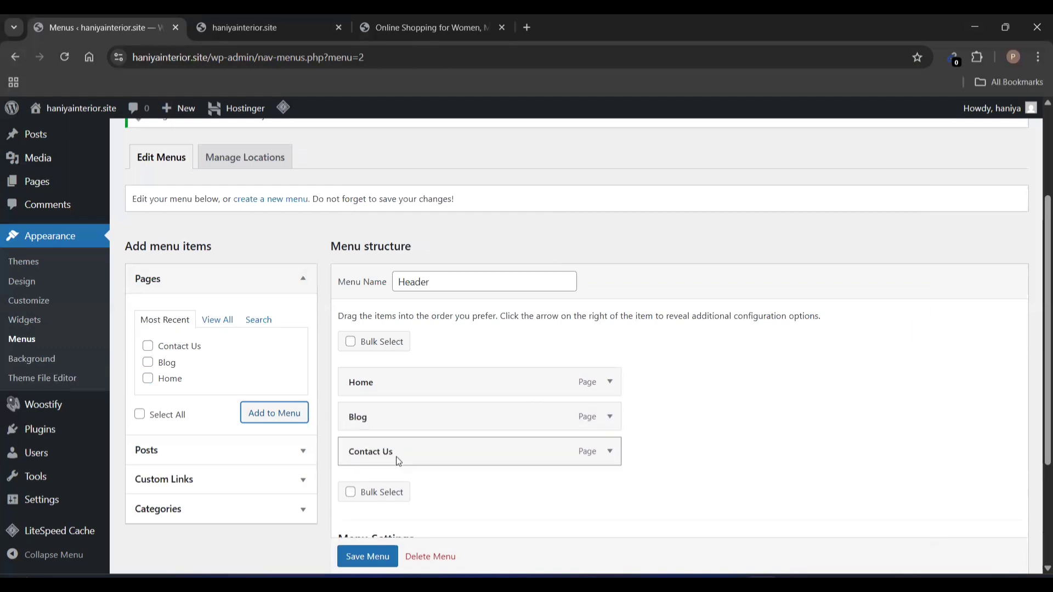
scroll(397, 457, "down", 2)
scroll(384, 557, "down", 1)
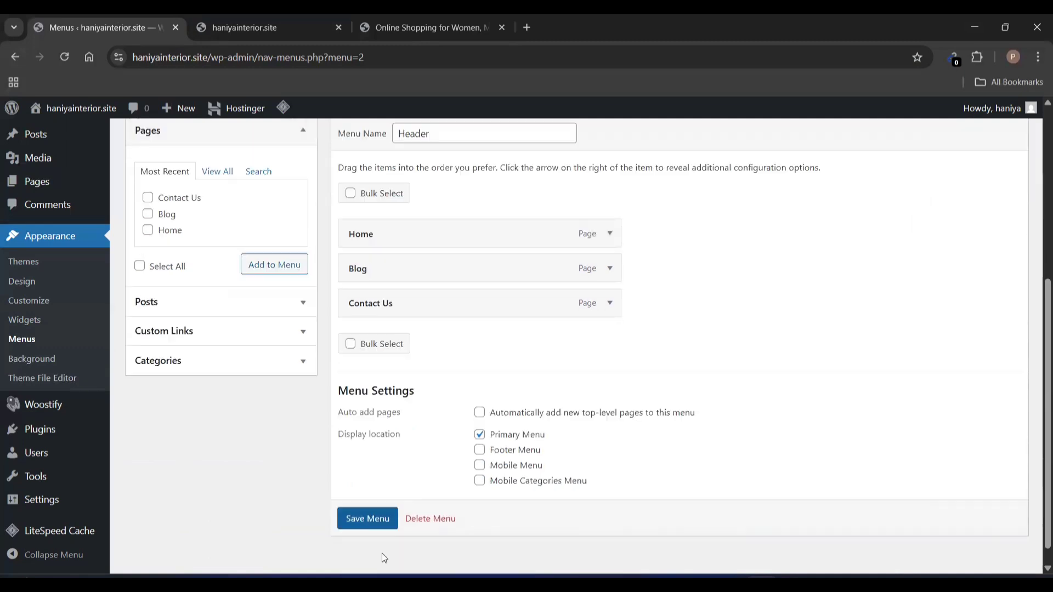
left_click(365, 519)
scroll(359, 418, "down", 3)
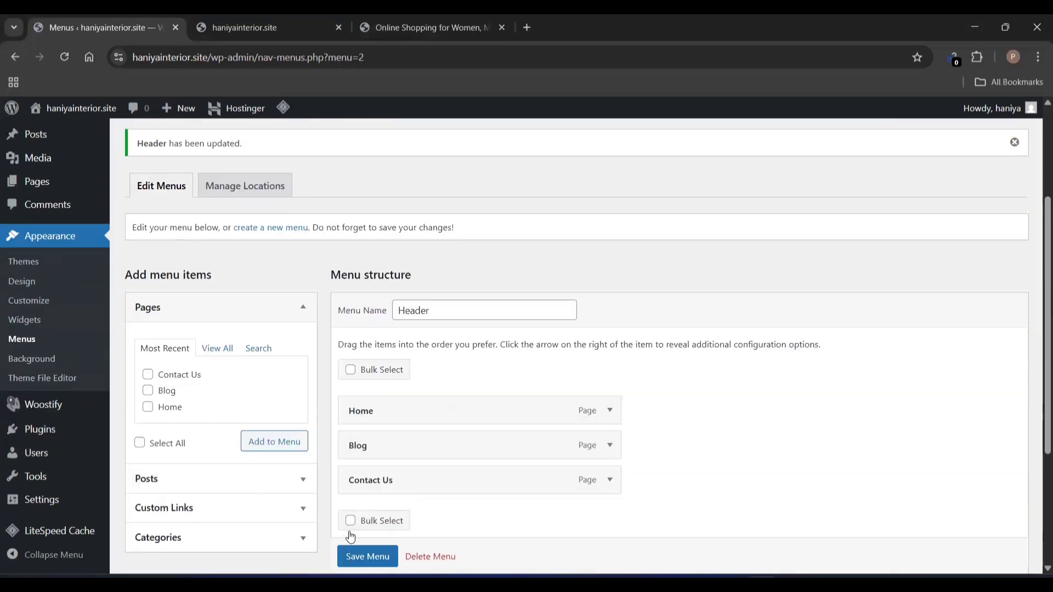
scroll(365, 568, "down", 1)
left_click(366, 565)
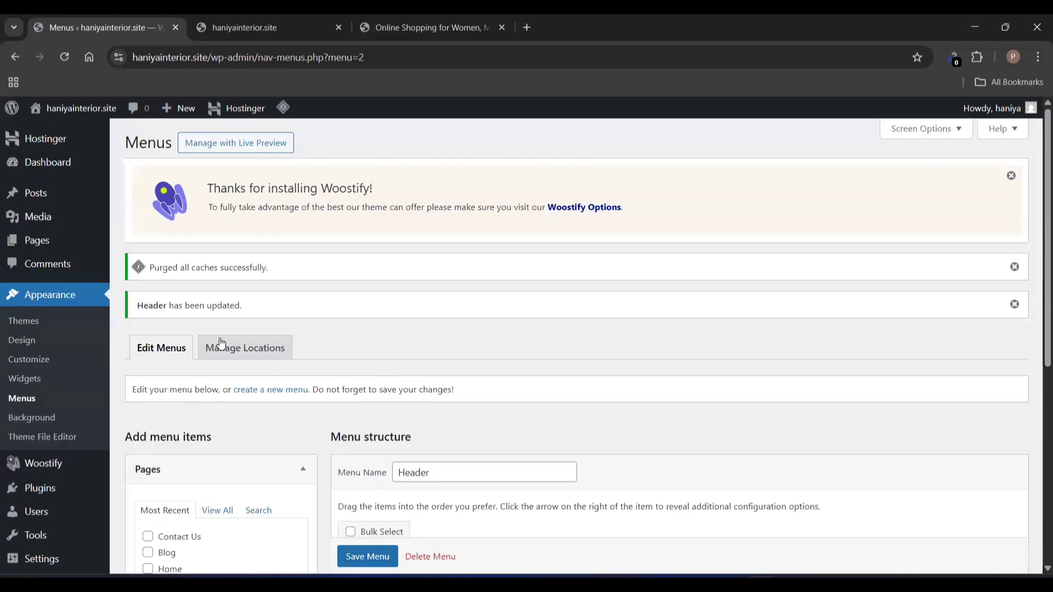
- Review which menus are assigned to the theme locations, including the choices for the Footer Menu, and return to menu editing
left_click(221, 343)
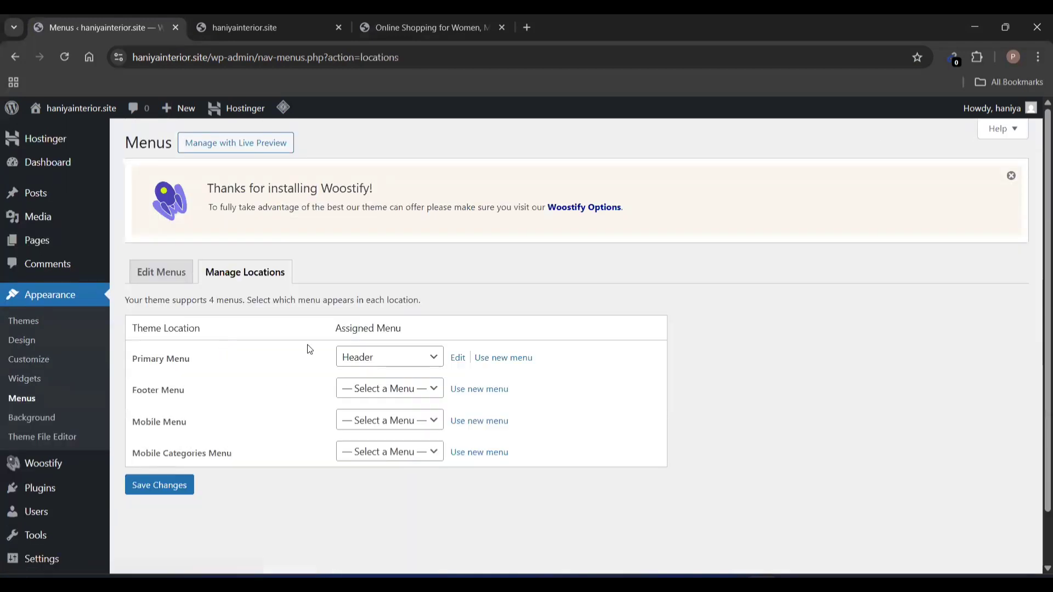
left_click(172, 275)
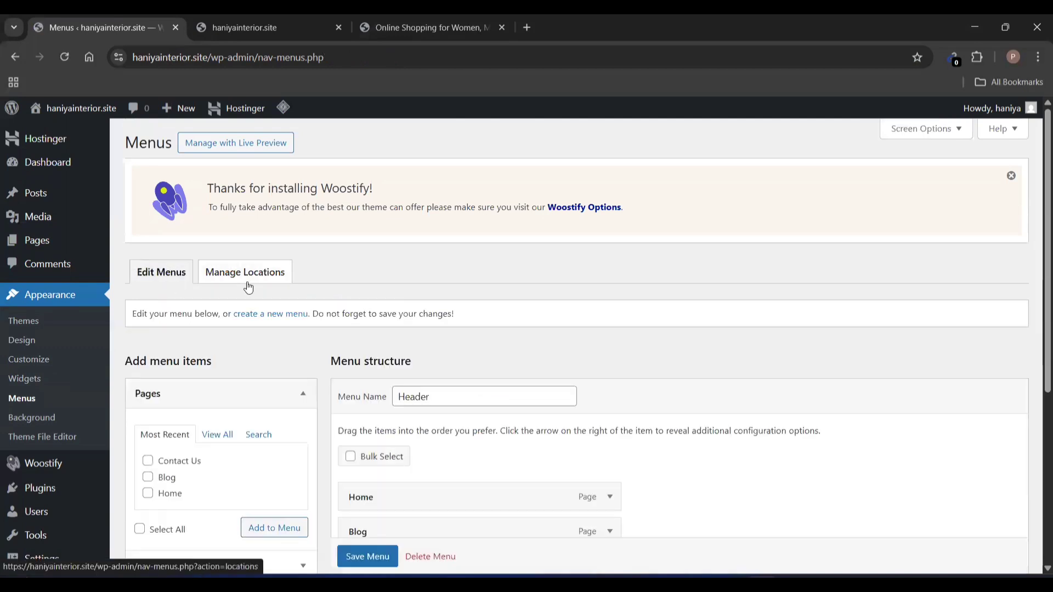
left_click(248, 285)
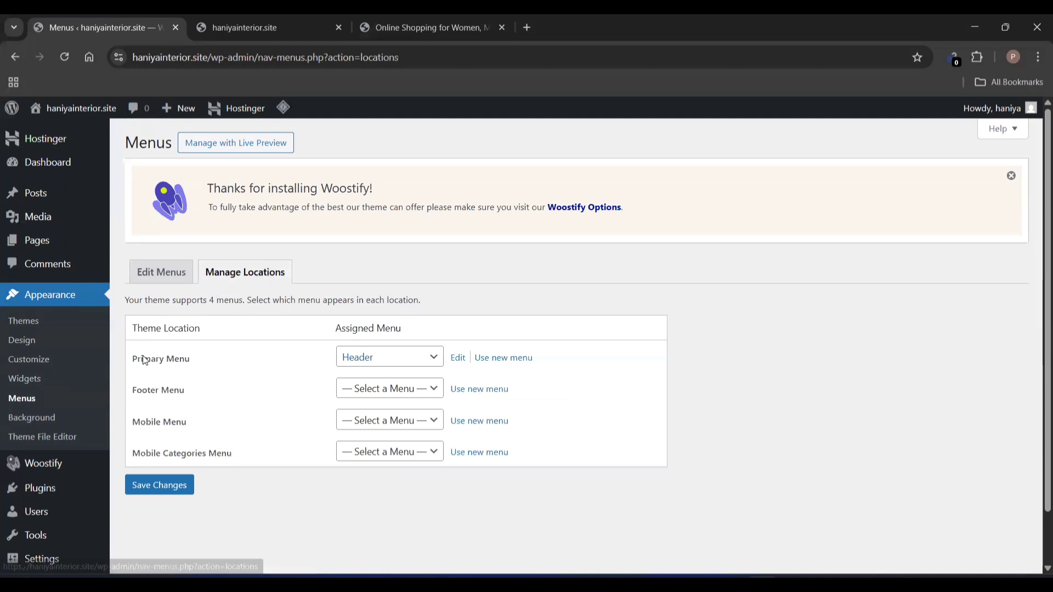
triple_click(144, 359)
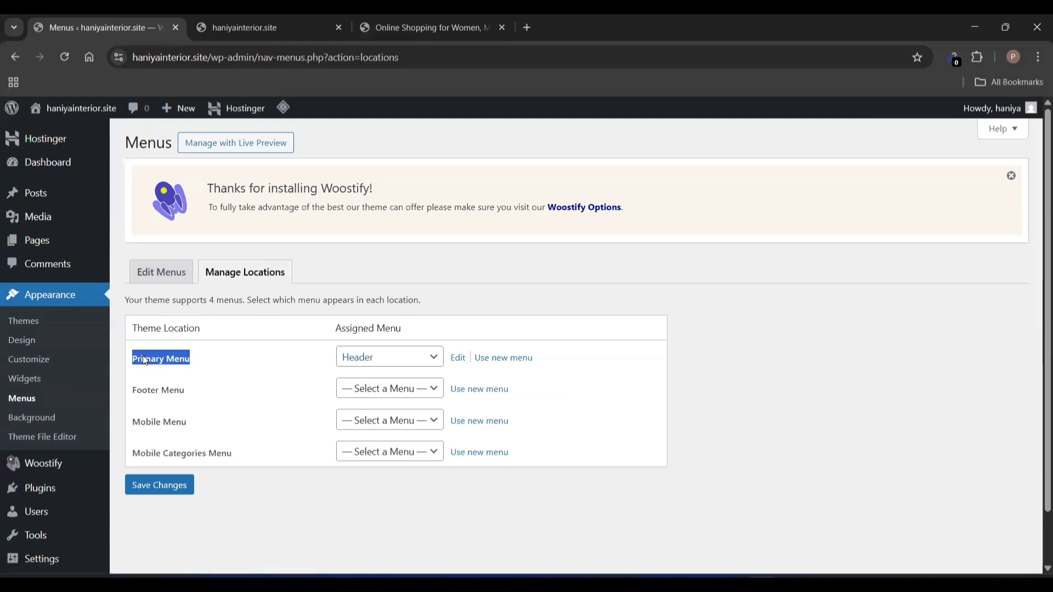
double_click(152, 389)
left_click(411, 395)
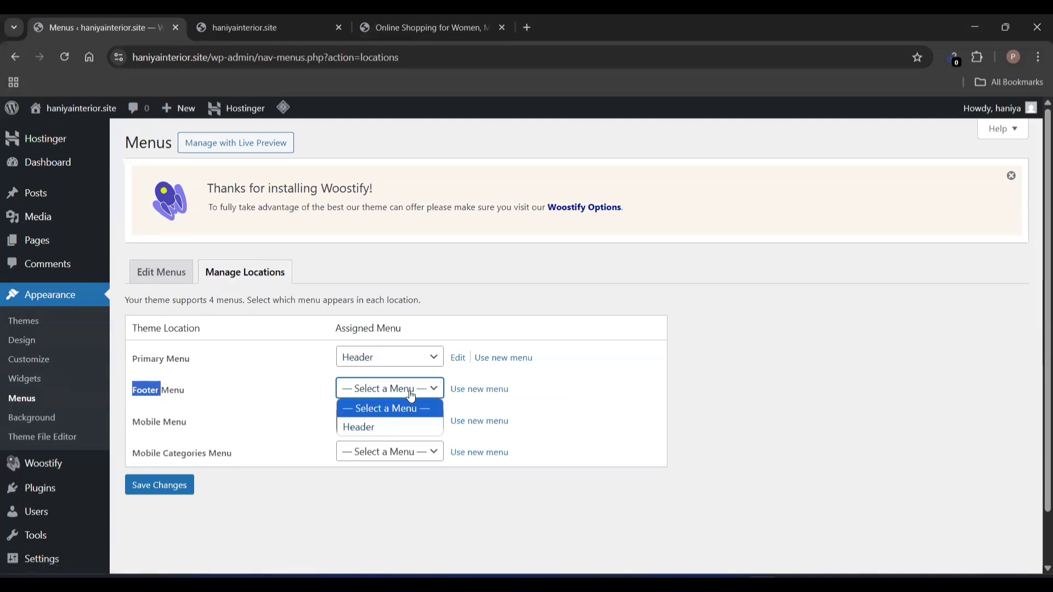
left_click(301, 391)
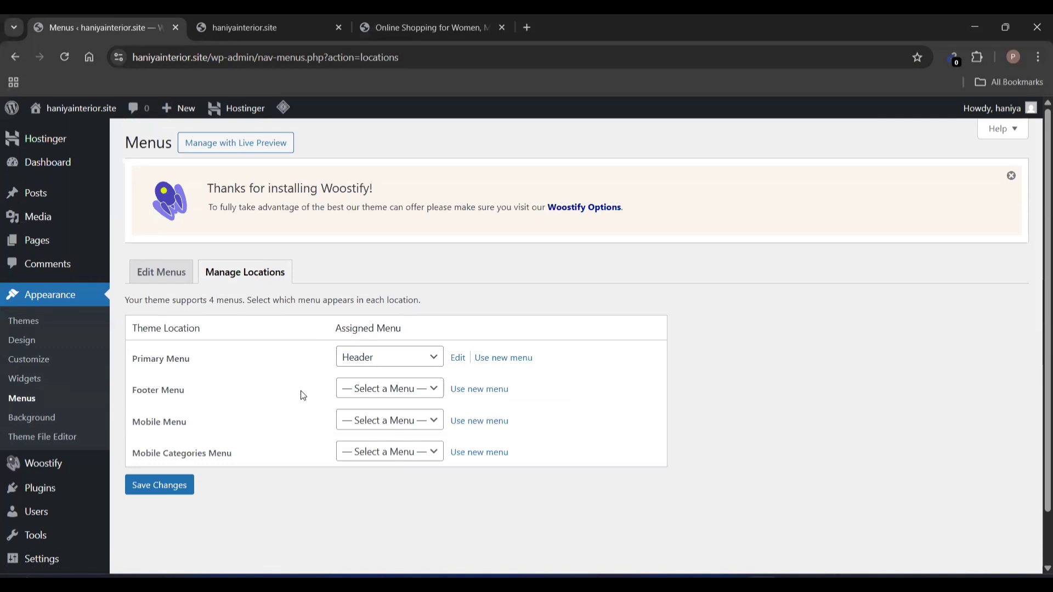
left_click(148, 282)
- Purge the site cache from the live haniyainterior.site and open Home through the header menu
left_click(300, 21)
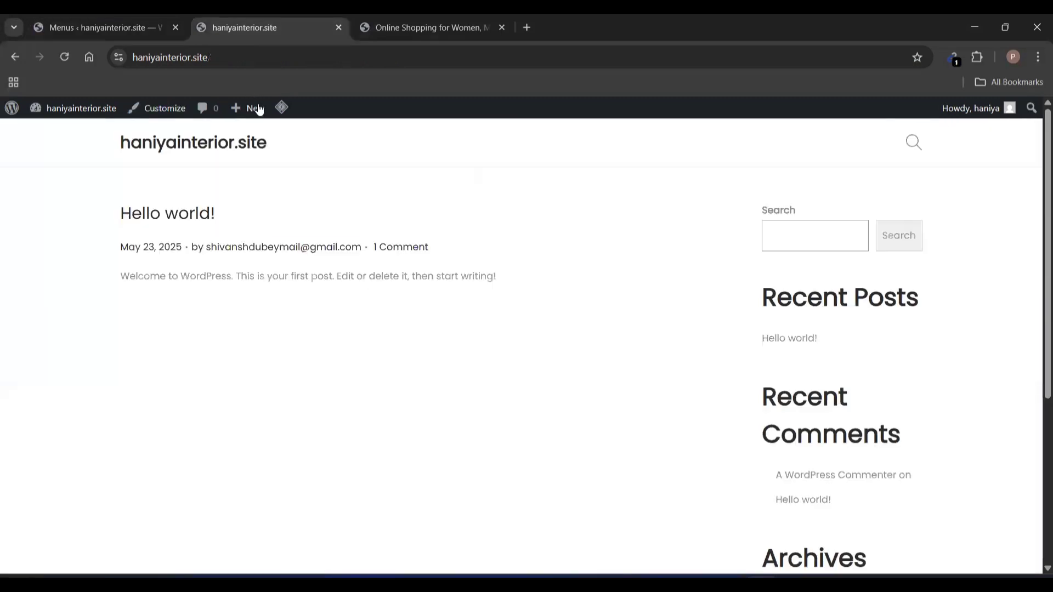
mouse_move(282, 107)
left_click(304, 171)
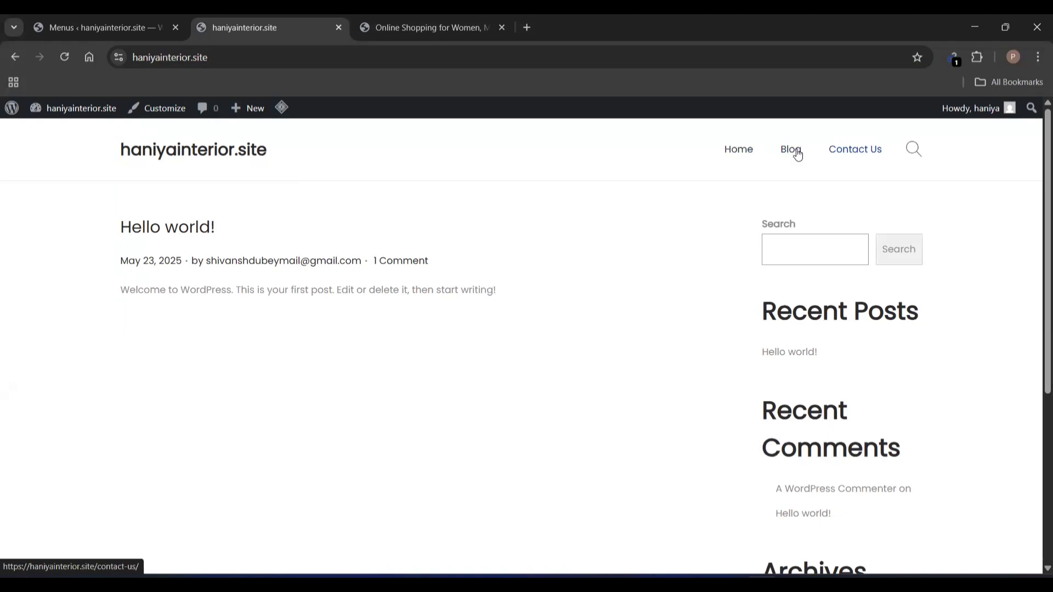
left_click(745, 152)
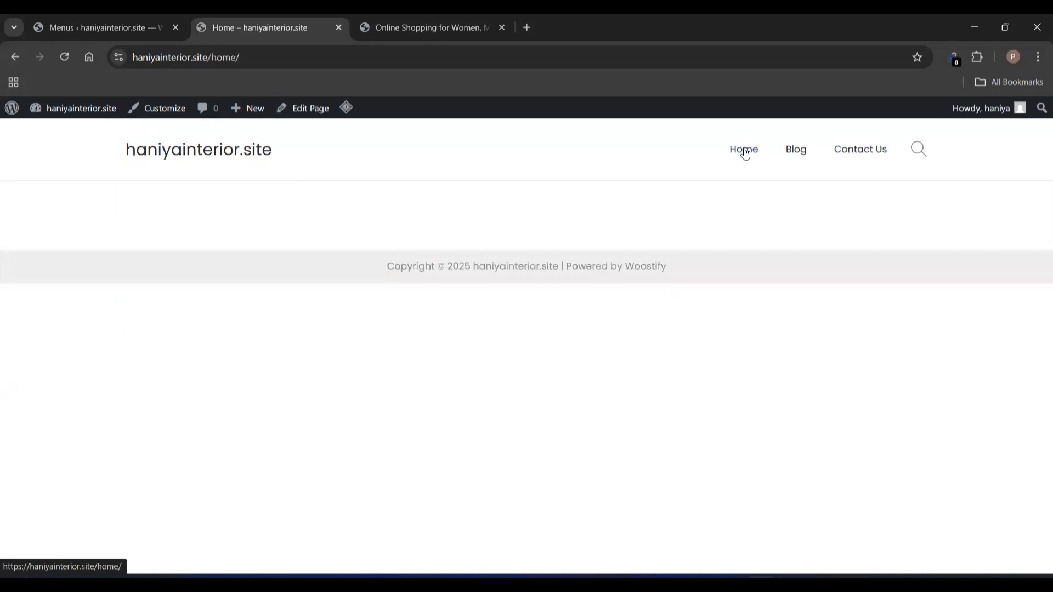
- Open haniyainterior.site in a new browser tab and its Home menu page in a separate tab
left_click(338, 28)
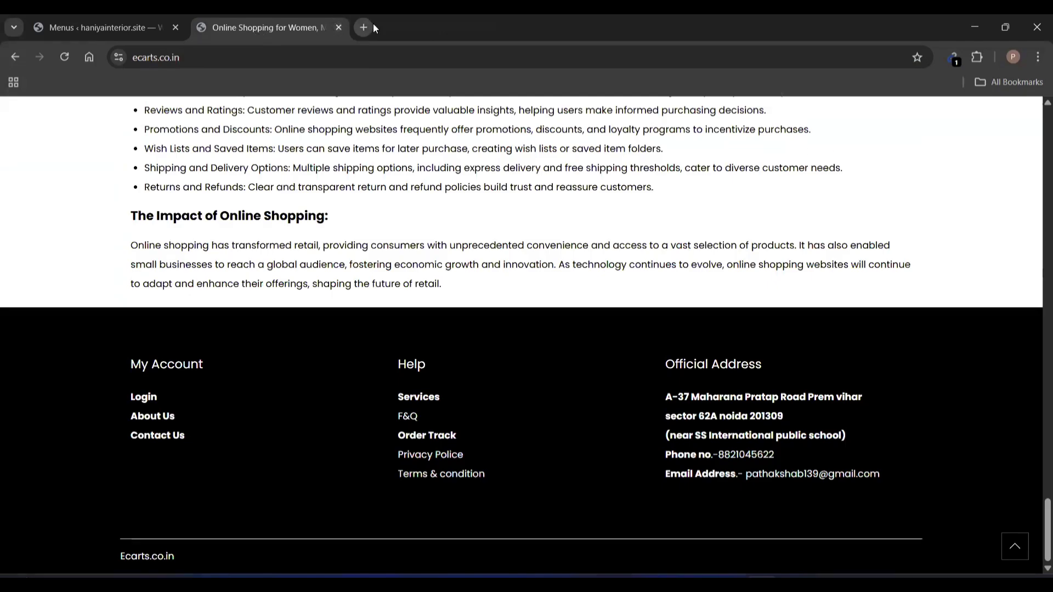
left_click(364, 28)
type("ha")
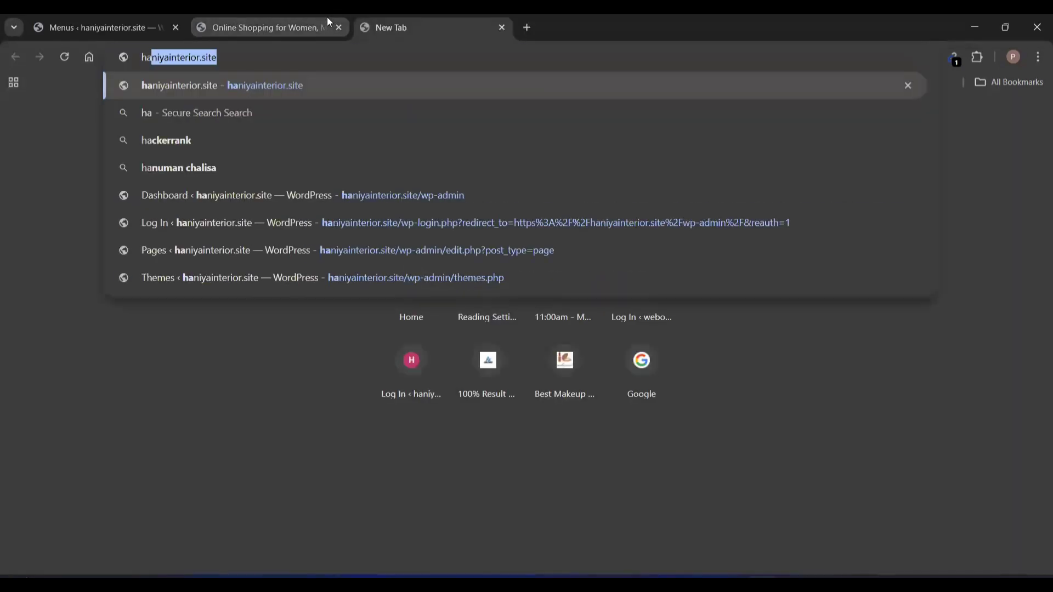
key("Return")
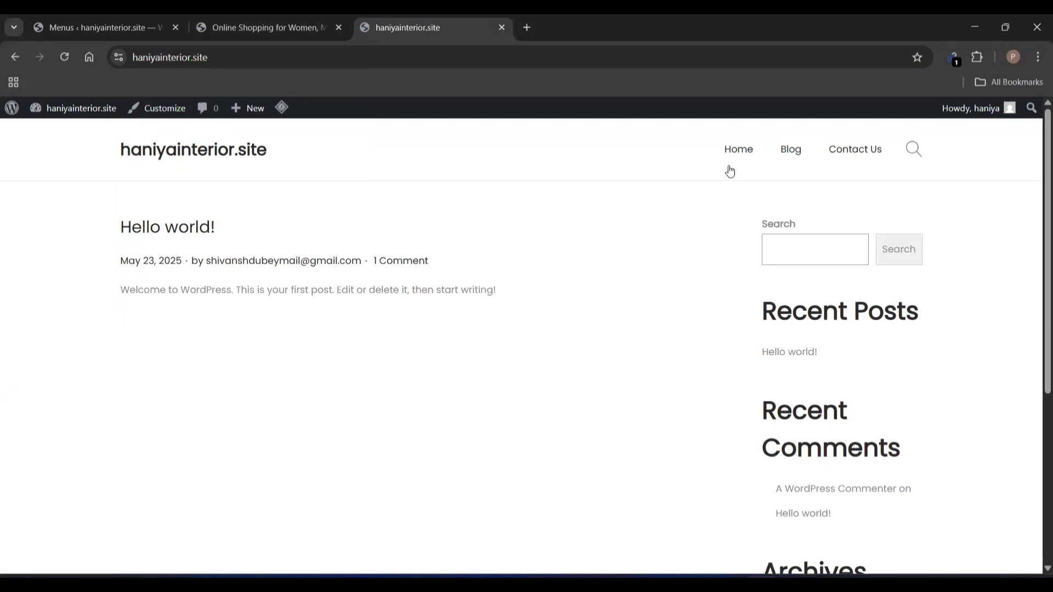
middle_click(751, 153)
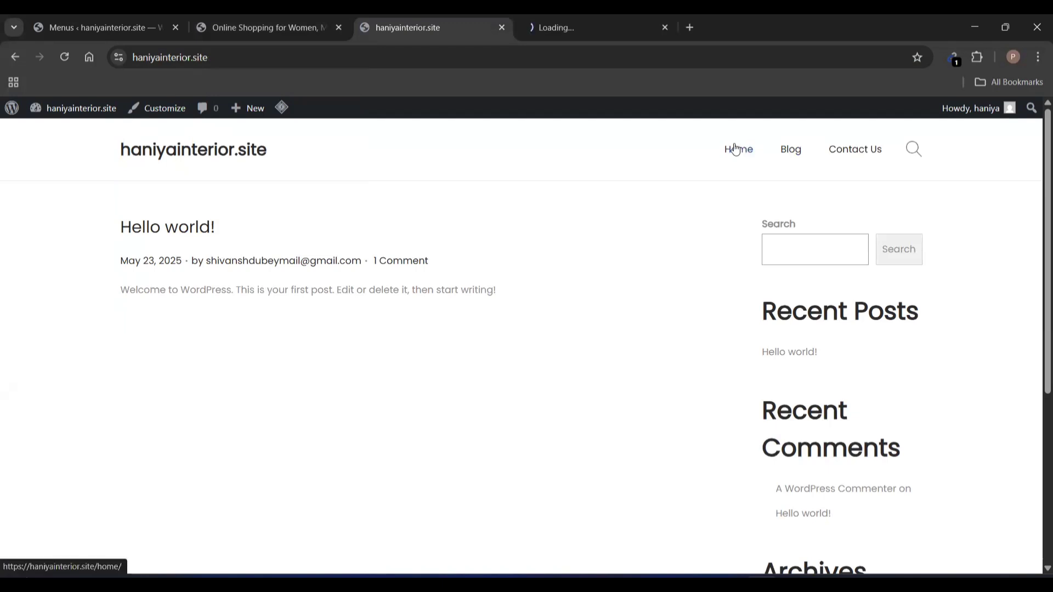
left_click(574, 14)
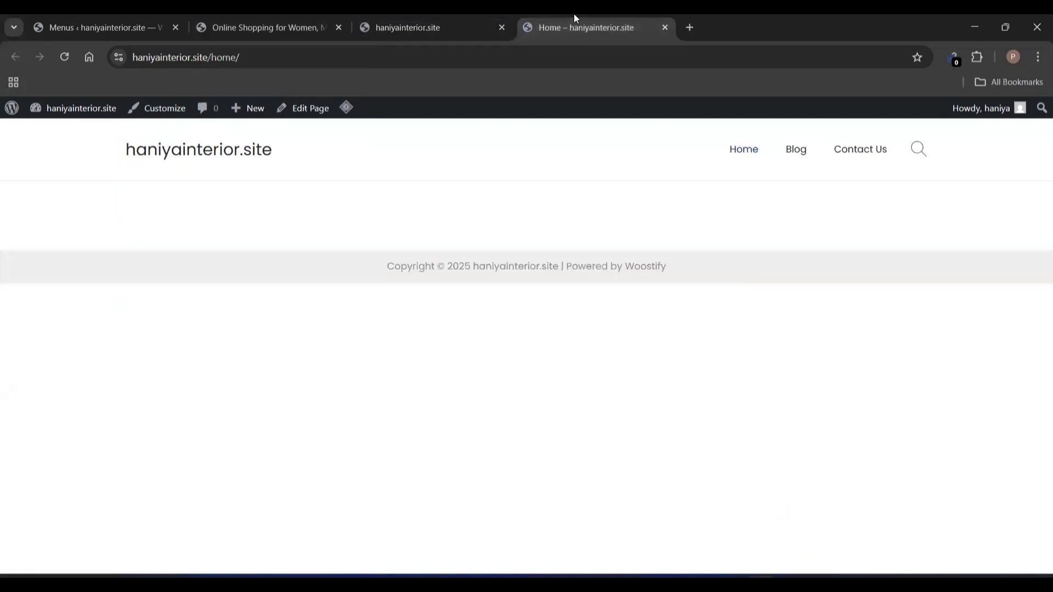
- Compare the default front page of haniyainterior.site with its separate Home page
left_click(456, 15)
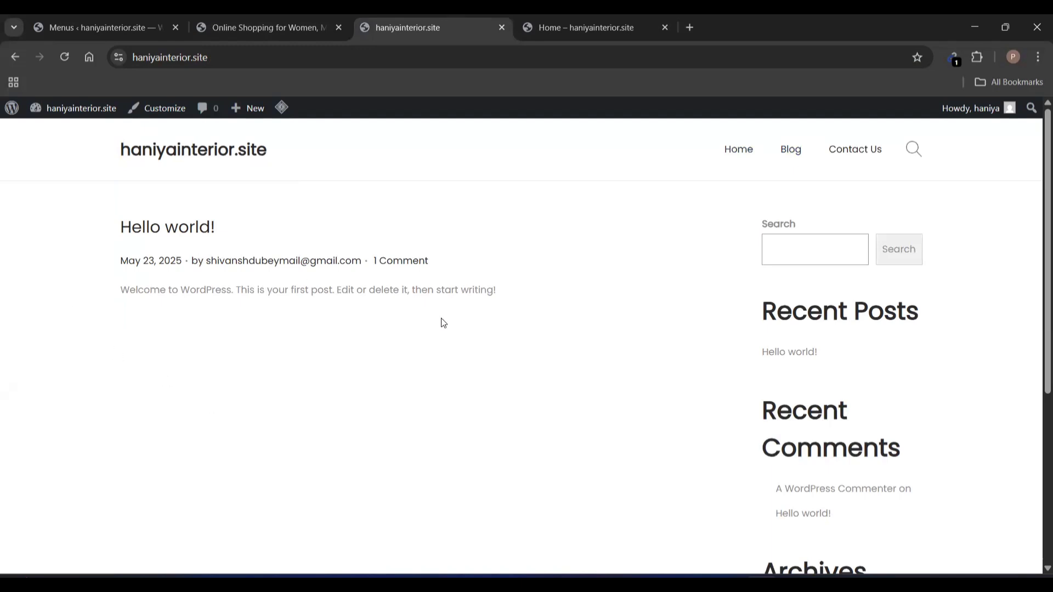
left_click(545, 17)
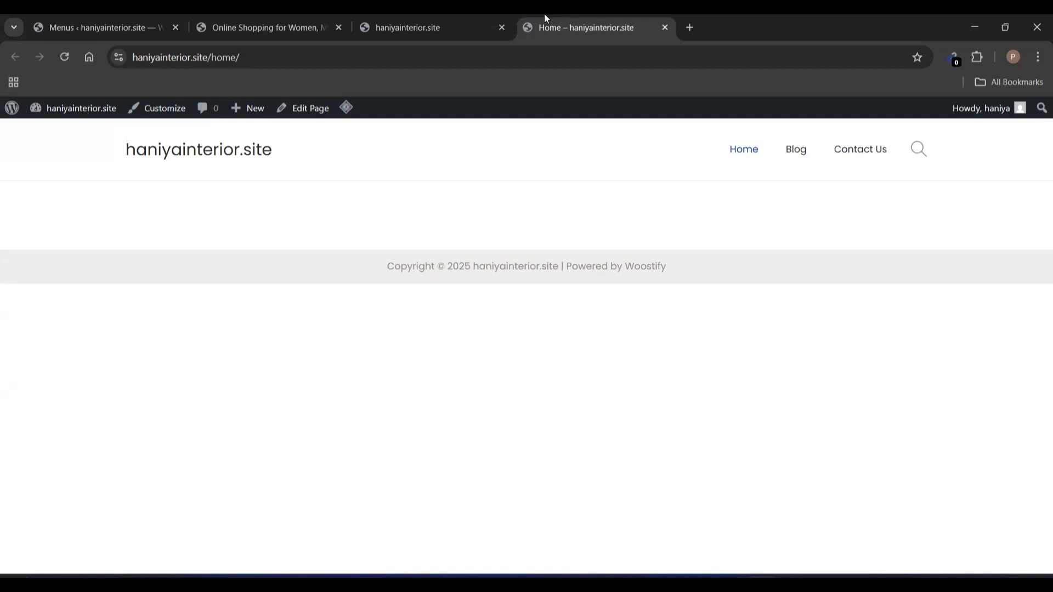
left_click(435, 17)
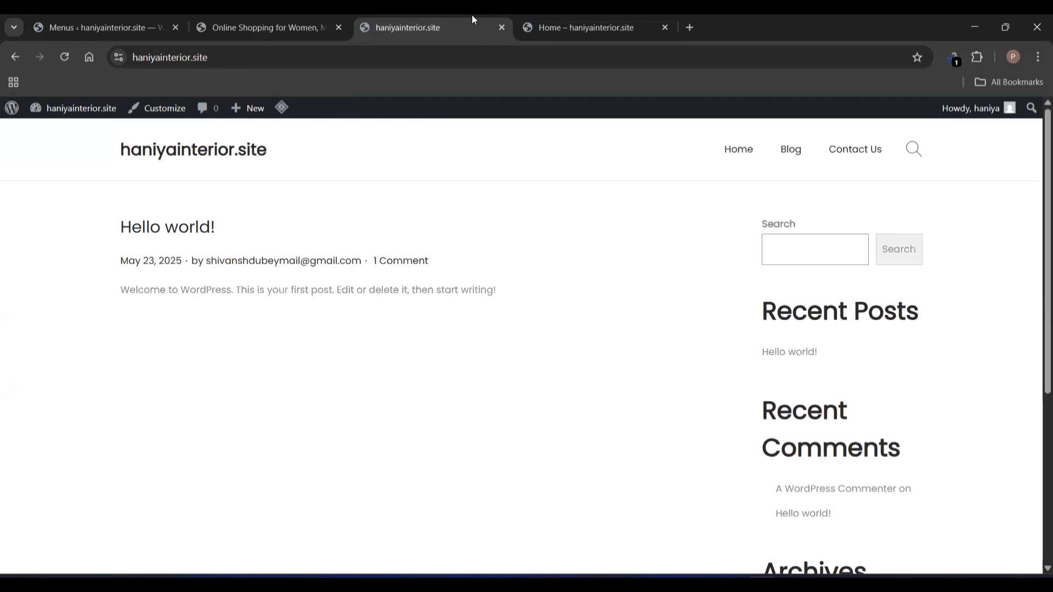
left_click(545, 15)
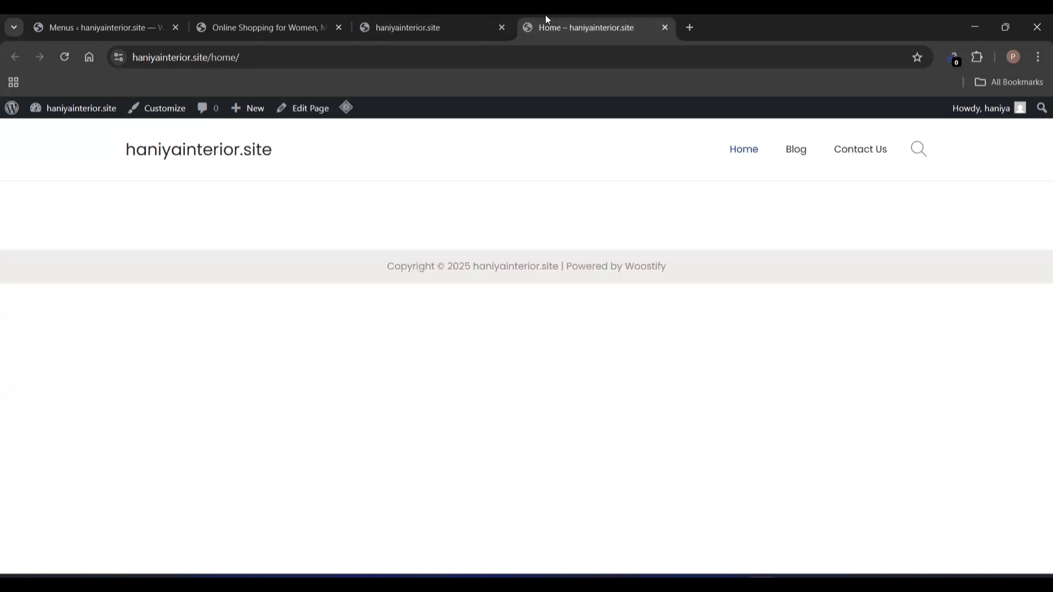
left_click(389, 14)
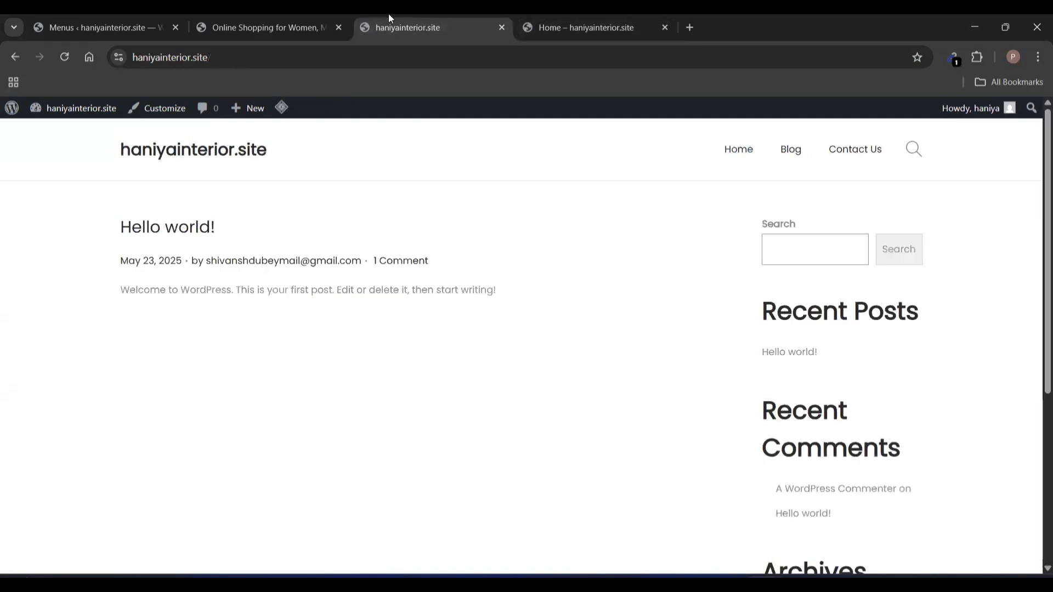
left_click(534, 15)
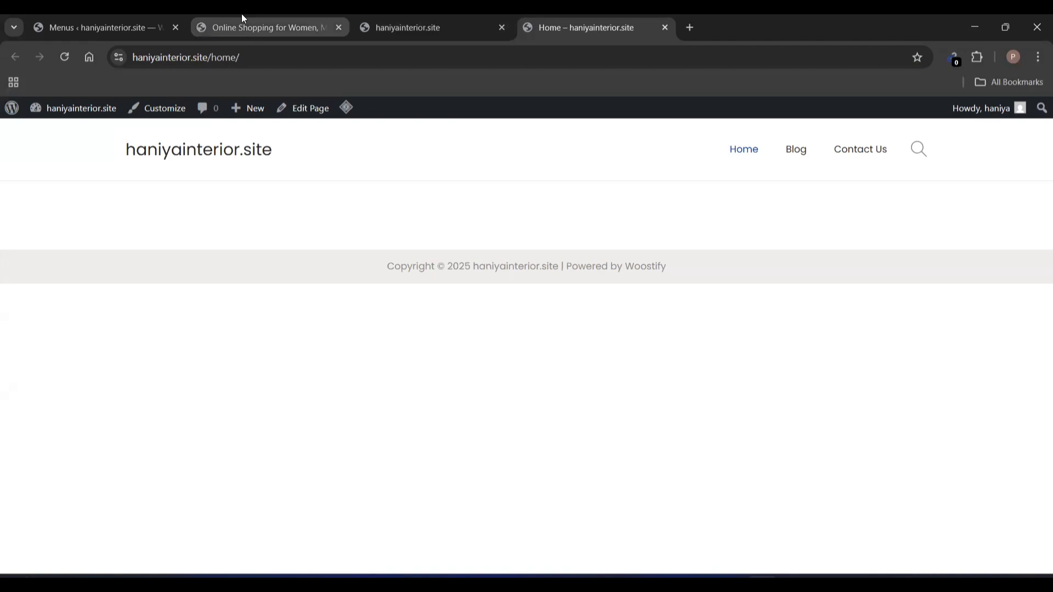
- Open the front page of the example site ecarts.co.in, examine its content and compare it with the page its Home link opens
left_click(242, 14)
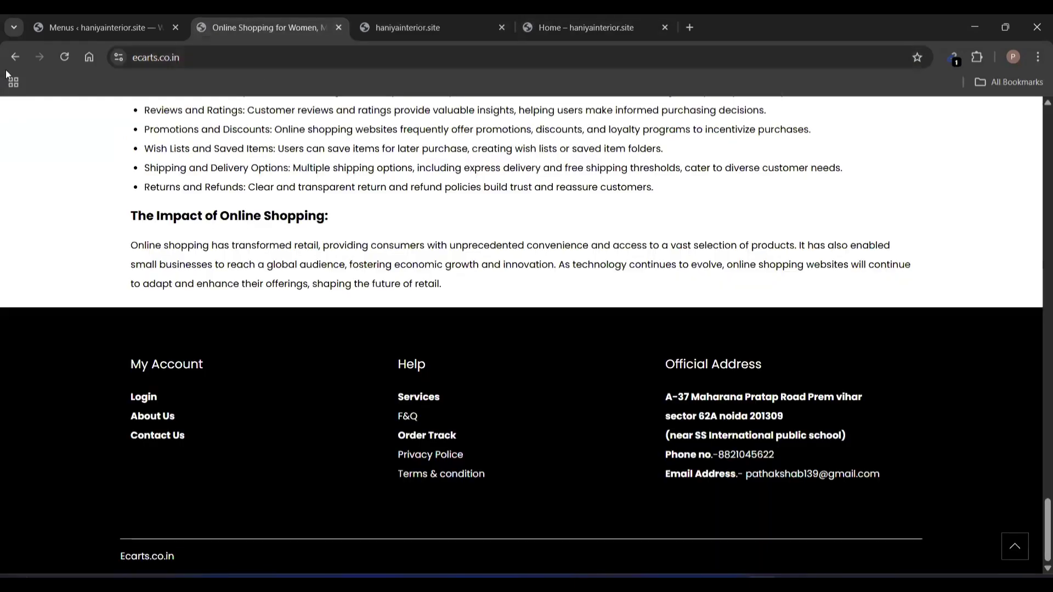
left_click(15, 57)
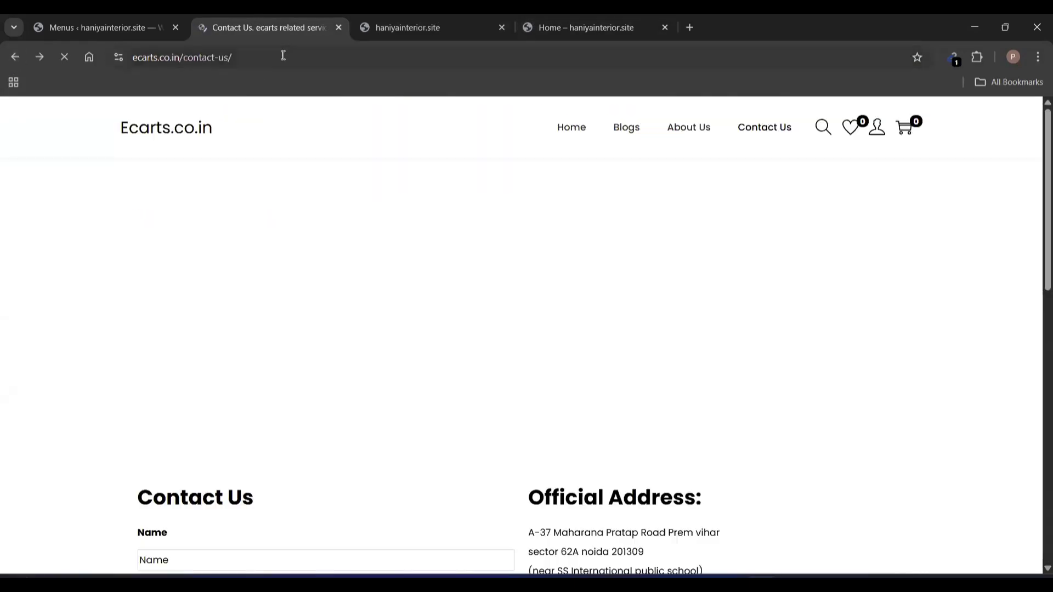
left_click(283, 56)
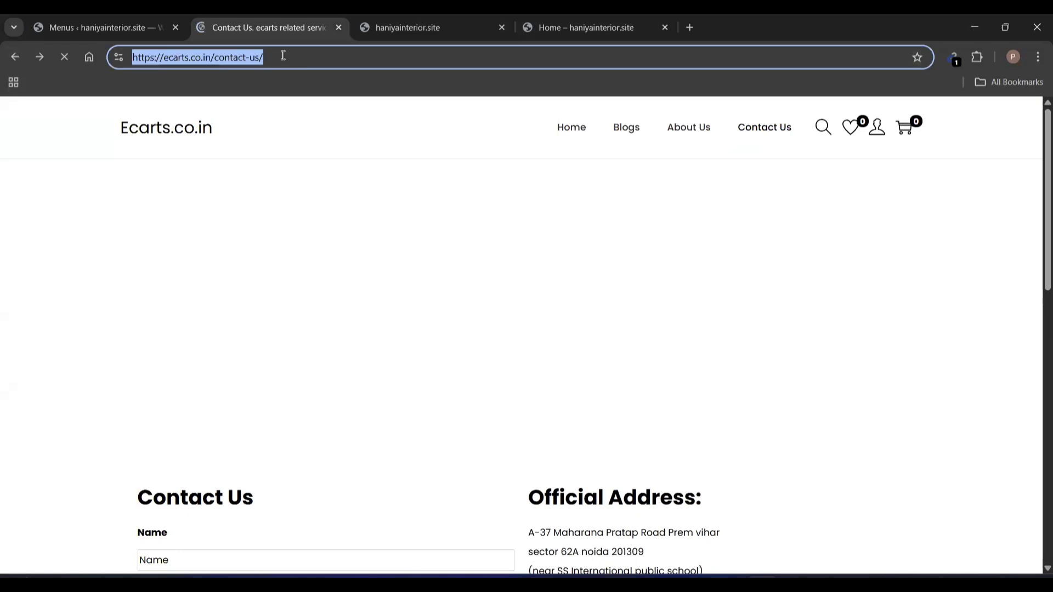
type("eca")
key("Return")
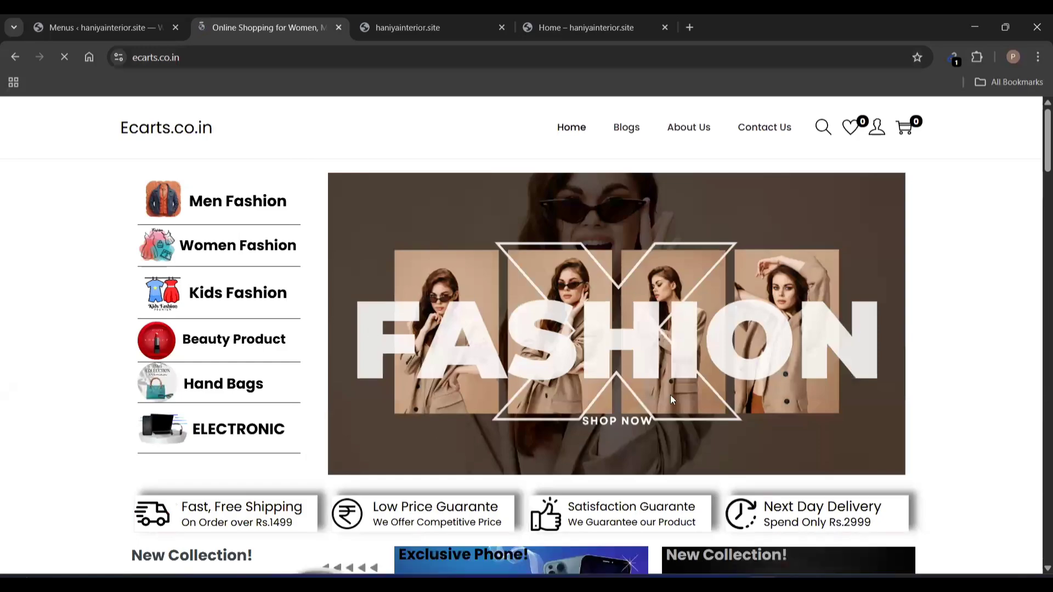
scroll(553, 231, "down", 10)
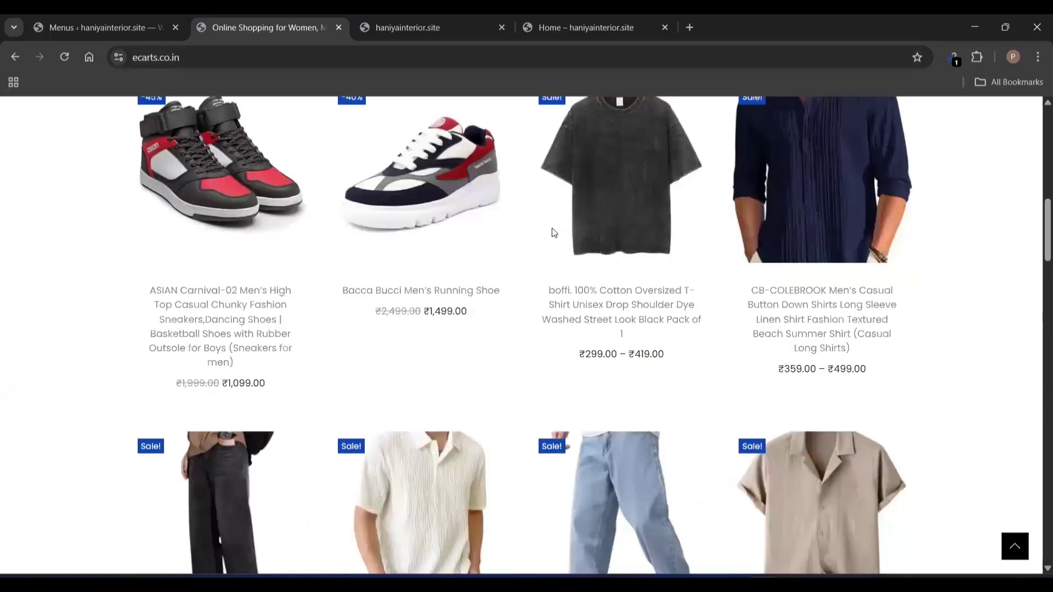
scroll(553, 232, "down", 8)
scroll(553, 234, "up", 12)
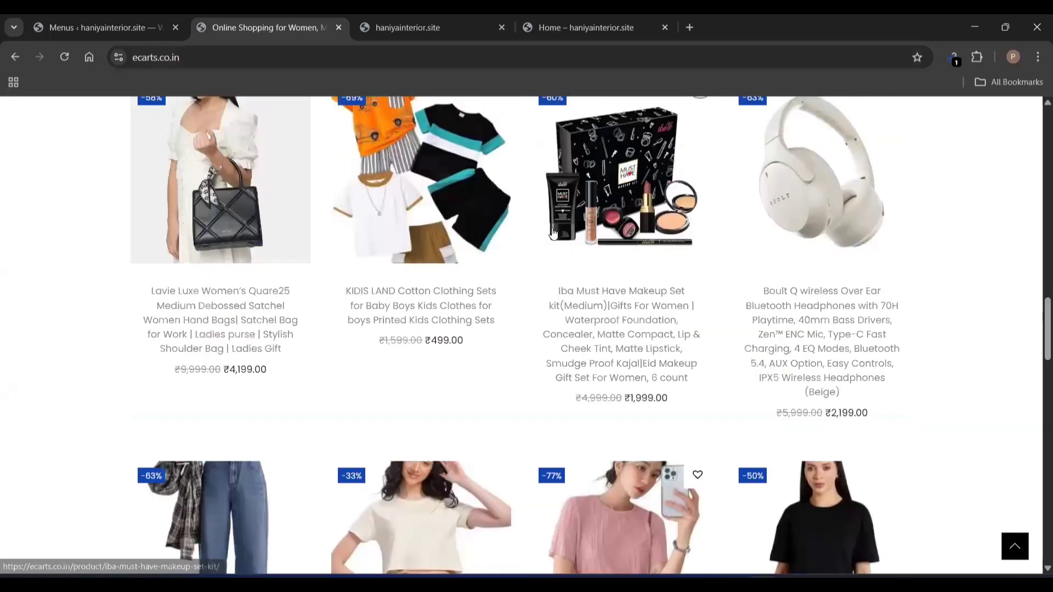
scroll(553, 235, "up", 10)
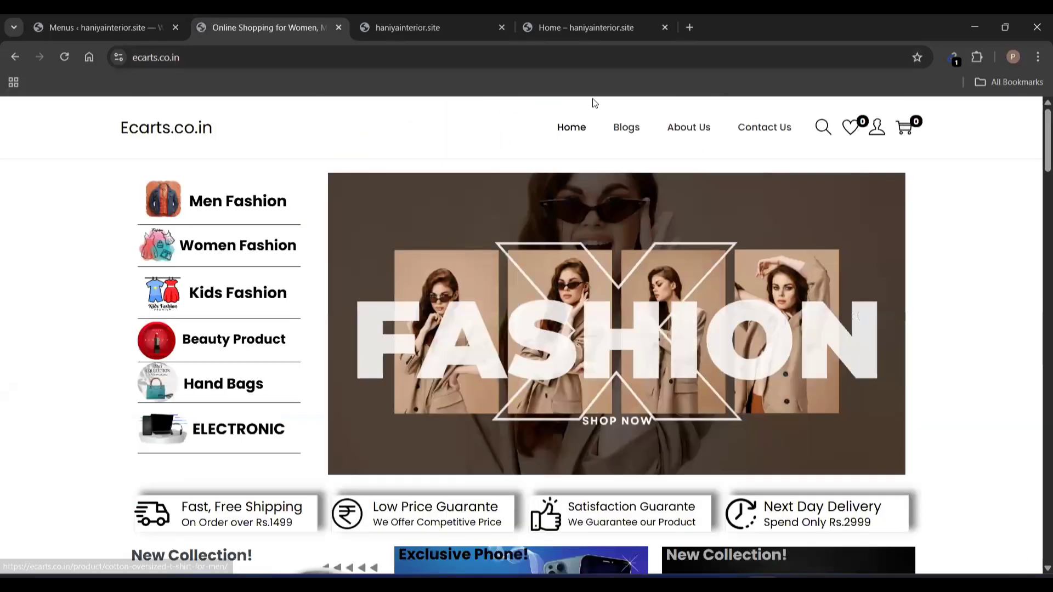
left_click(576, 126)
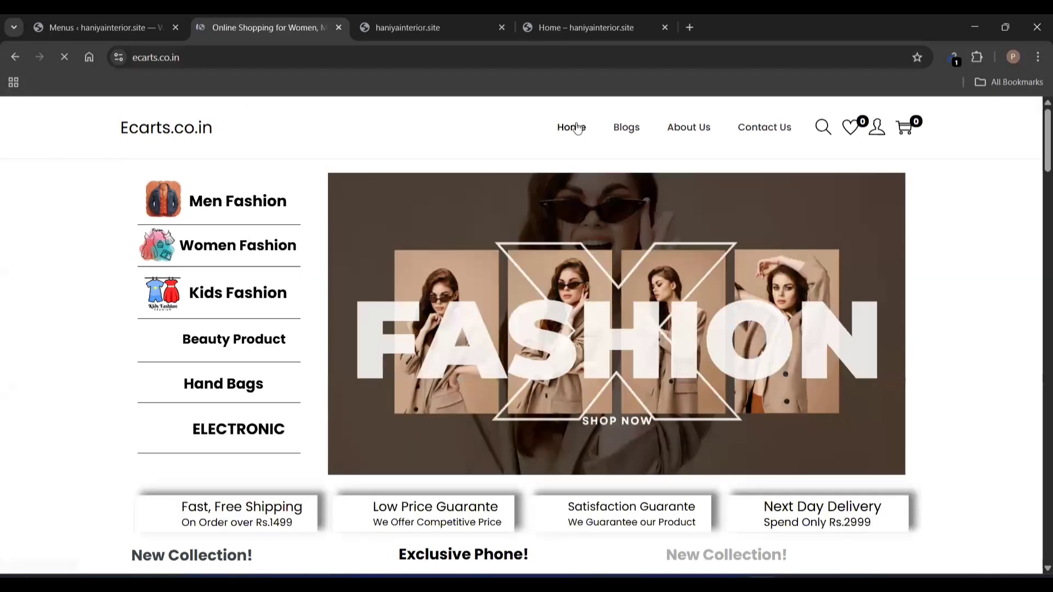
scroll(449, 342, "down", 8)
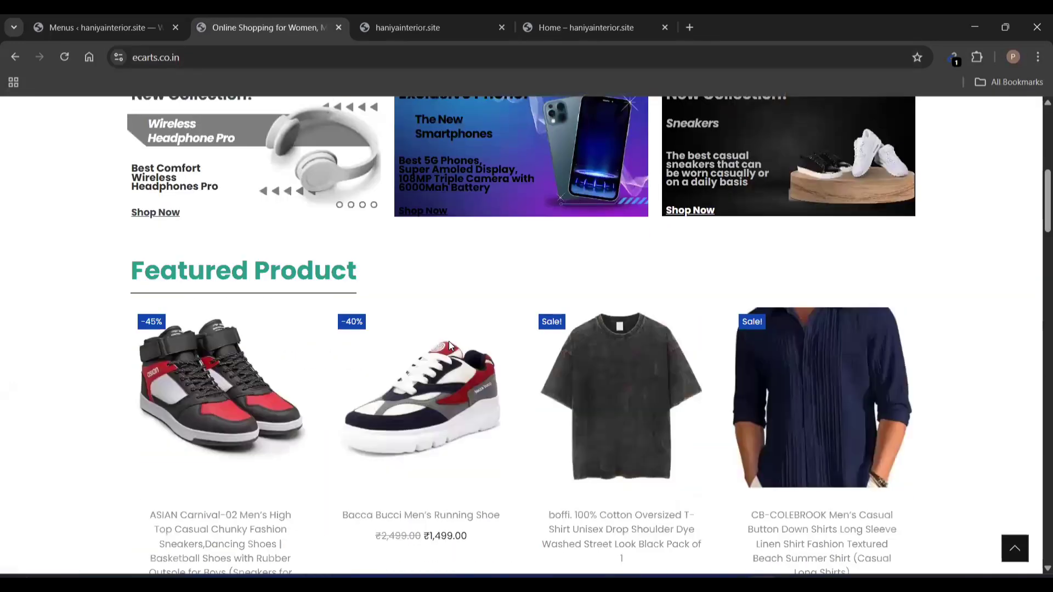
- Look through the product sections on the ecarts.co.in front page
scroll(450, 345, "down", 10)
scroll(450, 346, "up", 14)
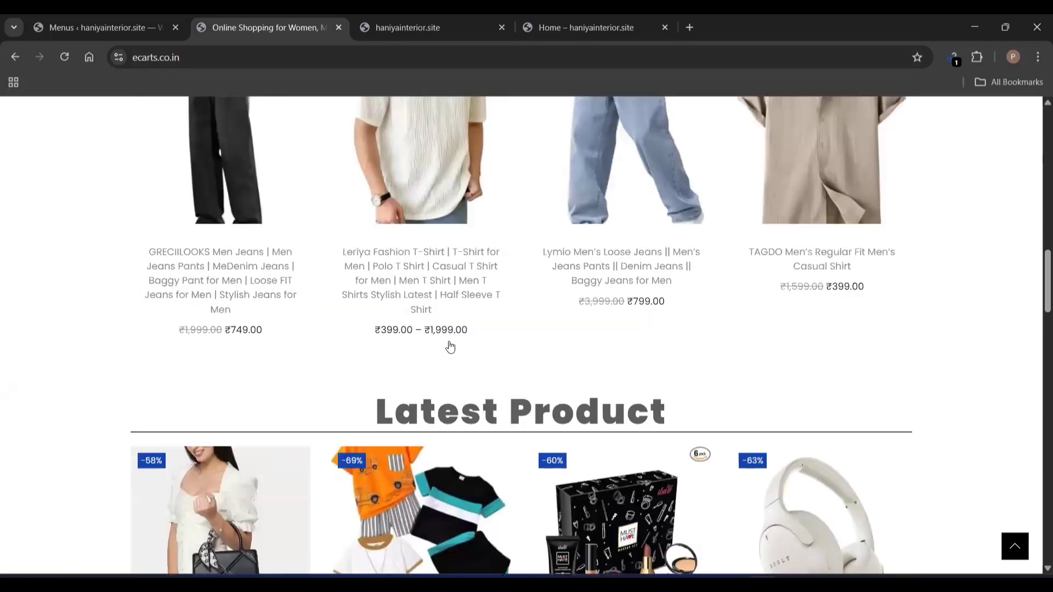
scroll(450, 345, "up", 5)
- Reload the haniyainterior.site front page and compare it with its Home menu page, closing the duplicate Home tab
left_click(437, 17)
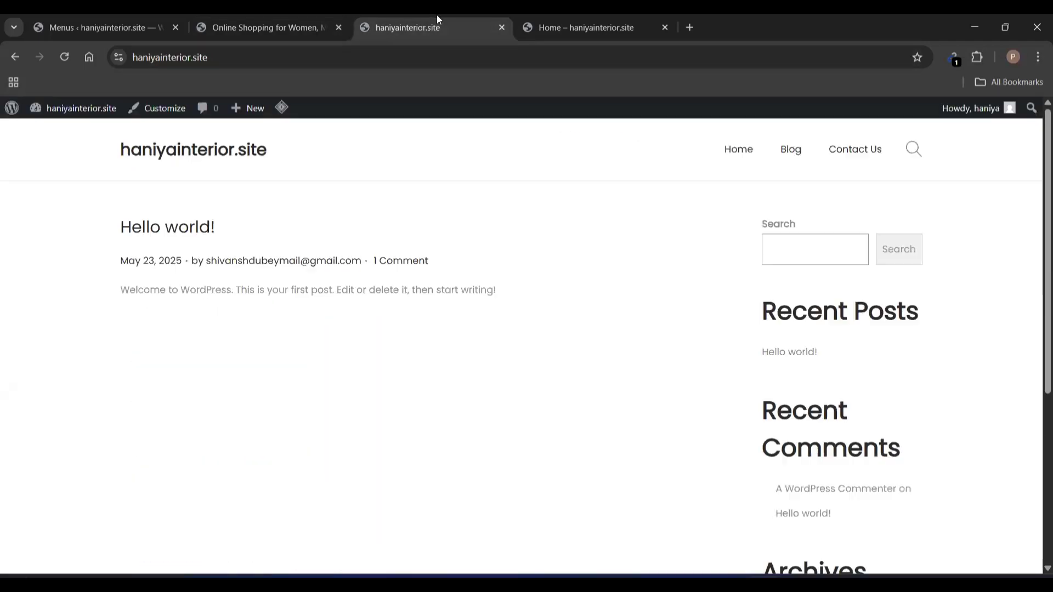
left_click(331, 52)
key("BackSpace")
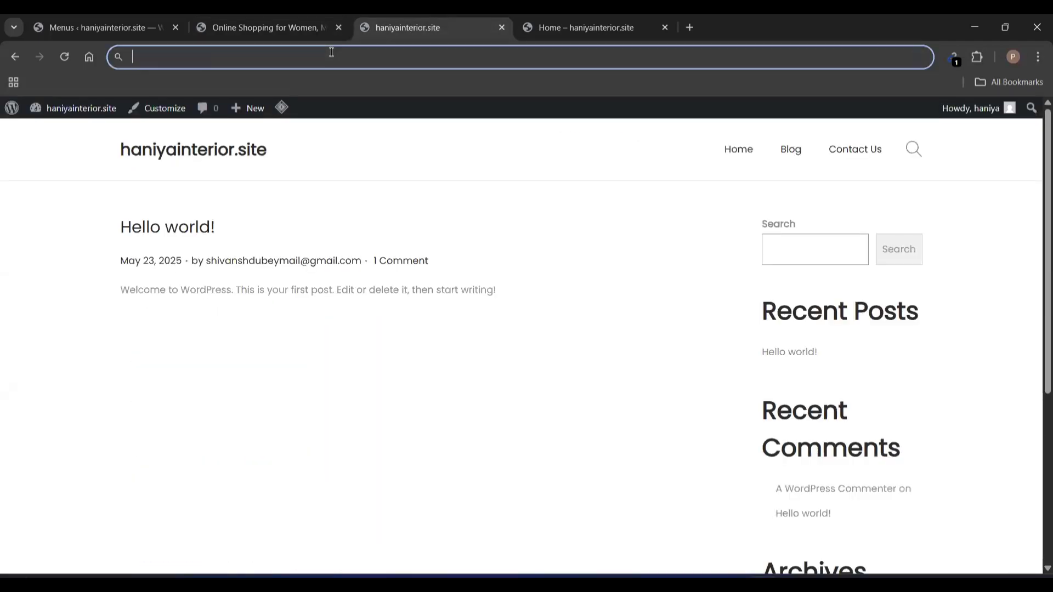
type("ha")
key("Return")
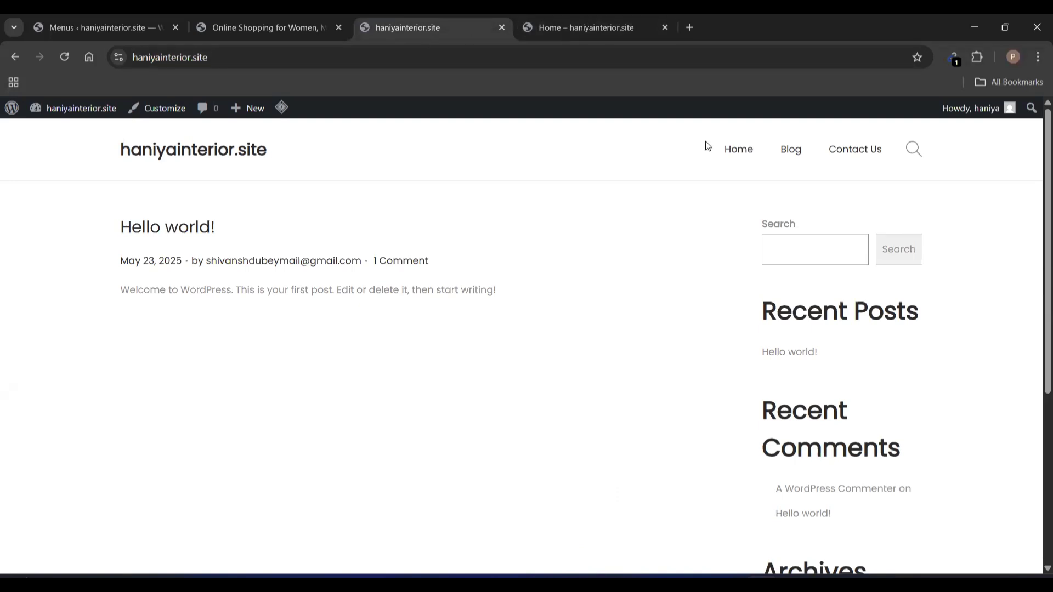
middle_click(740, 155)
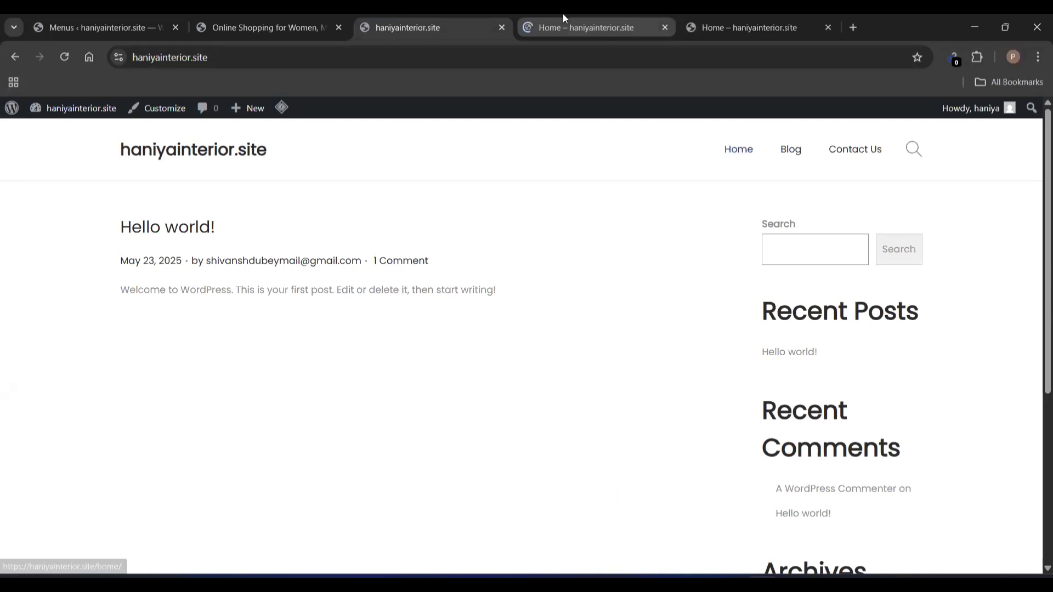
left_click(563, 13)
left_click(829, 27)
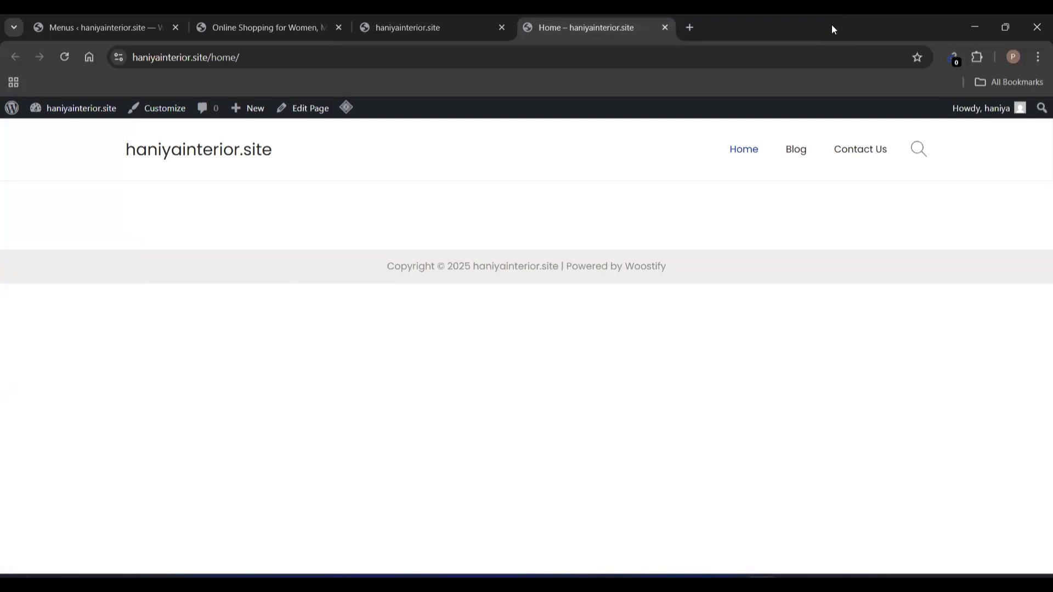
- Return to the WordPress admin of haniyainterior.site and open the Reading settings
left_click(128, 16)
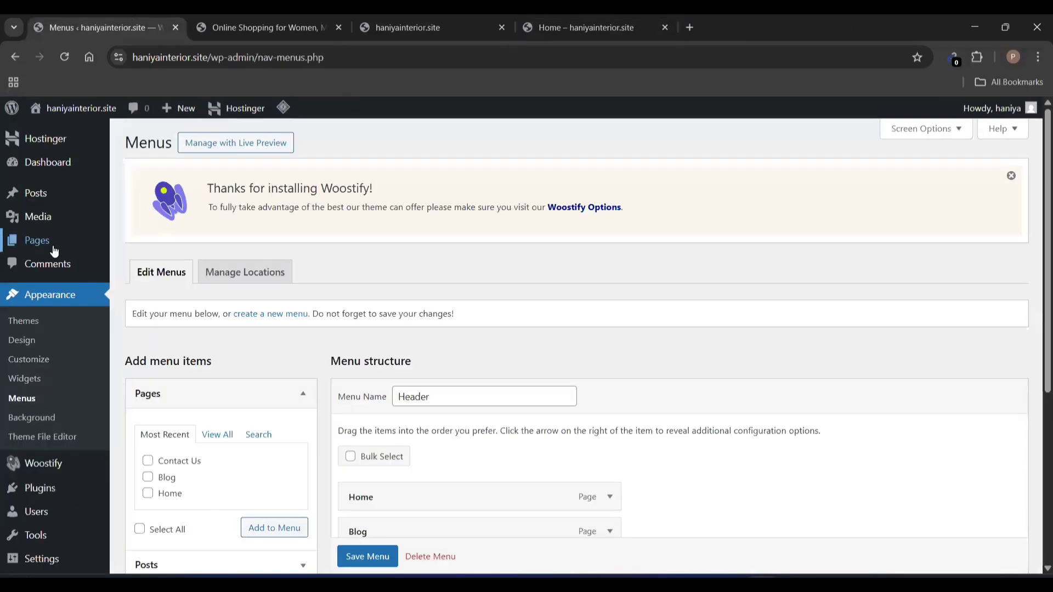
scroll(52, 307, "down", 5)
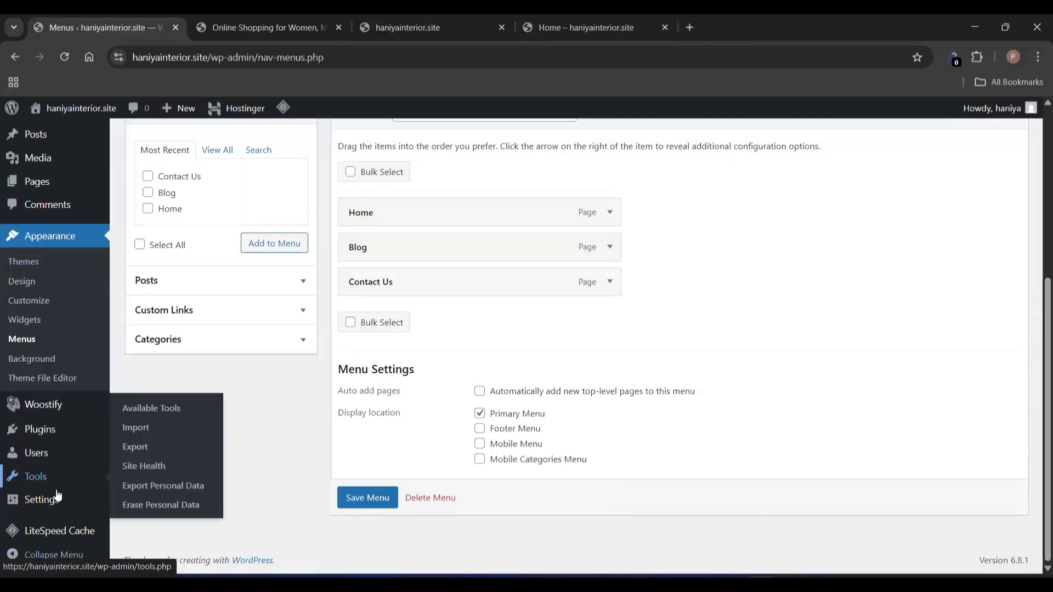
mouse_move(52, 514)
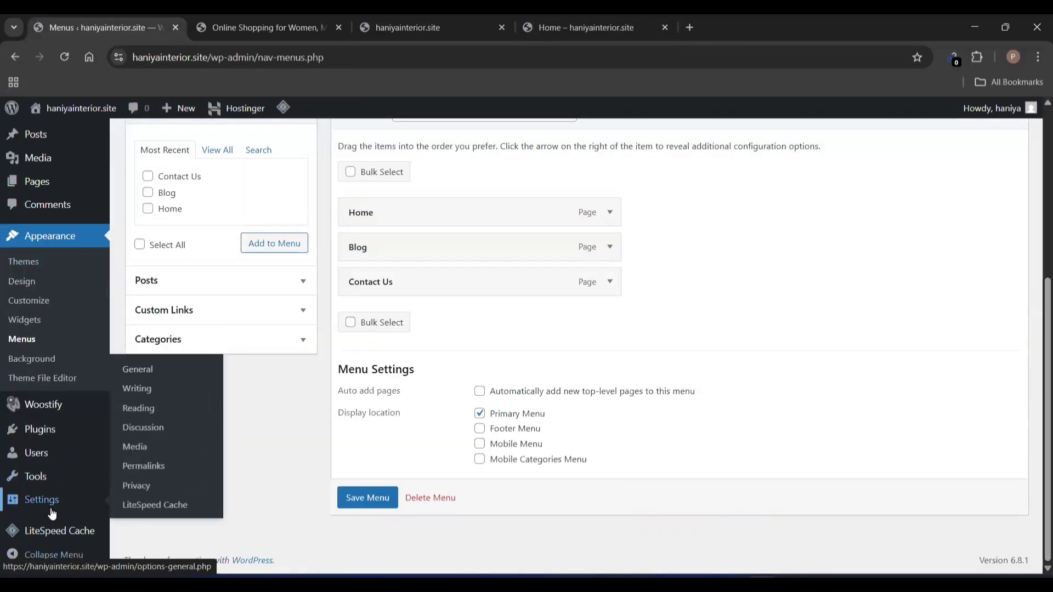
left_click(149, 373)
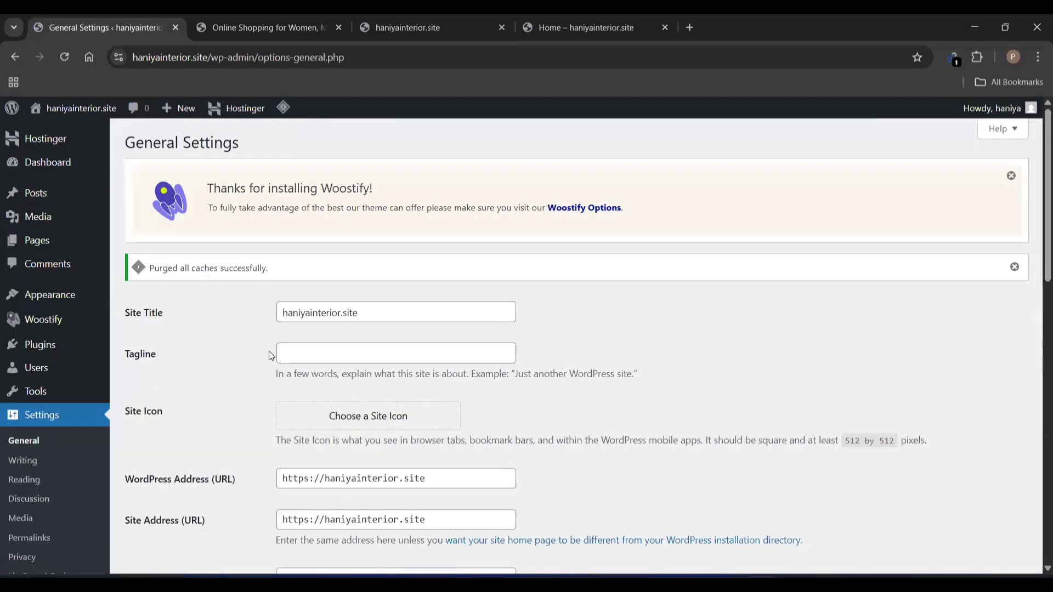
scroll(272, 357, "down", 5)
scroll(271, 357, "up", 5)
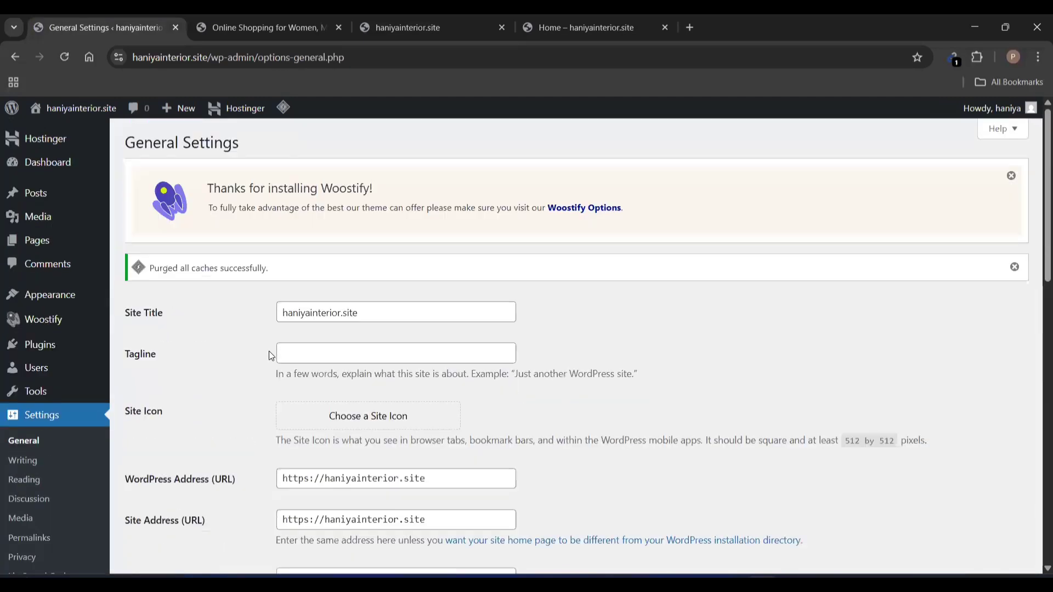
left_click(37, 481)
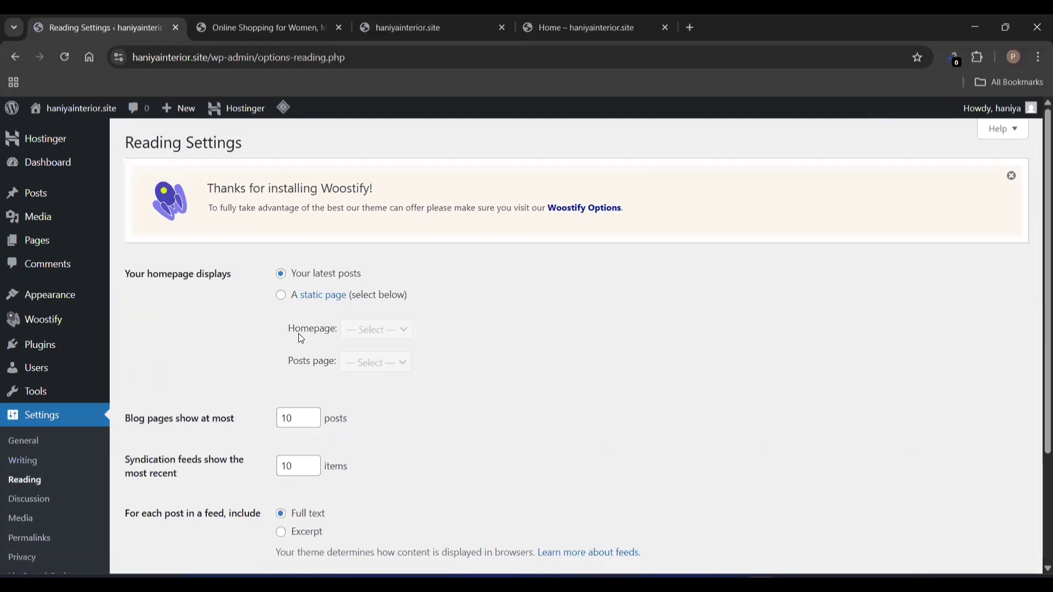
- Set the homepage to display a static page and choose Home as the homepage
triple_click(159, 272)
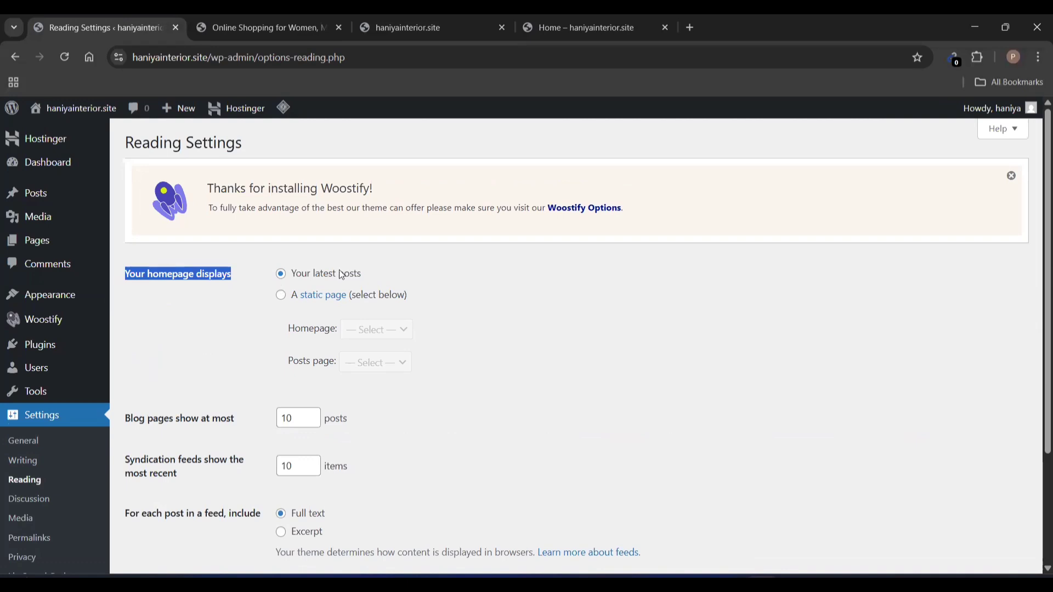
left_click(282, 296)
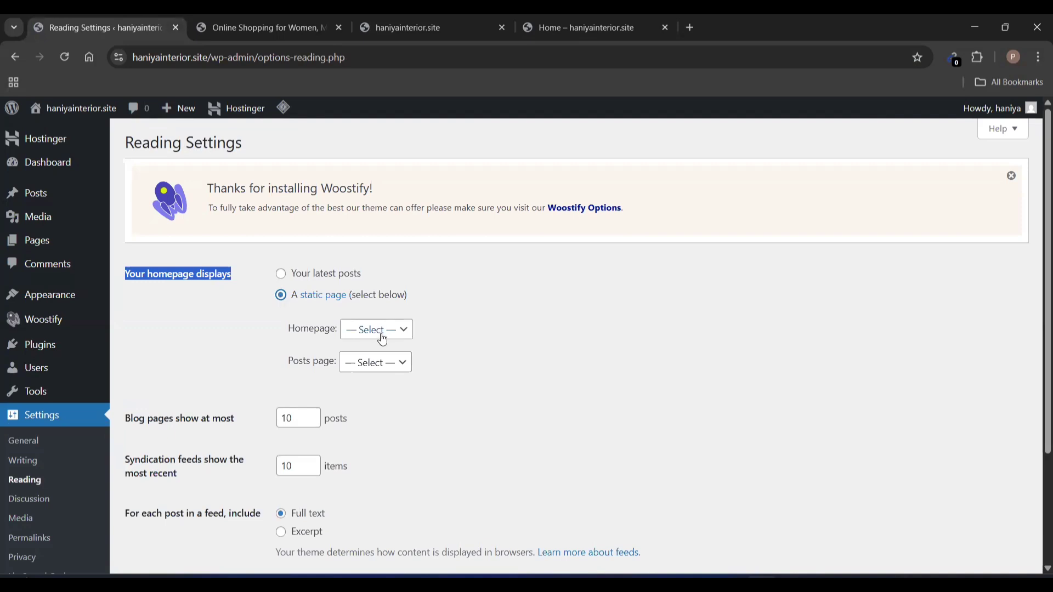
left_click(381, 333)
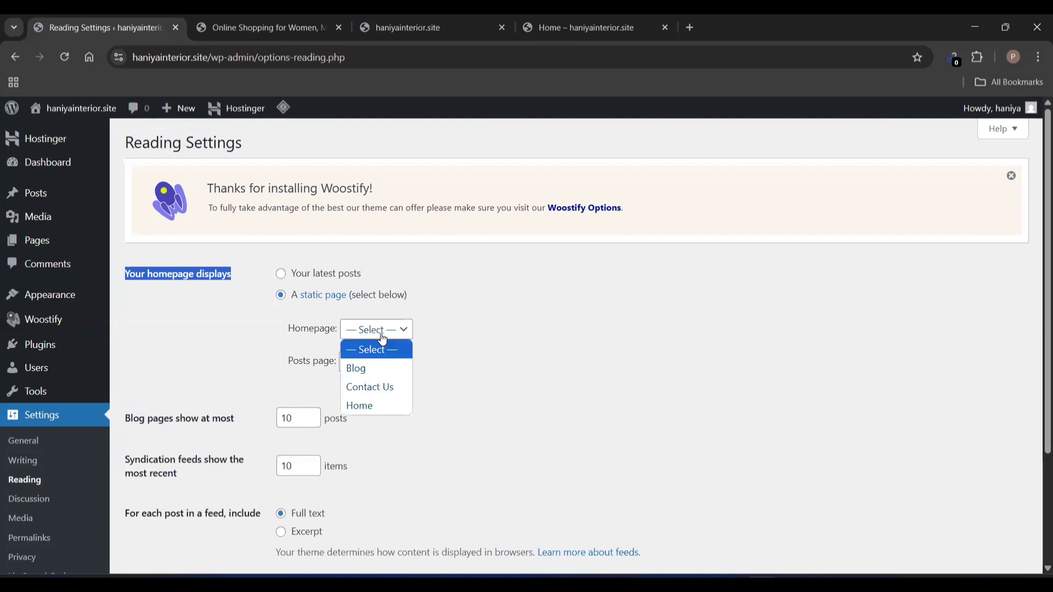
left_click(371, 406)
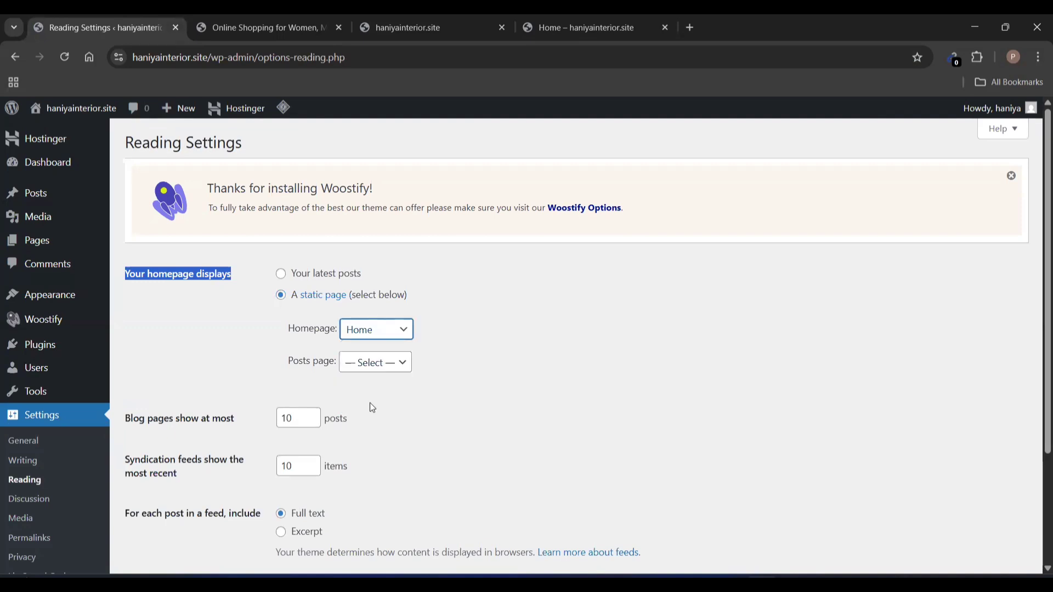
- Choose Blog as the posts page in the Reading settings
triple_click(309, 367)
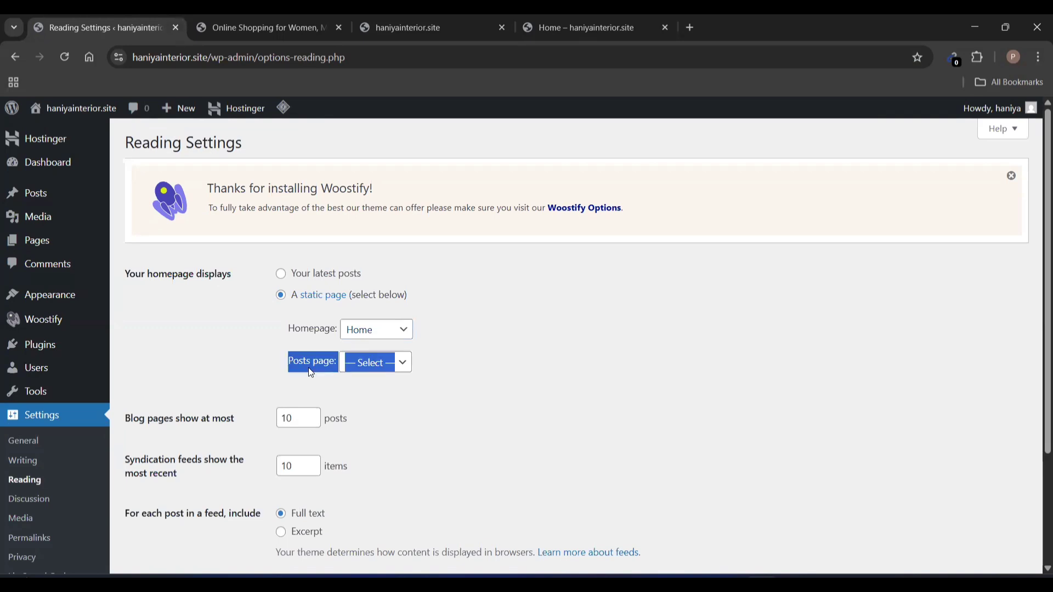
left_click(384, 365)
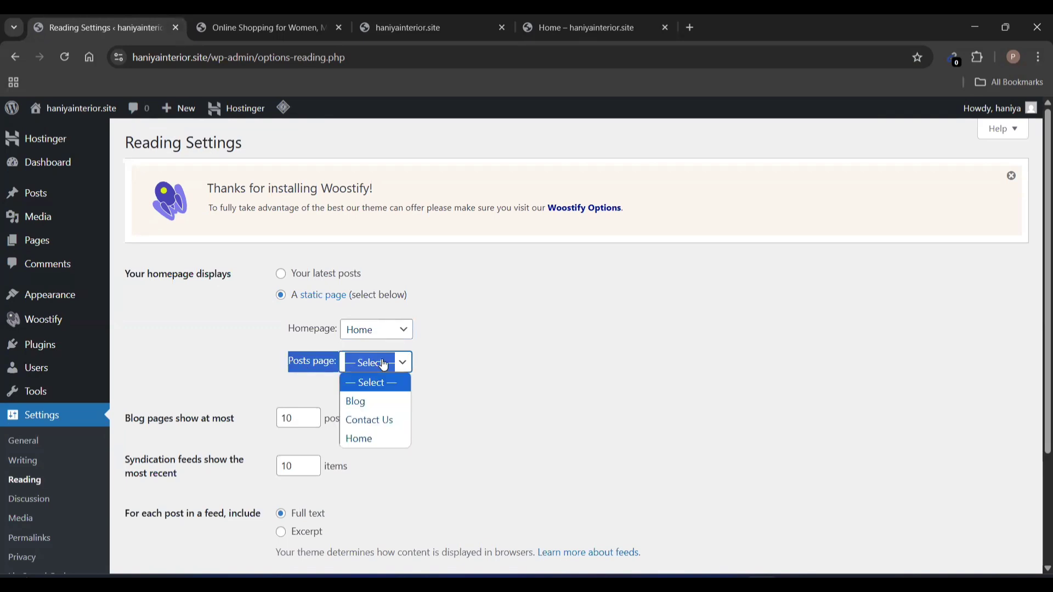
left_click(374, 397)
left_click(471, 366)
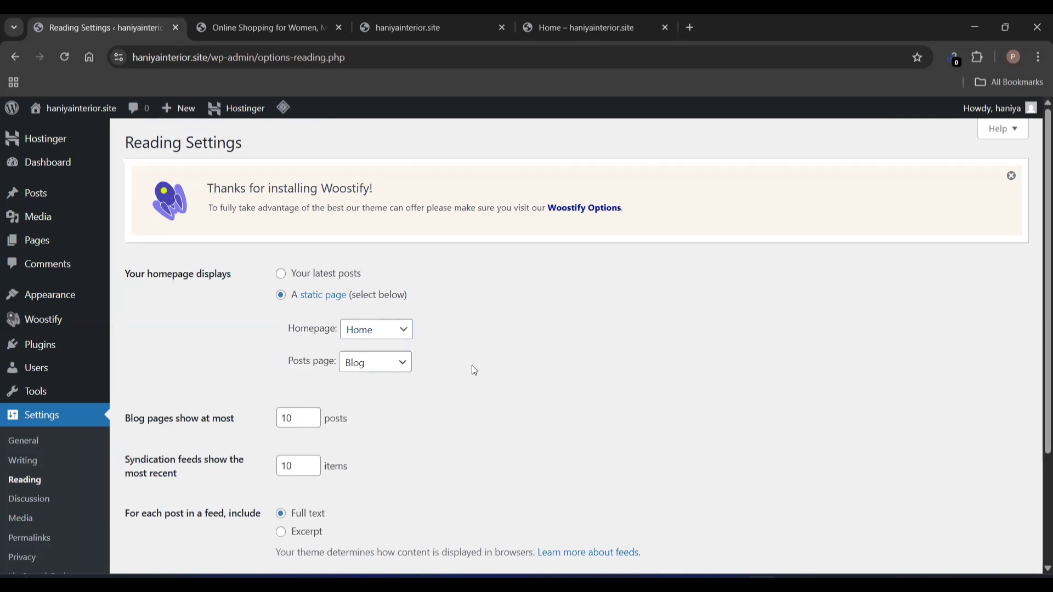
- Review the Homepage and Posts page assignments and save the Reading settings
triple_click(316, 328)
left_click(475, 331)
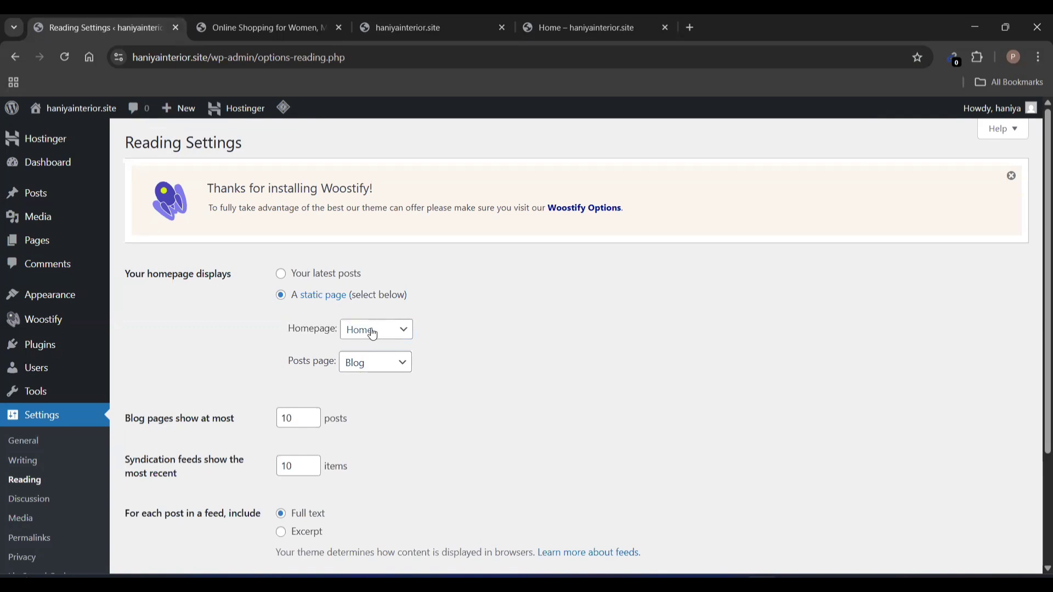
triple_click(307, 363)
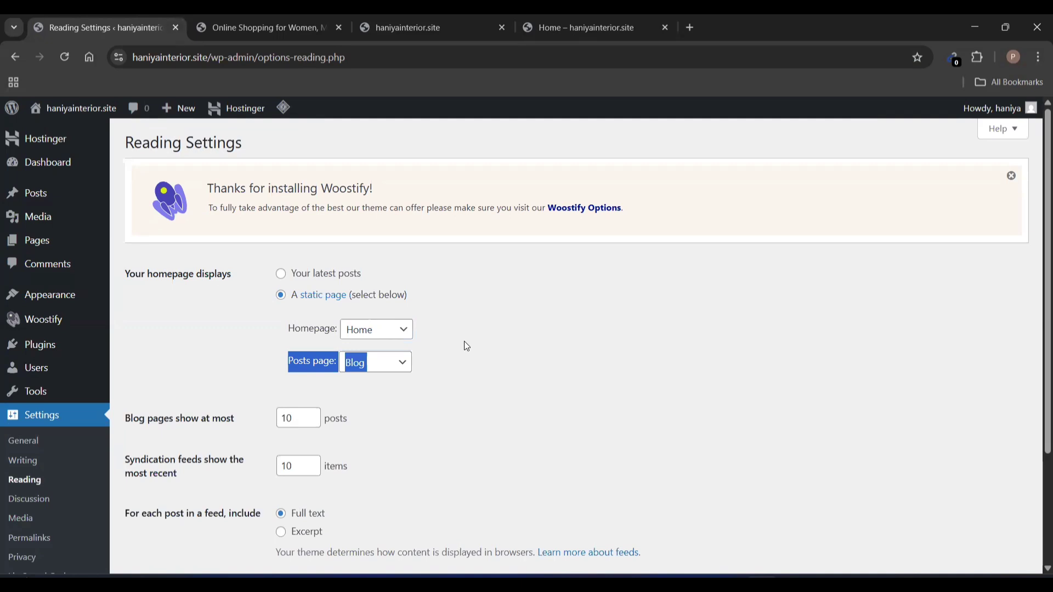
left_click(318, 362)
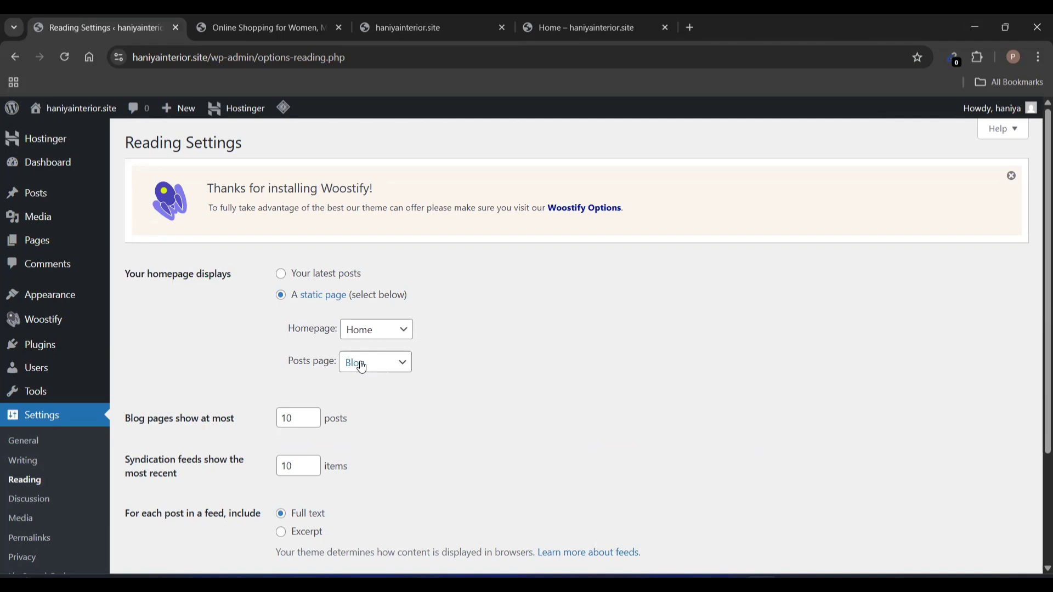
scroll(362, 367, "down", 3)
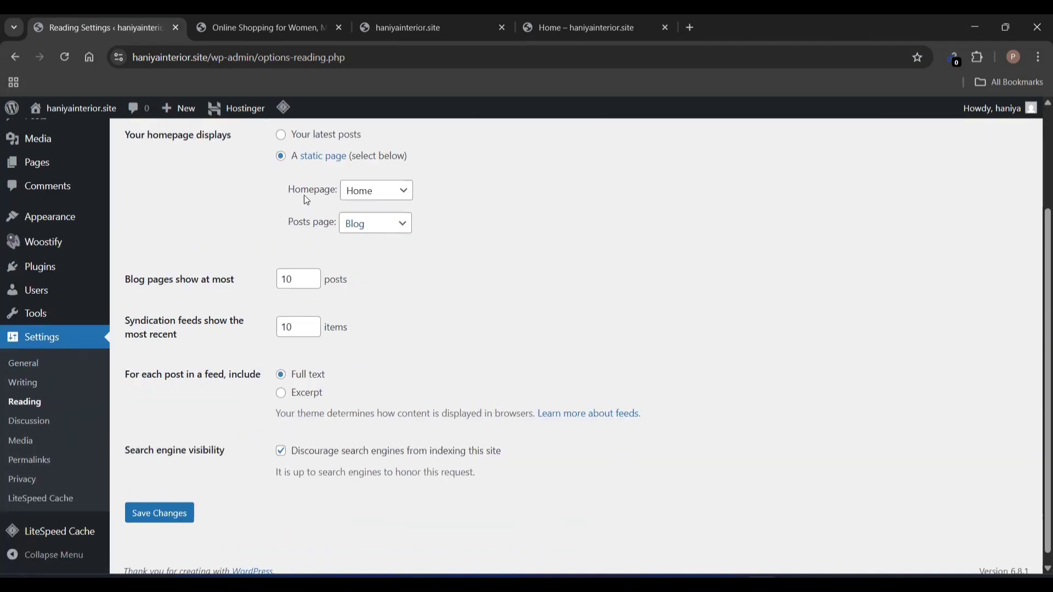
triple_click(306, 191)
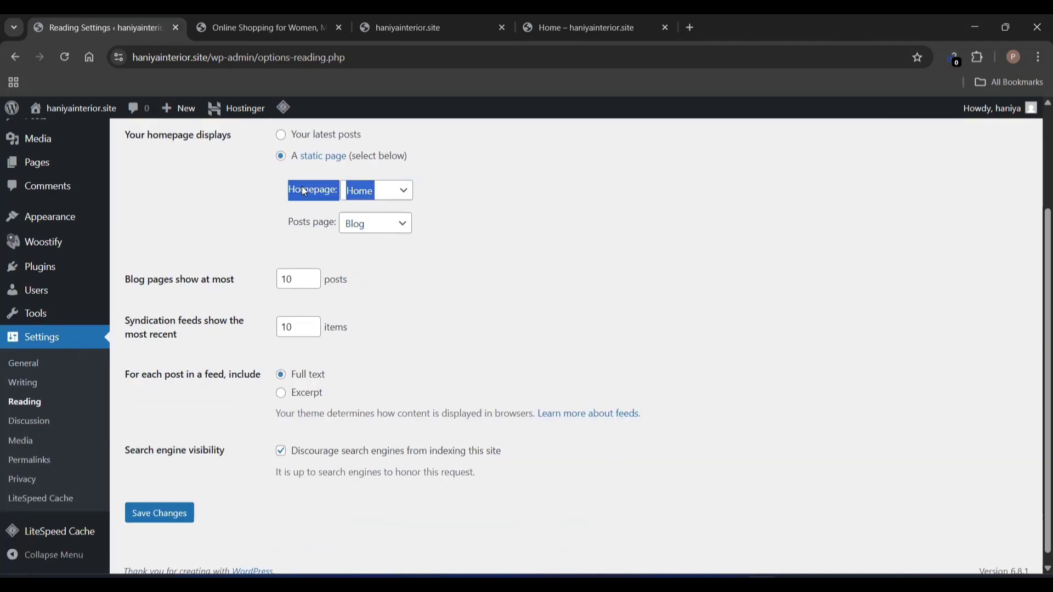
left_click(168, 519)
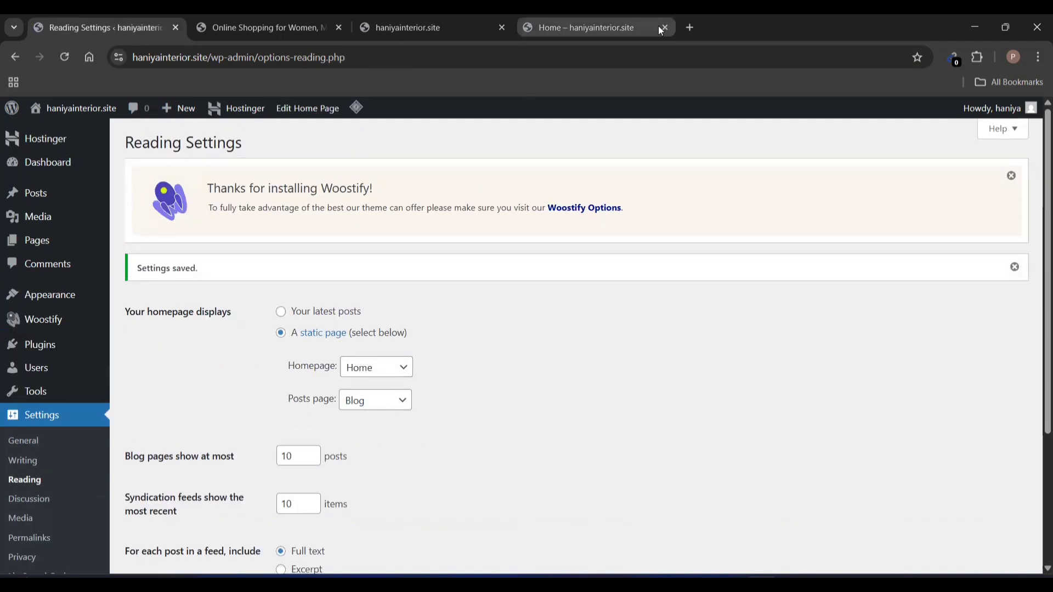
- Close the old Home tab, load haniyainterior.site in a new tab and purge all of its caches
left_click(664, 27)
left_click(406, 16)
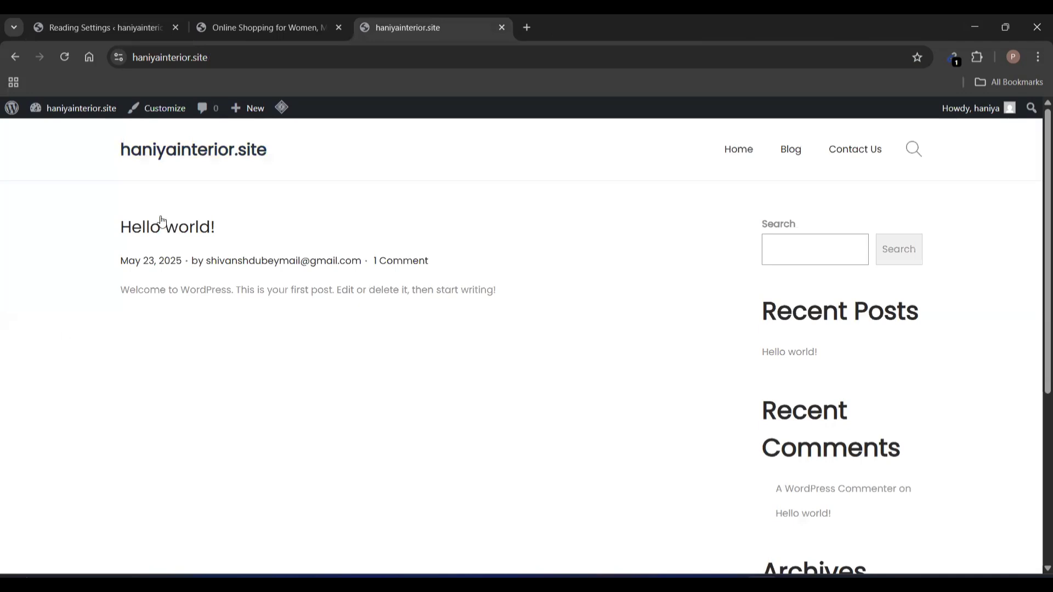
left_click(527, 27)
type("ha")
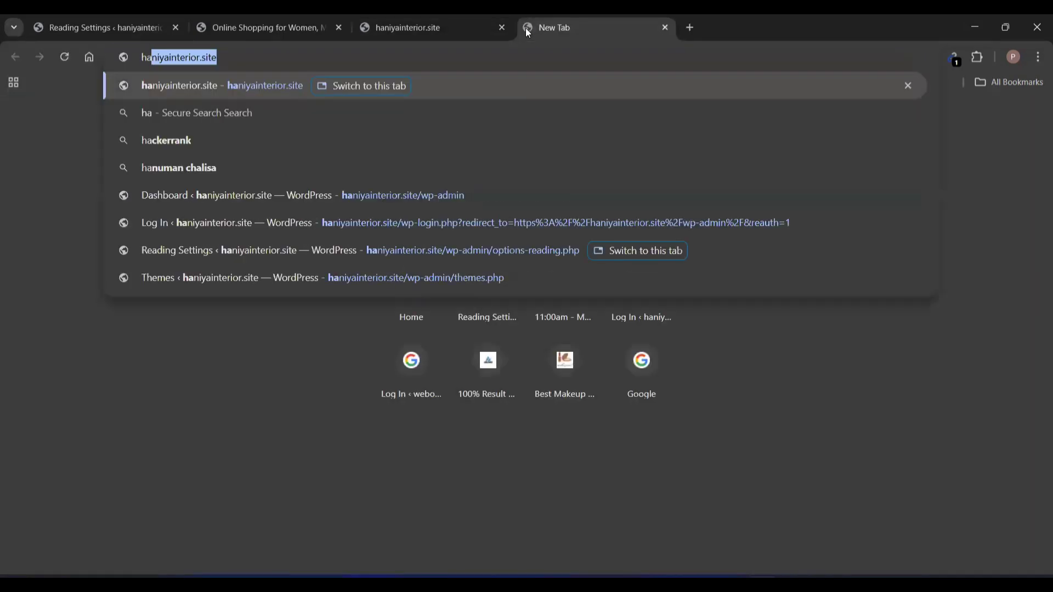
key("Return")
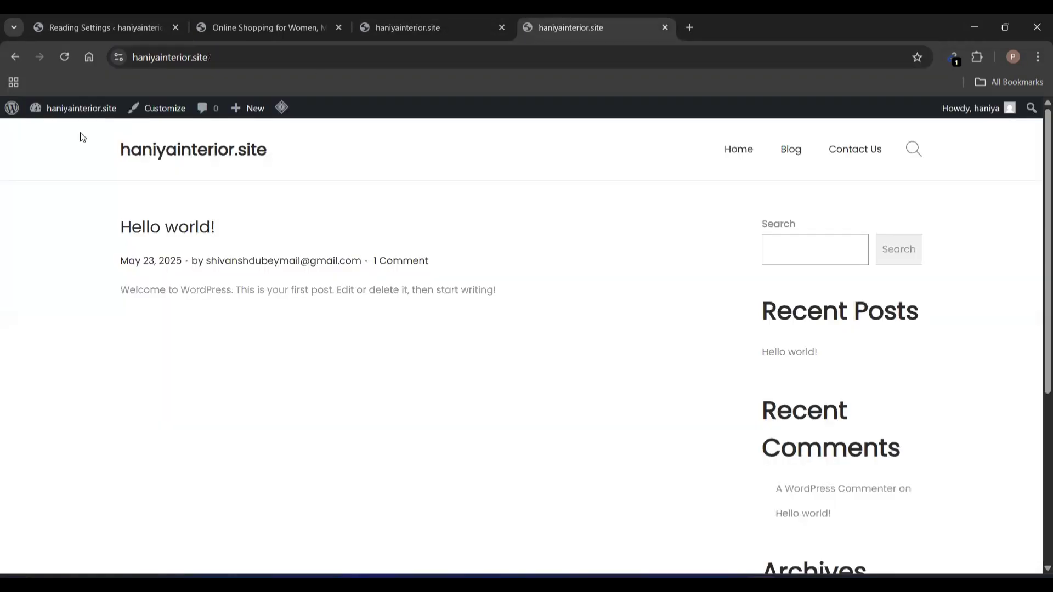
left_click(74, 45)
mouse_move(282, 105)
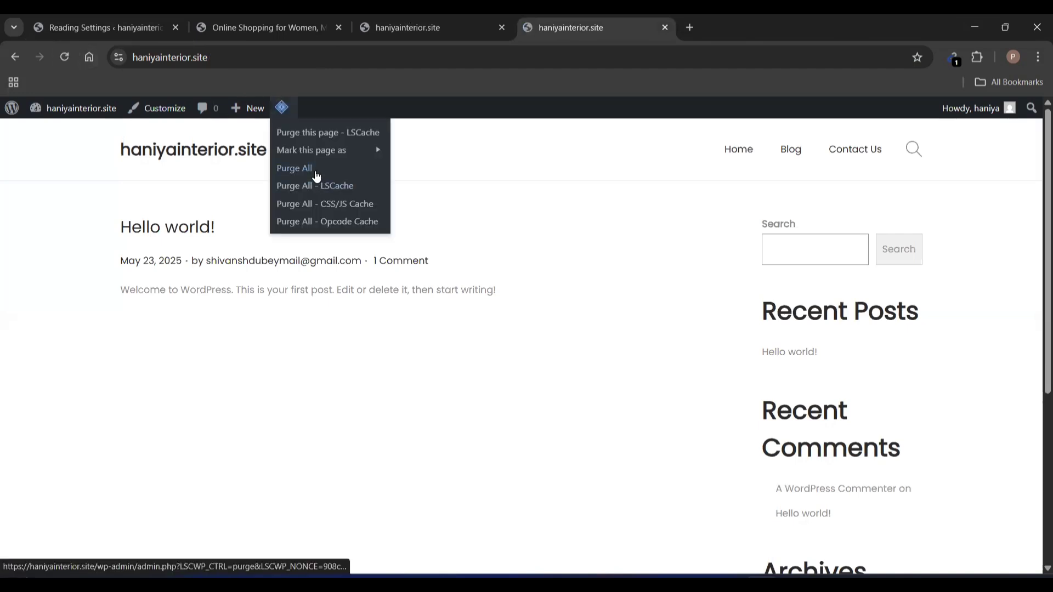
left_click(315, 173)
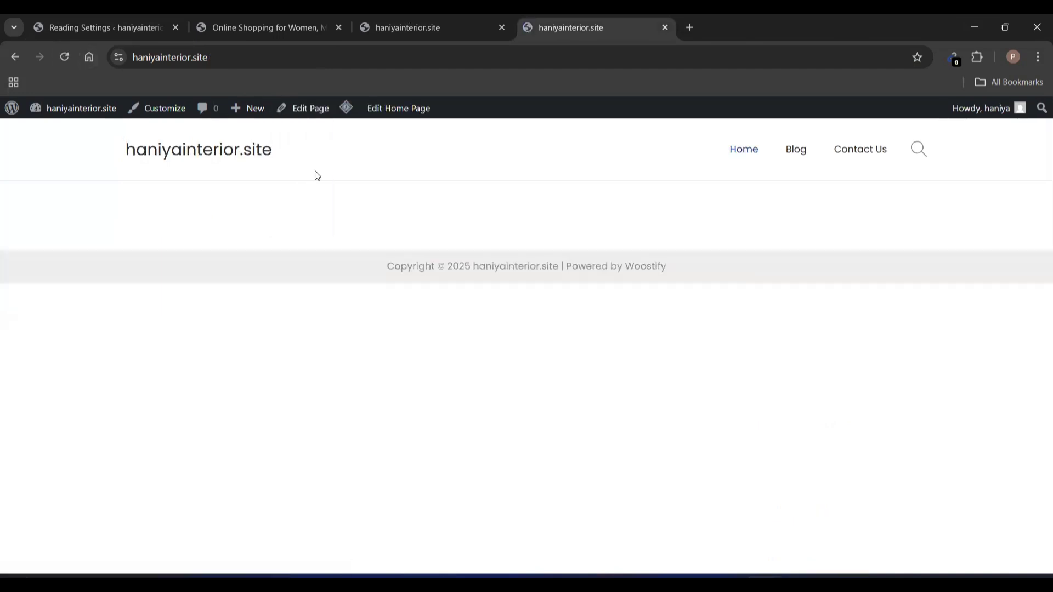
- Reopen haniyainterior.site in a fresh tab and compare its front page with the page its Home link opens
left_click(665, 28)
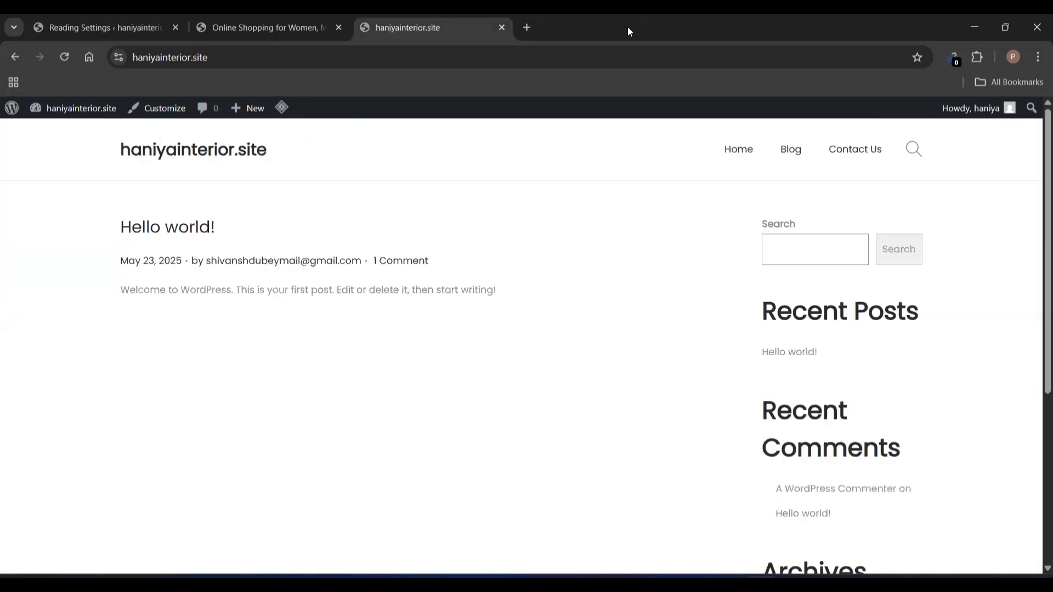
left_click(533, 25)
type("ha")
key("Return")
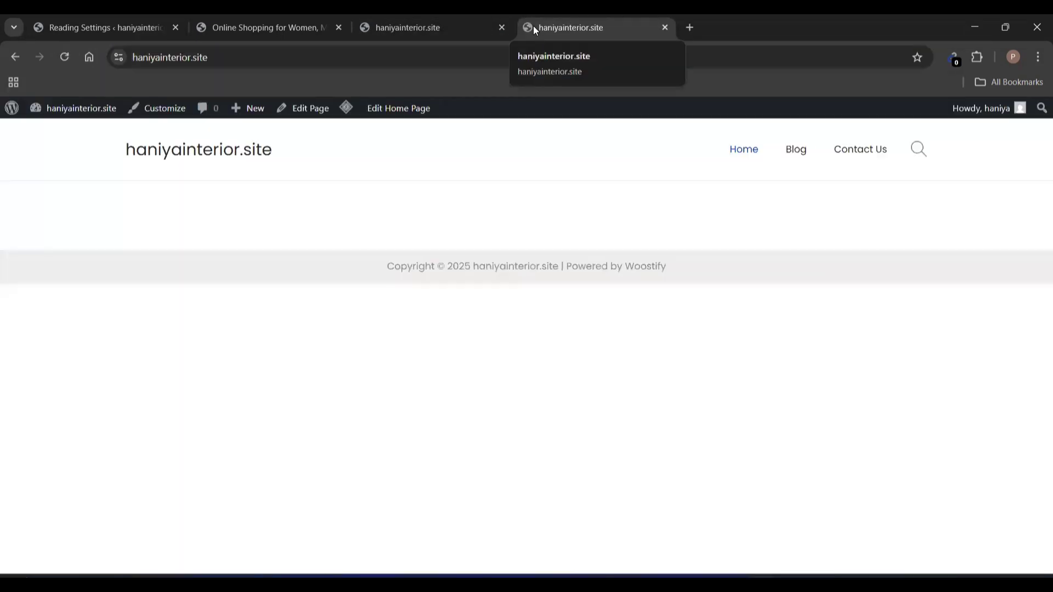
left_click(411, 18)
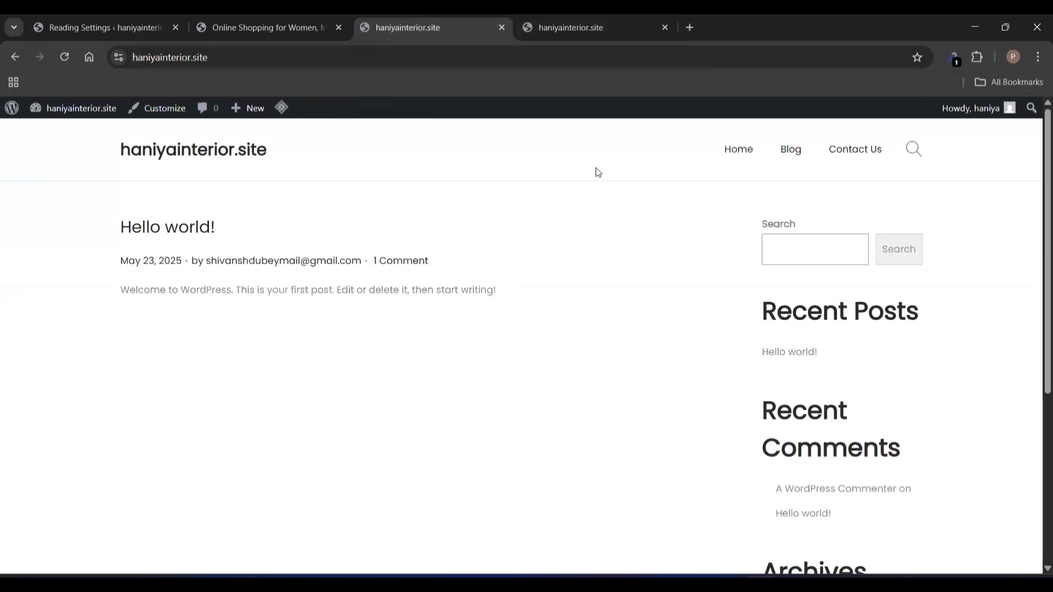
left_click(741, 147)
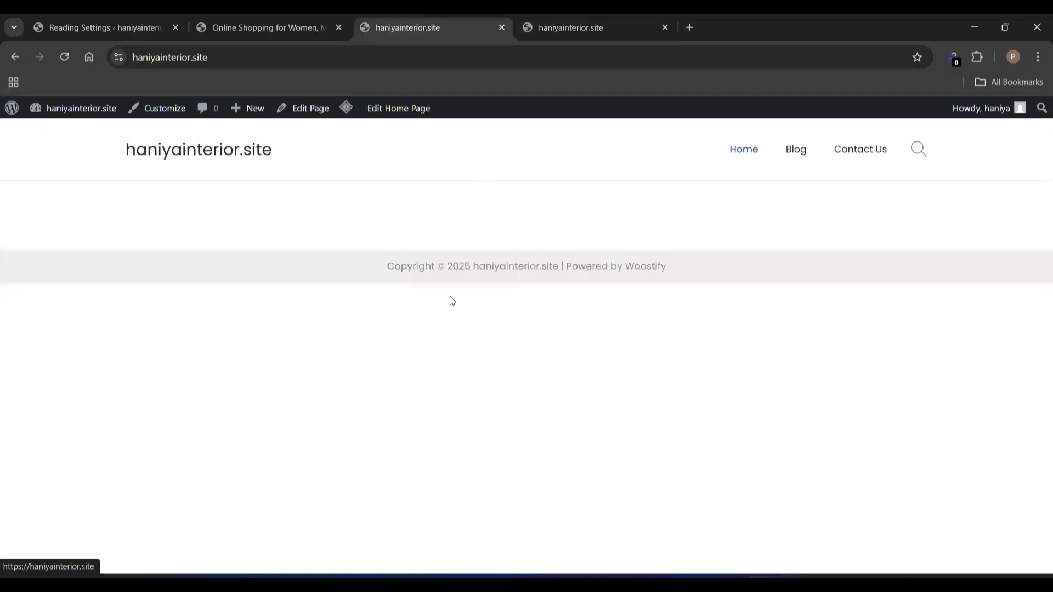
left_click(619, 18)
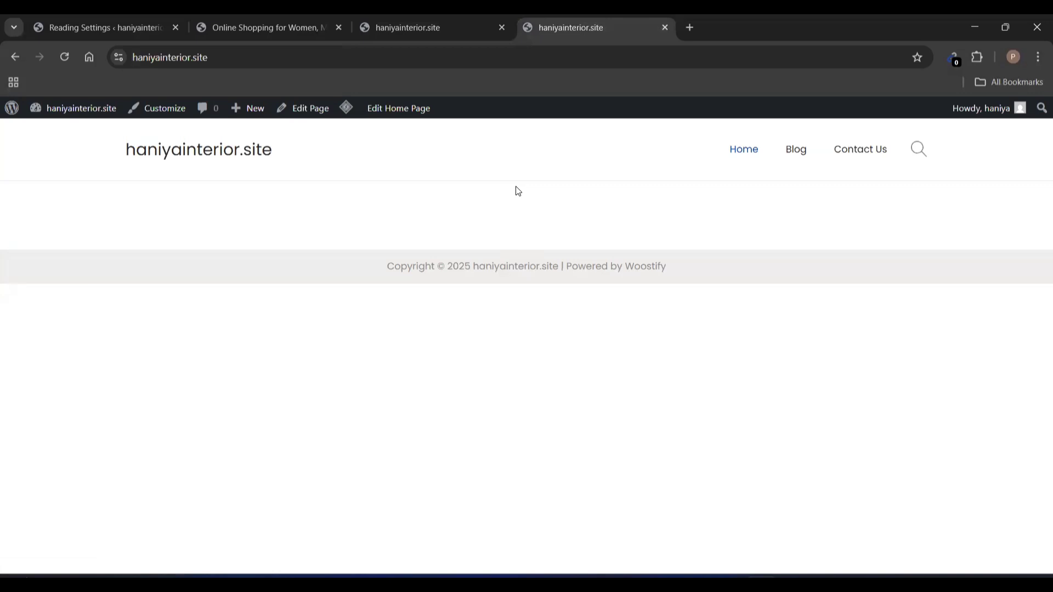
- Close the older haniyainterior.site tab and the ecarts.co.in tab, then return to the Reading Settings tab
left_click(501, 28)
mouse_move(242, 15)
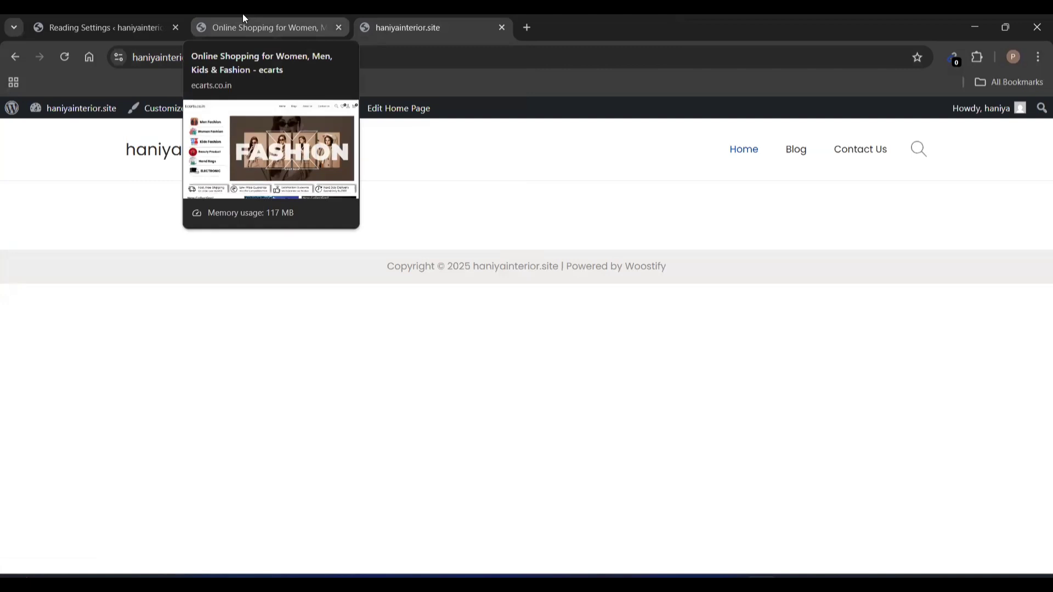
left_click(243, 14)
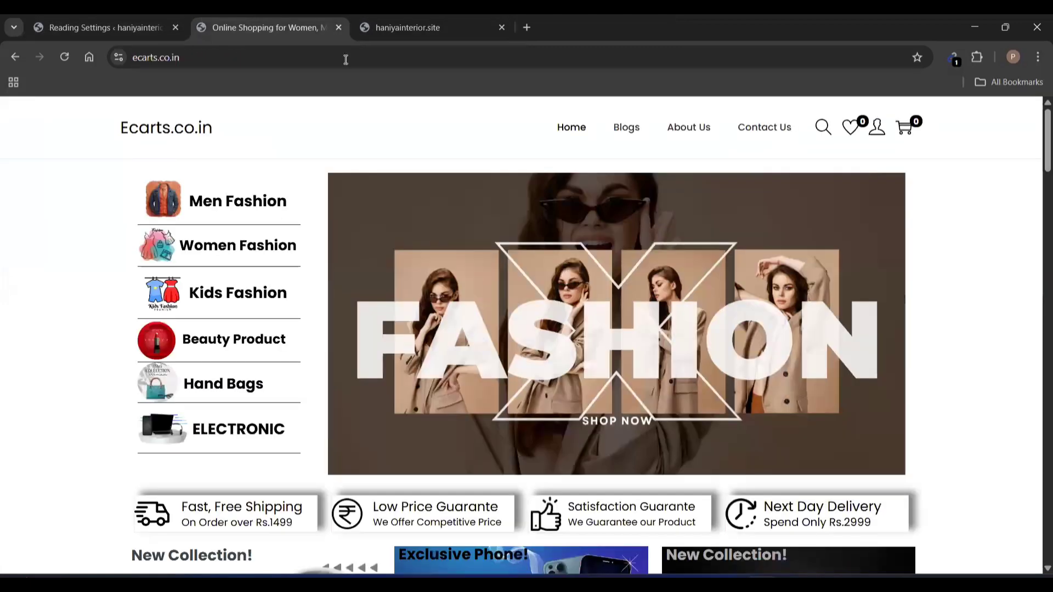
left_click(339, 28)
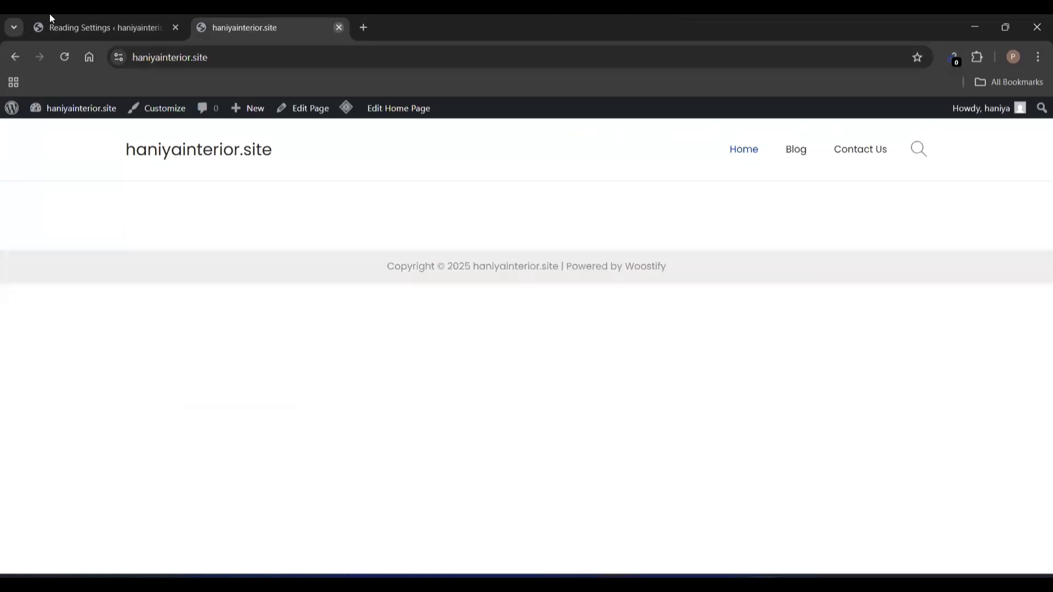
left_click(36, 18)
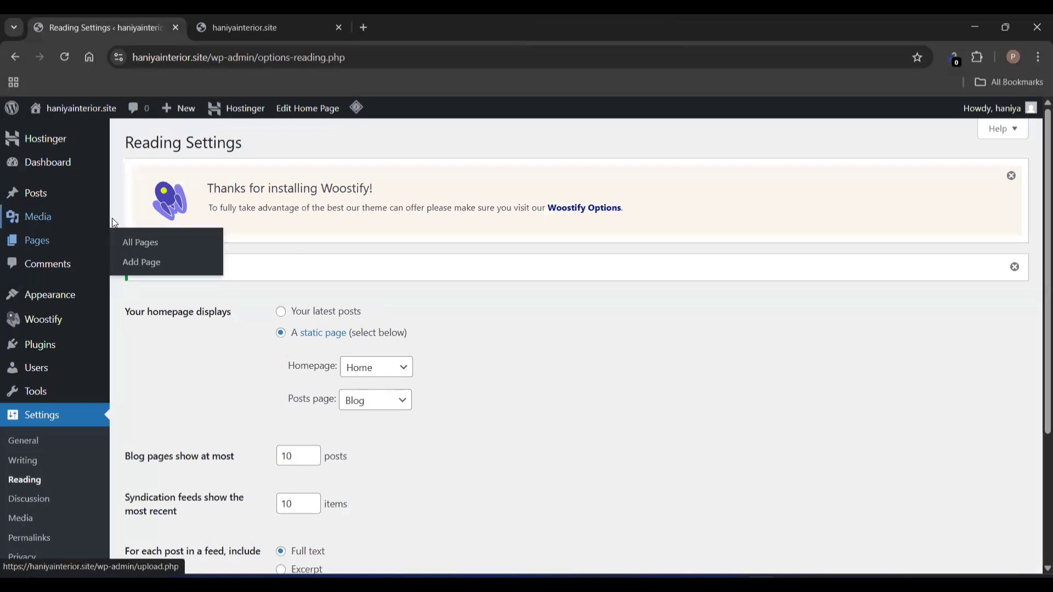
- Open the list of all pages and compare it with the links in the live site's header
mouse_move(68, 241)
left_click(144, 242)
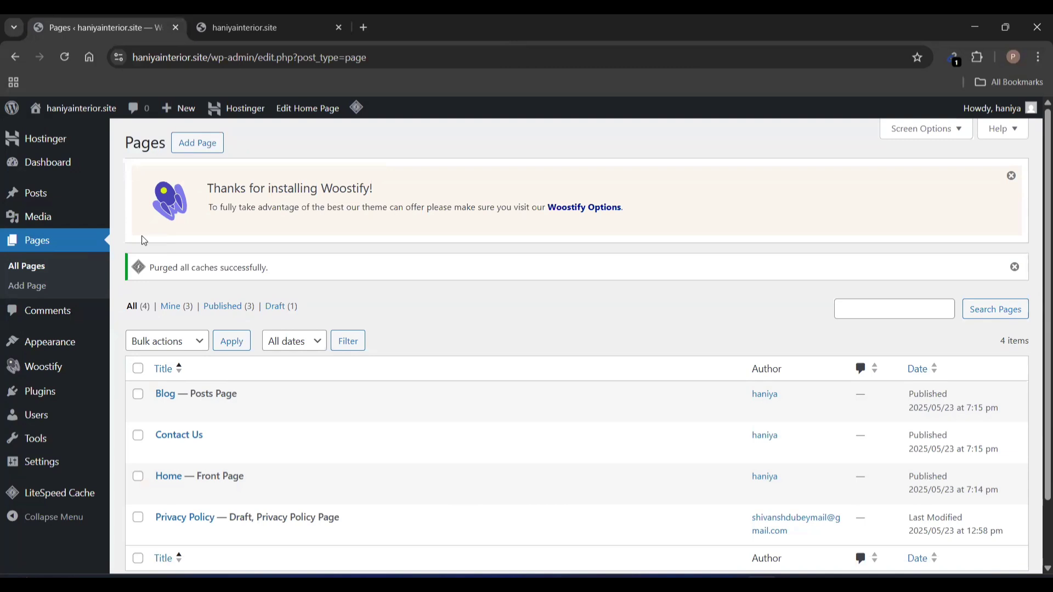
left_click(332, 16)
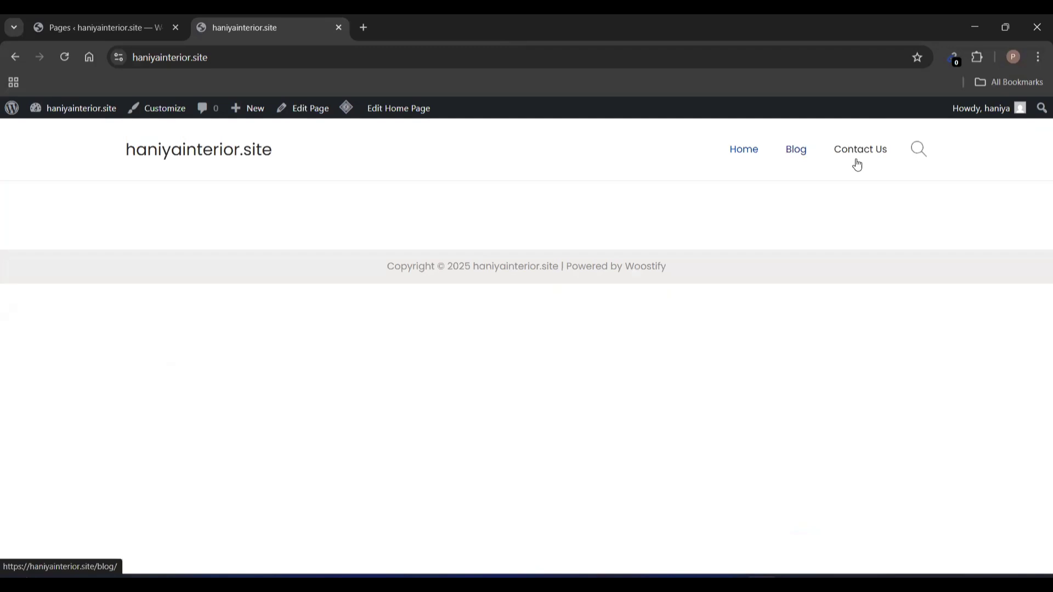
left_click(152, 16)
- Reorder the Header menu items to Contact Us, Blog, Home and save the menu
mouse_move(49, 335)
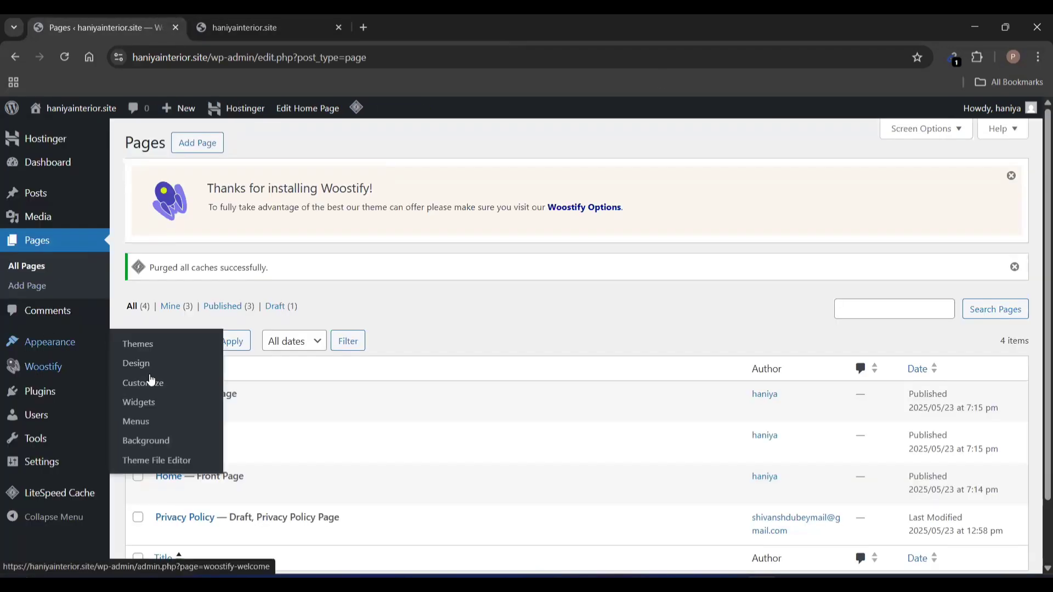
left_click(146, 425)
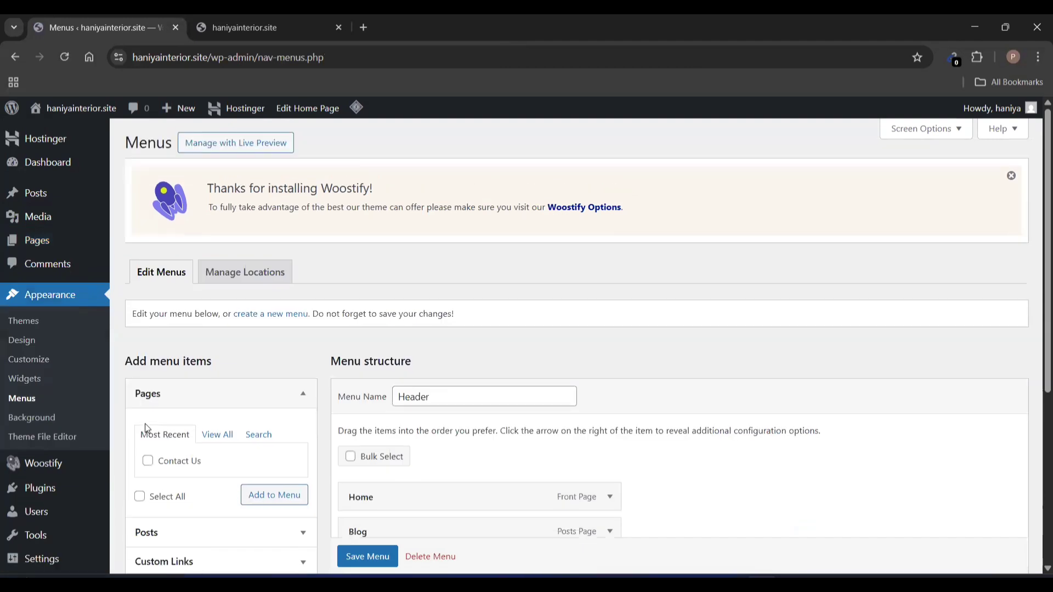
scroll(145, 424, "down", 4)
left_click_drag(394, 366, 398, 280)
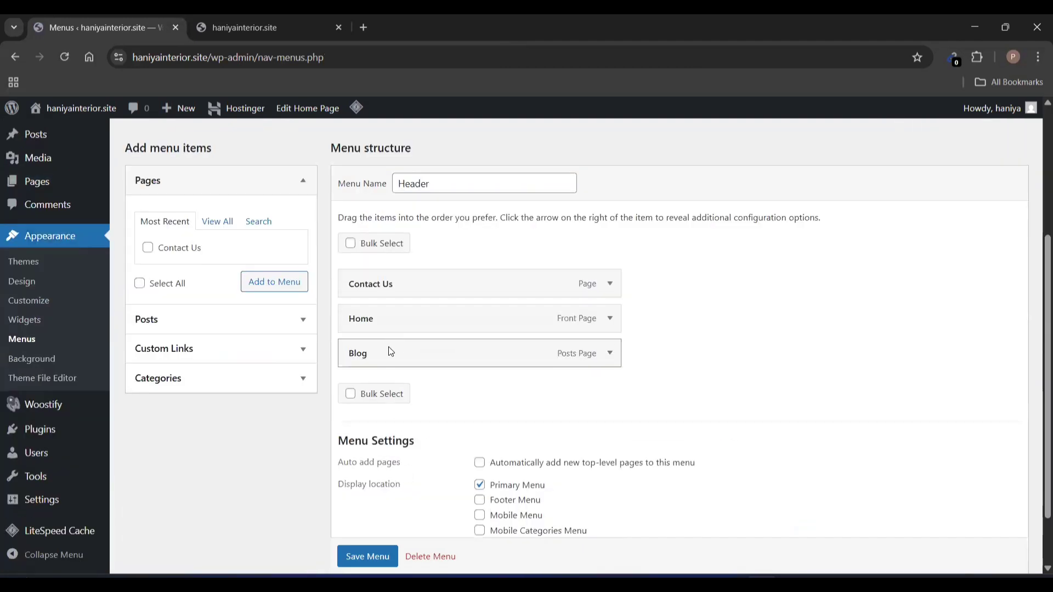
left_click_drag(391, 352, 392, 320)
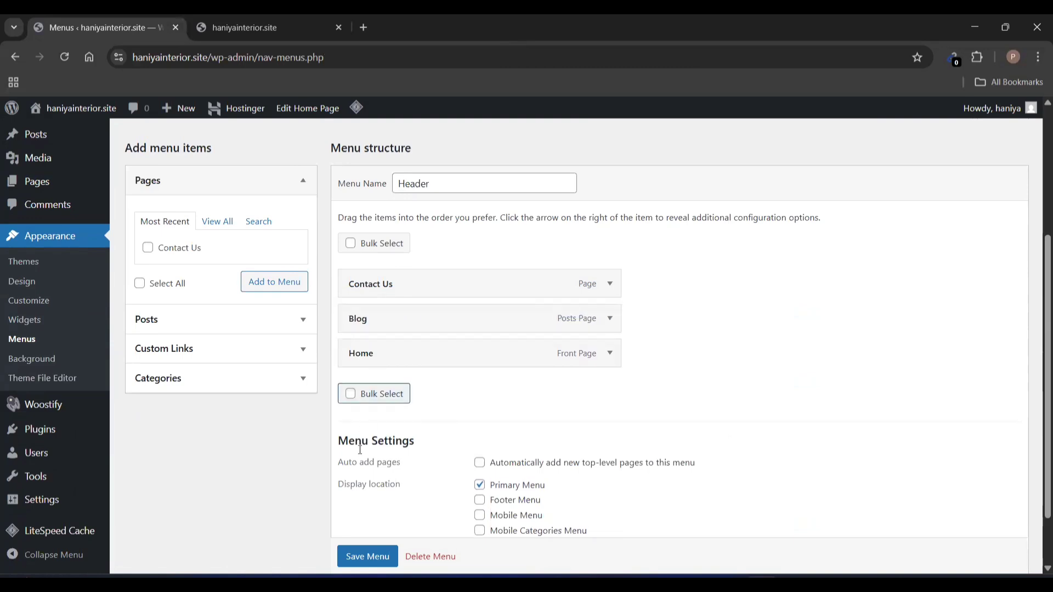
left_click(365, 558)
scroll(366, 559, "down", 1)
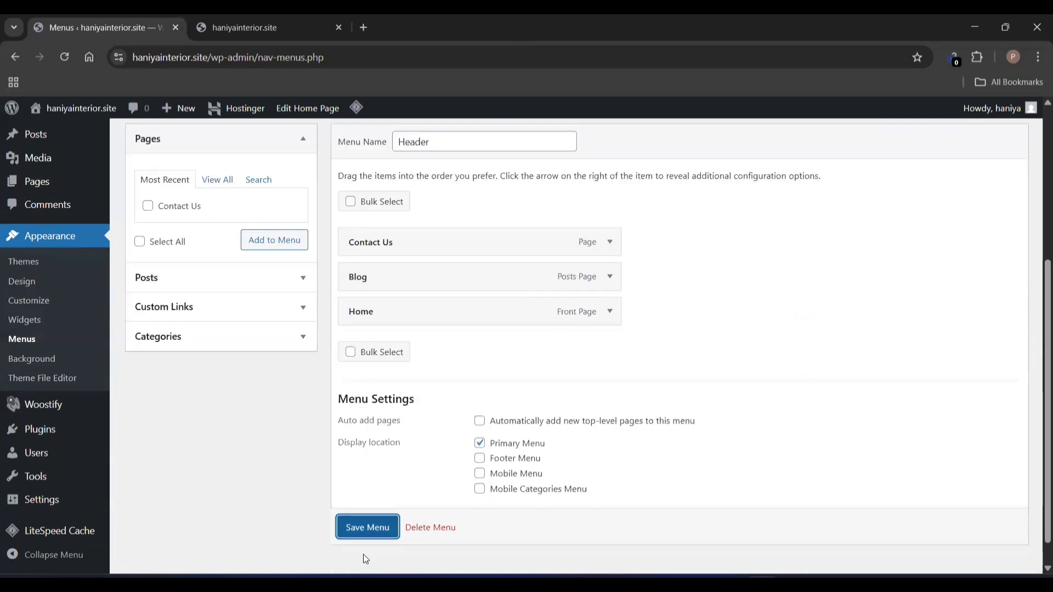
left_click(366, 539)
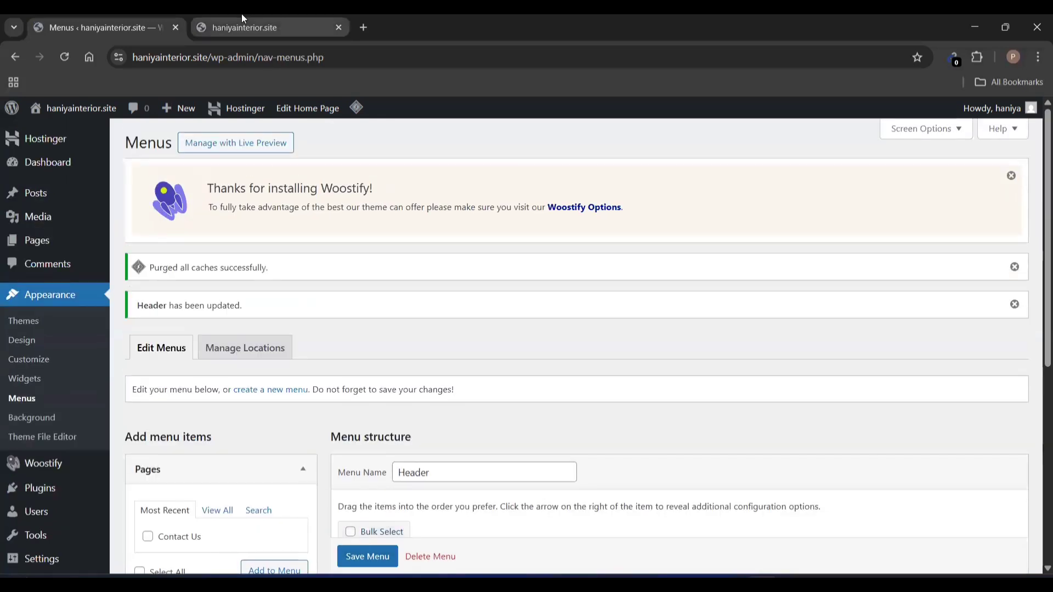
- Purge all caches from the live haniyainterior.site page and check the order of its header links
left_click(241, 21)
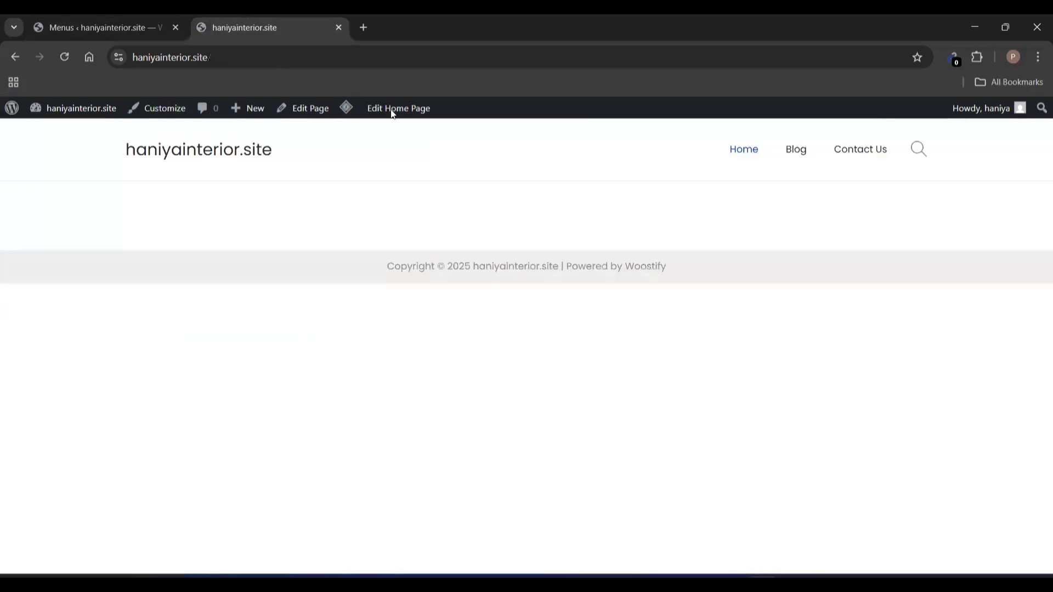
mouse_move(344, 116)
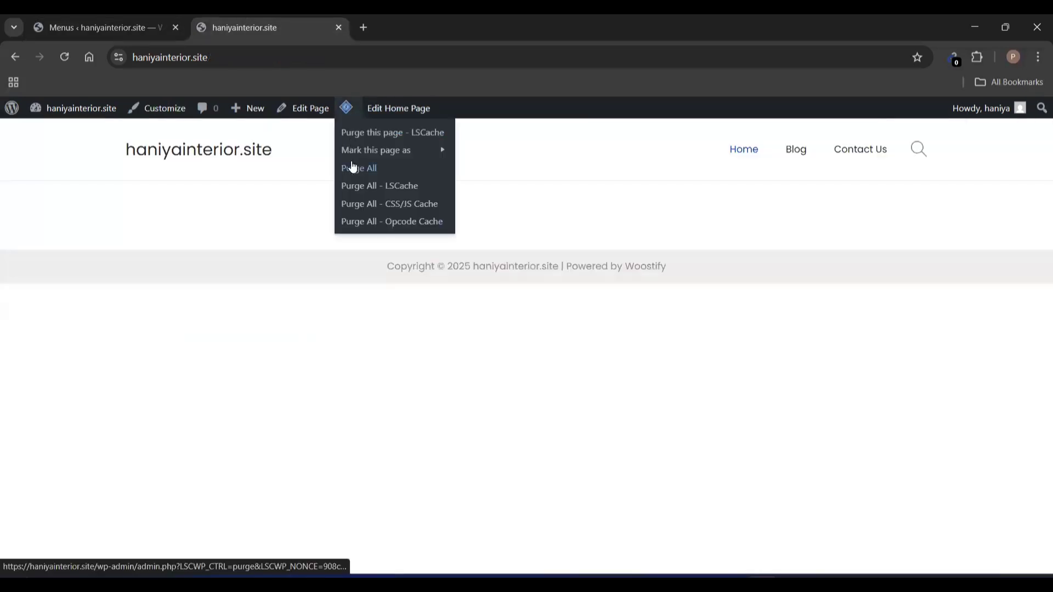
left_click(353, 168)
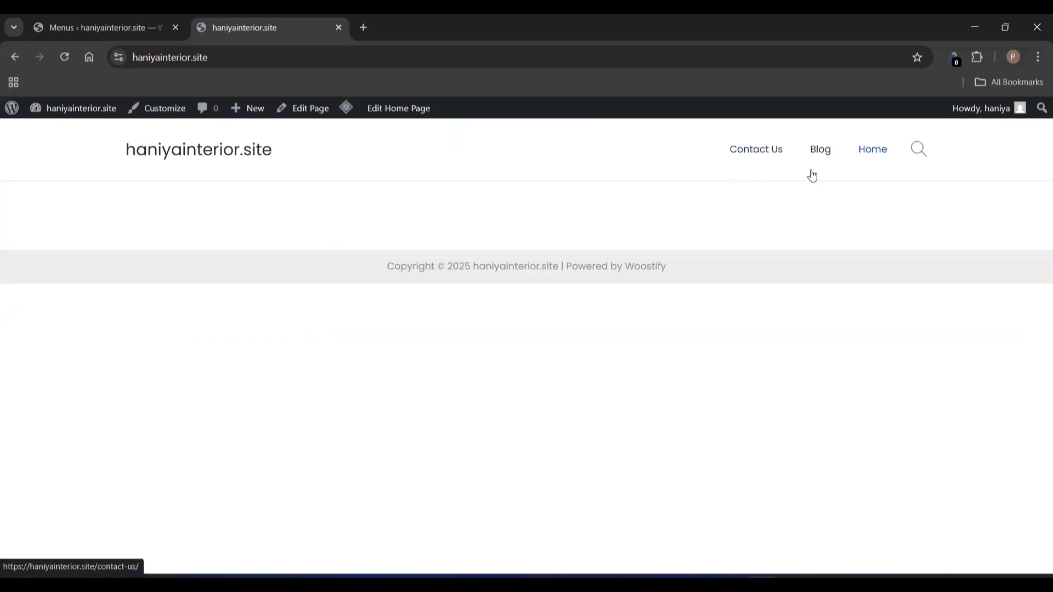
- Arrange the Header menu items as Home, Blog, Contact Us and save the menu
left_click(86, 18)
scroll(249, 347, "down", 2)
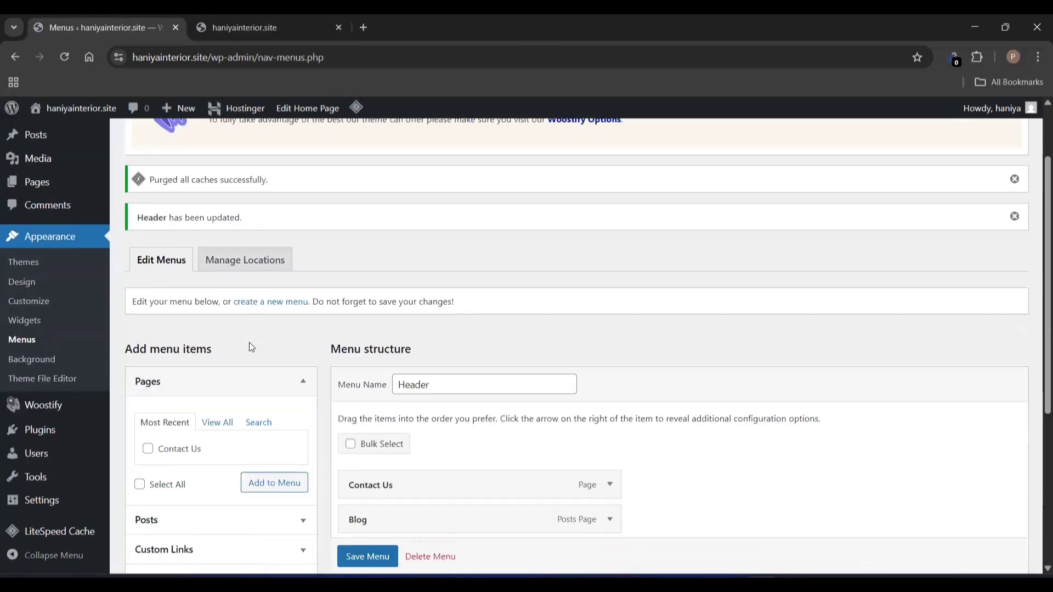
scroll(392, 387, "down", 4)
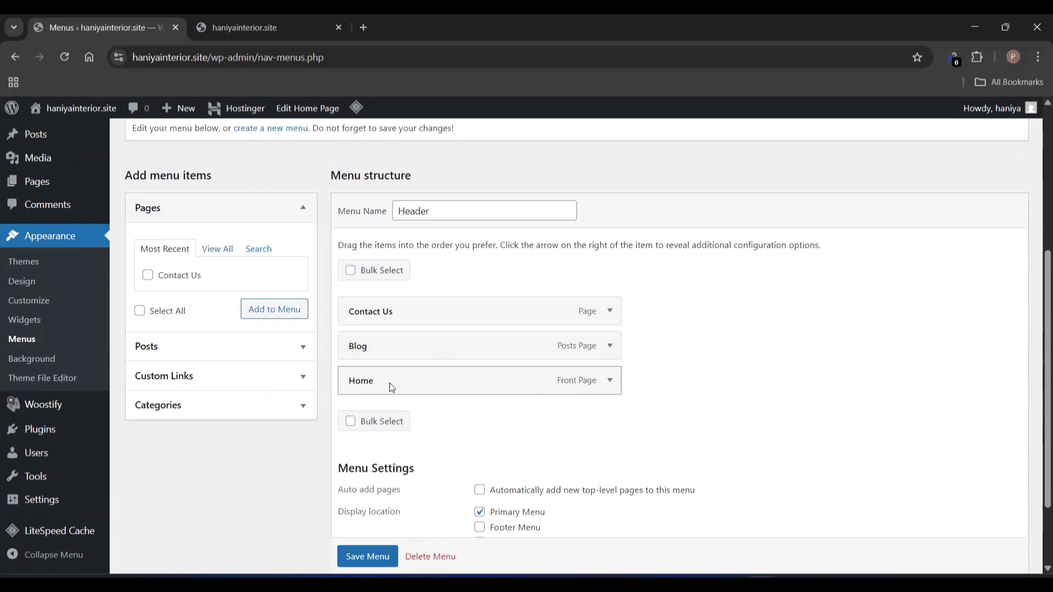
left_click_drag(383, 309, 378, 389)
left_click_drag(392, 343, 394, 302)
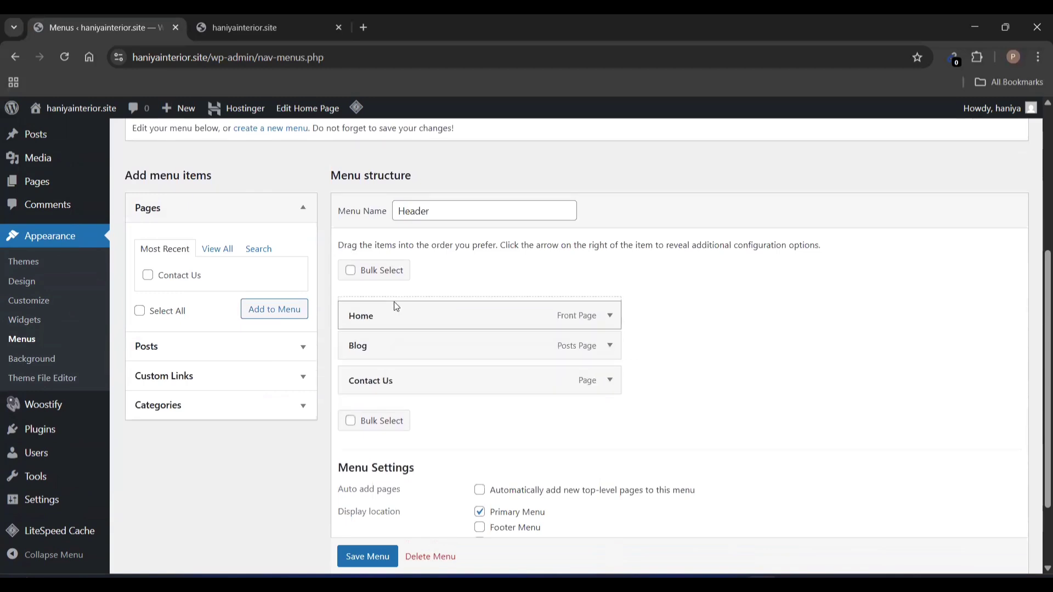
left_click(389, 559)
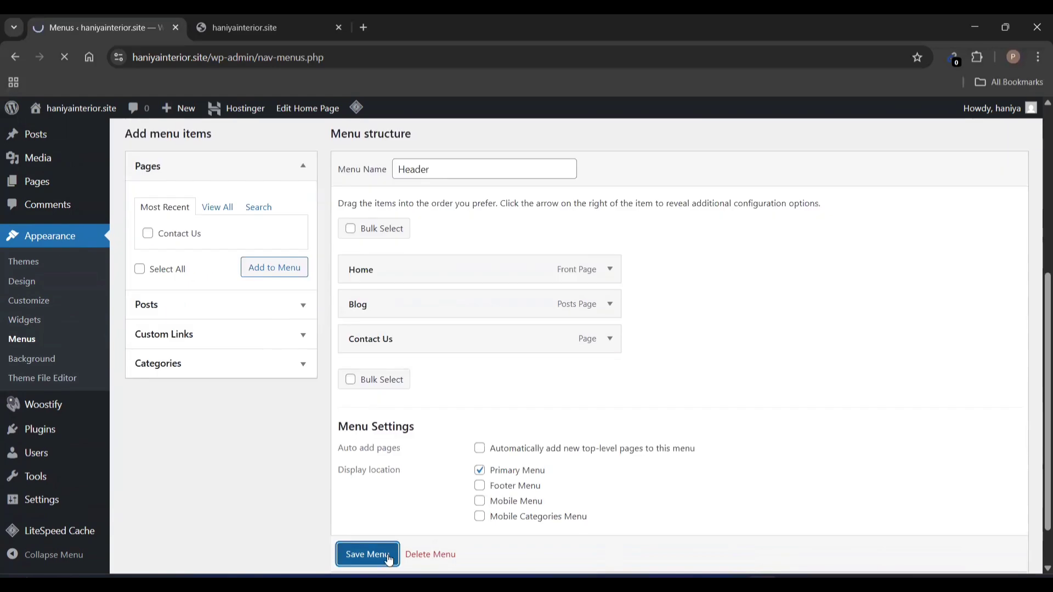
scroll(383, 562, "down", 1)
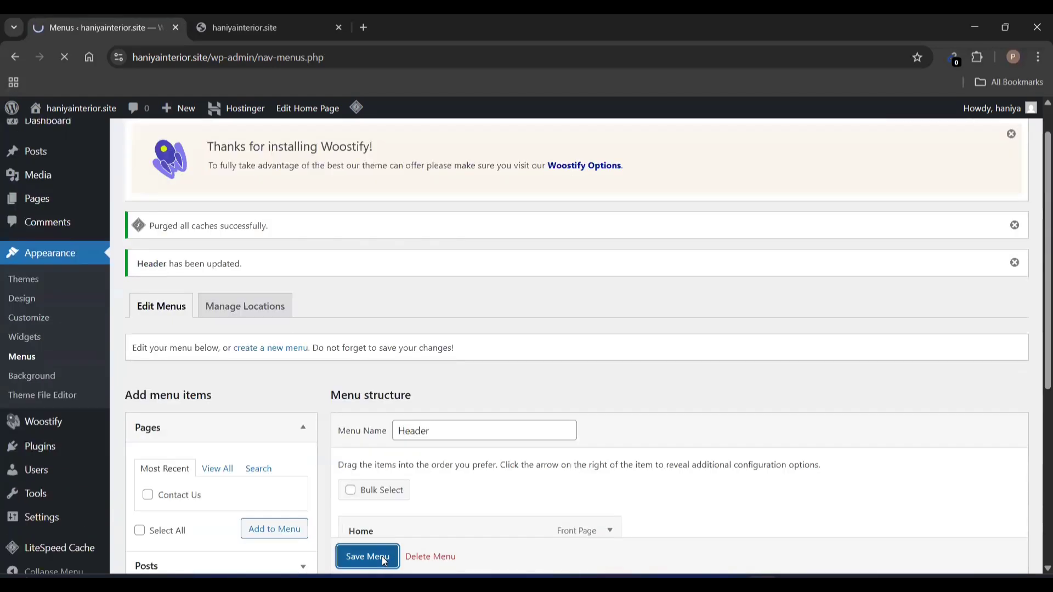
scroll(384, 563, "up", 1)
scroll(339, 492, "down", 5)
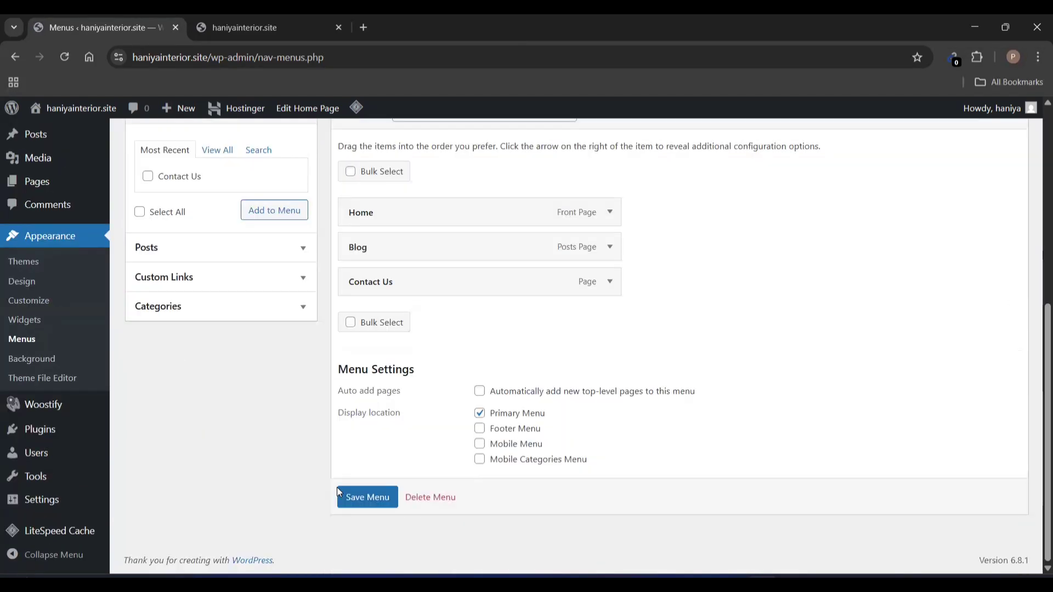
left_click(365, 498)
- Reload the live site, check the order of its header links and return to the menu editor
left_click(302, 16)
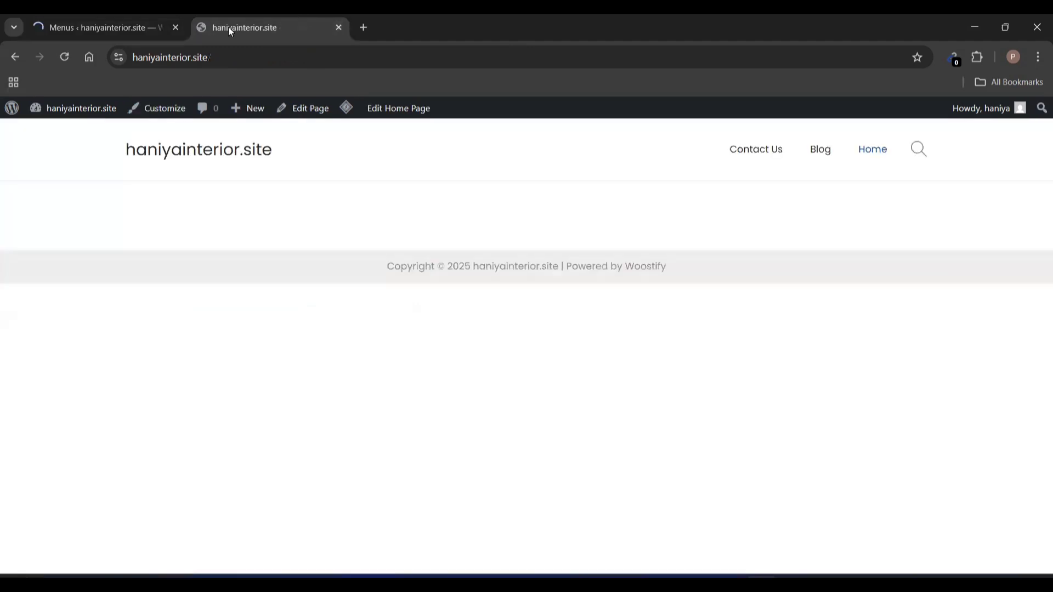
left_click(69, 48)
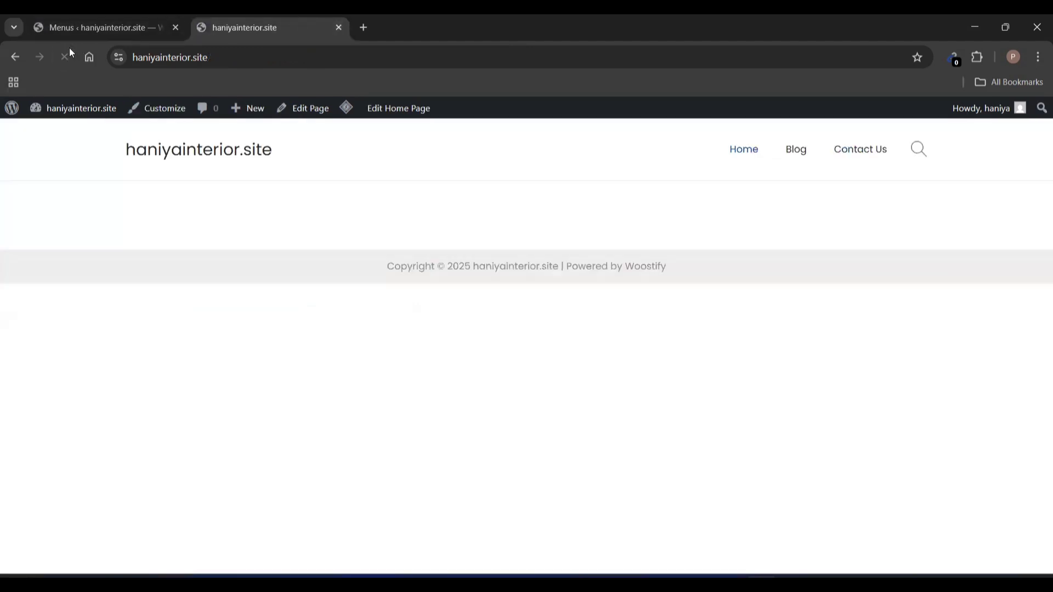
left_click(101, 16)
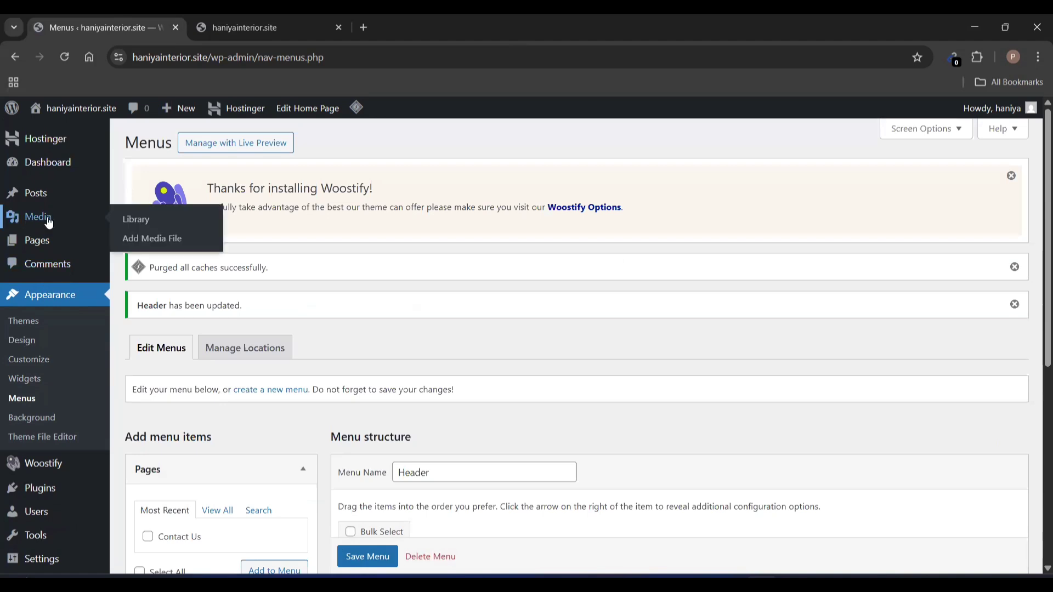
- Open the Privacy Policy draft from the list of all pages, read through its text and return to the list
mouse_move(37, 240)
left_click(137, 244)
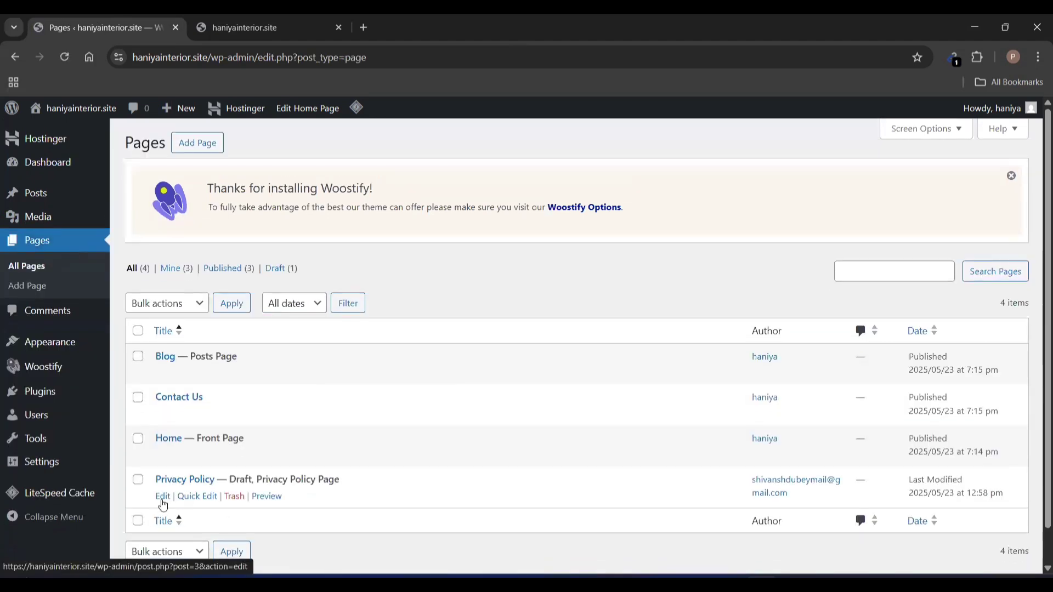
left_click(163, 500)
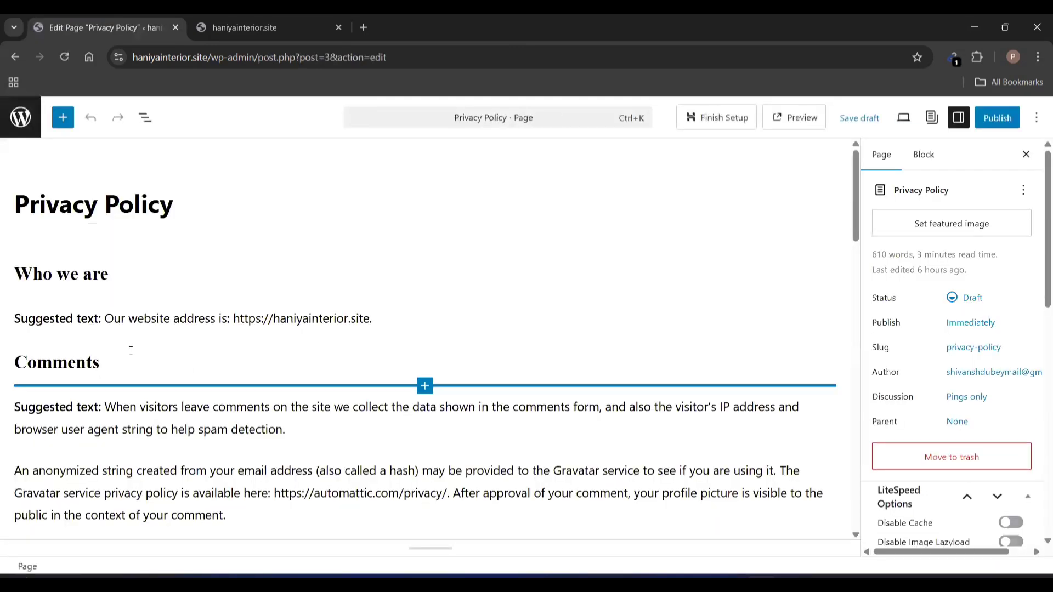
scroll(97, 465, "down", 15)
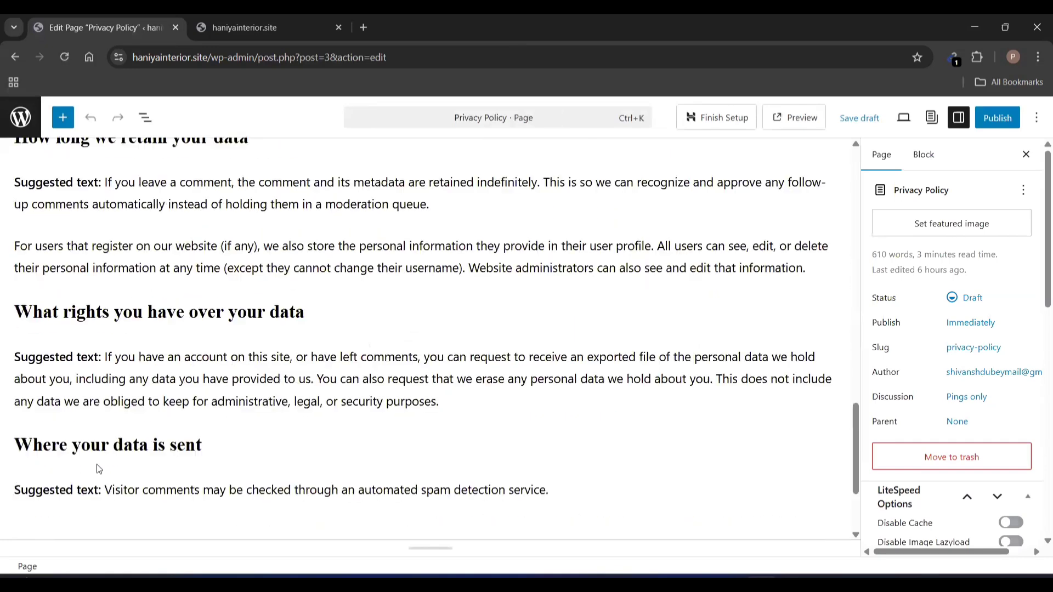
scroll(97, 465, "up", 10)
scroll(97, 465, "up", 5)
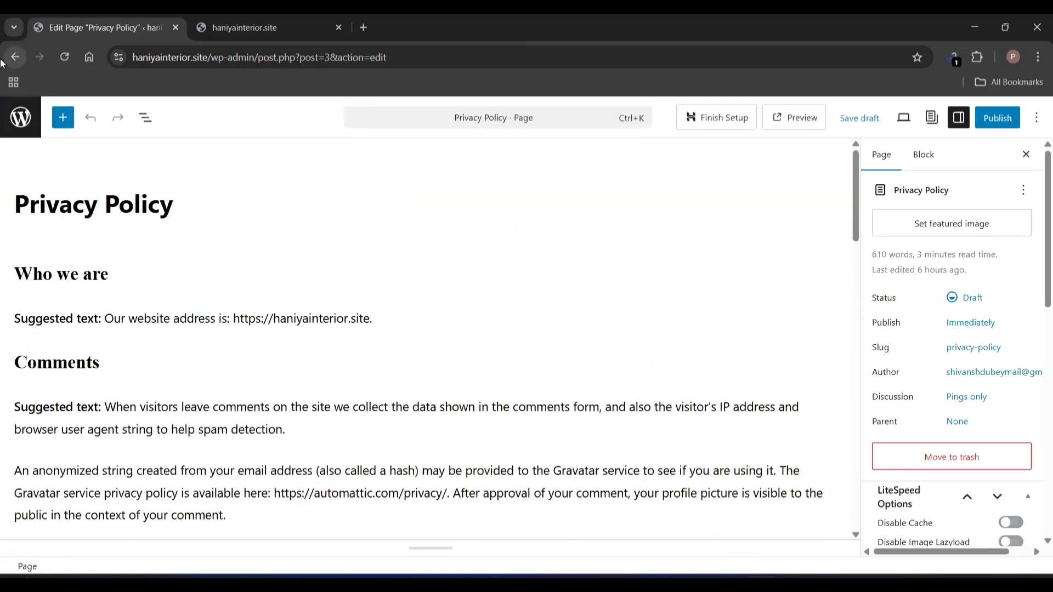
left_click(13, 58)
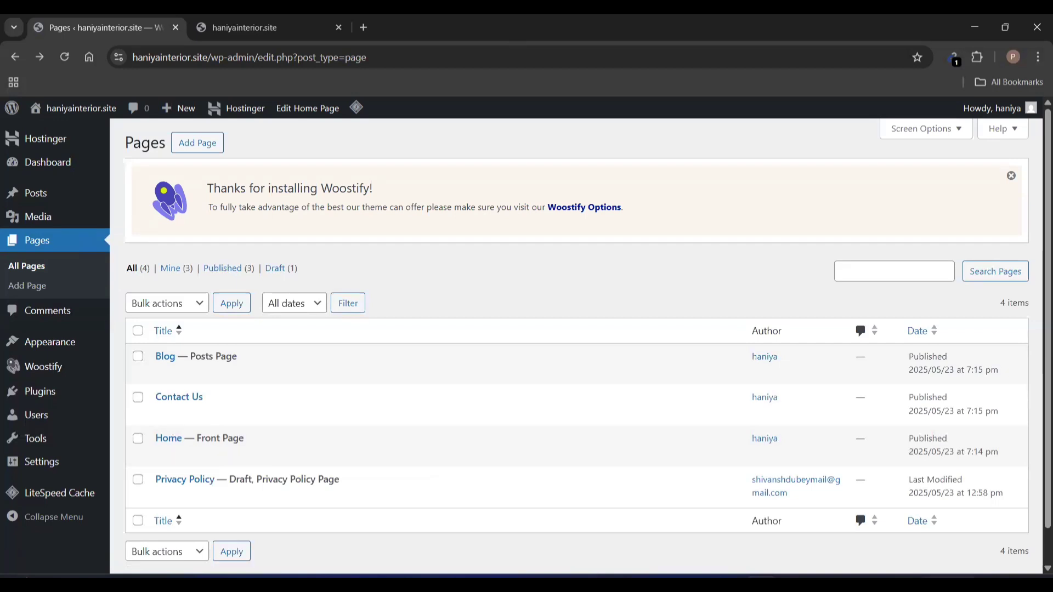
key("super+a")
key("super+a")
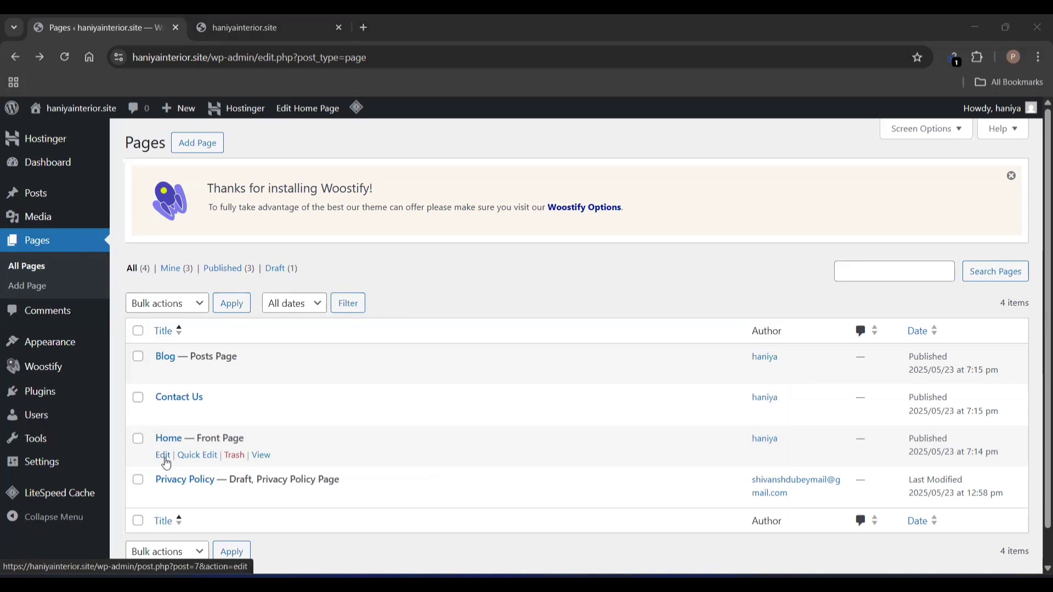
left_click(36, 273)
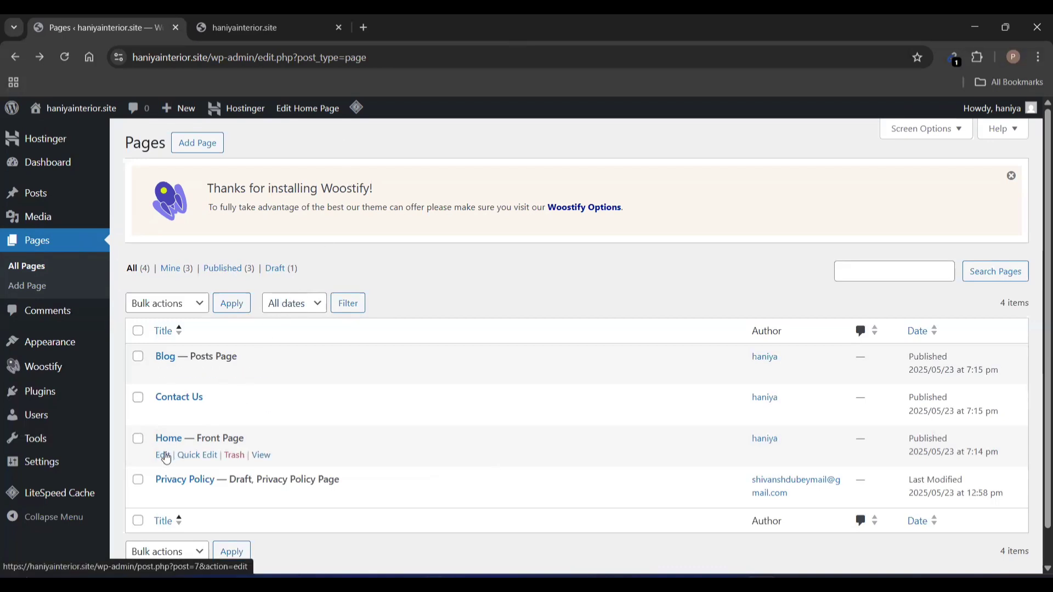
- Open the Home page for editing, bring up the available blocks and preview the Heading block
left_click(164, 455)
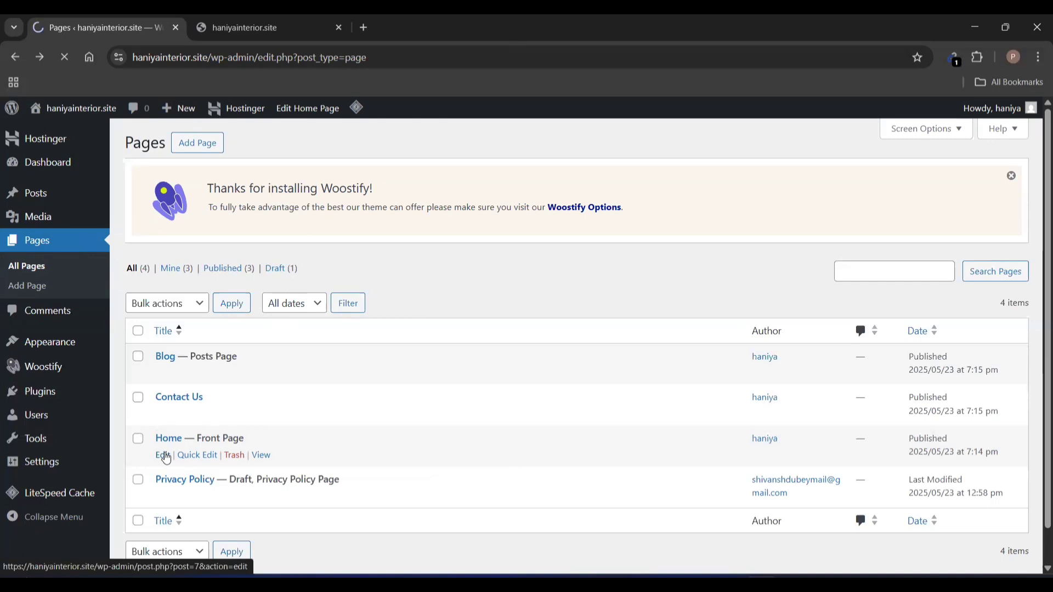
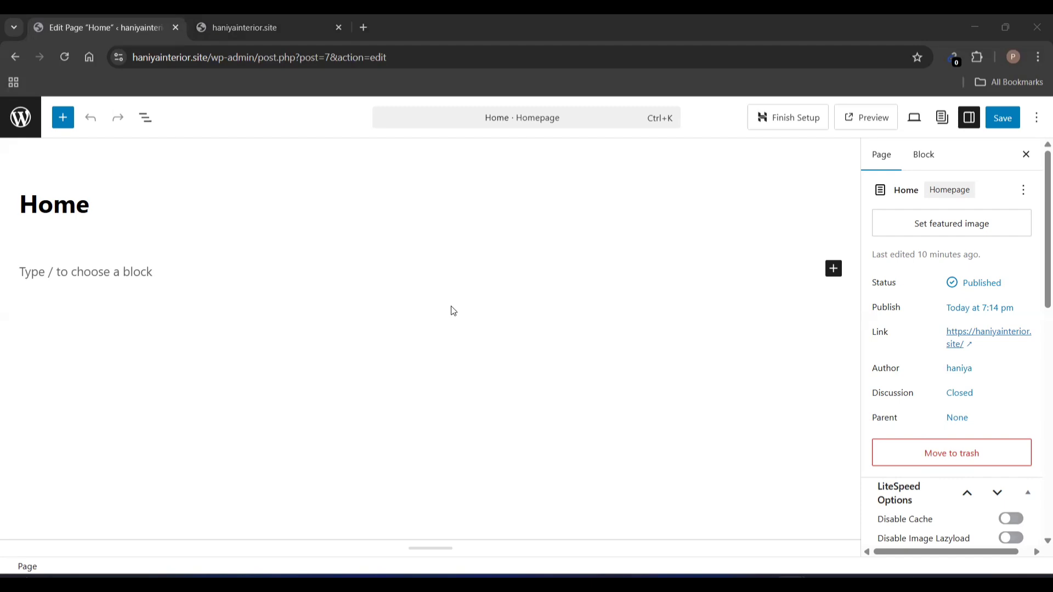
left_click(61, 116)
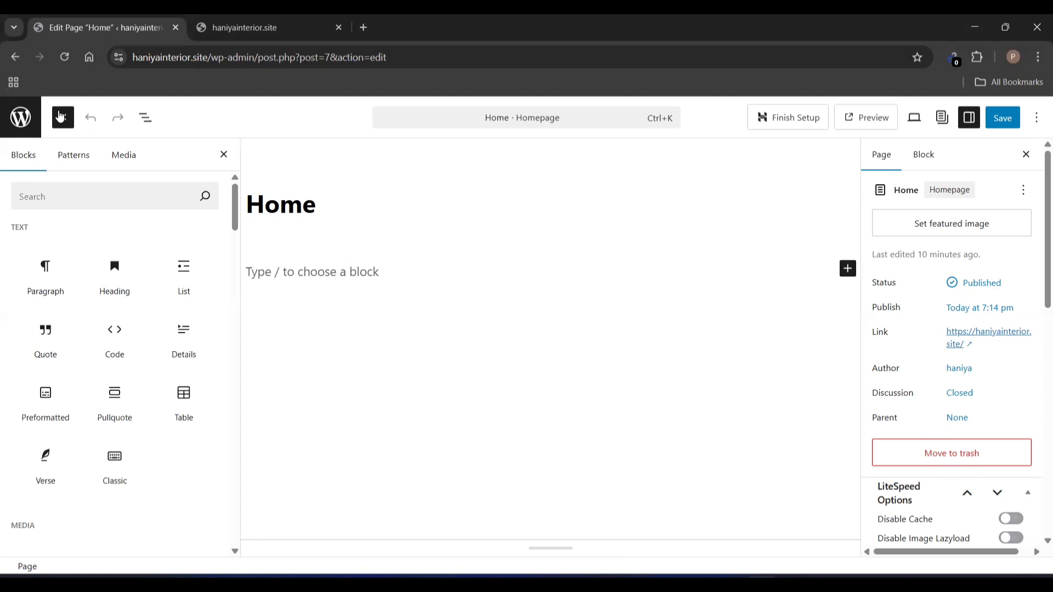
mouse_move(117, 295)
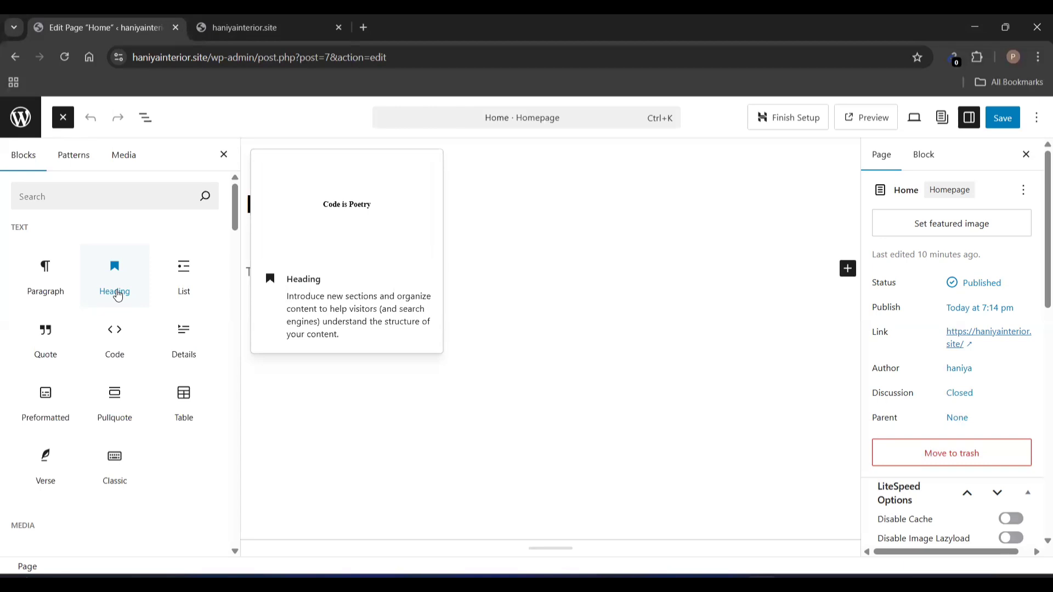
- Look over the pattern categories, return to the available blocks and filter them by "co"
left_click(74, 167)
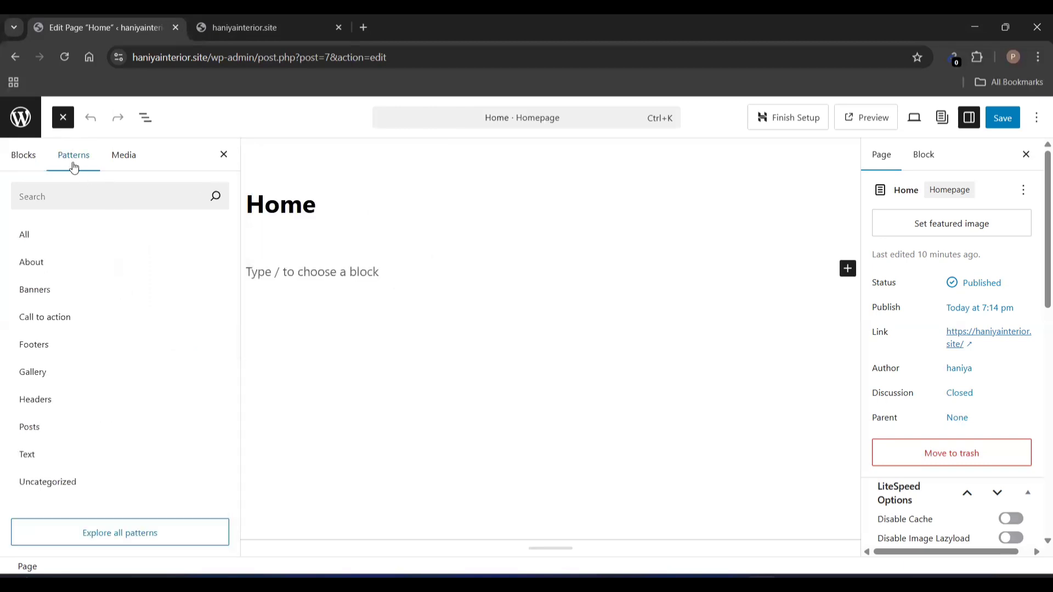
left_click(30, 166)
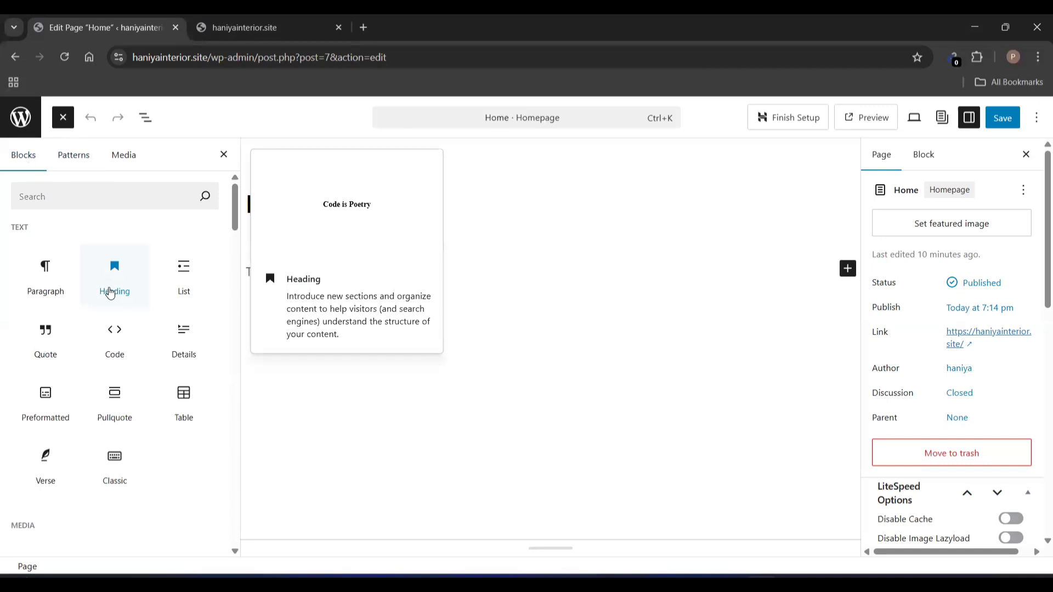
left_click(92, 195)
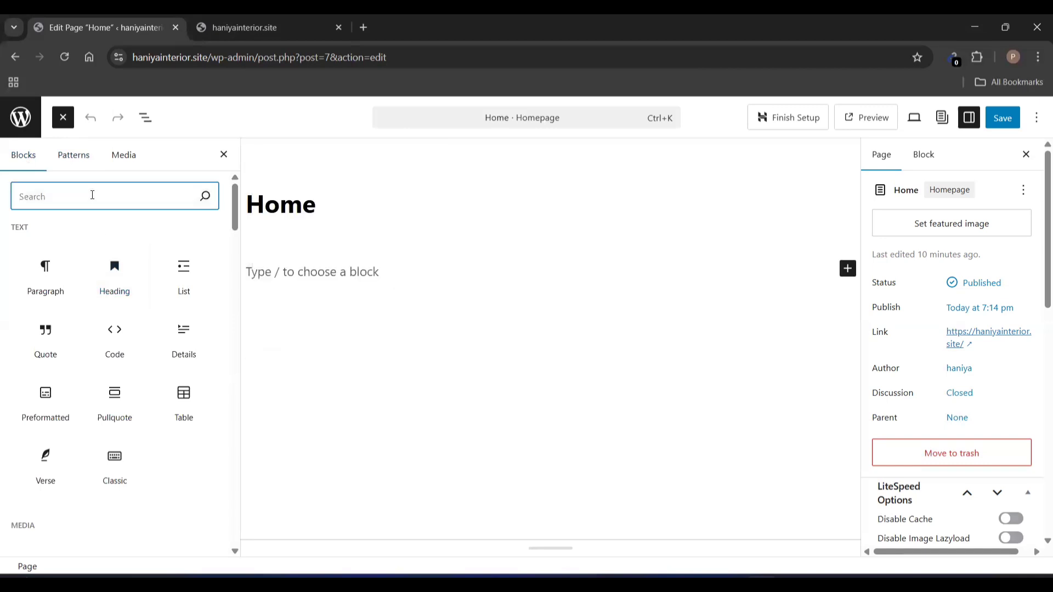
type("co")
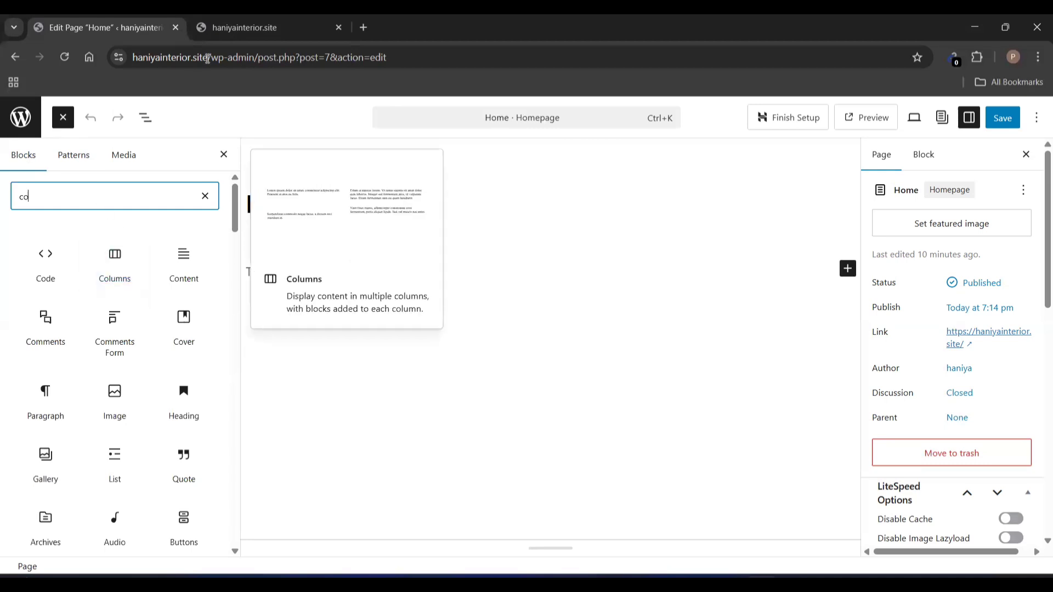
- Open technologyved.com in a new tab and examine how its home page sections are divided into columns
left_click(244, 16)
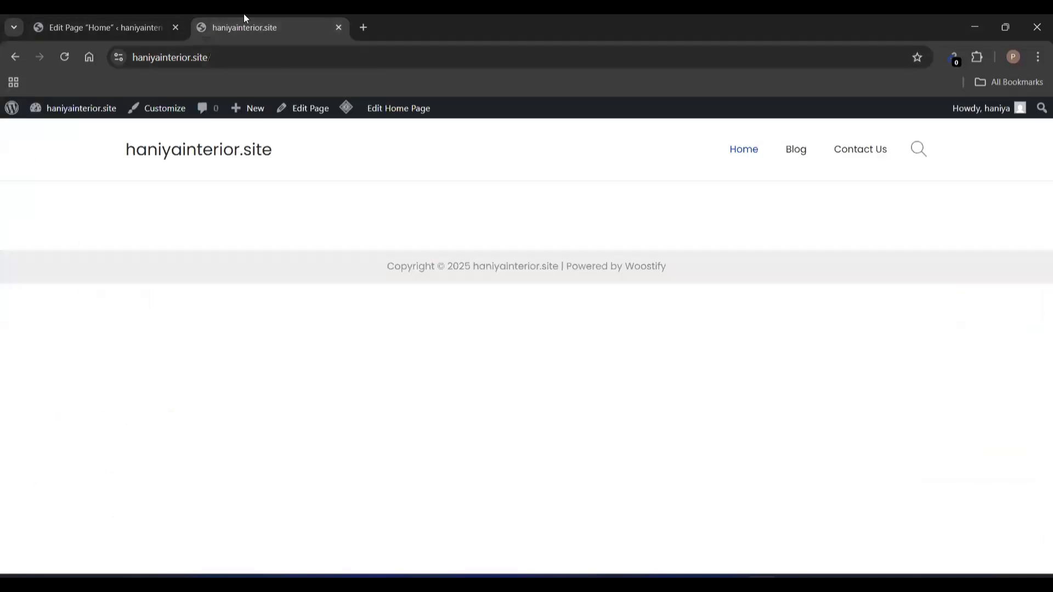
left_click(362, 27)
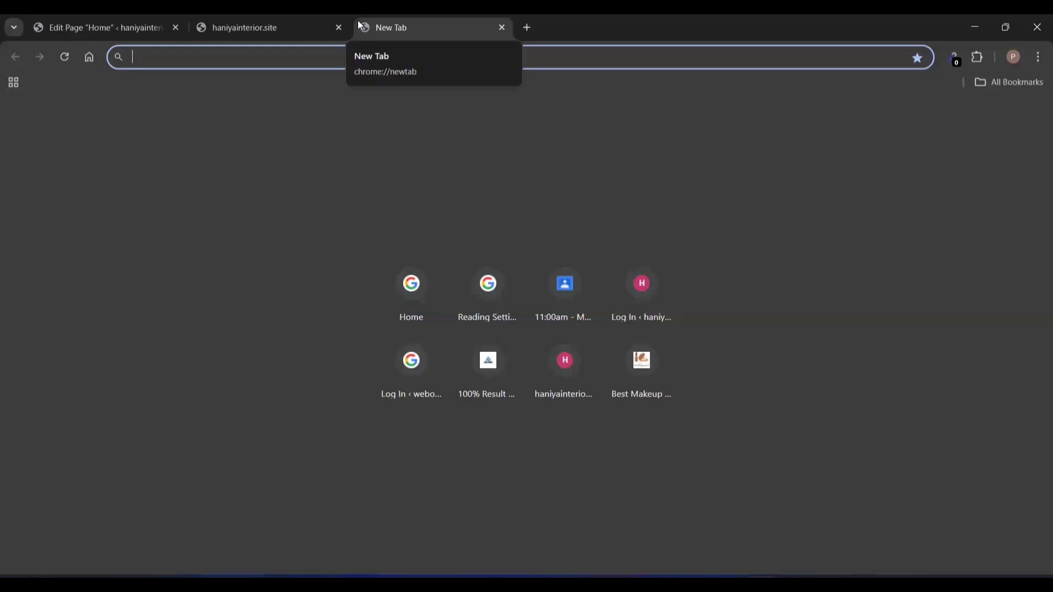
type("technologyved.com")
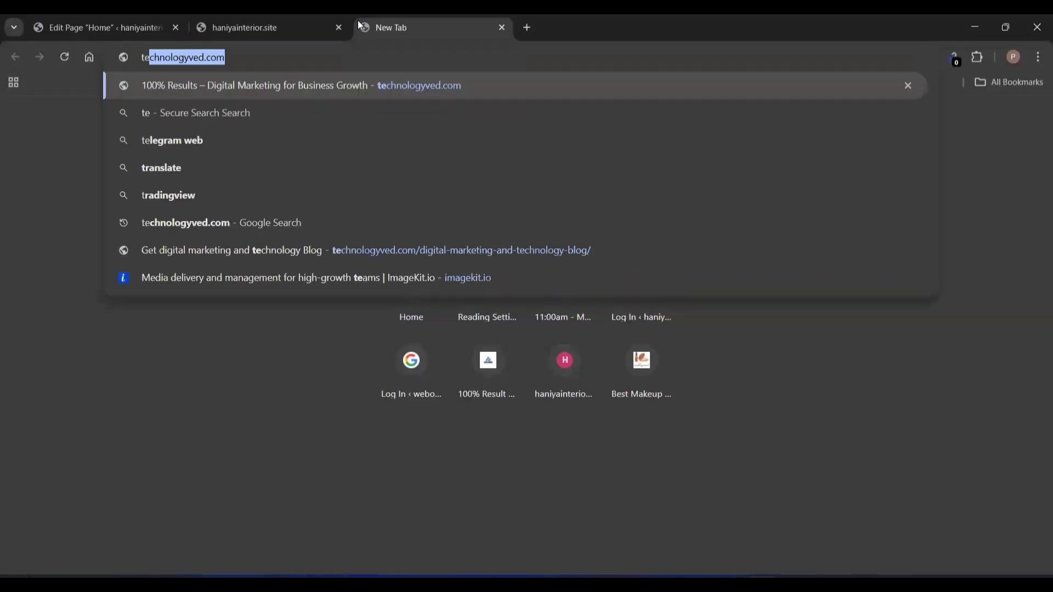
key("Return")
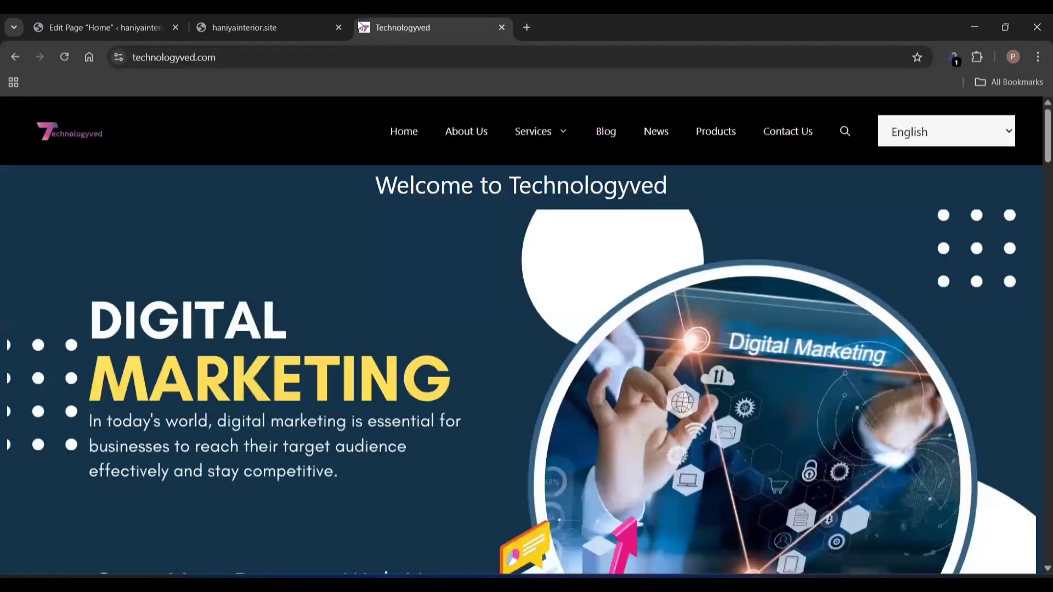
key("super+Tab")
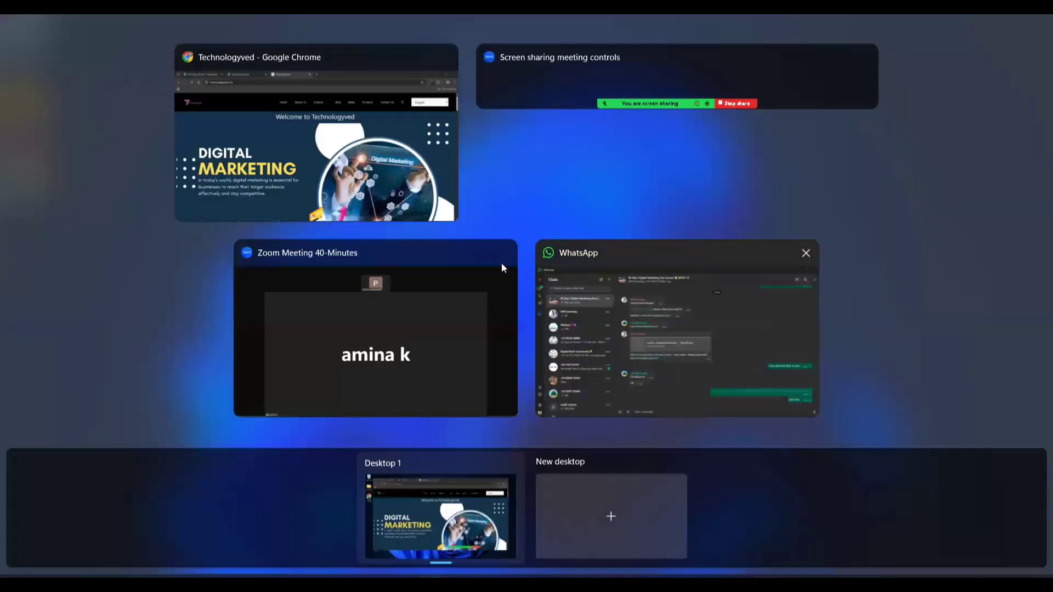
left_click(353, 138)
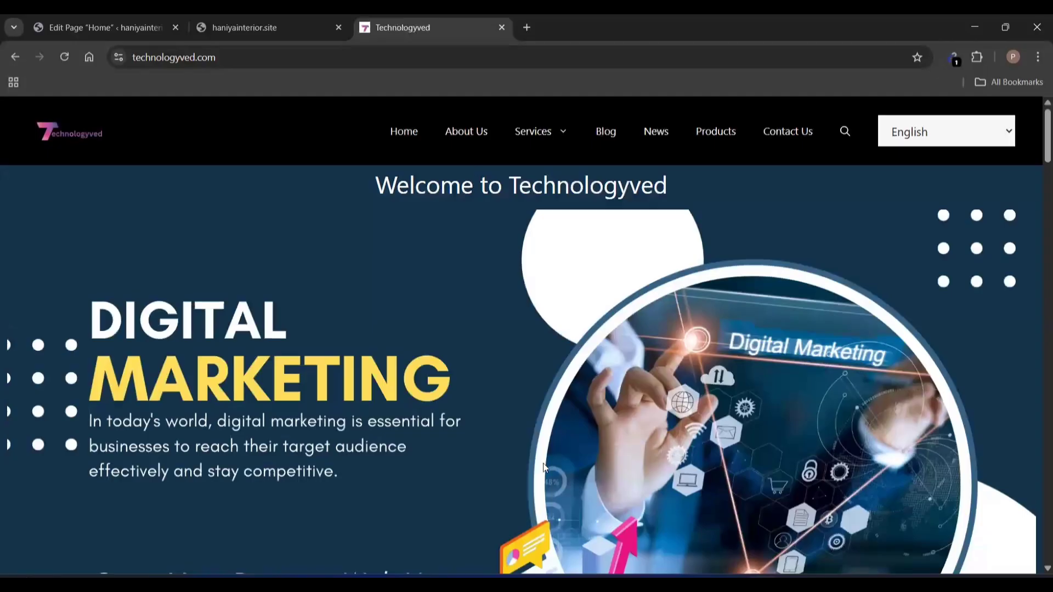
scroll(543, 467, "down", 12)
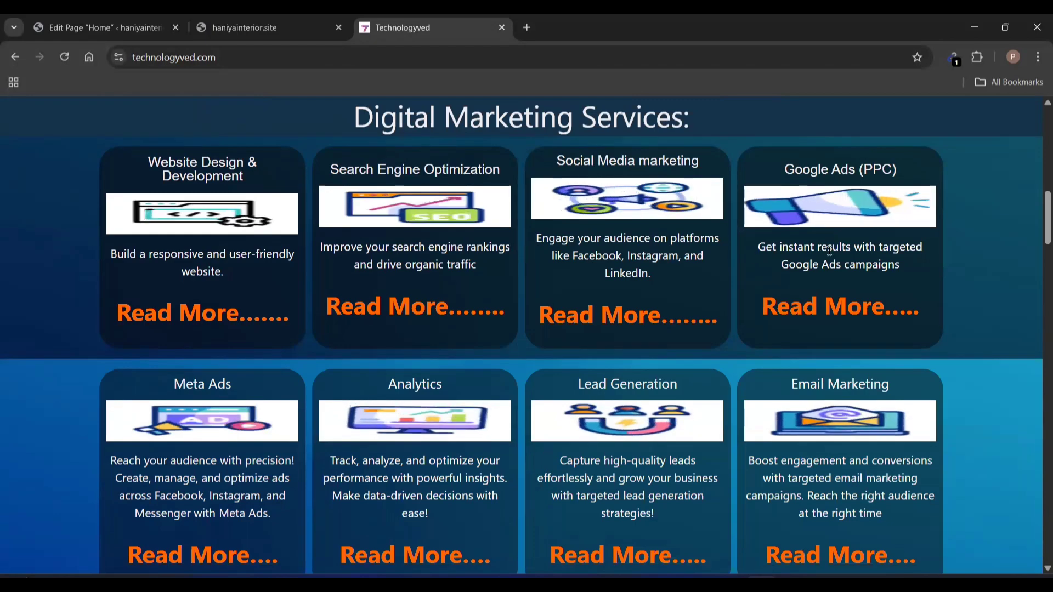
scroll(595, 268, "down", 5)
scroll(388, 276, "down", 4)
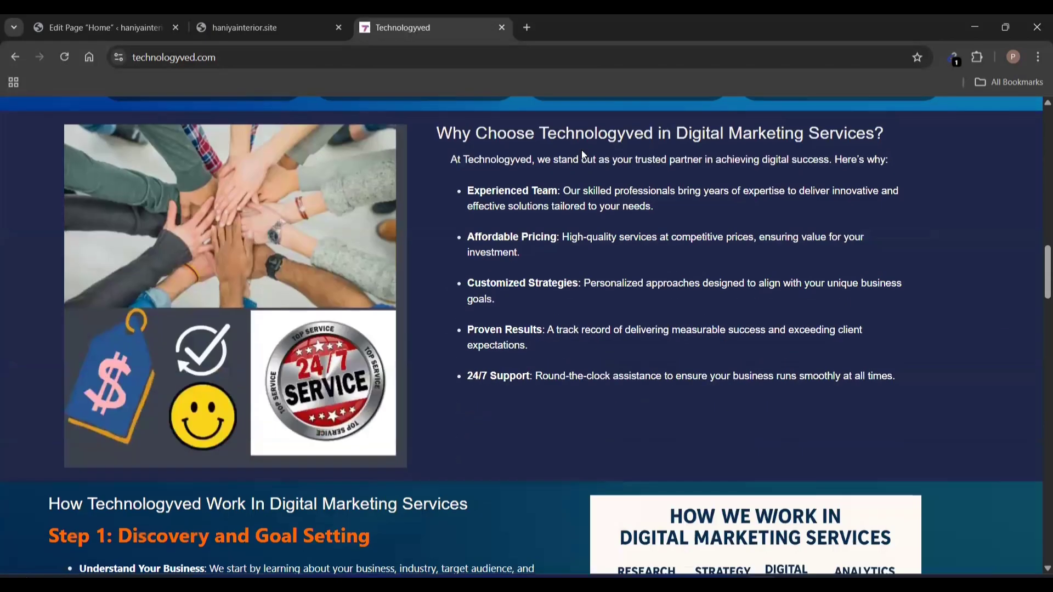
scroll(510, 326, "down", 5)
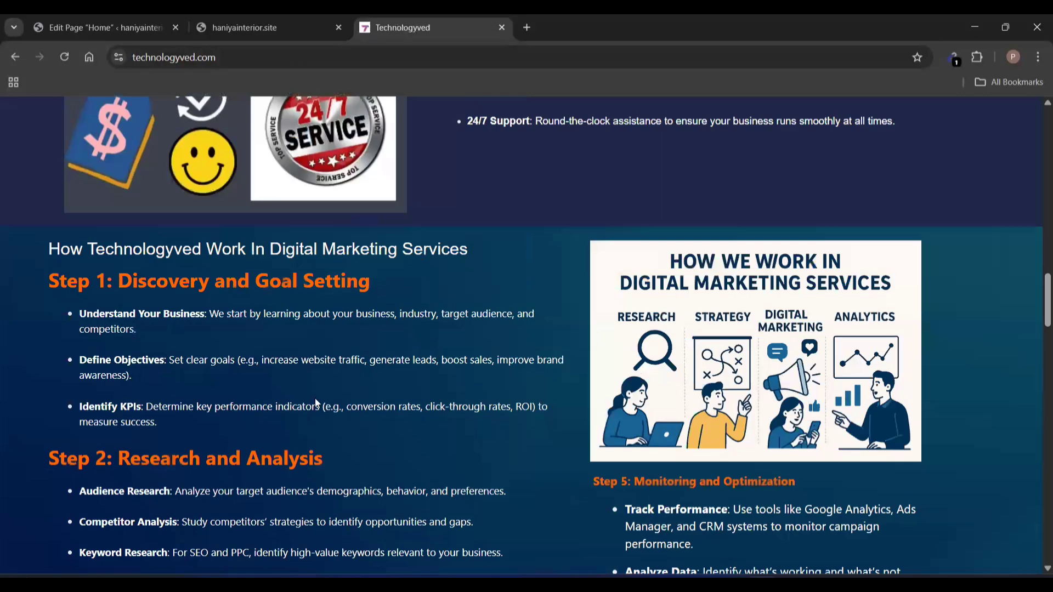
scroll(693, 333, "down", 10)
scroll(693, 332, "down", 5)
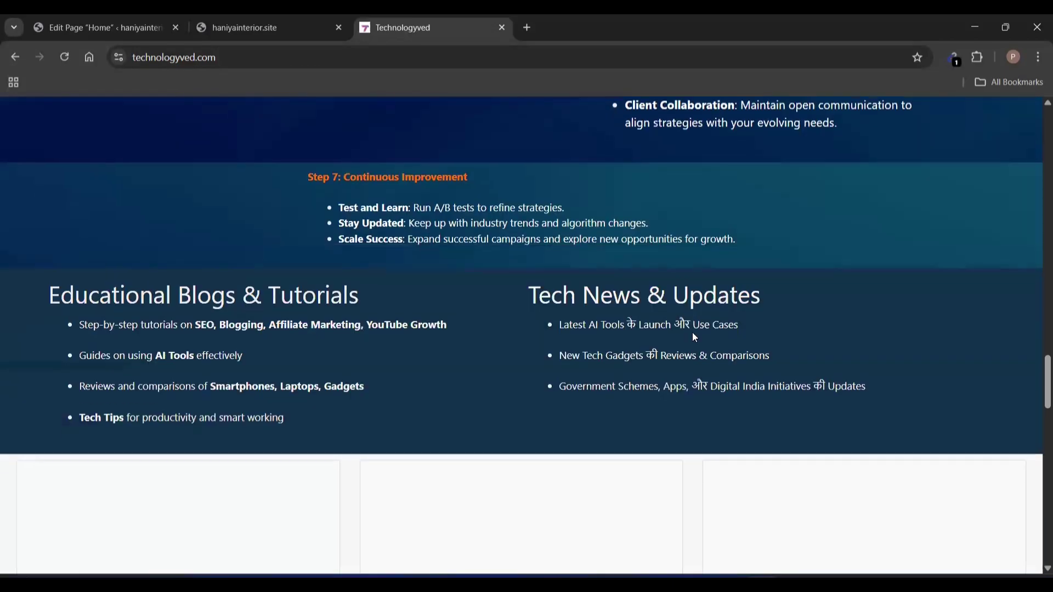
scroll(693, 333, "up", 20)
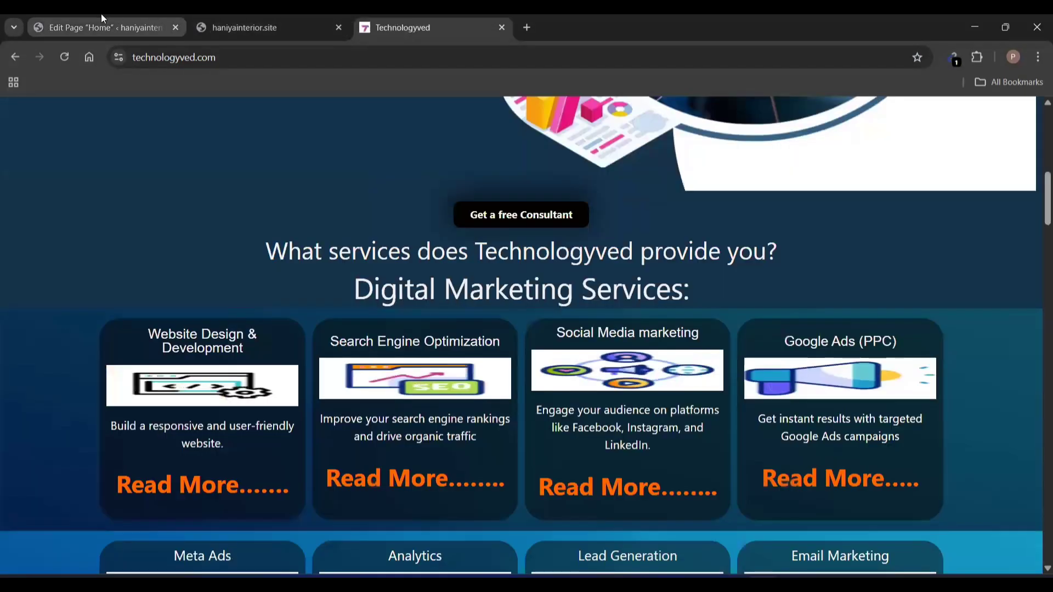
- Return to the Home page editor, insert a Columns block with the 100 layout under the title and clear the block search
left_click(102, 16)
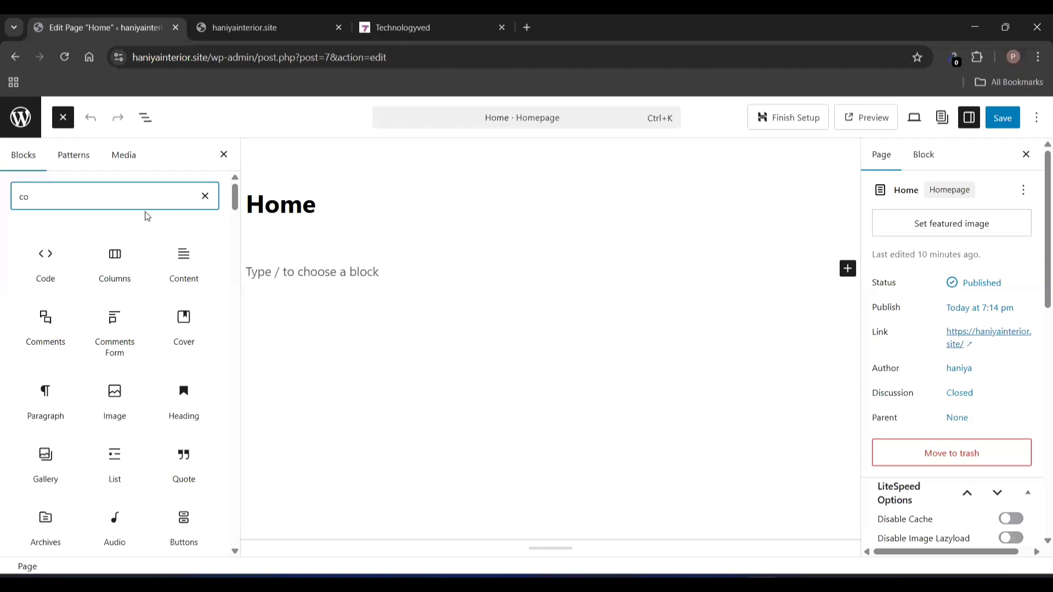
type("lum")
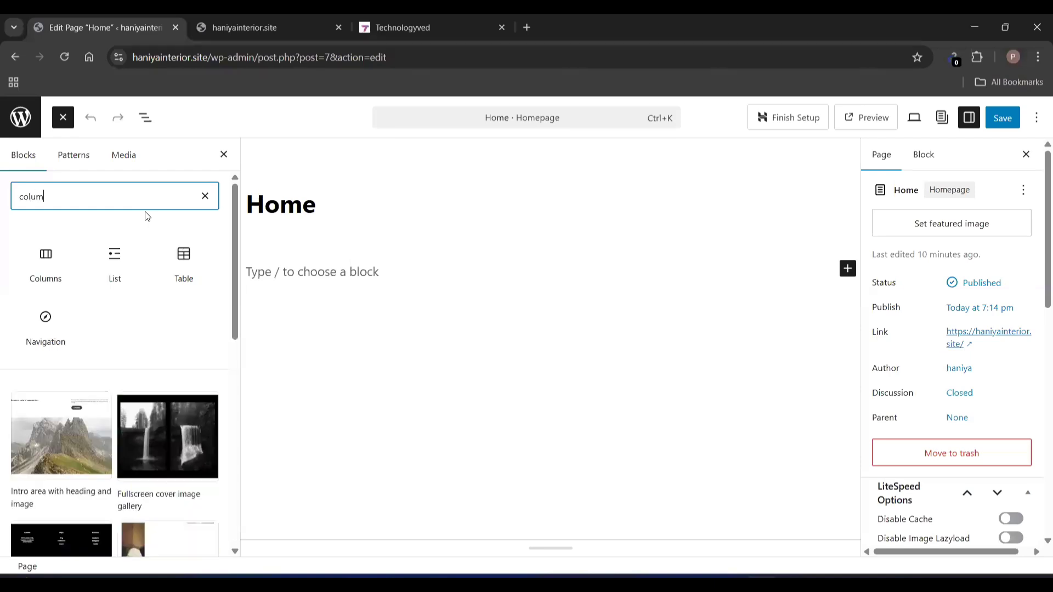
type("ns")
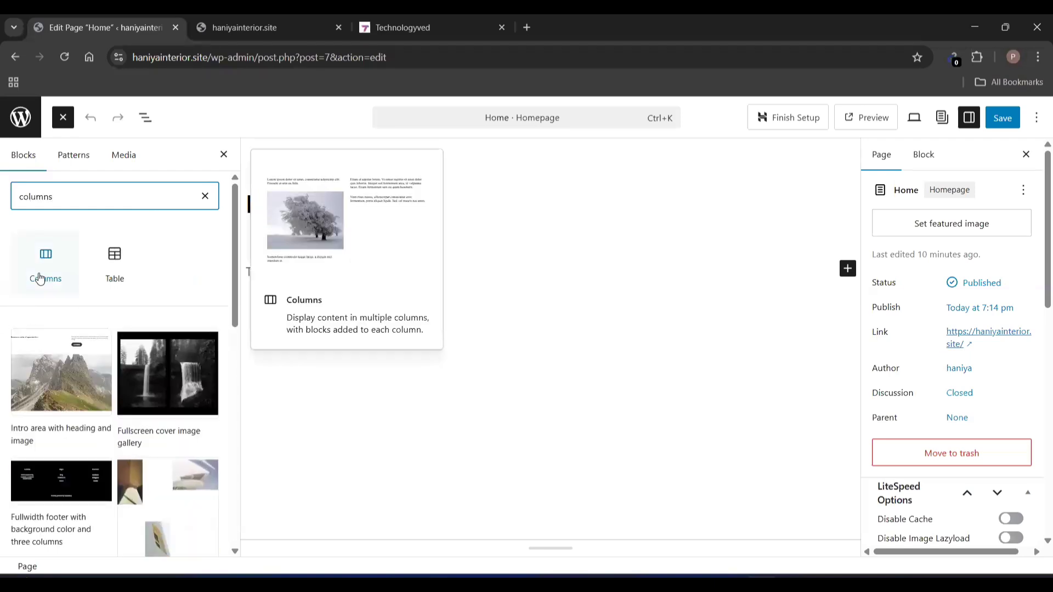
left_click_drag(40, 279, 286, 250)
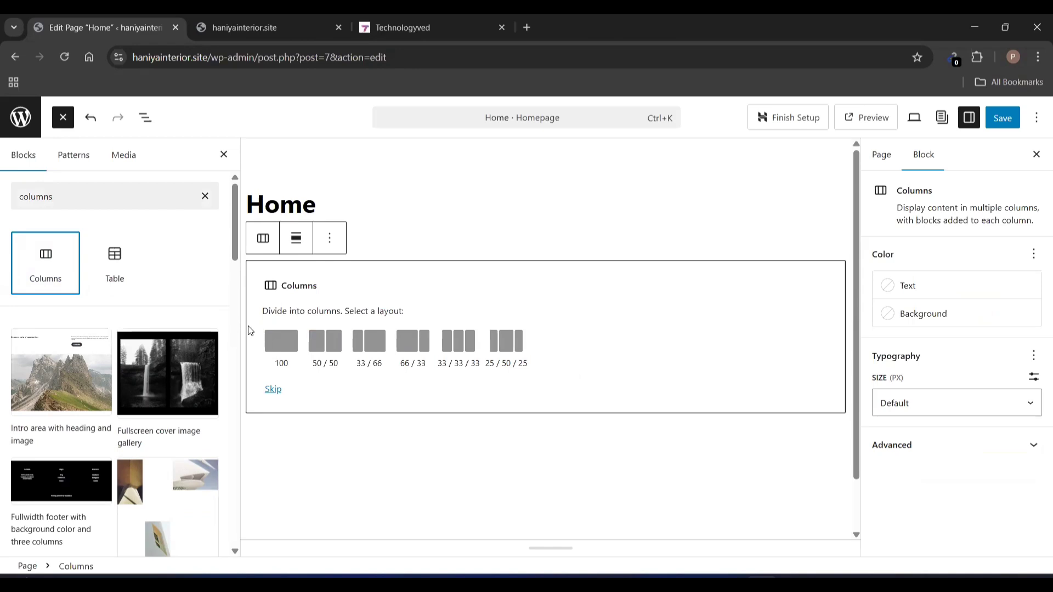
left_click(274, 345)
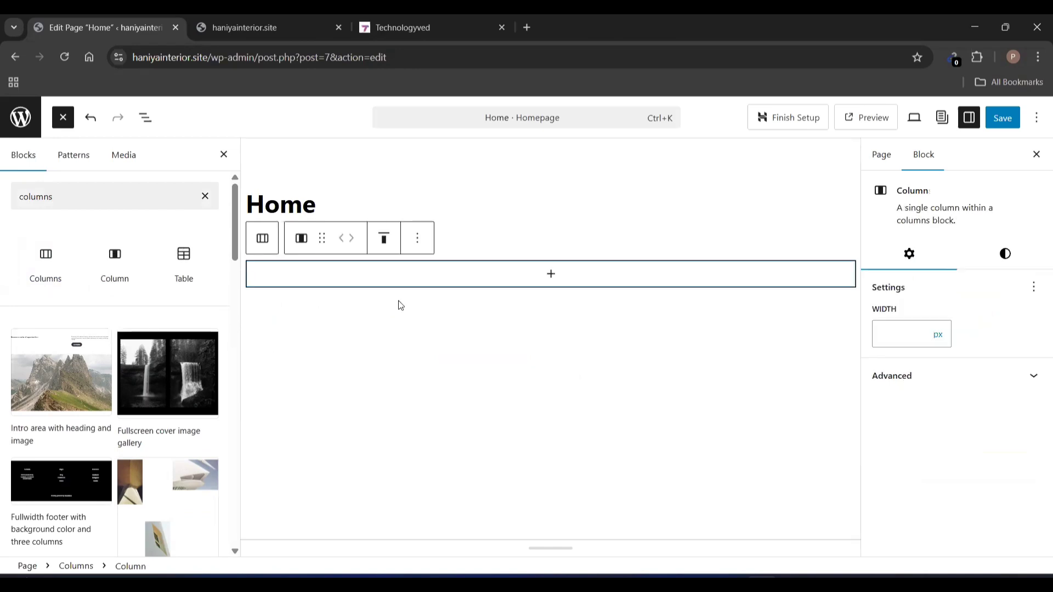
left_click(204, 199)
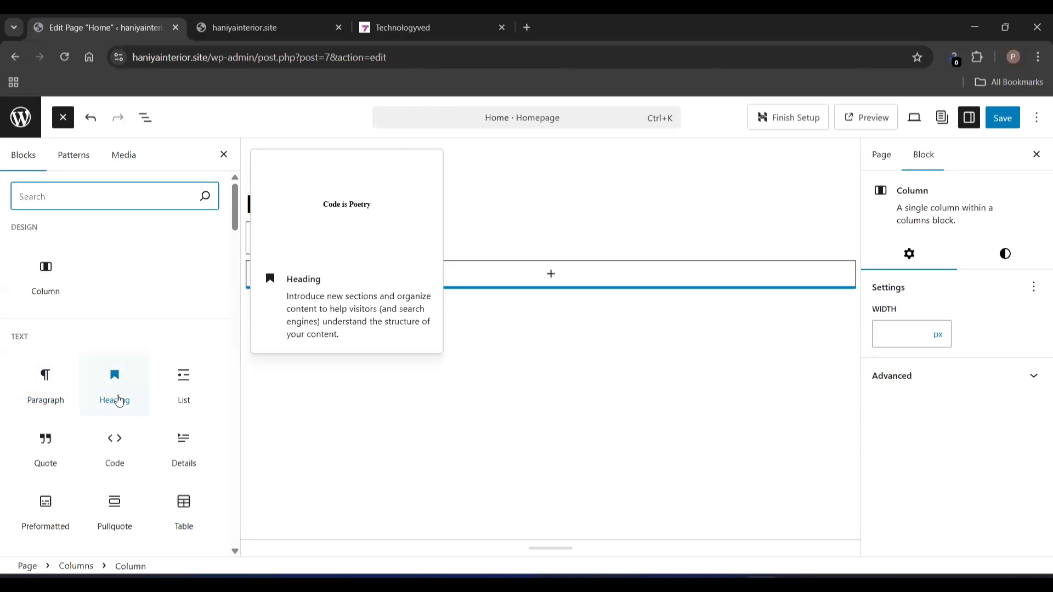
left_click_drag(119, 402, 317, 277)
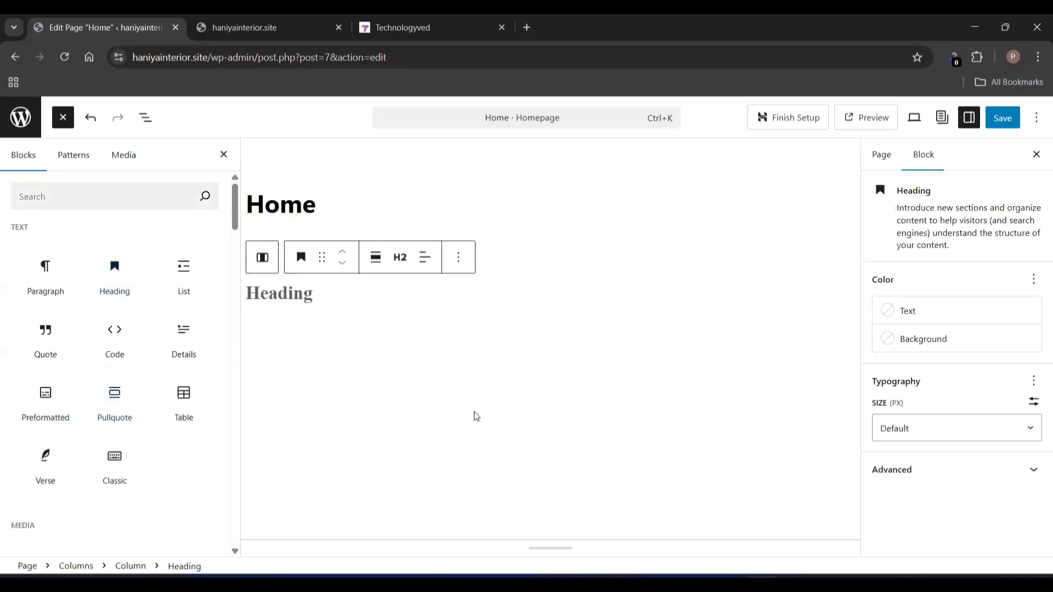
left_click(293, 299)
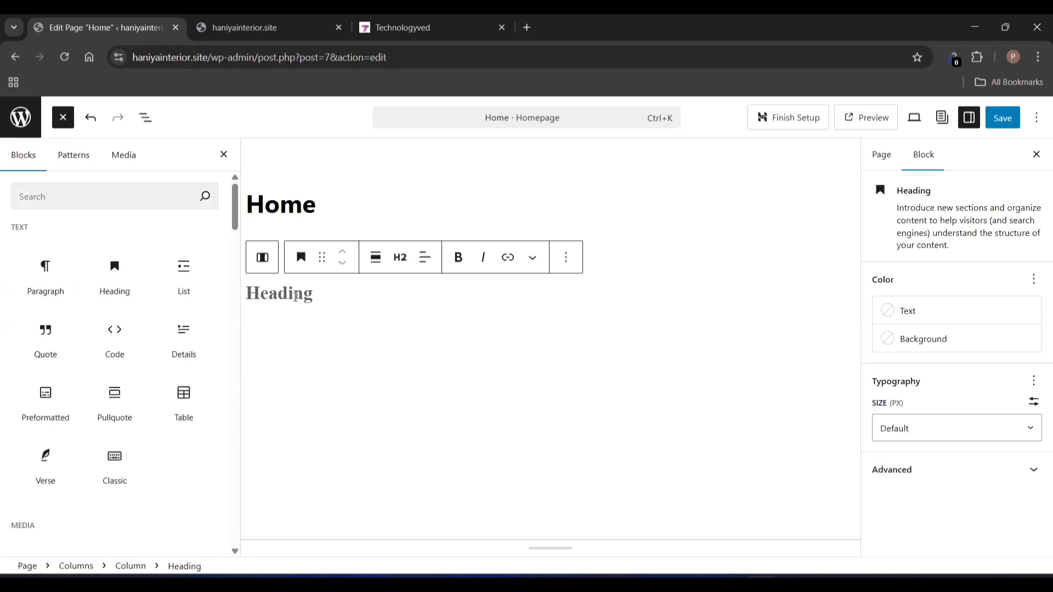
type("t")
key("BackSpace")
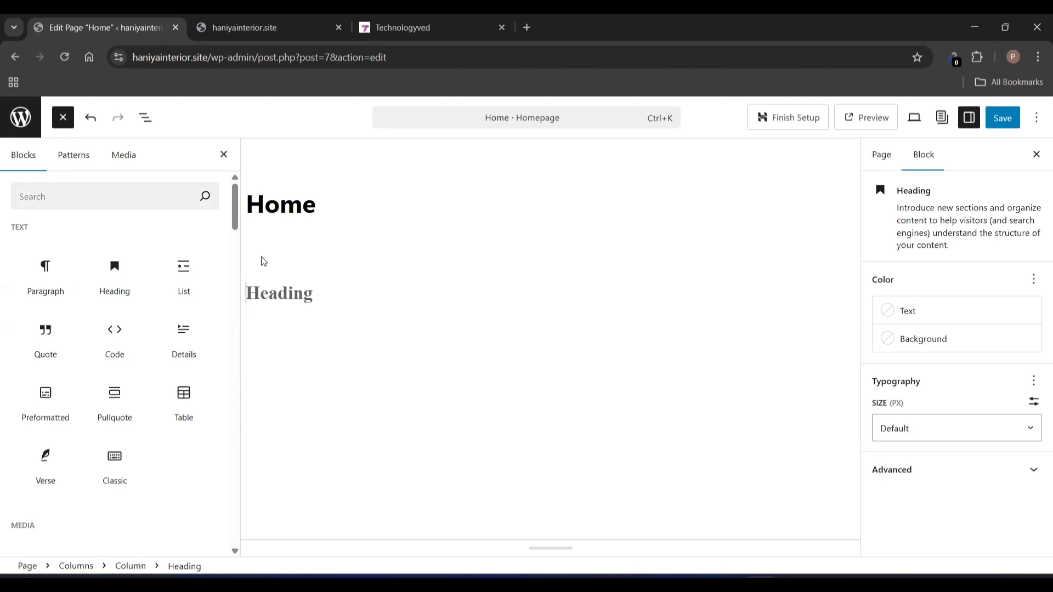
key("BackSpace")
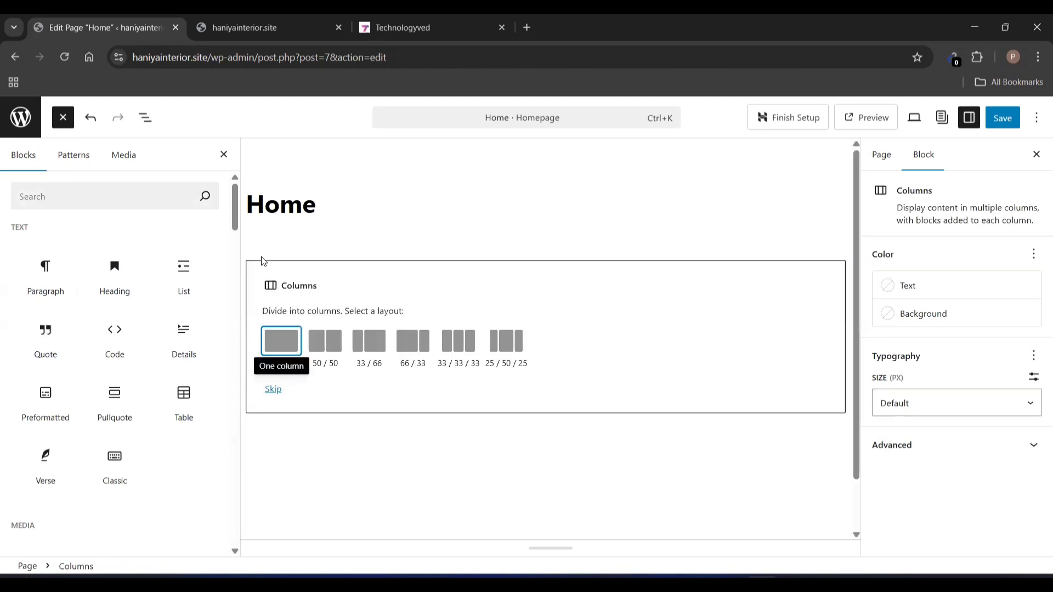
- Give the Columns block the one-column layout, place a Heading block inside the column and set it to Heading 1
left_click(277, 341)
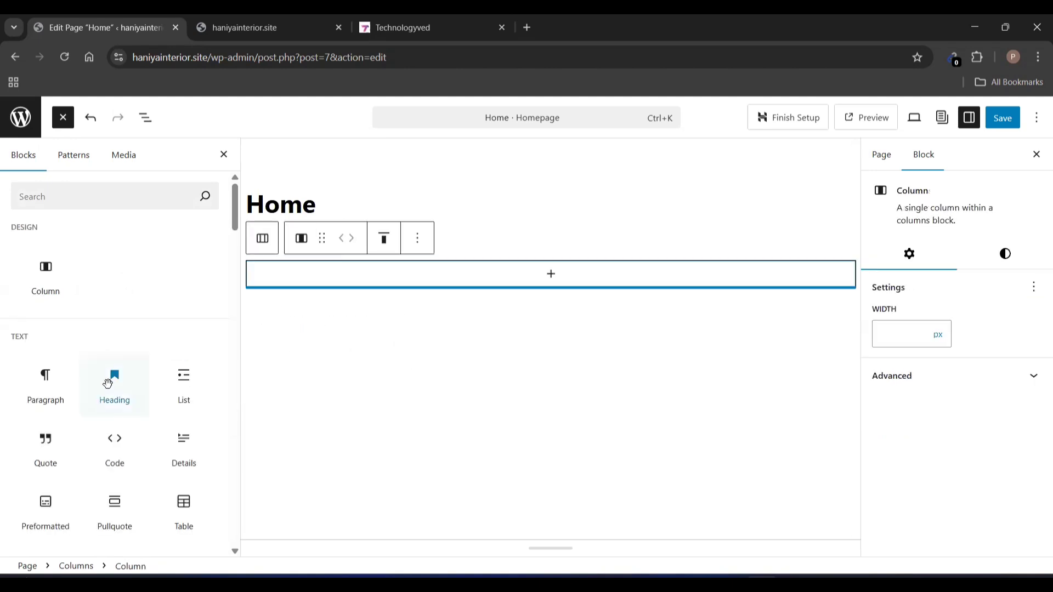
left_click_drag(113, 376, 335, 272)
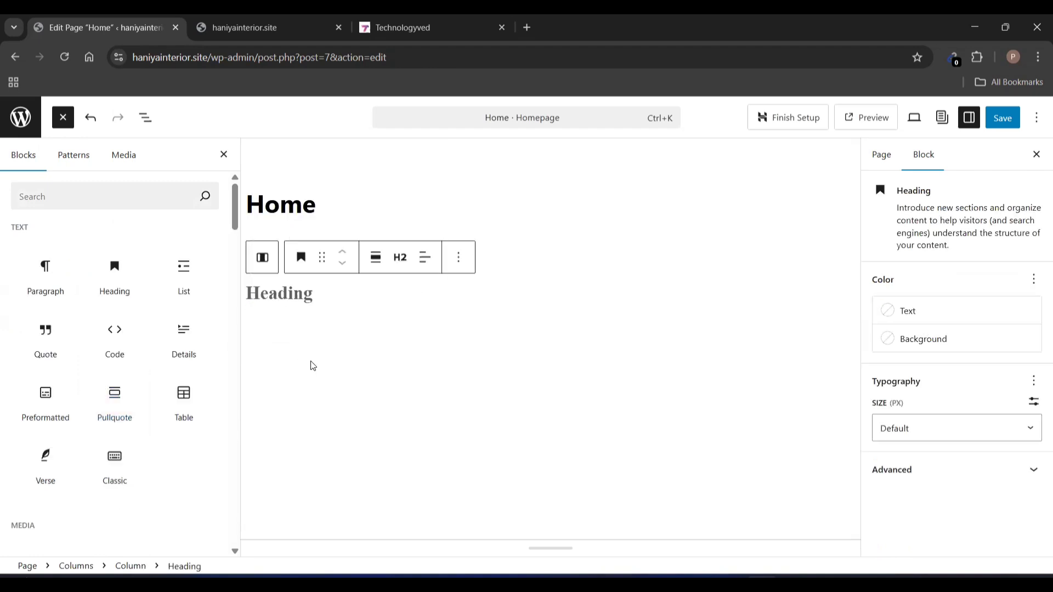
left_click(286, 293)
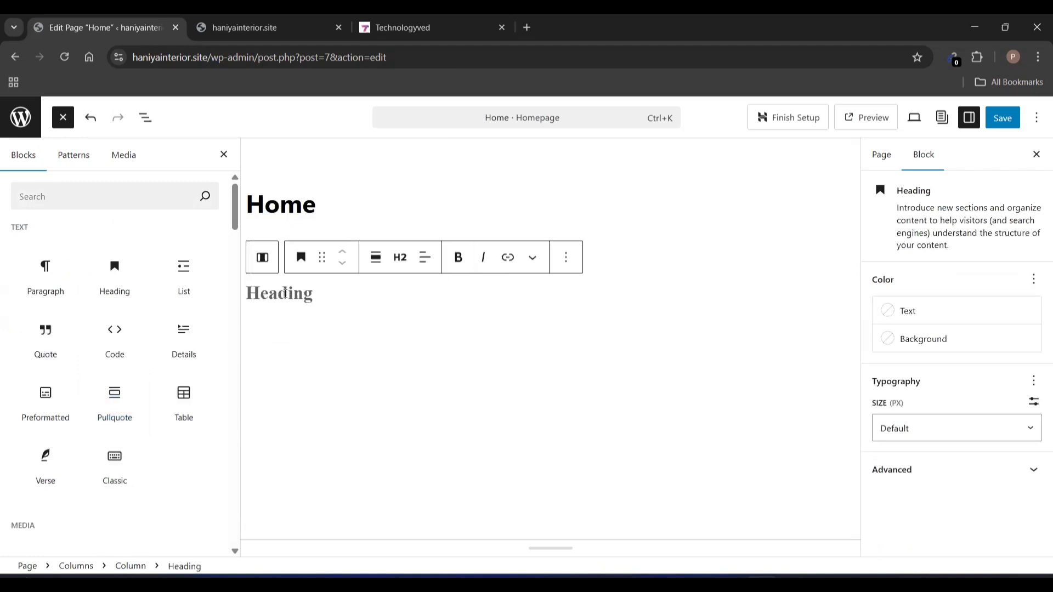
left_click(400, 257)
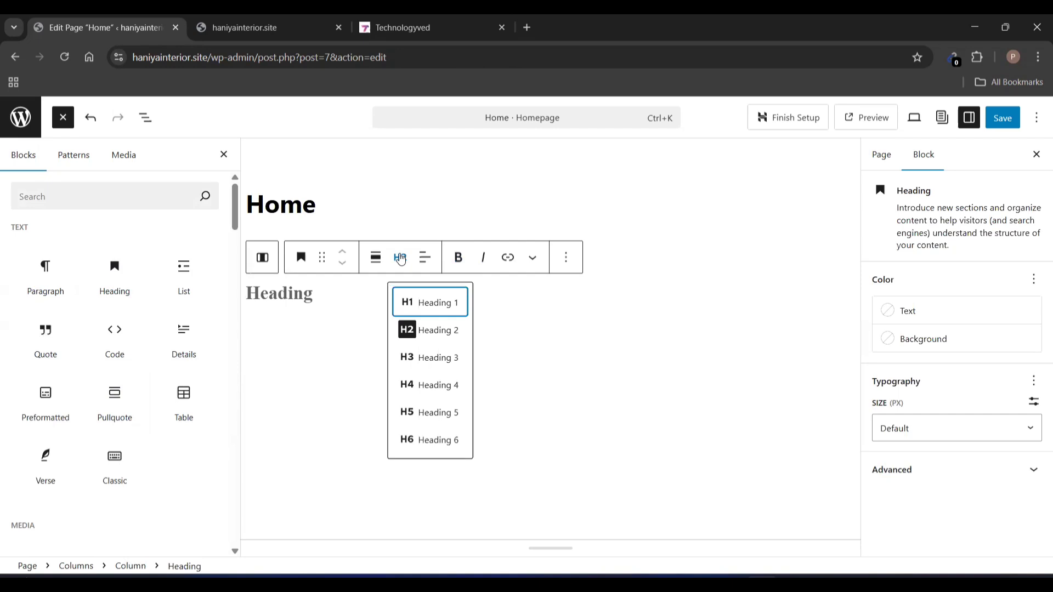
left_click(422, 313)
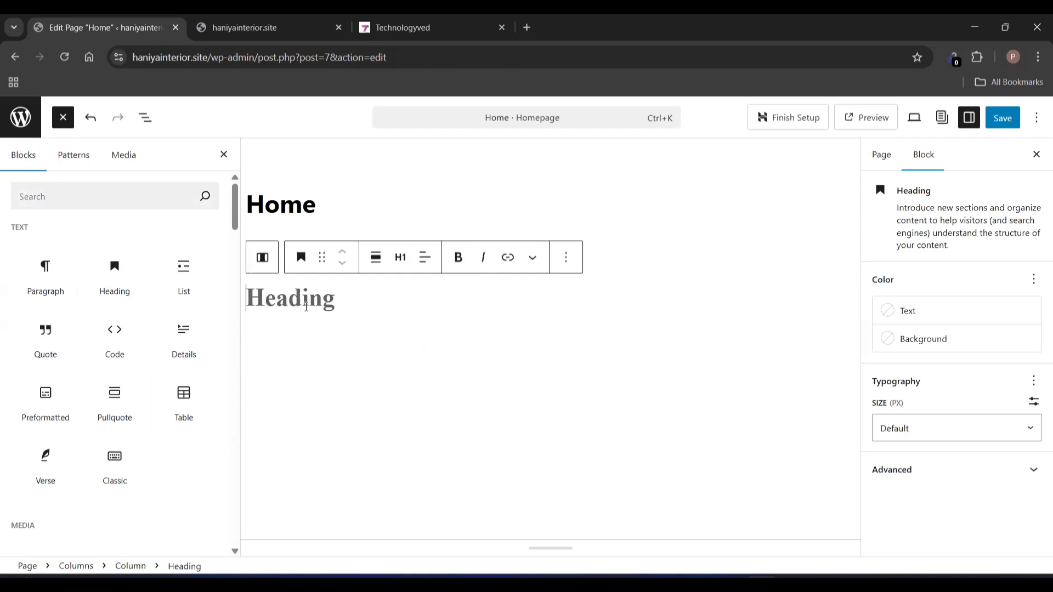
- Enter "The india is most fav. cun." as the heading text in the column and save the Home page
type("The")
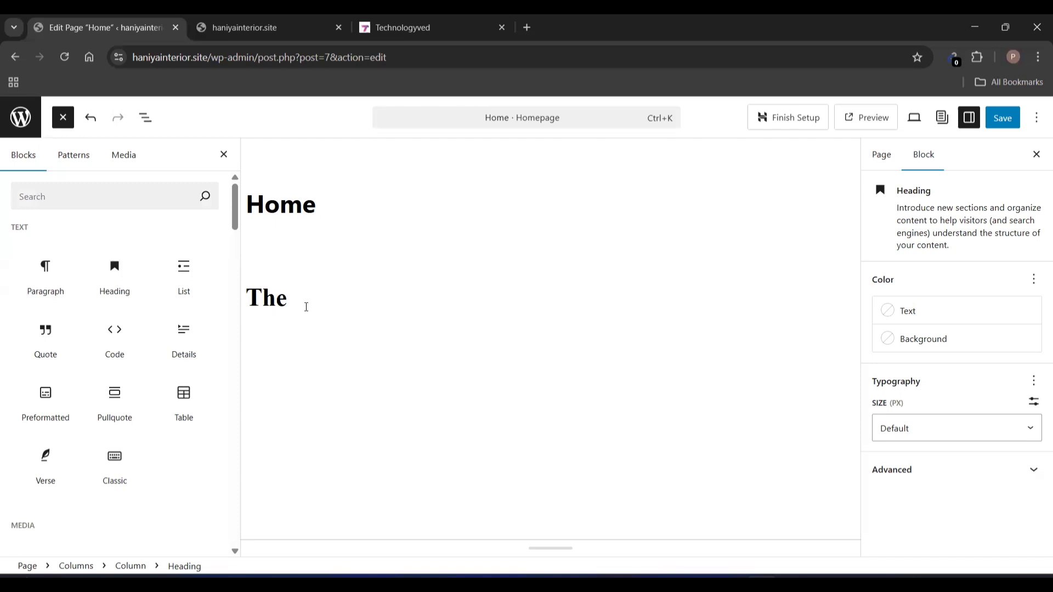
type(" indian")
key("BackSpace")
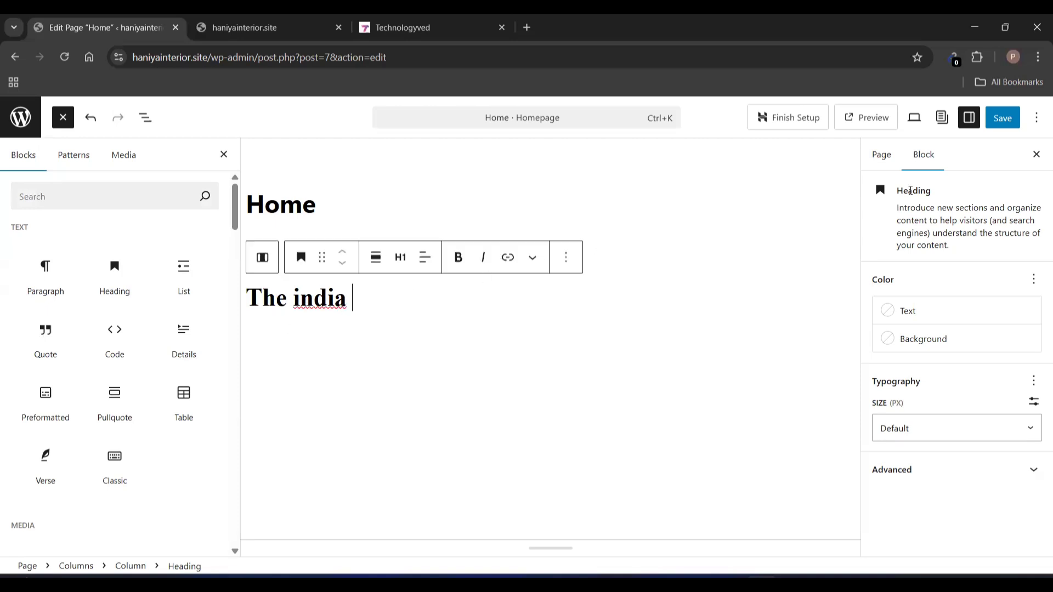
type("i")
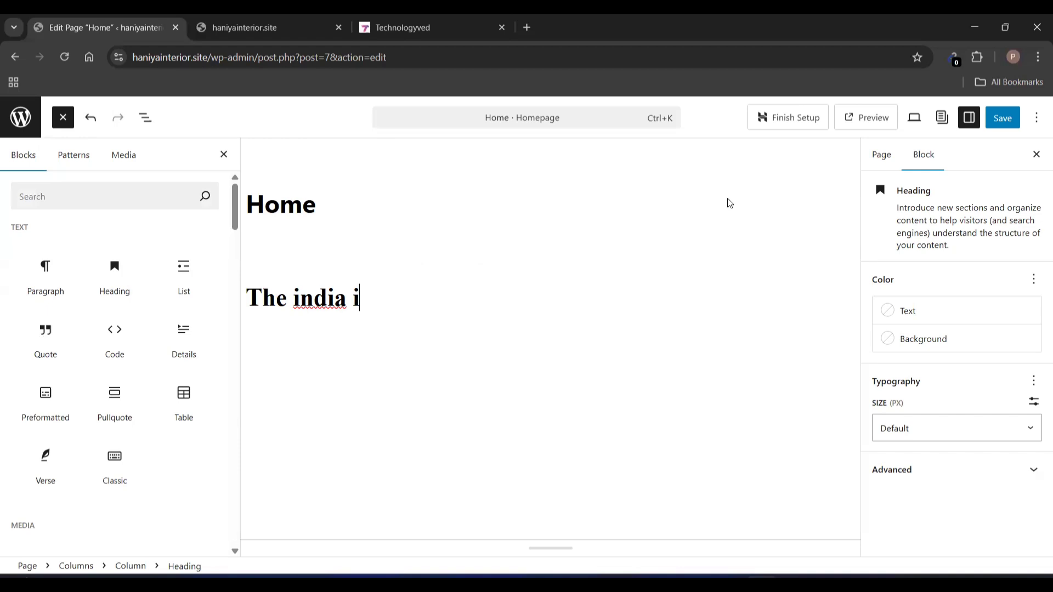
type("s most ")
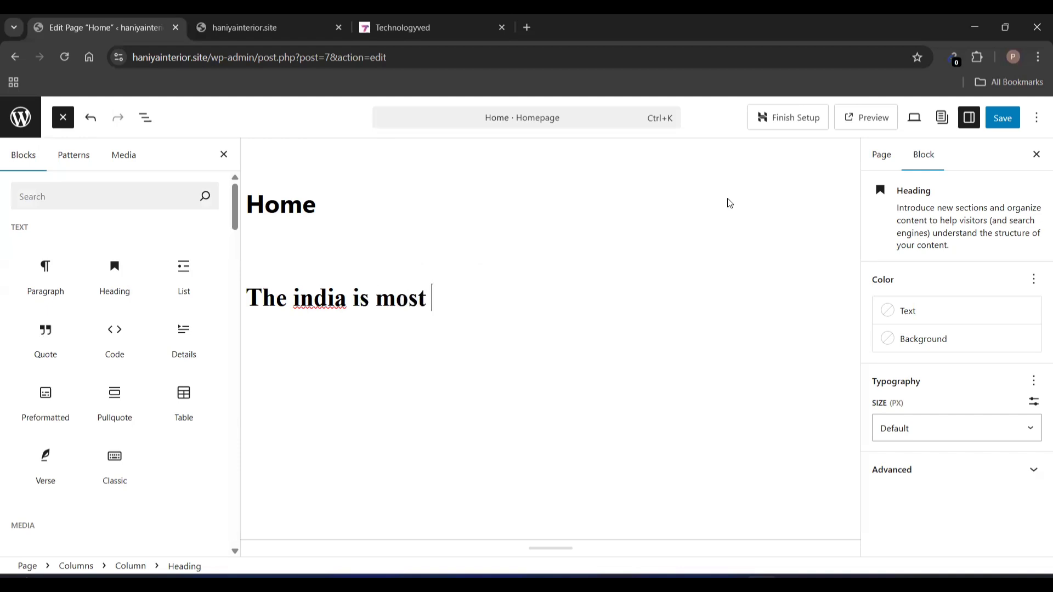
type("fav. cou==")
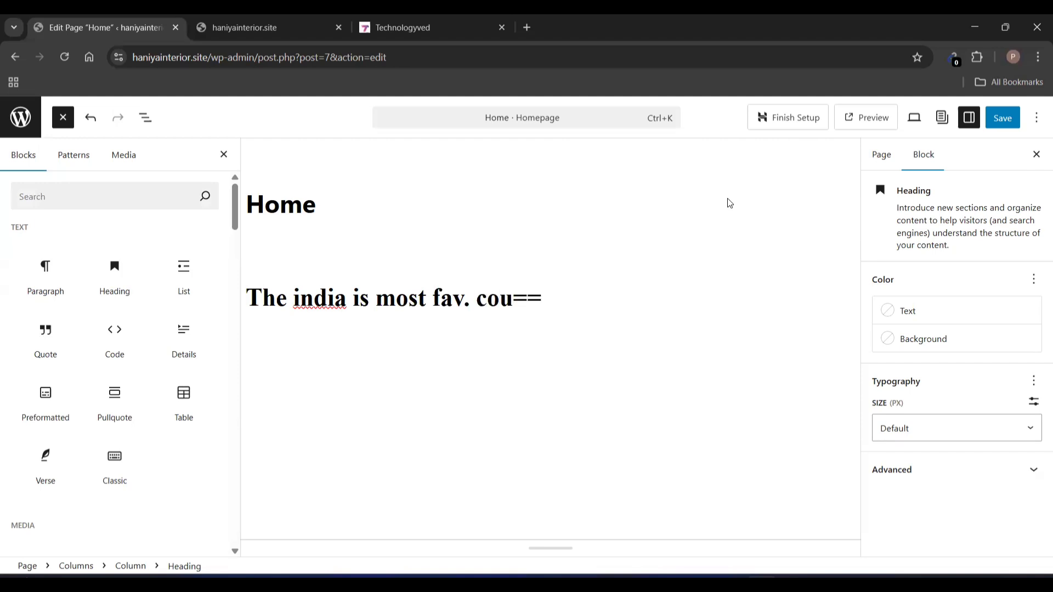
key("BackSpace")
key("BackSpace")
key("BackSpace")
key("BackSpace")
type("un.")
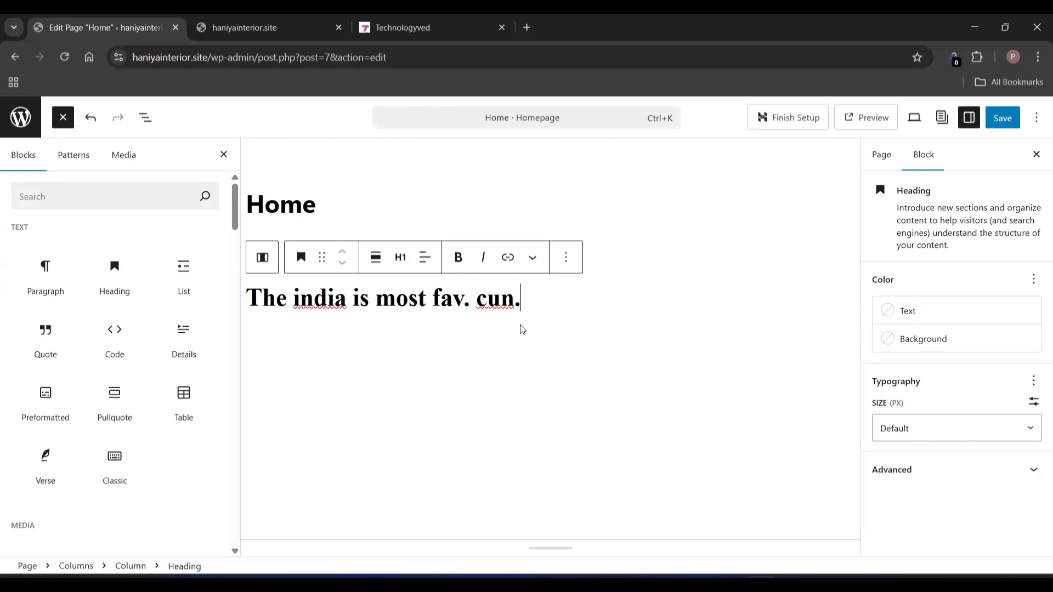
left_click(998, 120)
left_click(1011, 116)
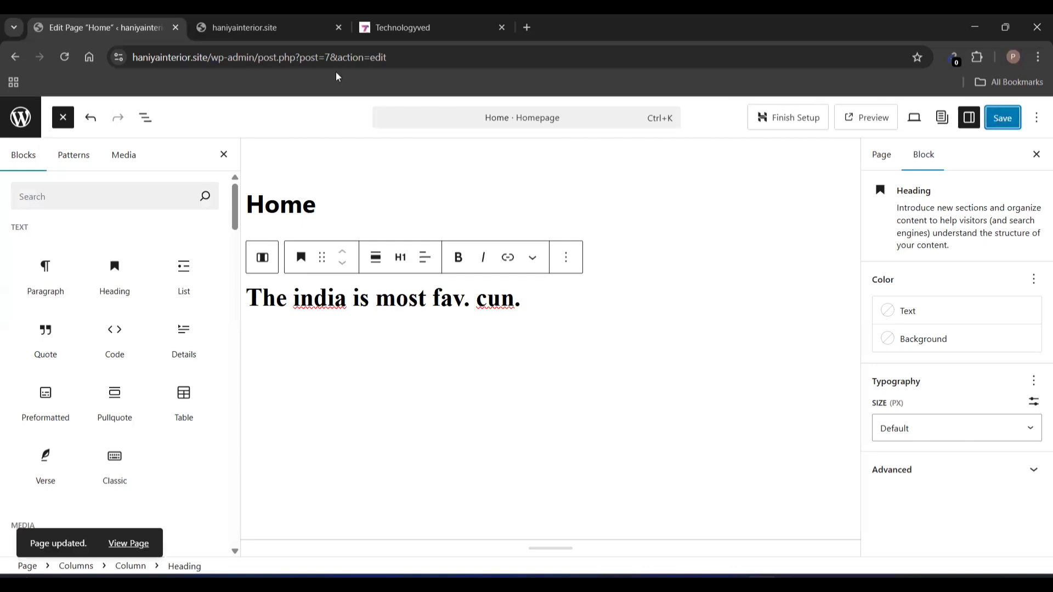
- Reload the live haniyainterior.site home page and compare its heading with the page editor
left_click(281, 19)
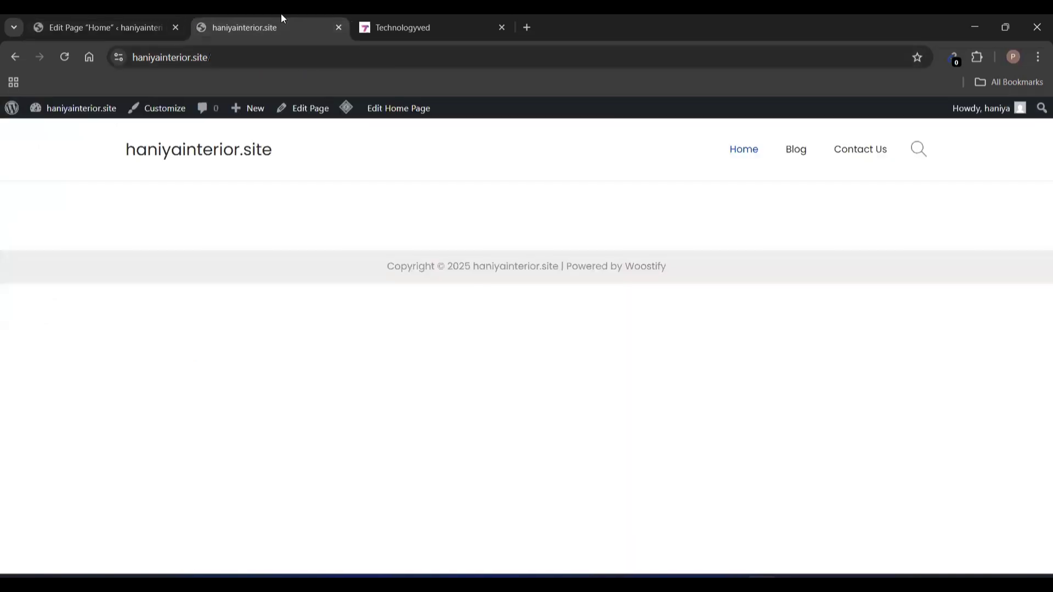
left_click(66, 56)
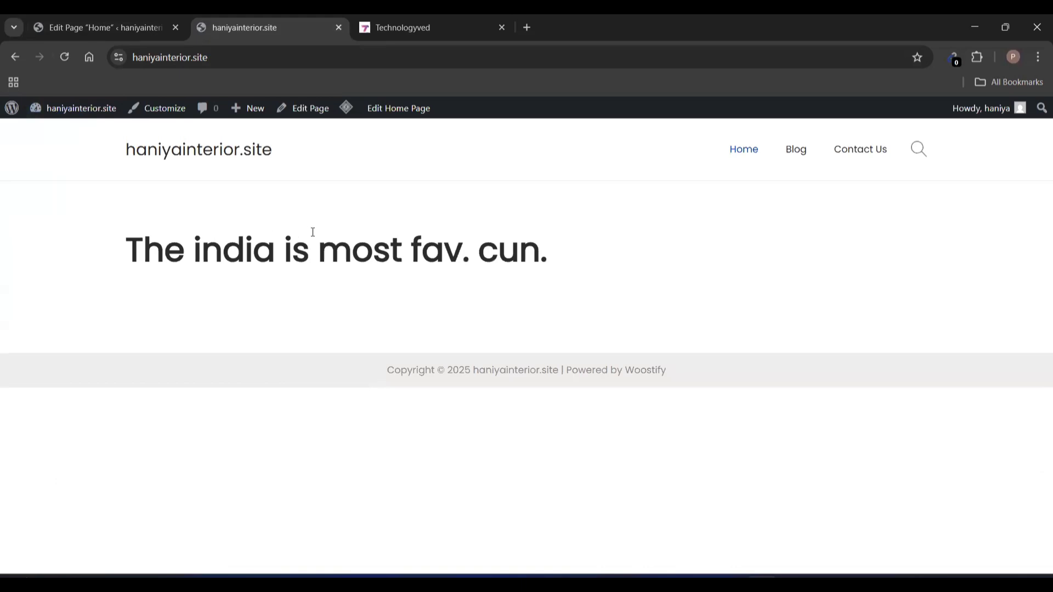
triple_click(161, 245)
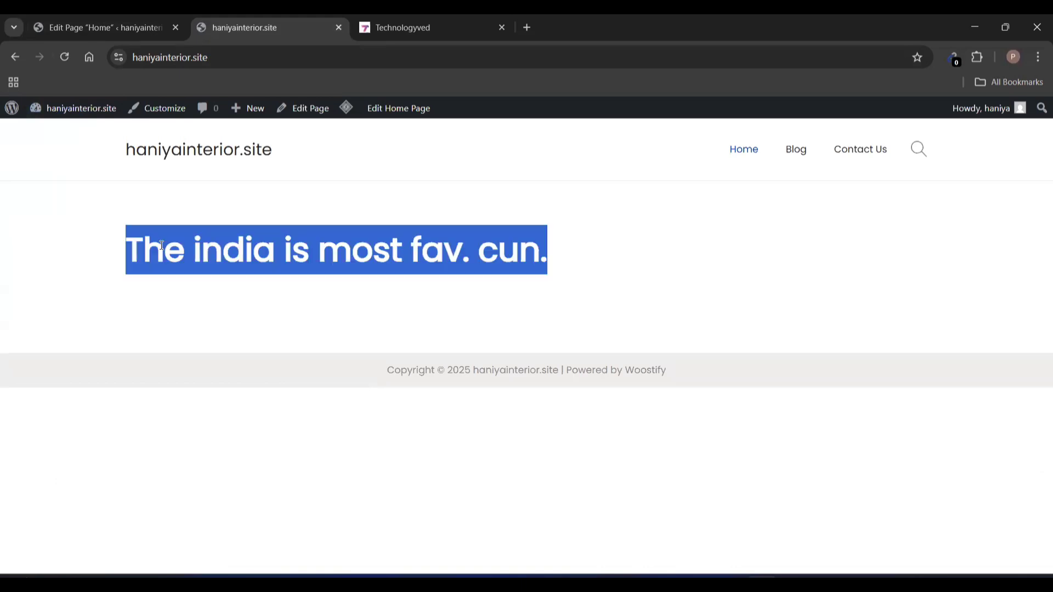
left_click(269, 279)
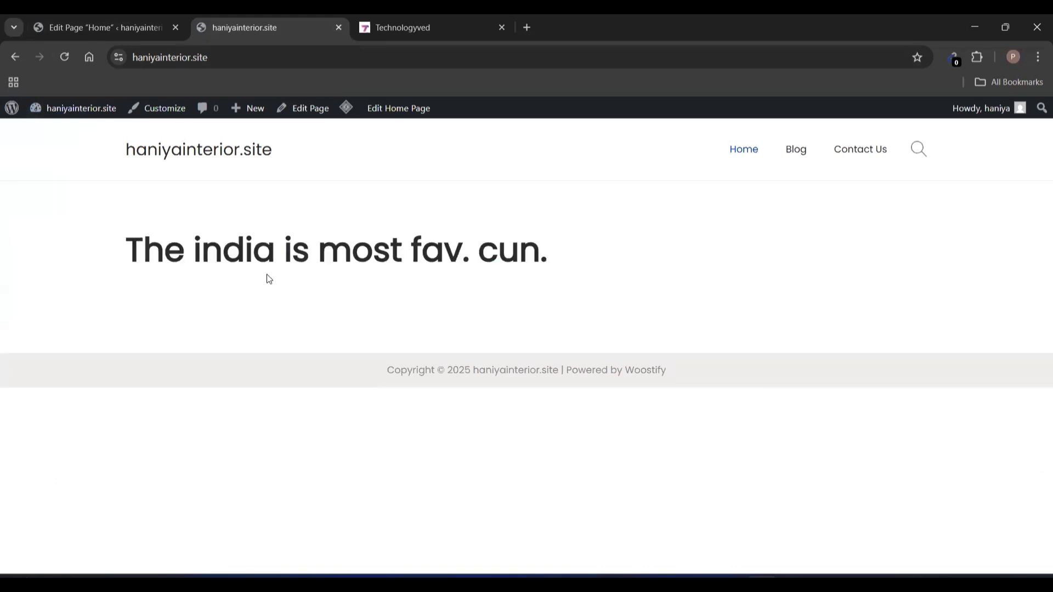
left_click(140, 15)
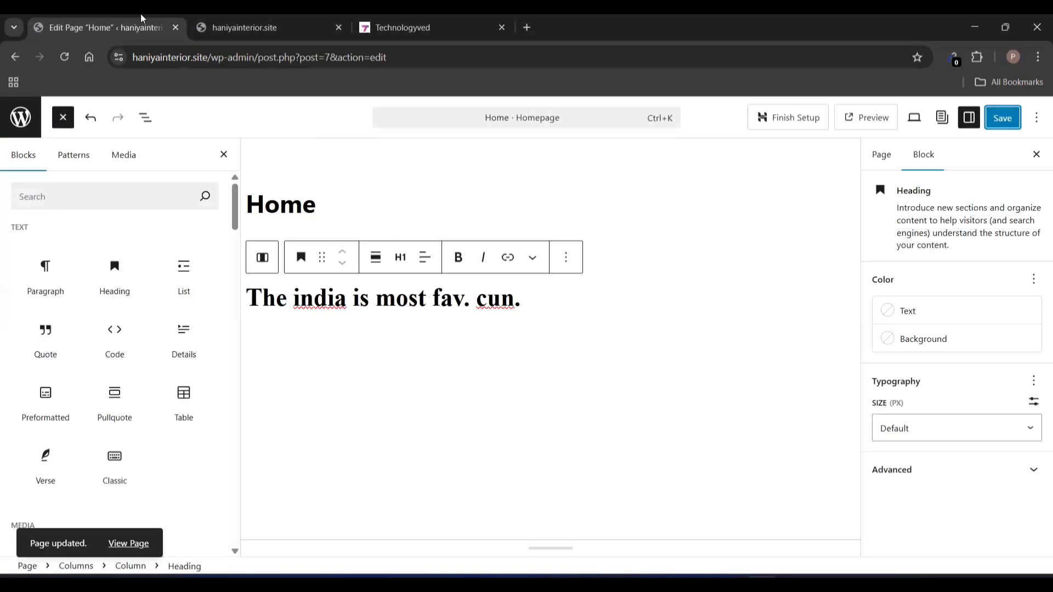
left_click(198, 15)
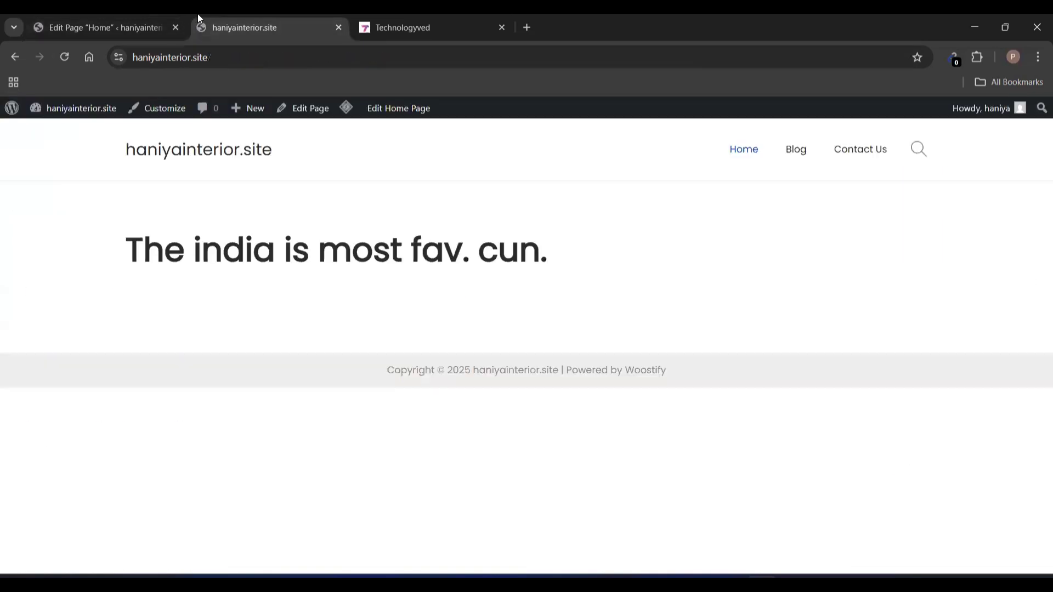
- Return to the Home page editor and place a Paragraph block below the heading inside the column
left_click(115, 16)
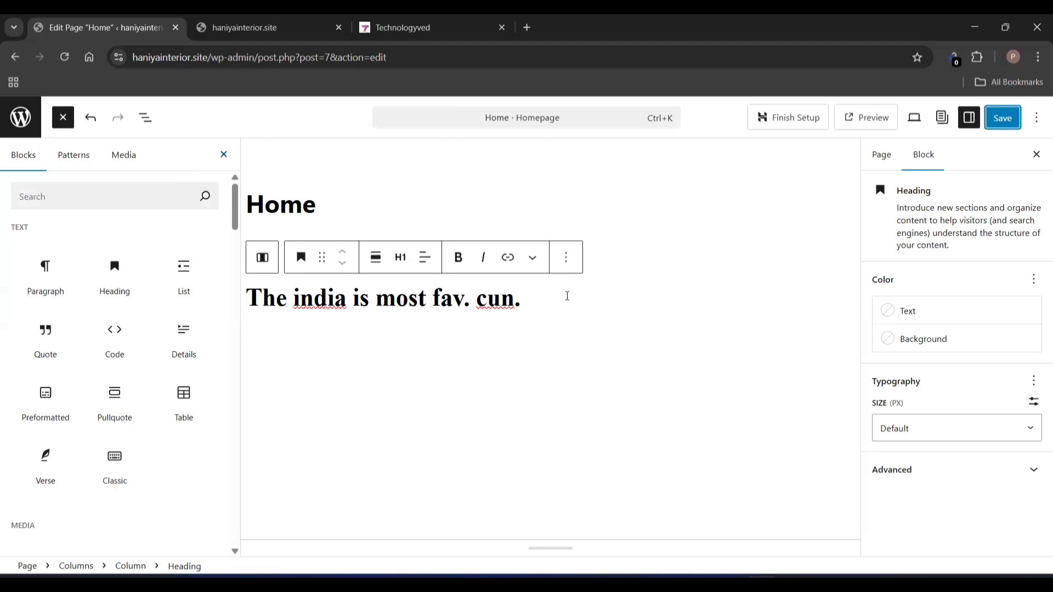
mouse_move(60, 282)
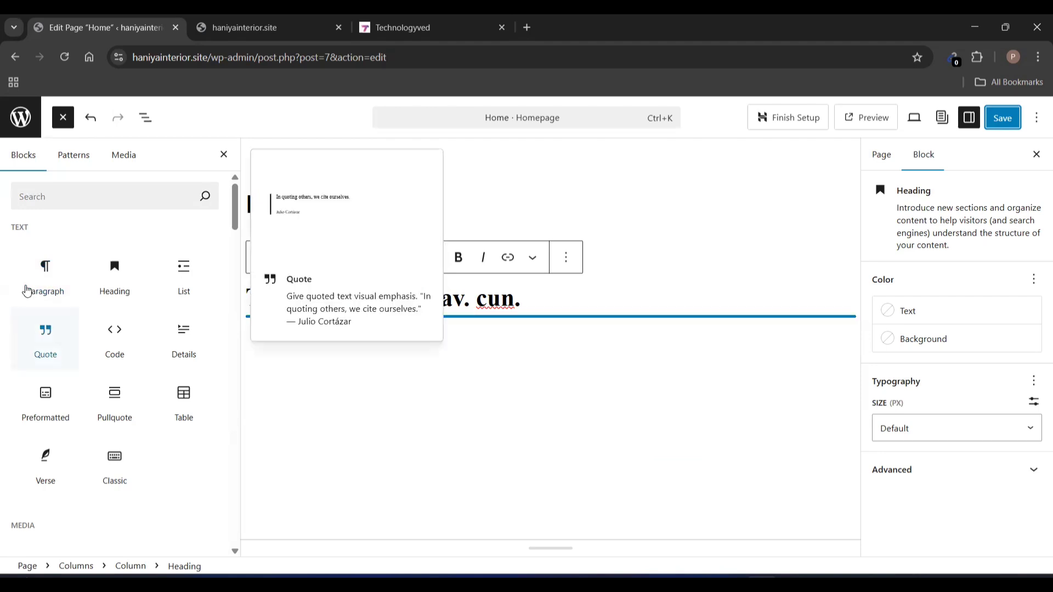
left_click_drag(34, 279, 329, 332)
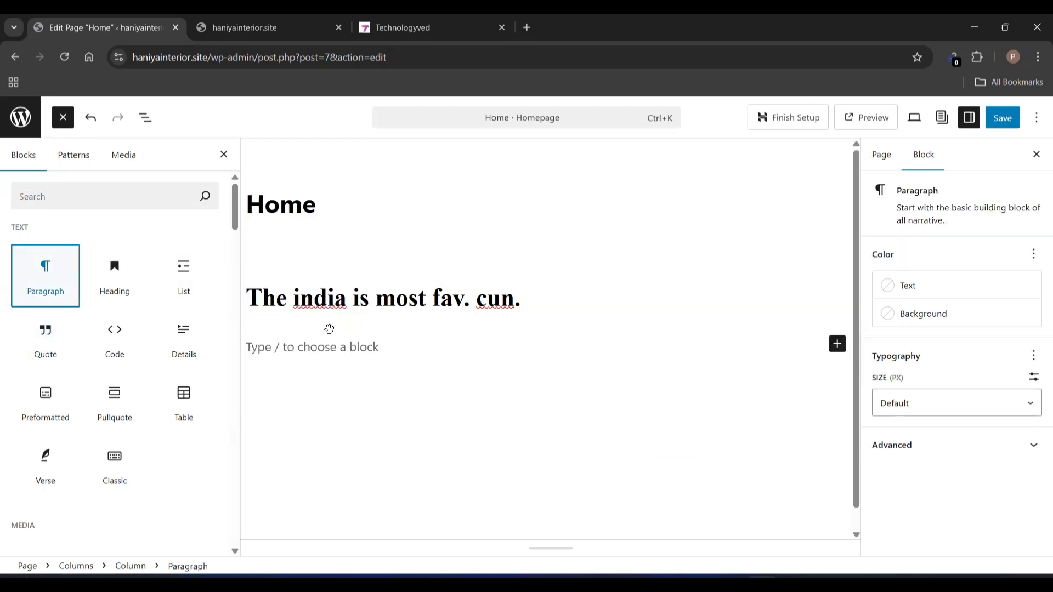
- Search the web for "gemini" in a new browser tab, open the Google Gemini site and close the history results
left_click(531, 19)
type("ge")
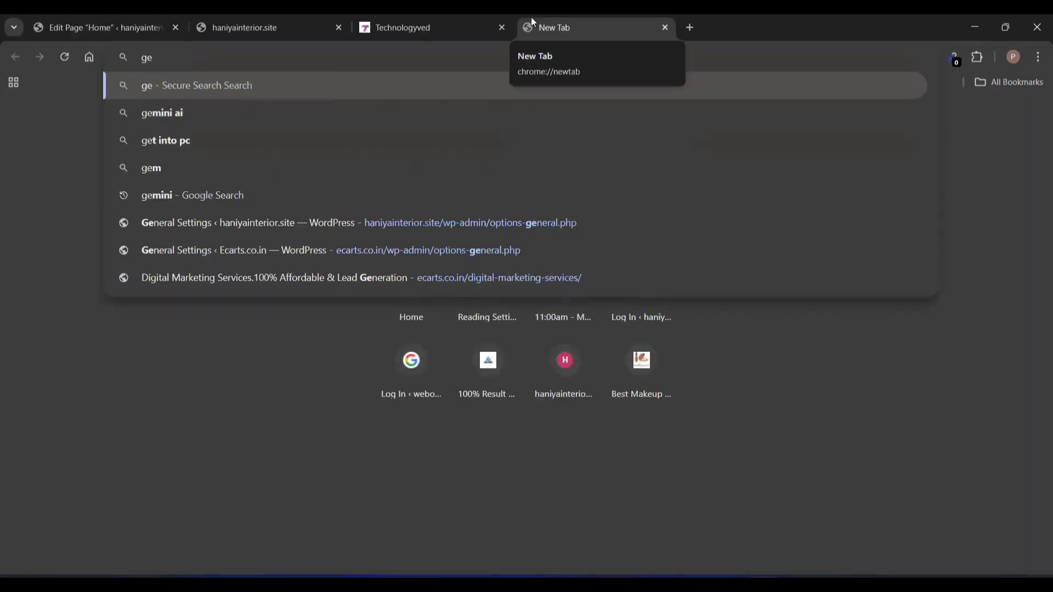
type("me")
key("Down")
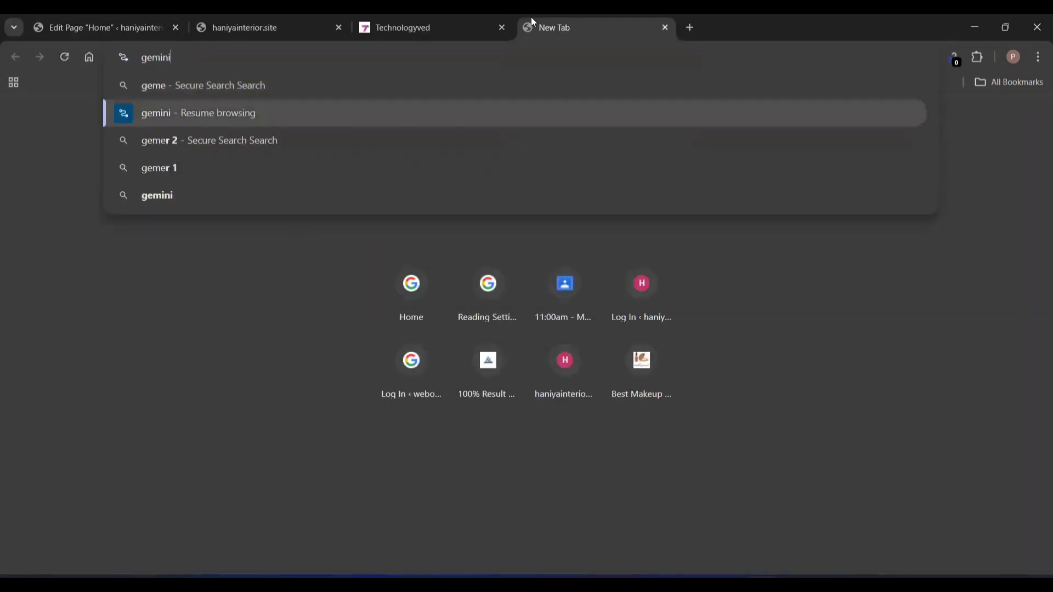
key("Return")
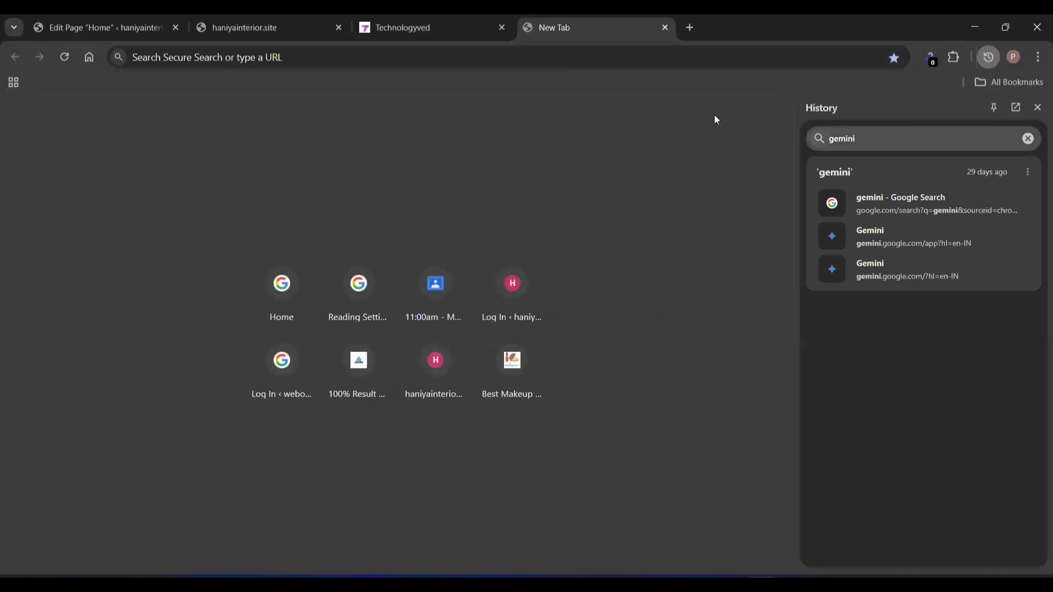
left_click(613, 57)
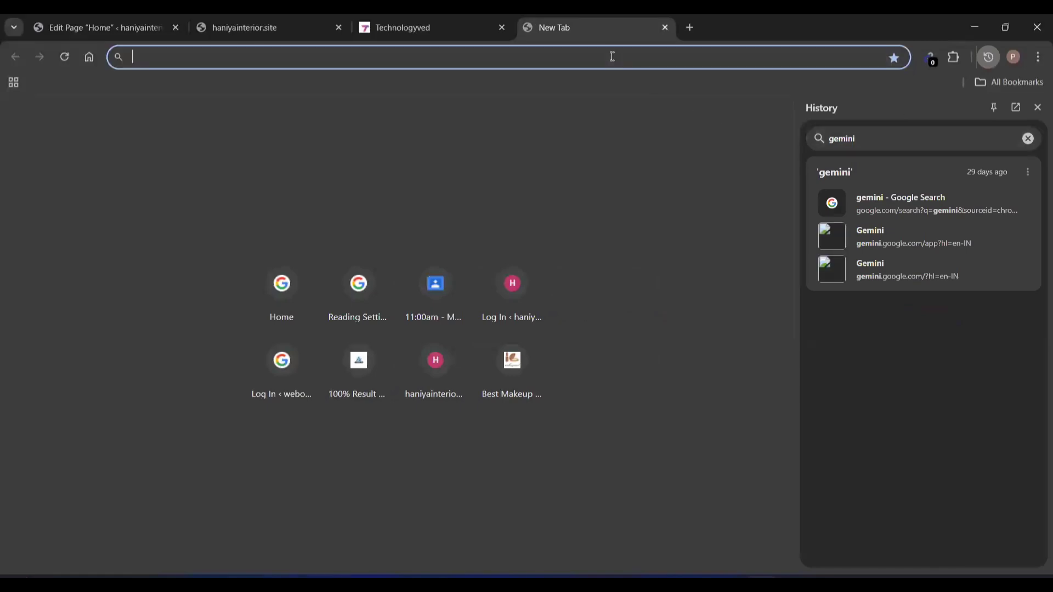
type("gemini")
key("Return")
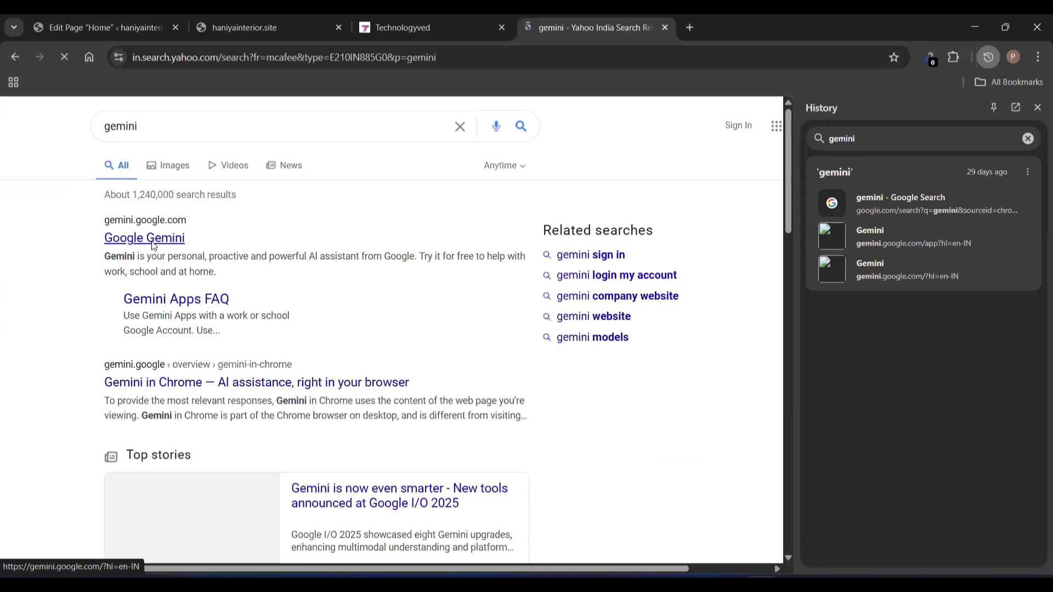
left_click(154, 238)
left_click(1037, 107)
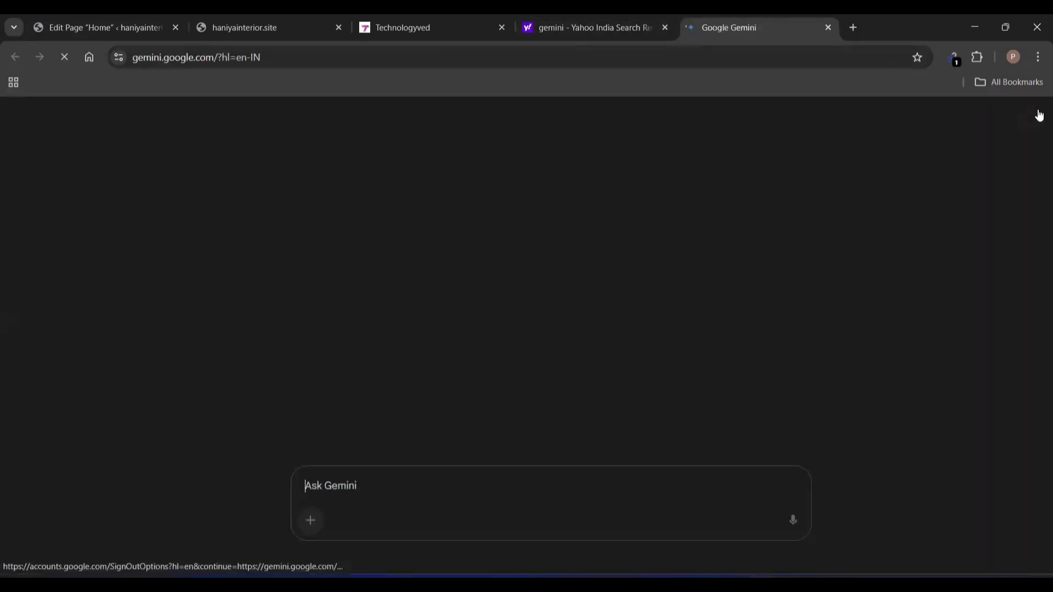
- Glance at the Technologyved site, return to Gemini and submit the prompt "Write the content 200 words for technology"
left_click(483, 16)
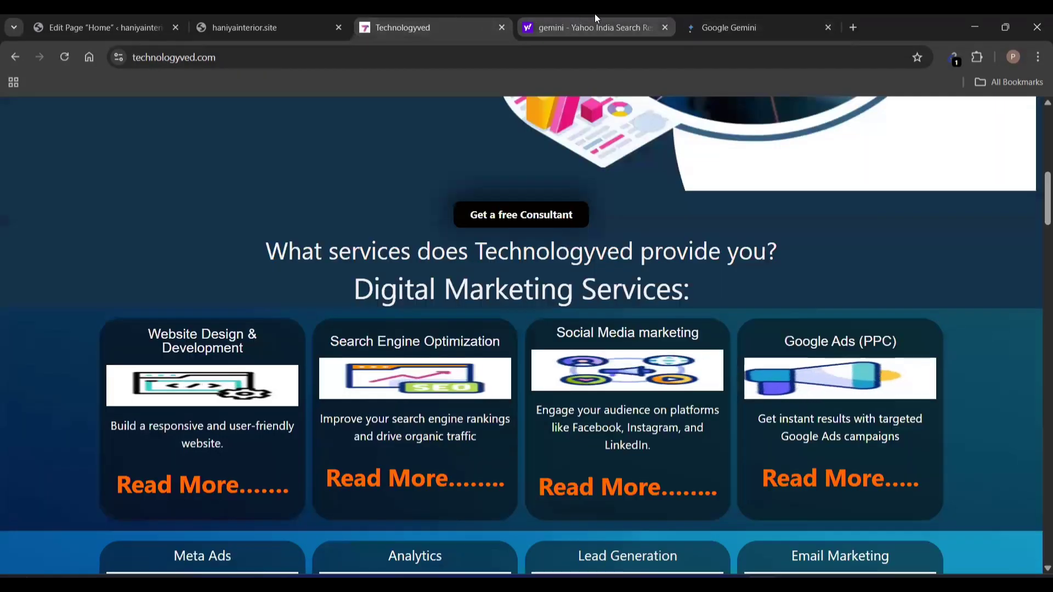
left_click(728, 14)
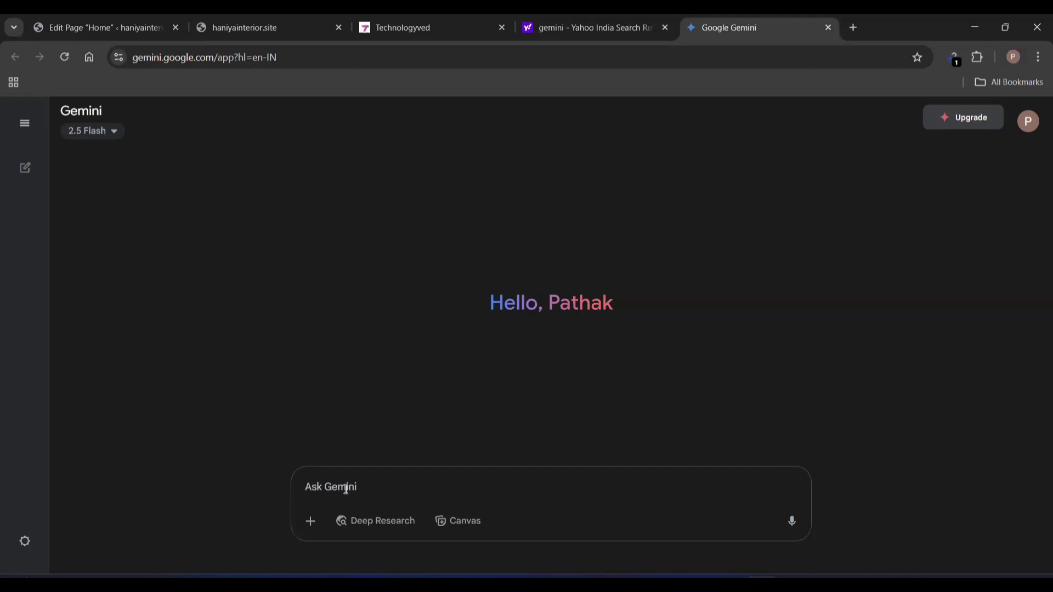
type("Wi")
type("ite t")
type("he cont")
type("ent")
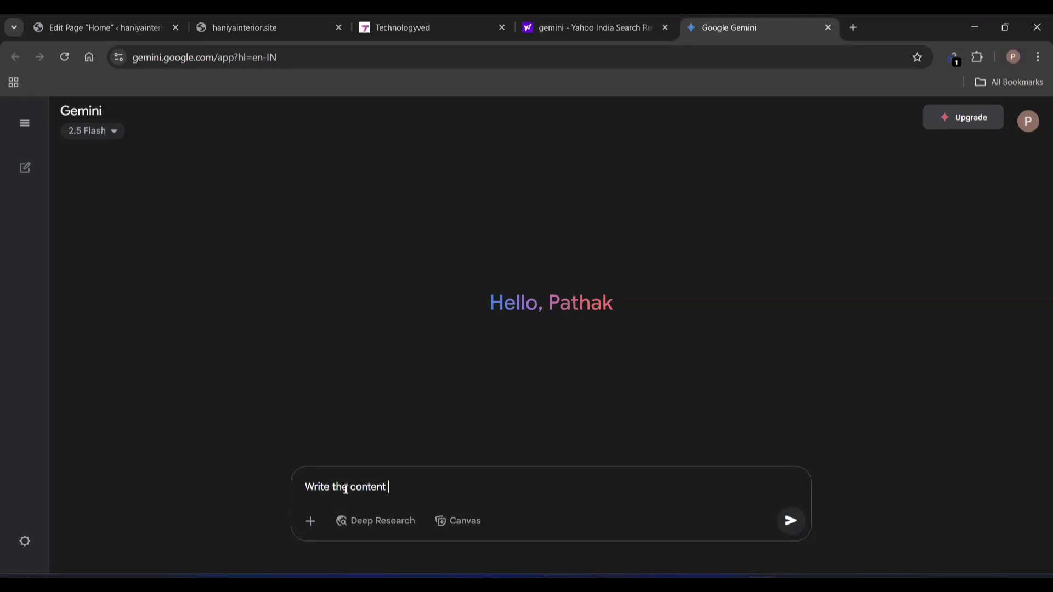
type(" 2000")
key("BackSpace")
type("words for technology")
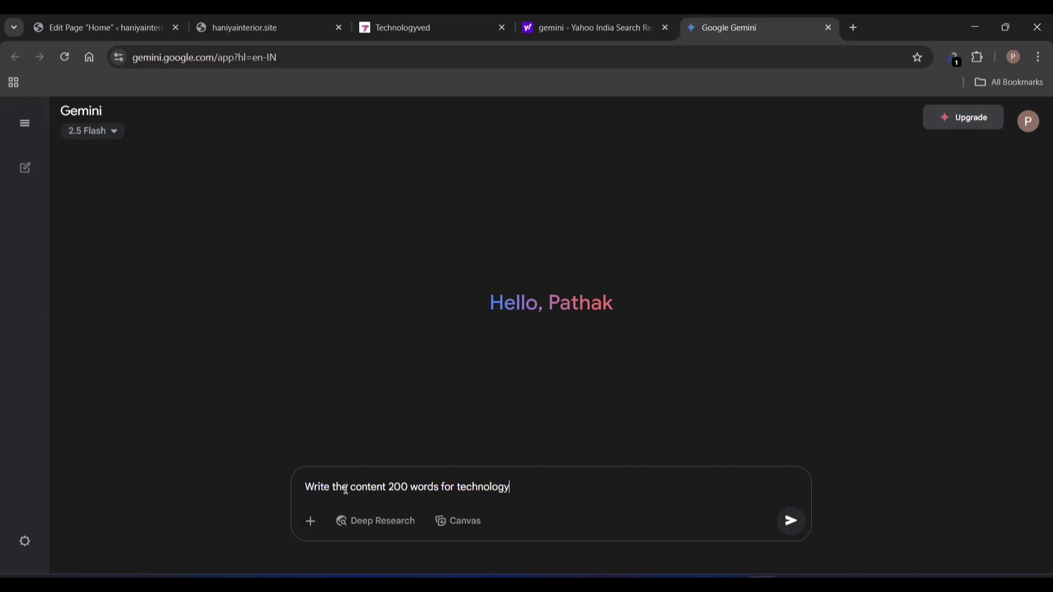
key("Return")
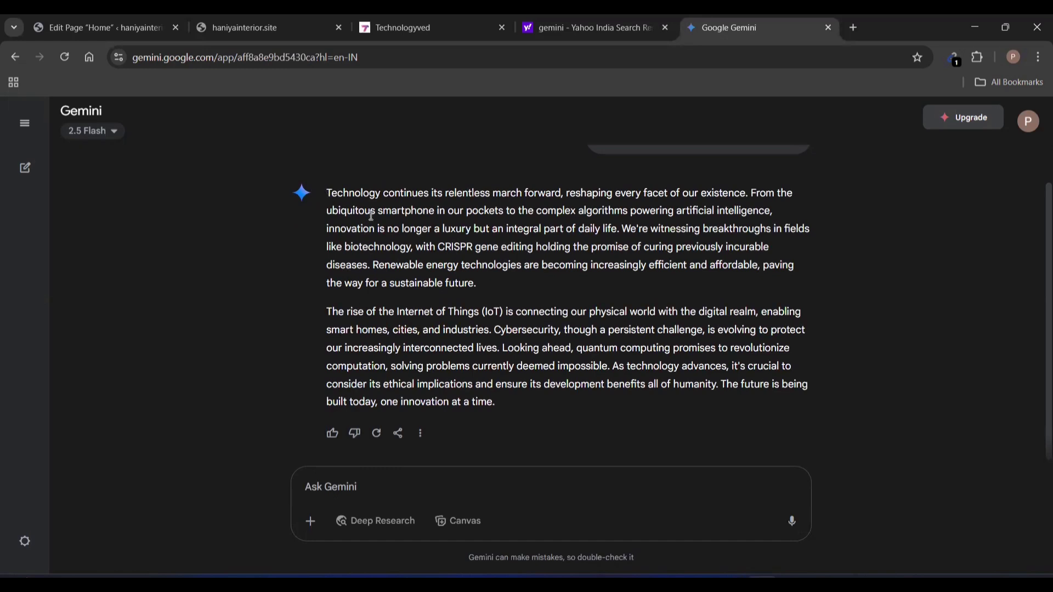
- Copy both paragraphs of Gemini's answer and paste them into the empty Paragraph block on the Home page
left_click_drag(327, 194, 501, 410)
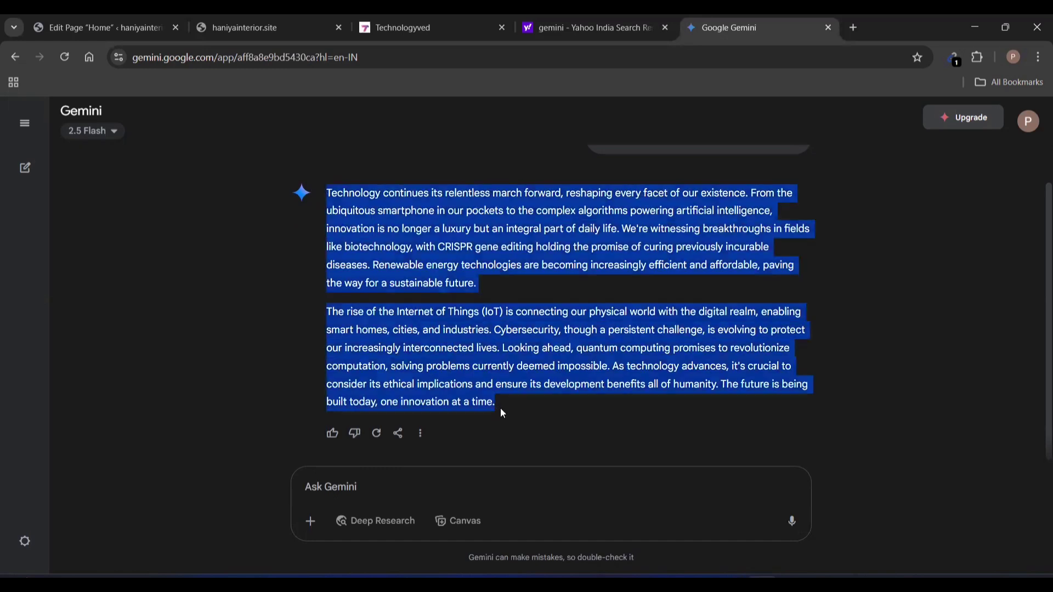
left_click(306, 16)
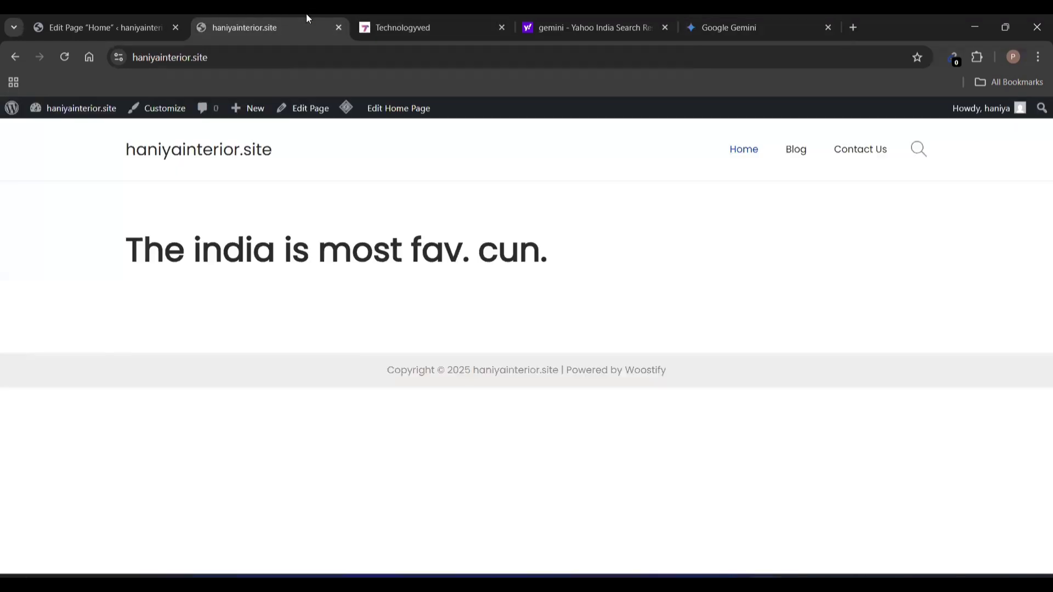
left_click(126, 14)
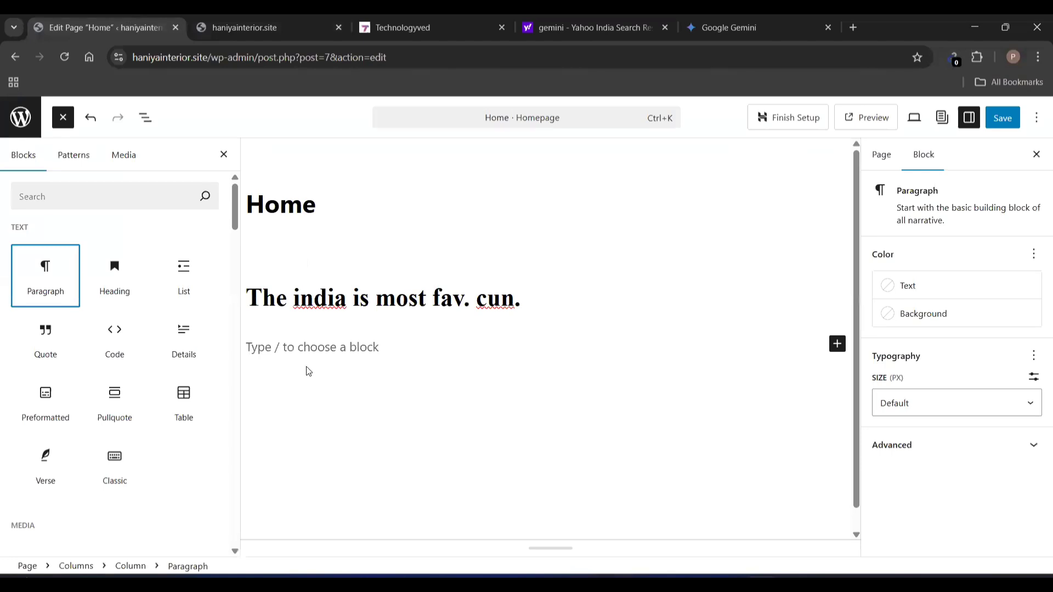
mouse_move(49, 269)
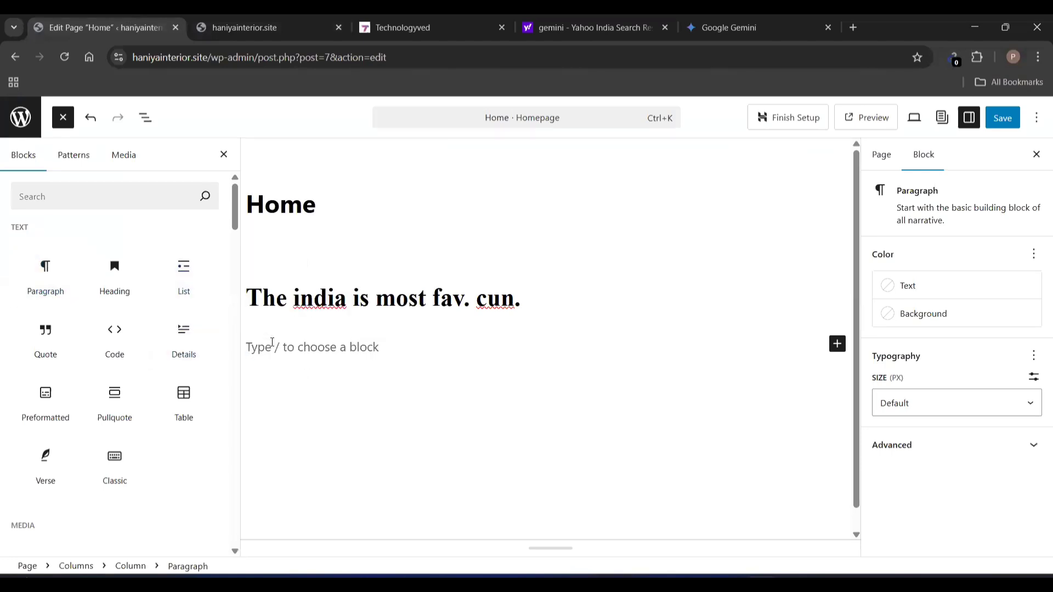
key("ctrl+v")
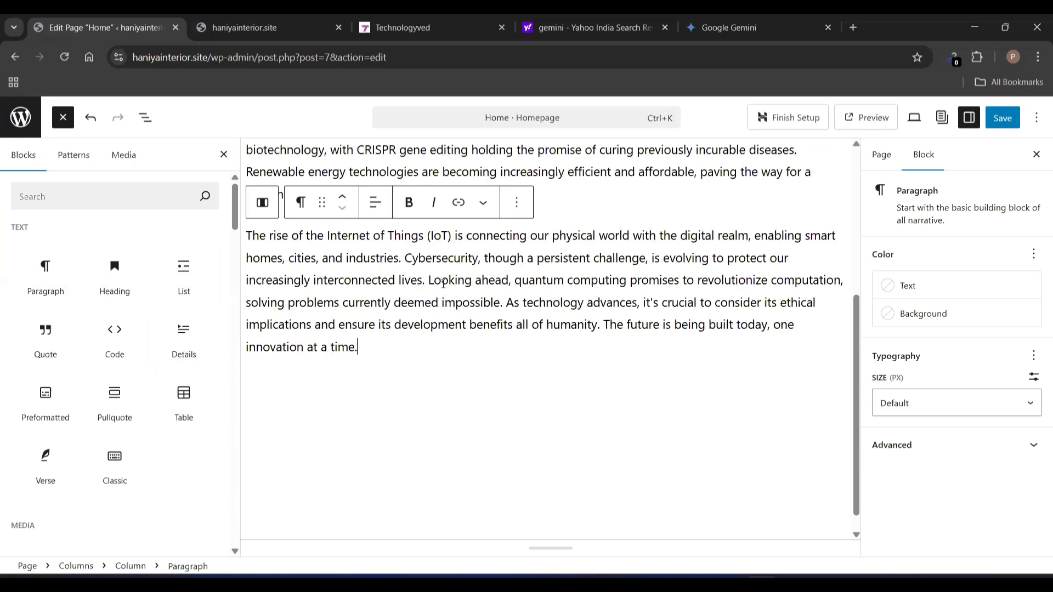
- Examine the block options and transform choices of the second pasted paragraph on the Home page
scroll(443, 283, "up", 4)
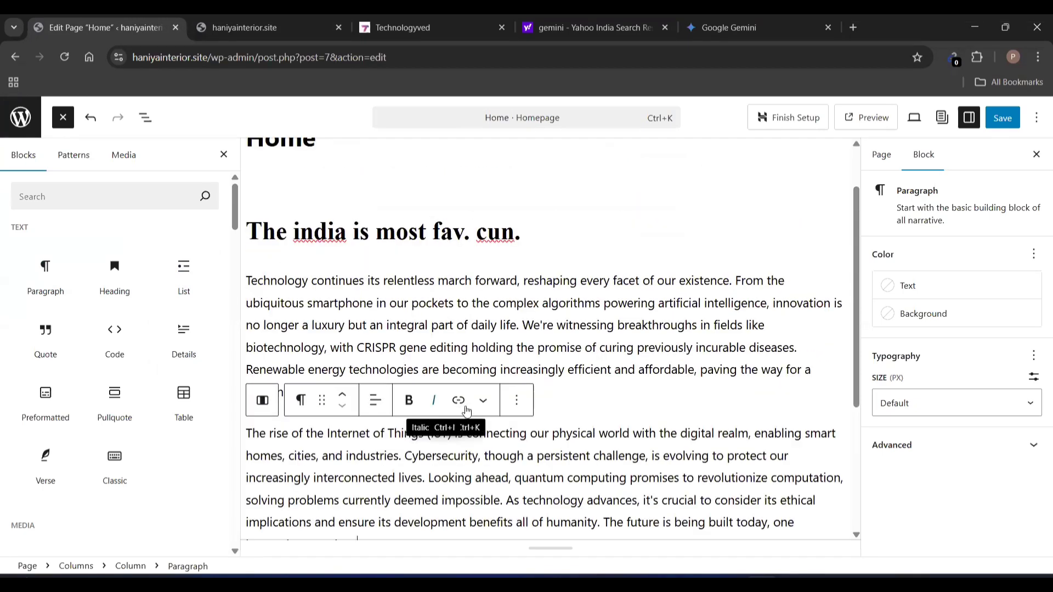
left_click(515, 410)
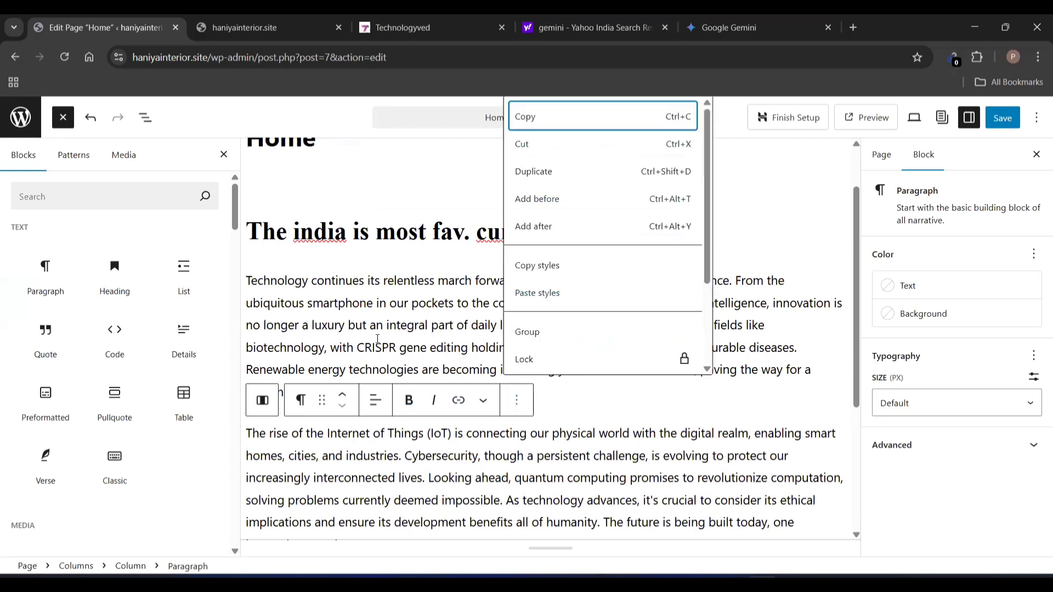
left_click(306, 409)
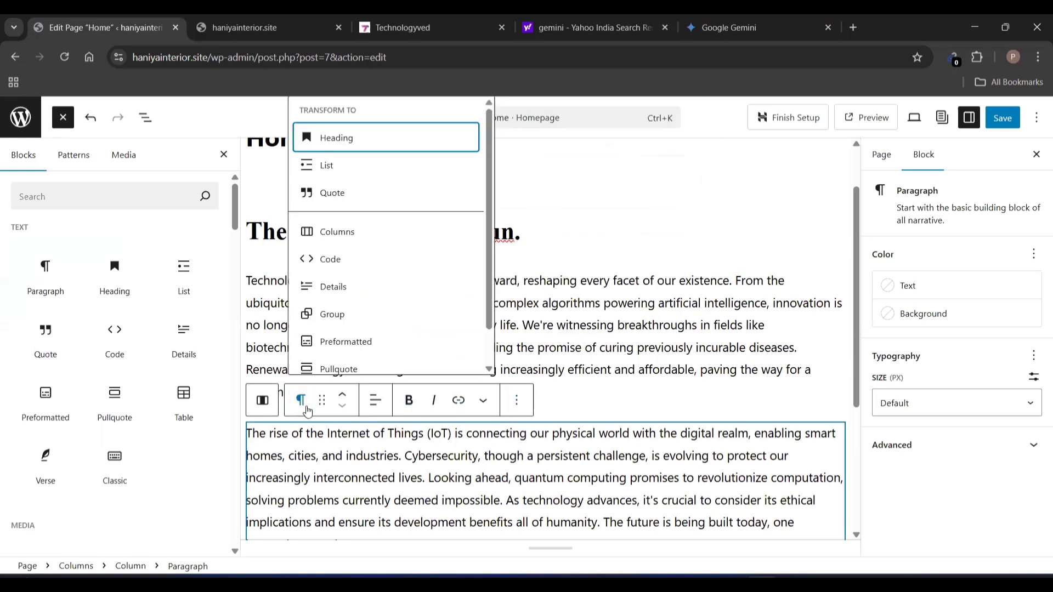
scroll(357, 323, "down", 1)
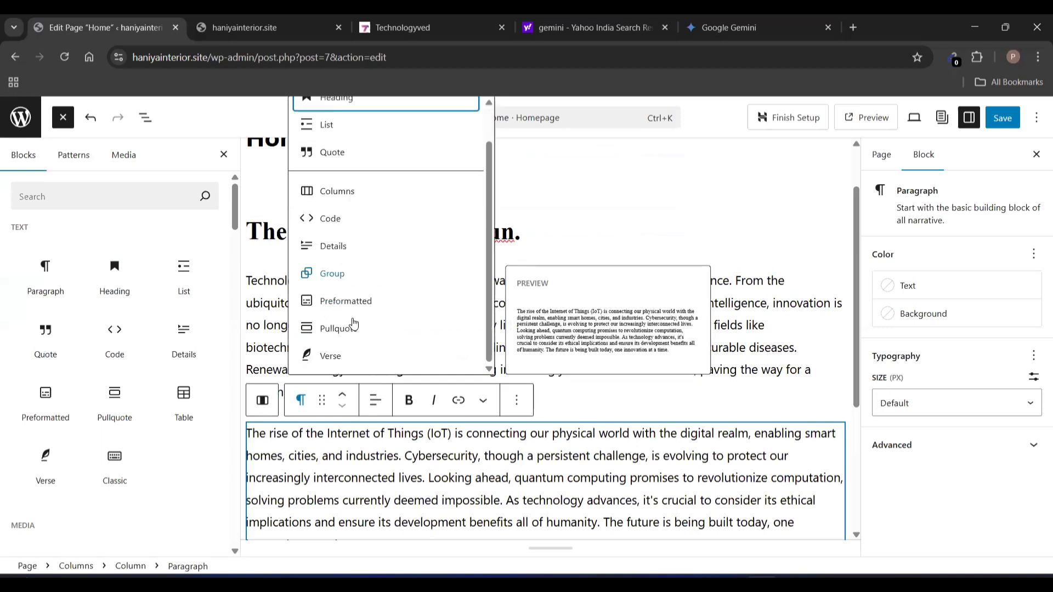
left_click(515, 220)
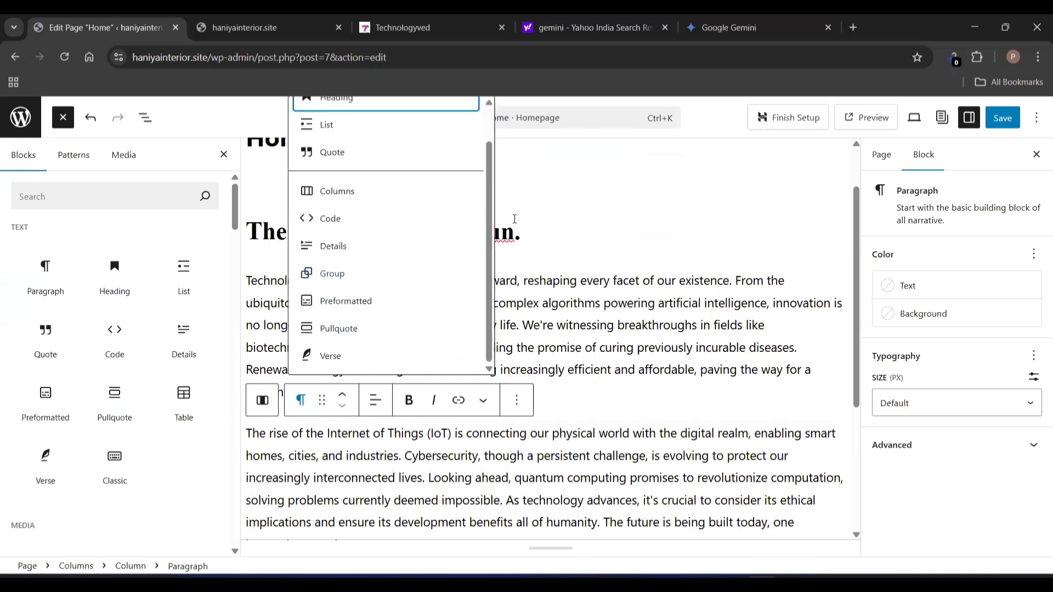
left_click(349, 326)
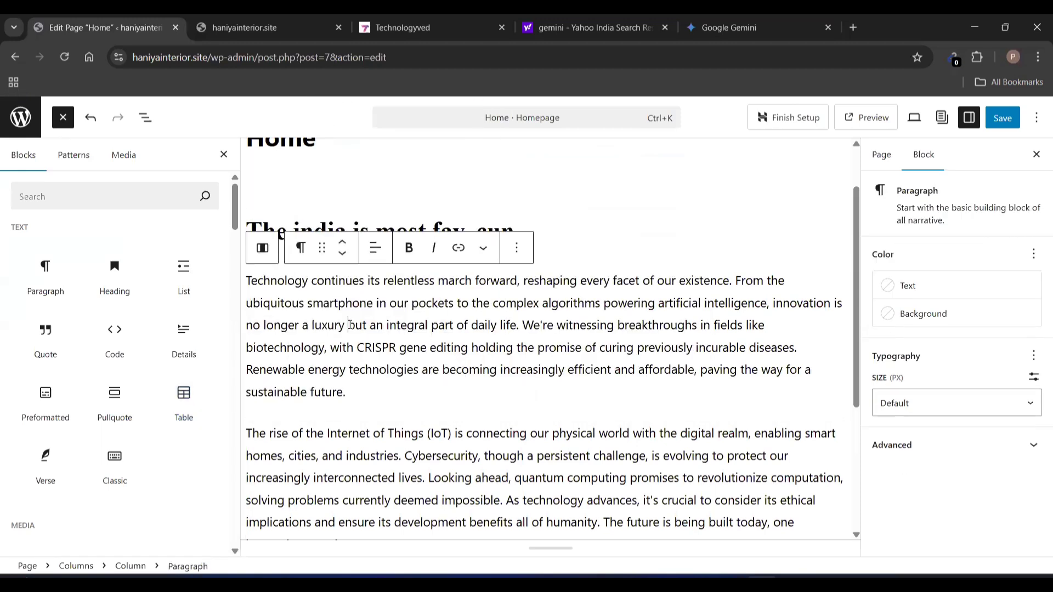
- Examine the alignment and additional formatting options of the first pasted paragraph and look over the page content
left_click(374, 248)
left_click_drag(344, 304, 321, 277)
left_click(321, 277)
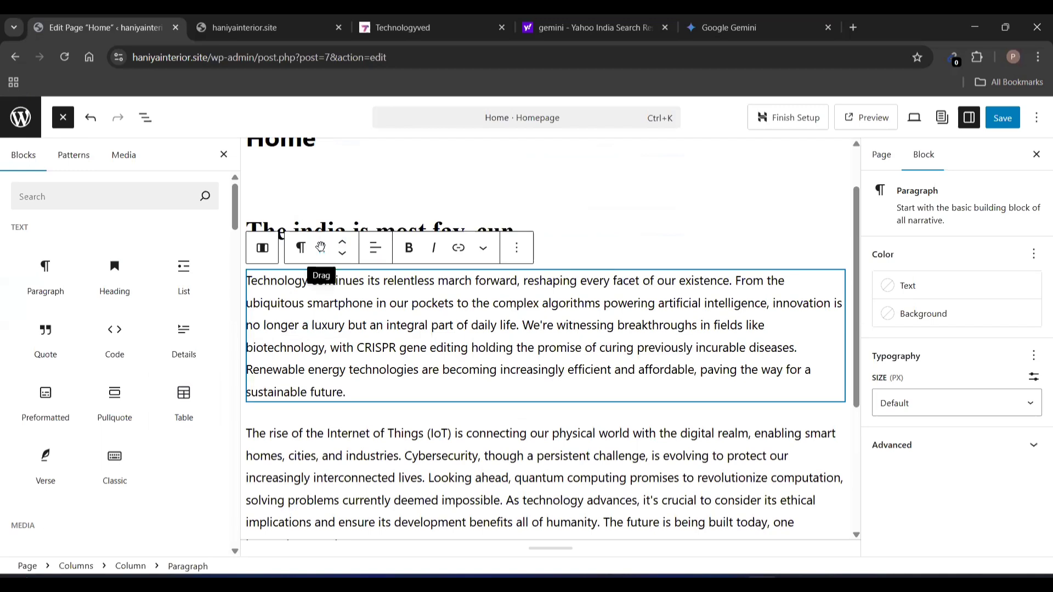
left_click(482, 252)
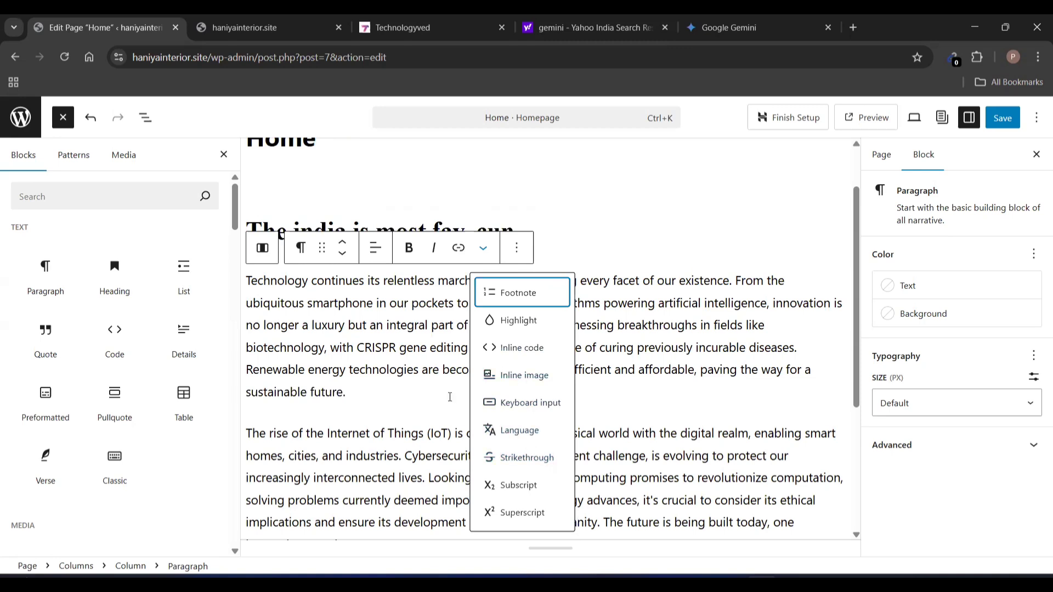
left_click(422, 369)
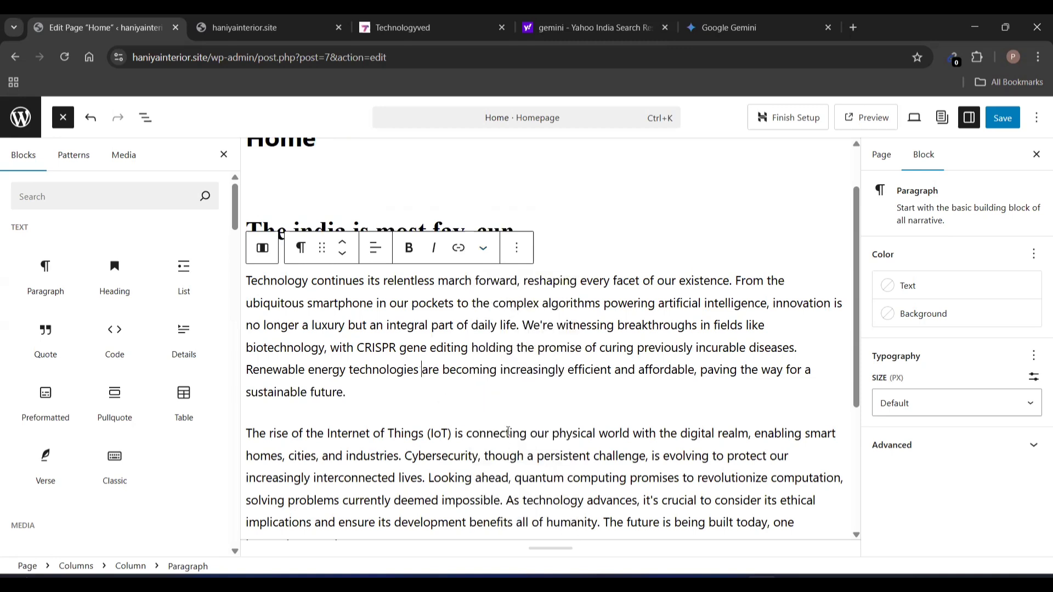
scroll(454, 428, "down", 4)
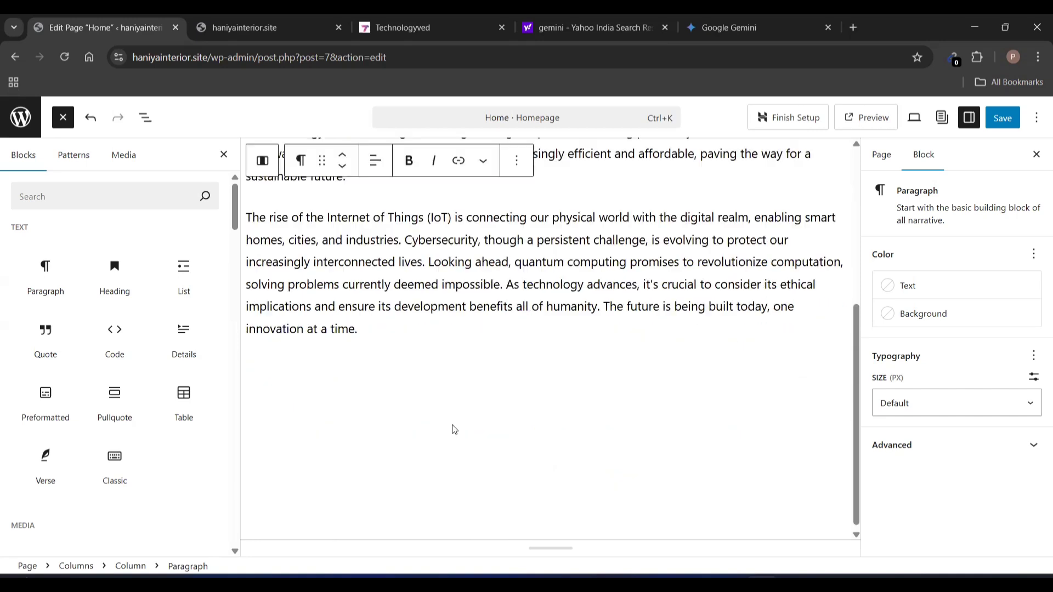
scroll(454, 430, "up", 5)
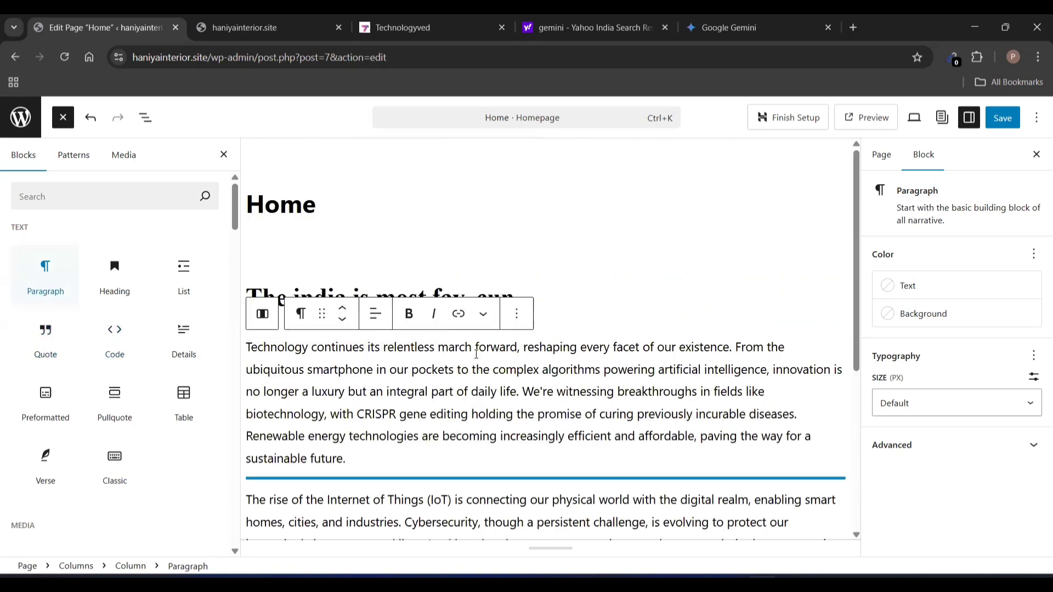
scroll(587, 382, "down", 2)
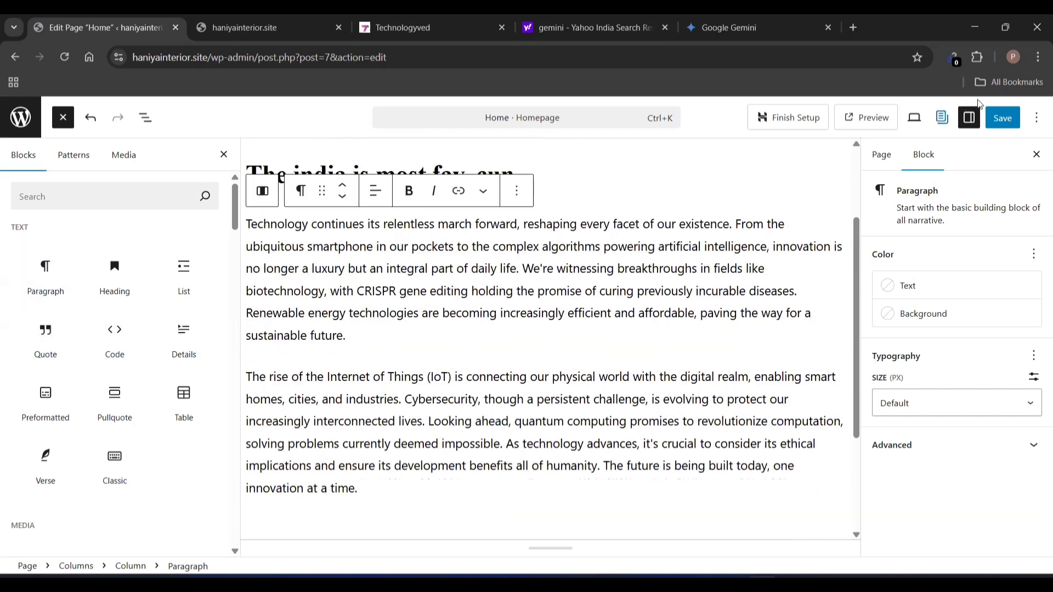
- Save the Home page and reload the live haniyainterior.site page to check both paragraphs under the heading
left_click(1004, 118)
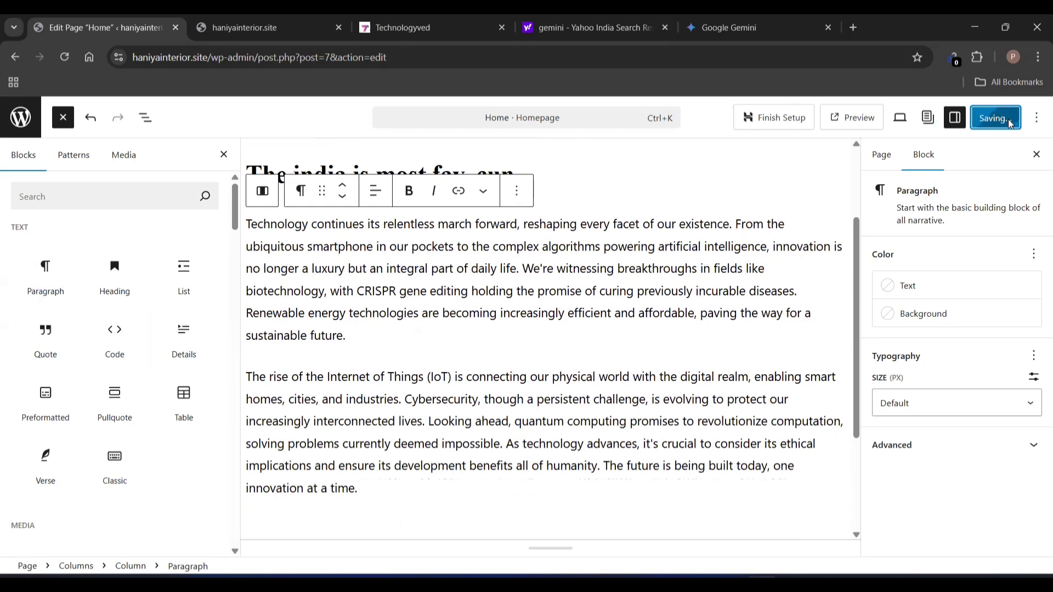
left_click(1002, 118)
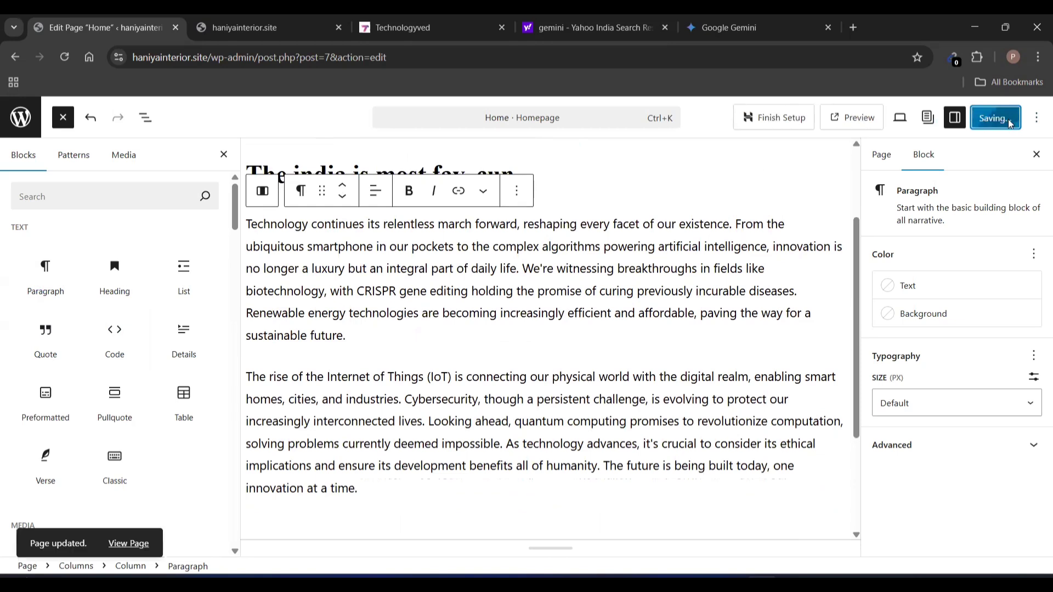
left_click(262, 14)
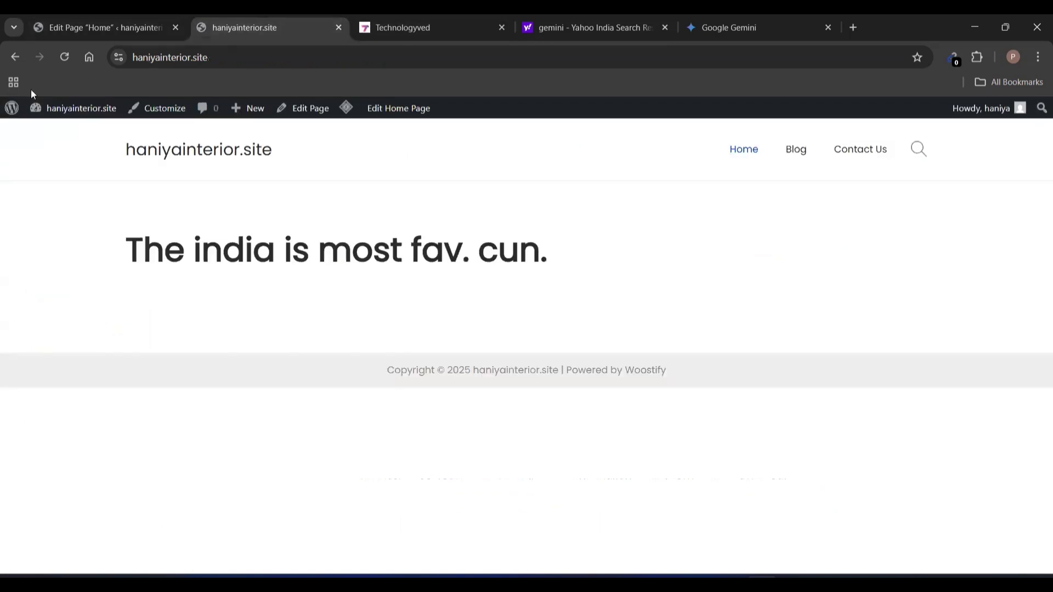
left_click(67, 55)
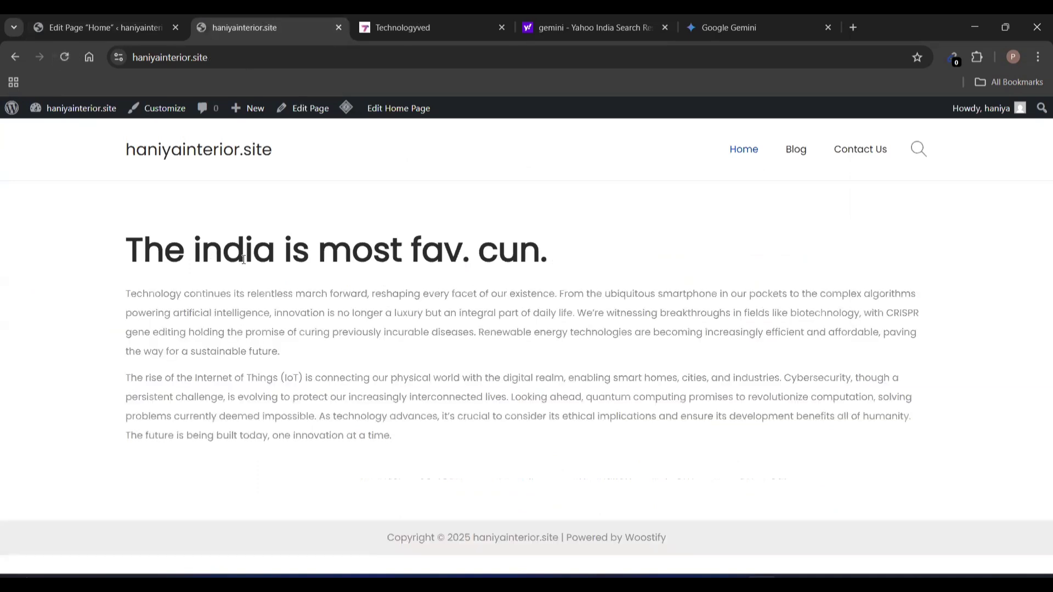
double_click(243, 259)
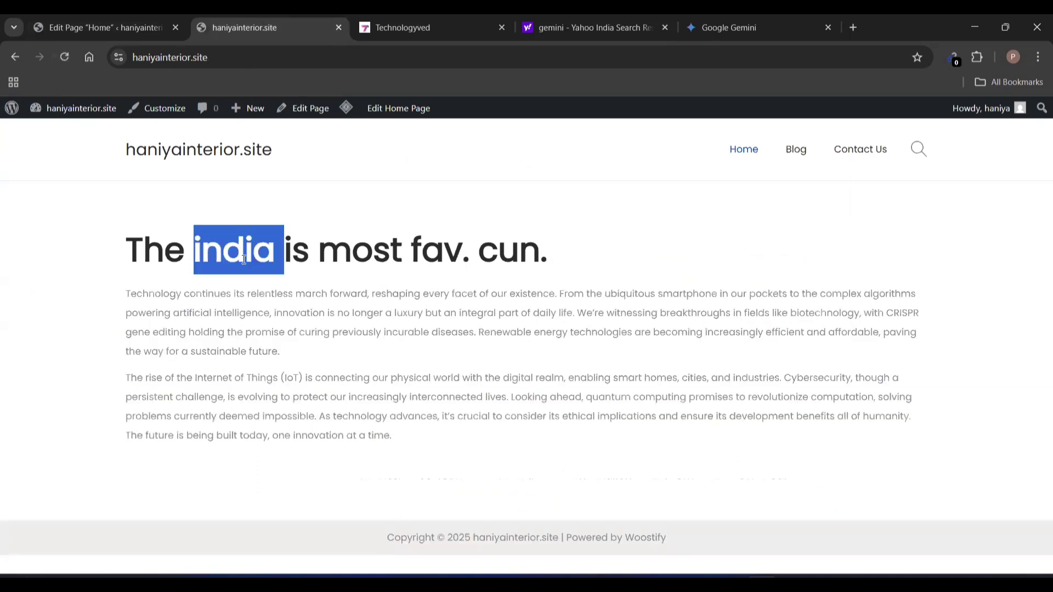
left_click(288, 313)
triple_click(287, 313)
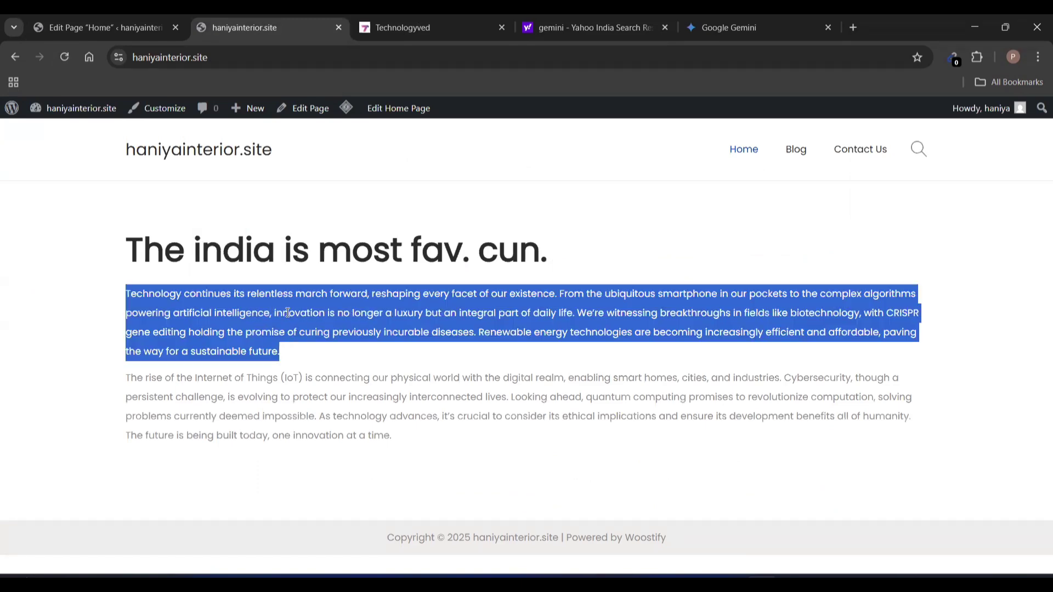
triple_click(304, 384)
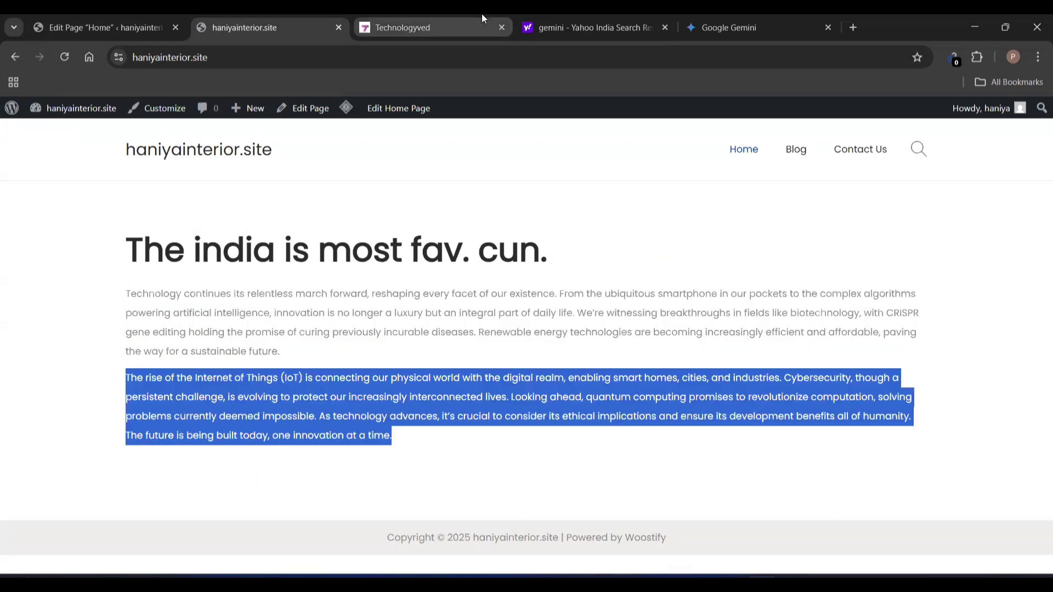
- Return to the Home page editor, search the blocks for "image" and place an Image block below the second paragraph in the column
left_click(181, 13)
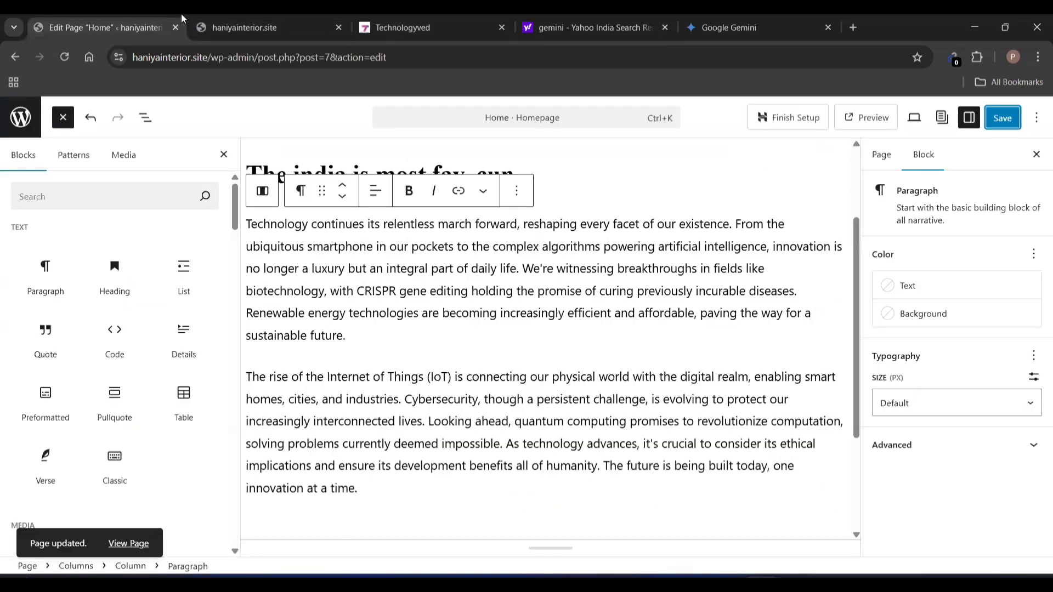
left_click(223, 155)
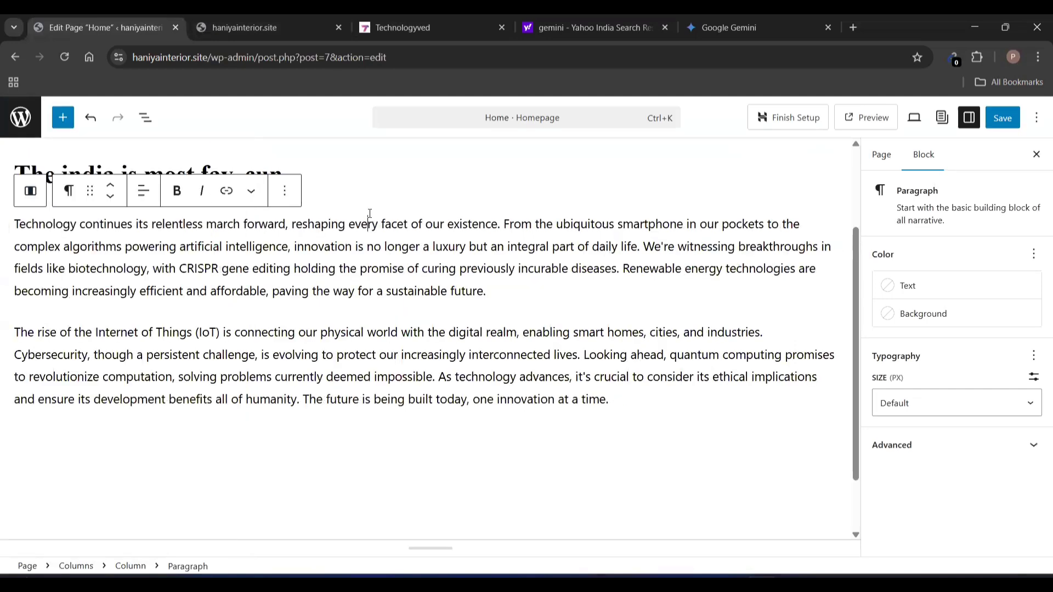
left_click(61, 125)
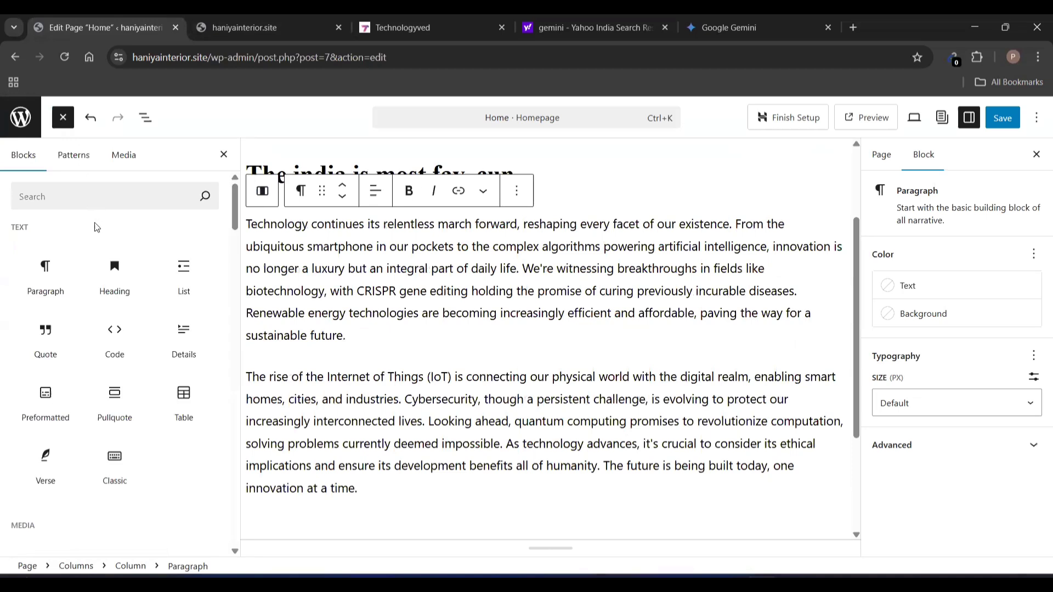
left_click(73, 204)
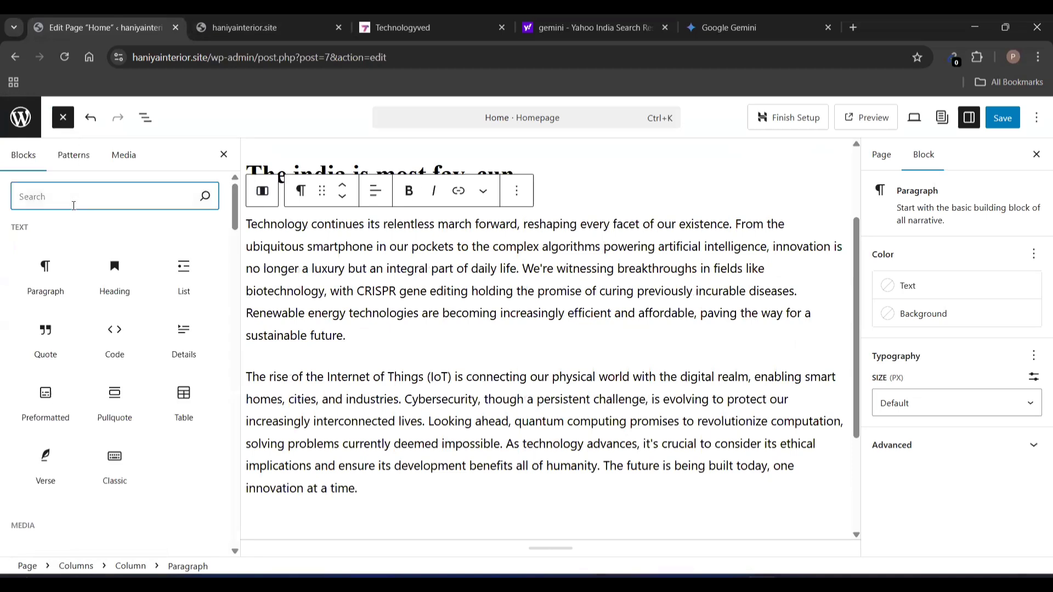
type("image")
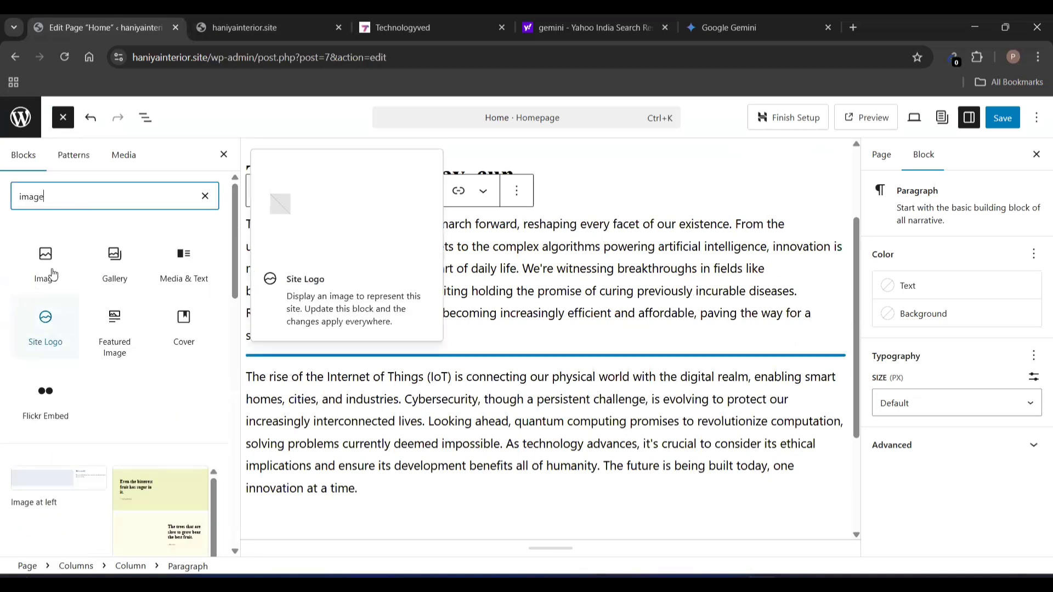
left_click_drag(52, 270, 367, 493)
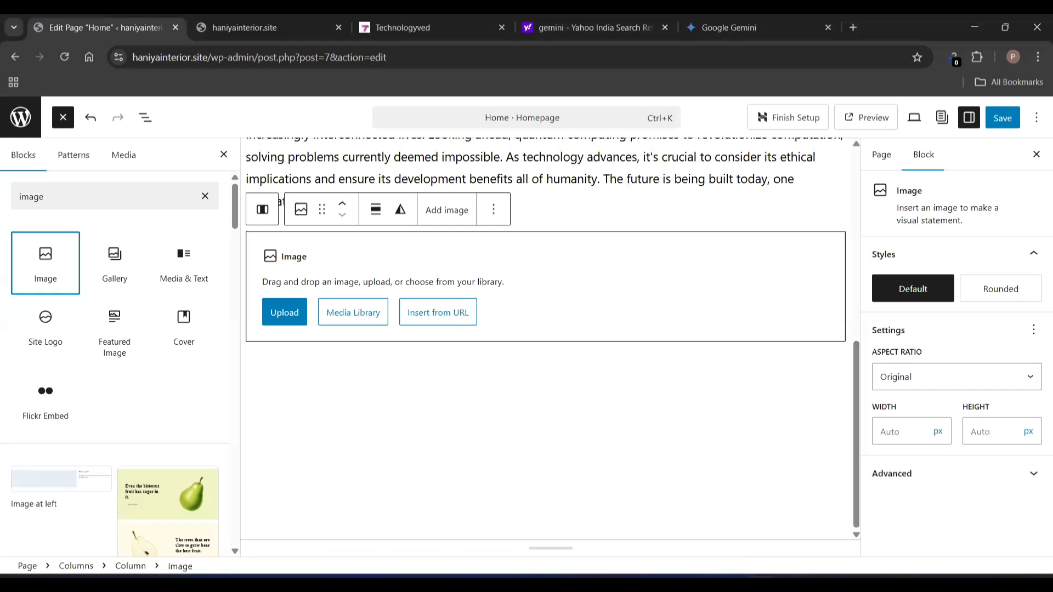
- Choose to insert the picture from a URL in the new Image block
mouse_move(795, 574)
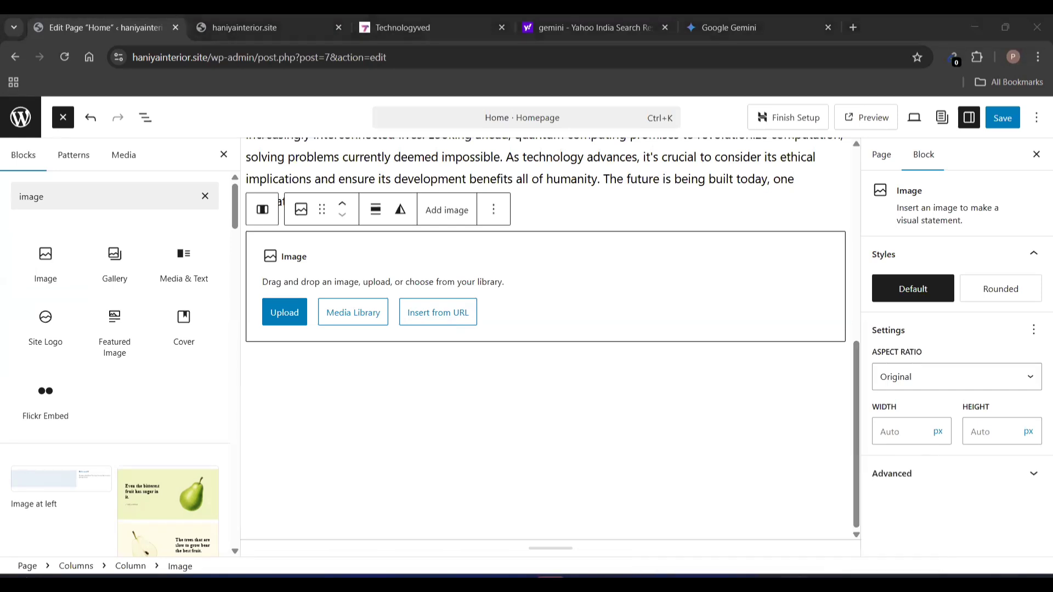
mouse_move(762, 581)
left_click(757, 527)
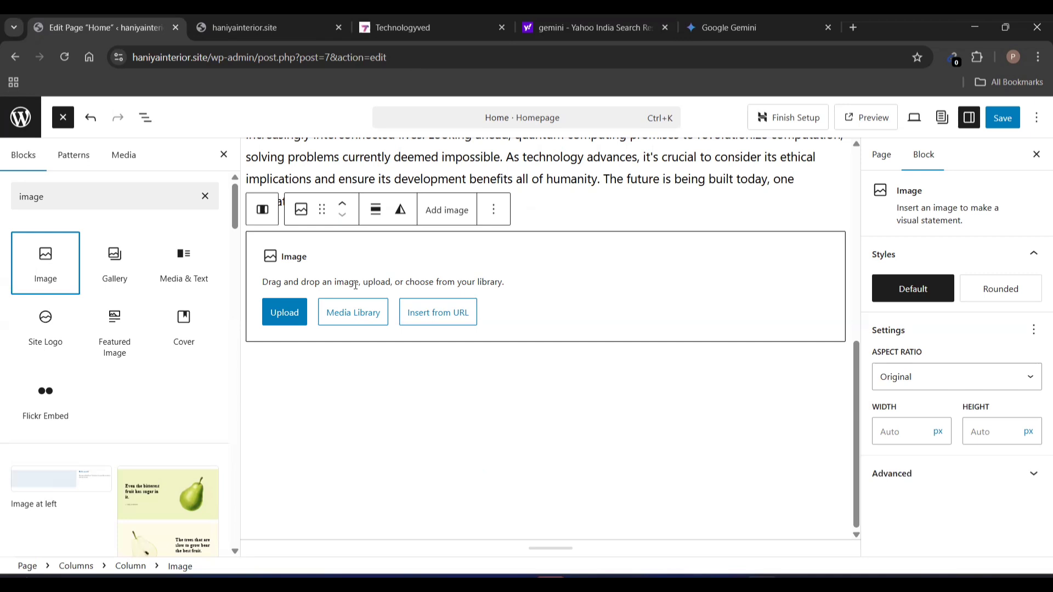
left_click(439, 319)
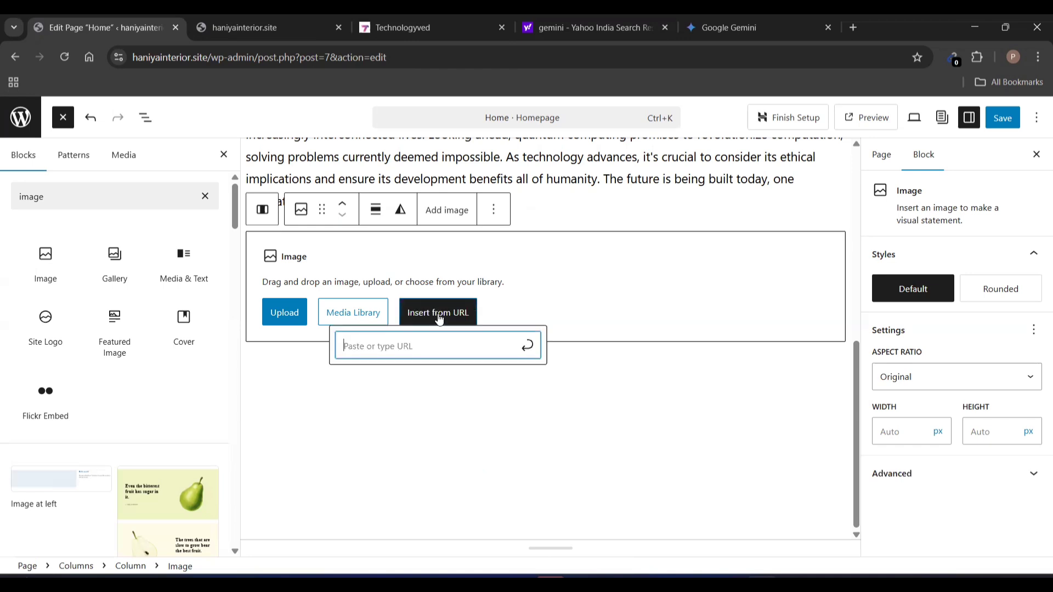
- Open Google in a new browser tab and search for "tech mahindra"
left_click(854, 27)
type("google")
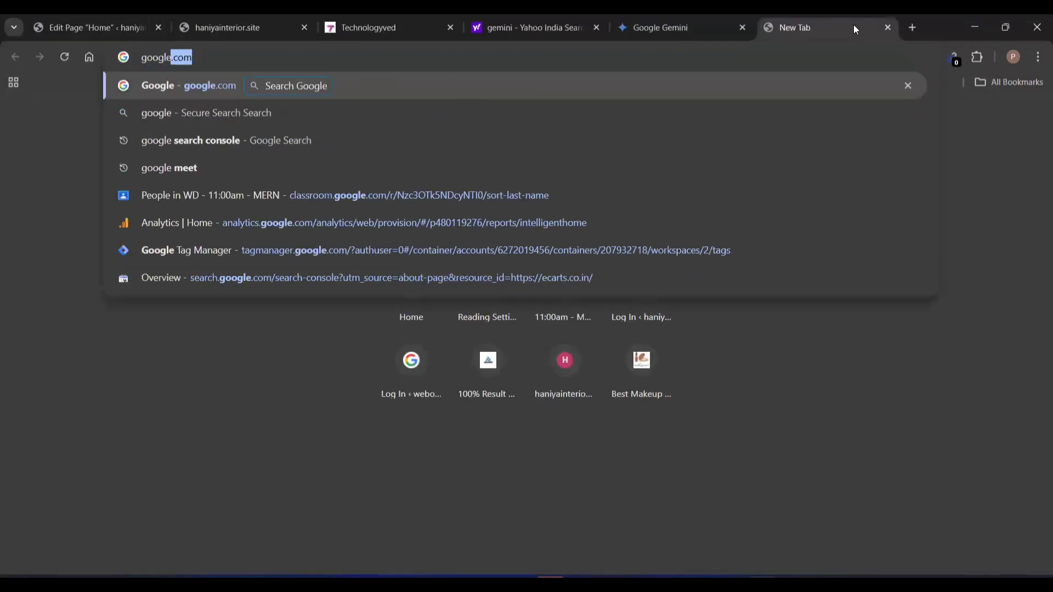
key("Return")
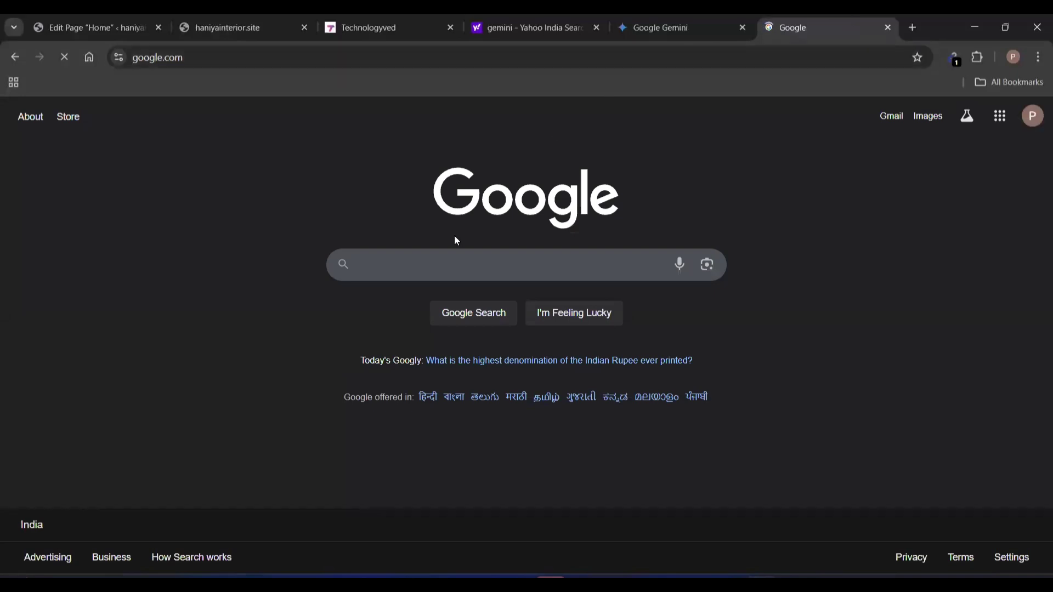
type("tech")
key("Down")
key("Down")
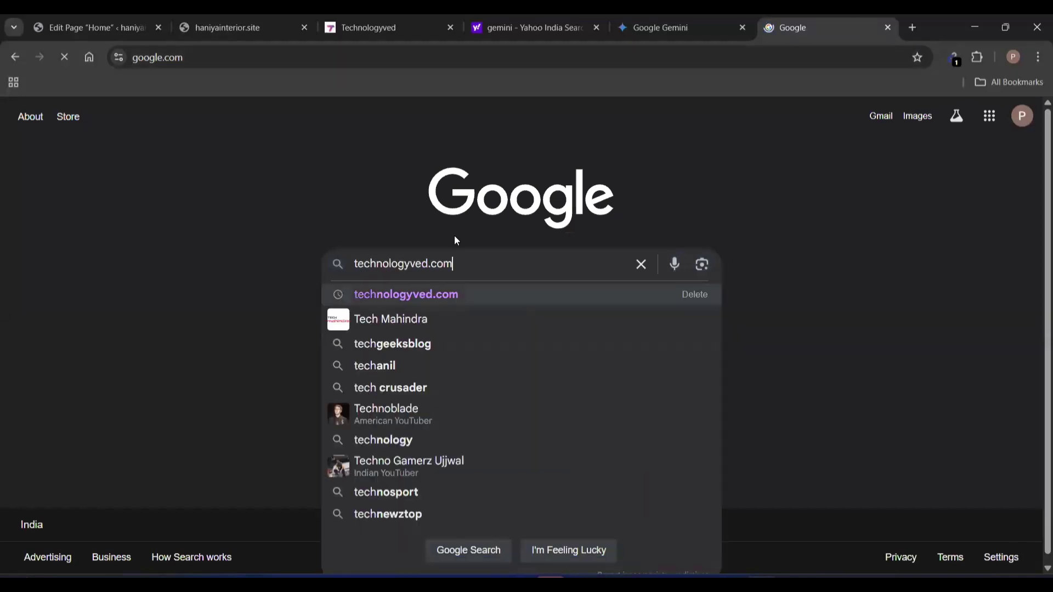
key("Return")
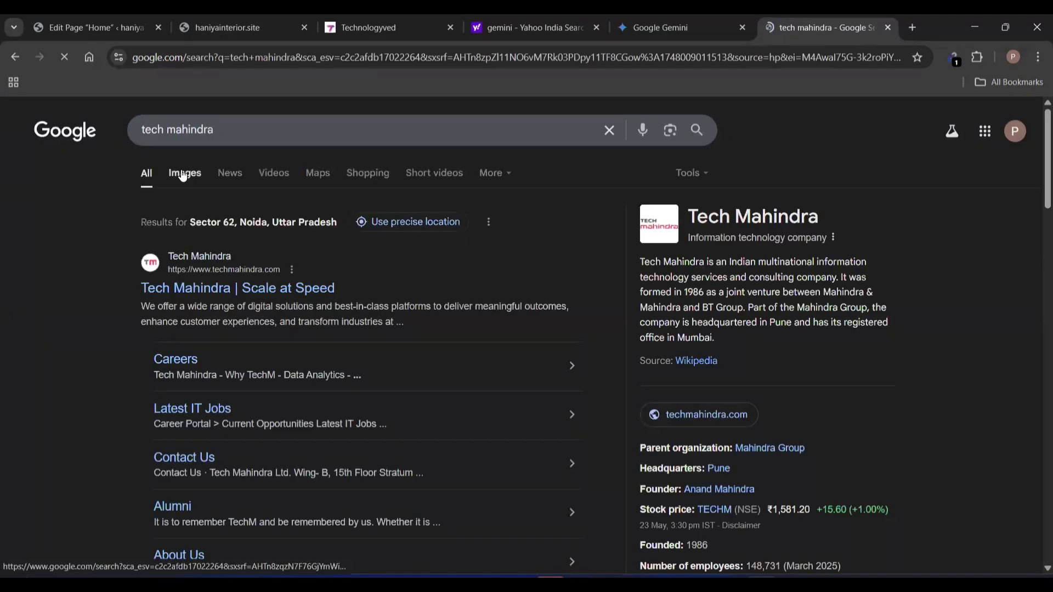
- Show the image results for Tech Mahindra and copy the image address of the first building picture
left_click(183, 173)
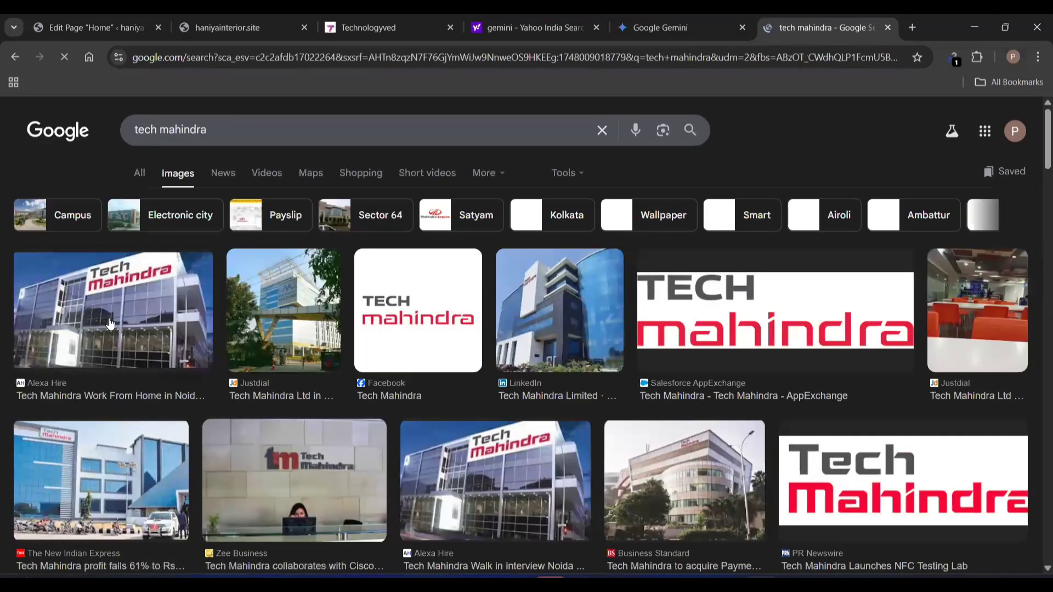
right_click(109, 322)
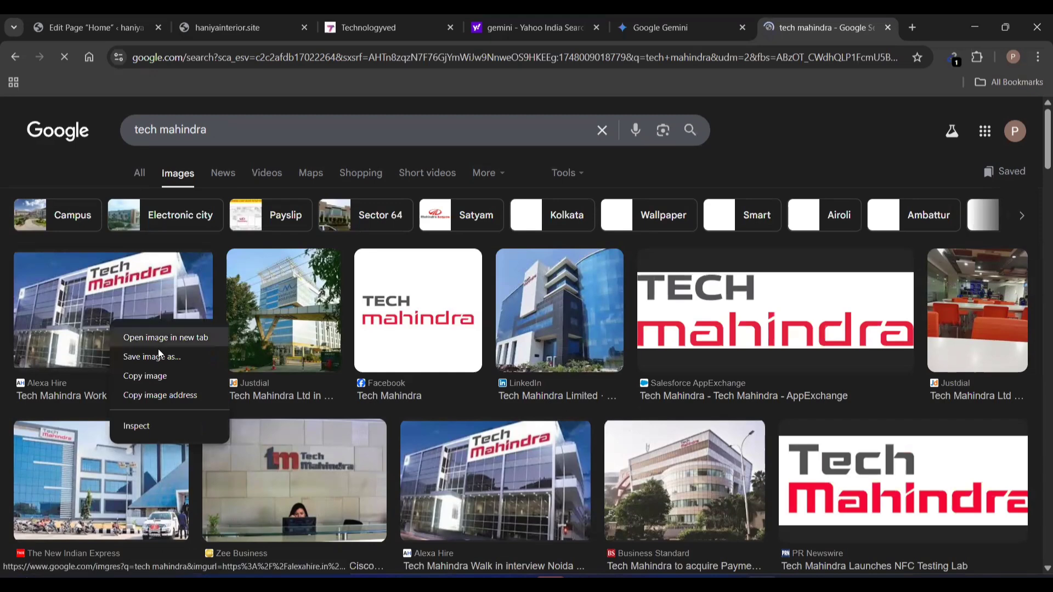
left_click(160, 396)
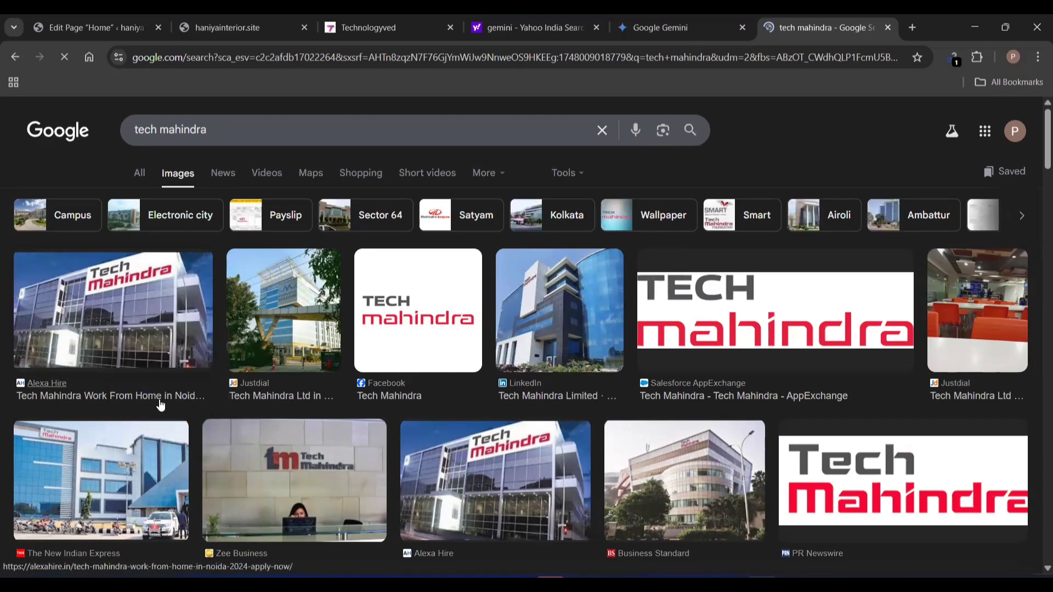
- Insert the copied Tech Mahindra picture address into the Home page's Image block and save the page
left_click(45, 15)
key("ctrl+v")
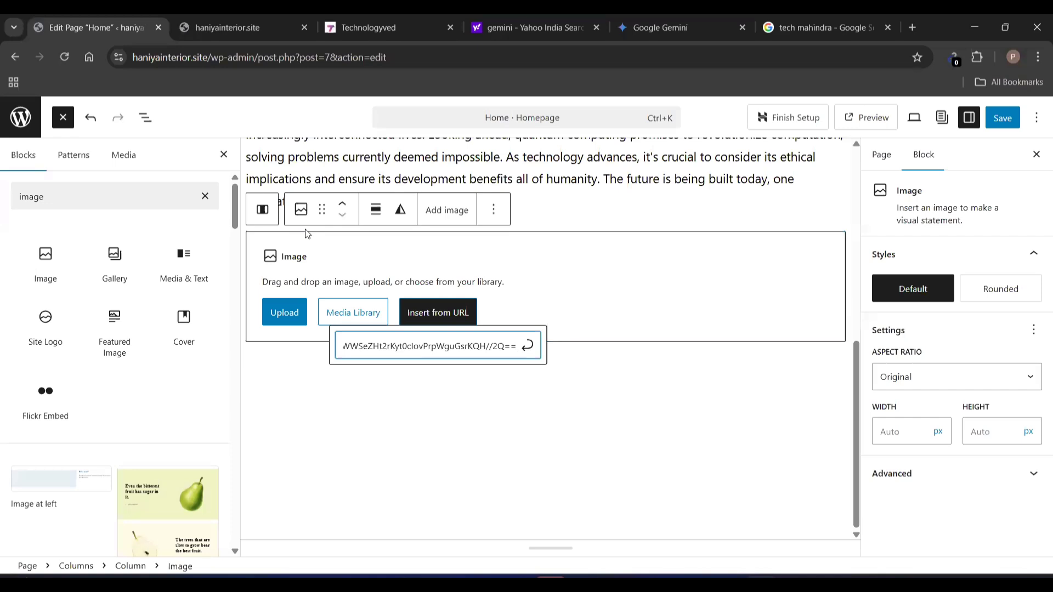
left_click(528, 355)
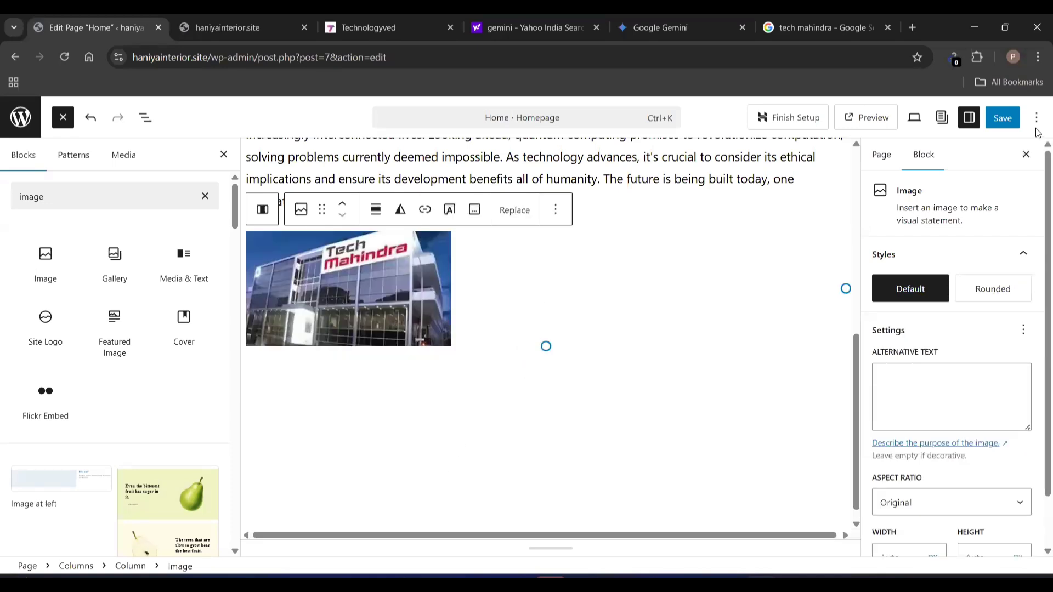
left_click(1001, 119)
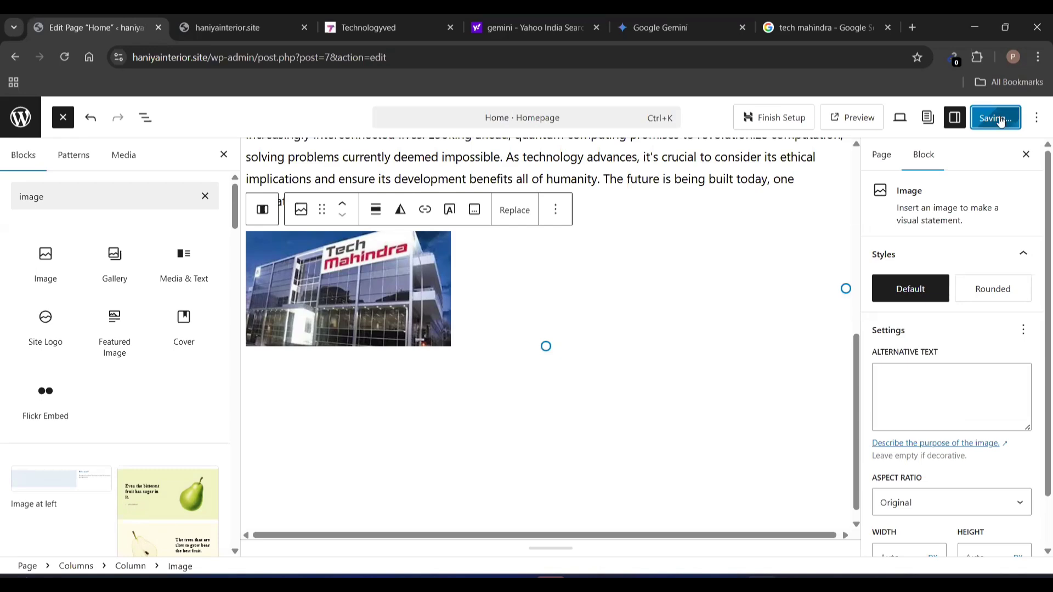
- Reload the live haniyainterior.site homepage and compare its new image with the Google image result
left_click(223, 22)
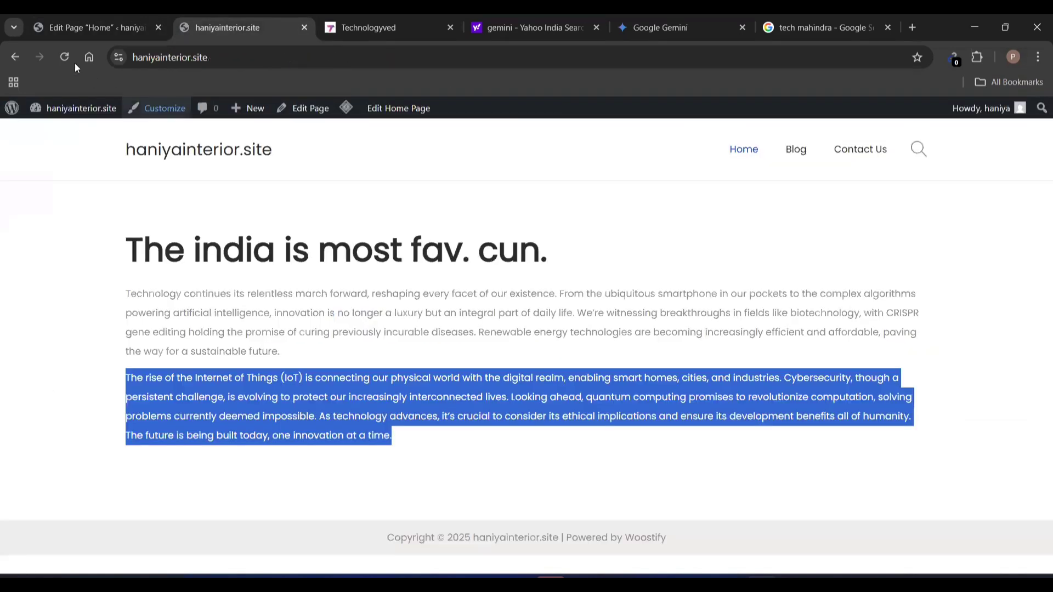
left_click(70, 60)
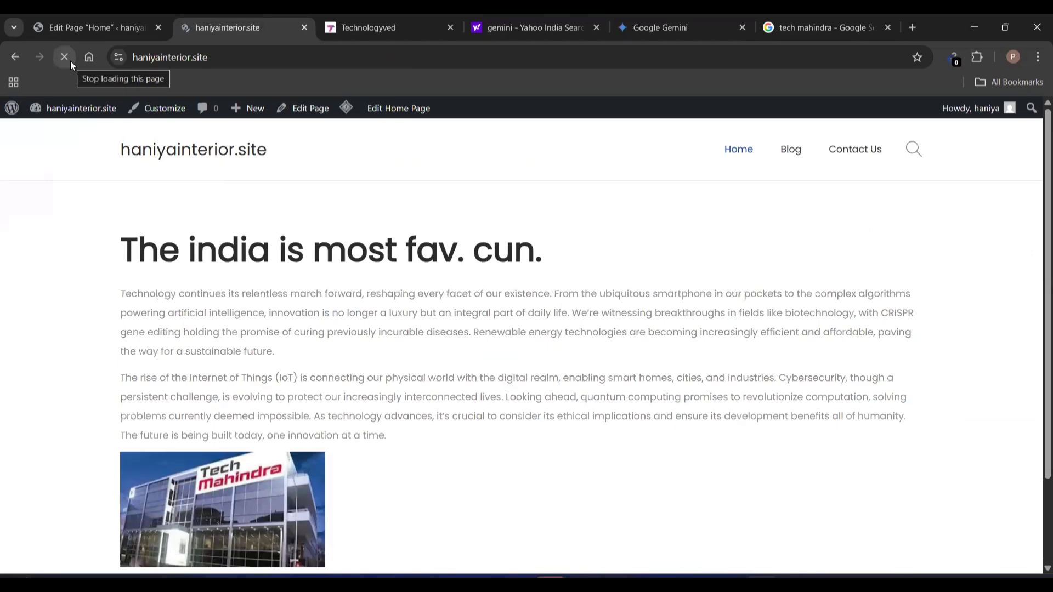
scroll(187, 295, "down", 2)
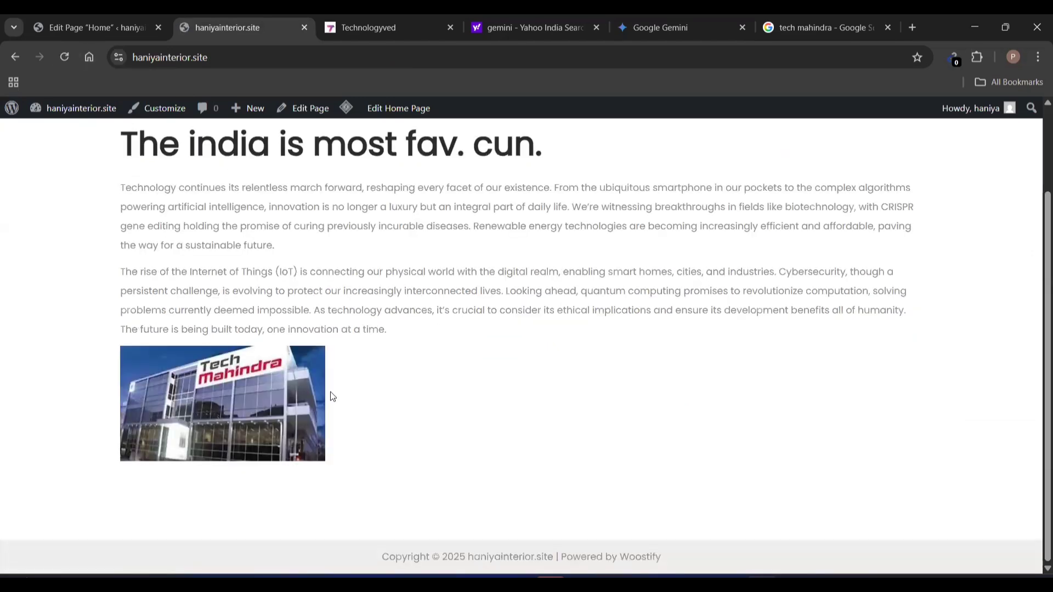
left_click(822, 15)
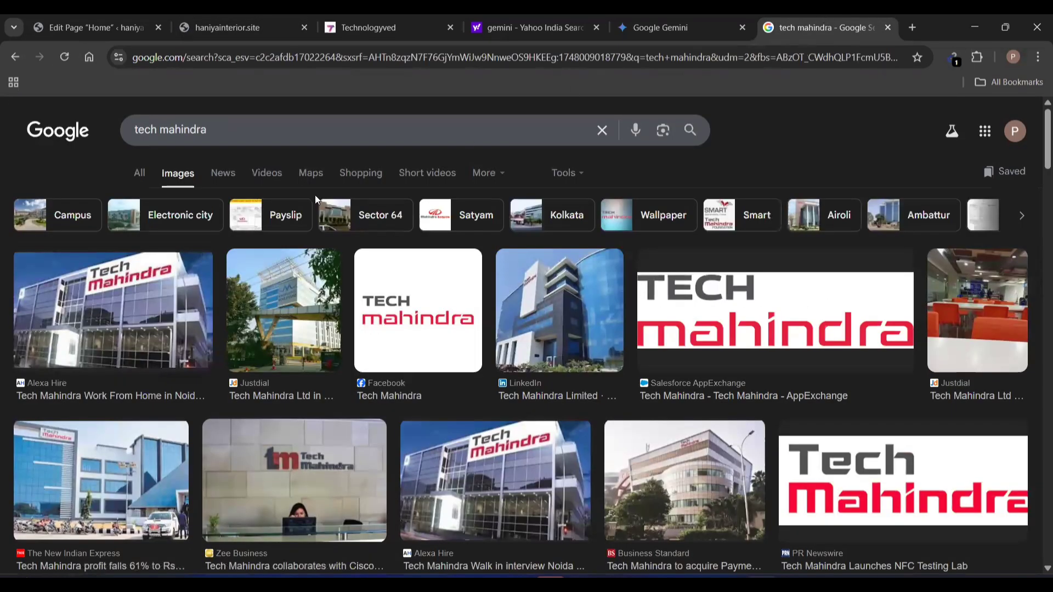
left_click(210, 15)
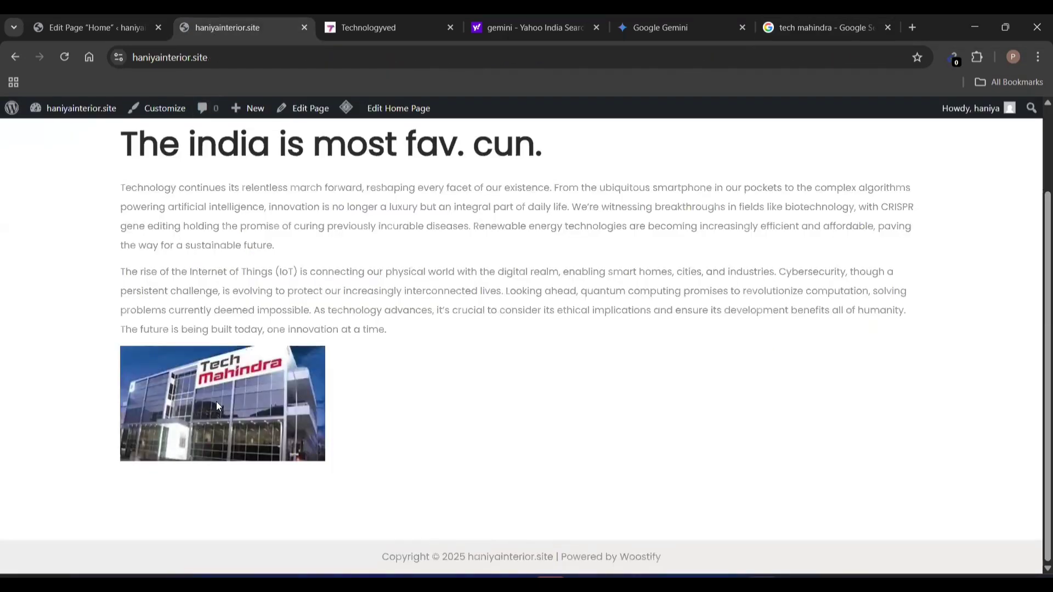
- Return to the Home page editor, search the blocks for "video" and place a Video block below the Tech Mahindra image
left_click(136, 17)
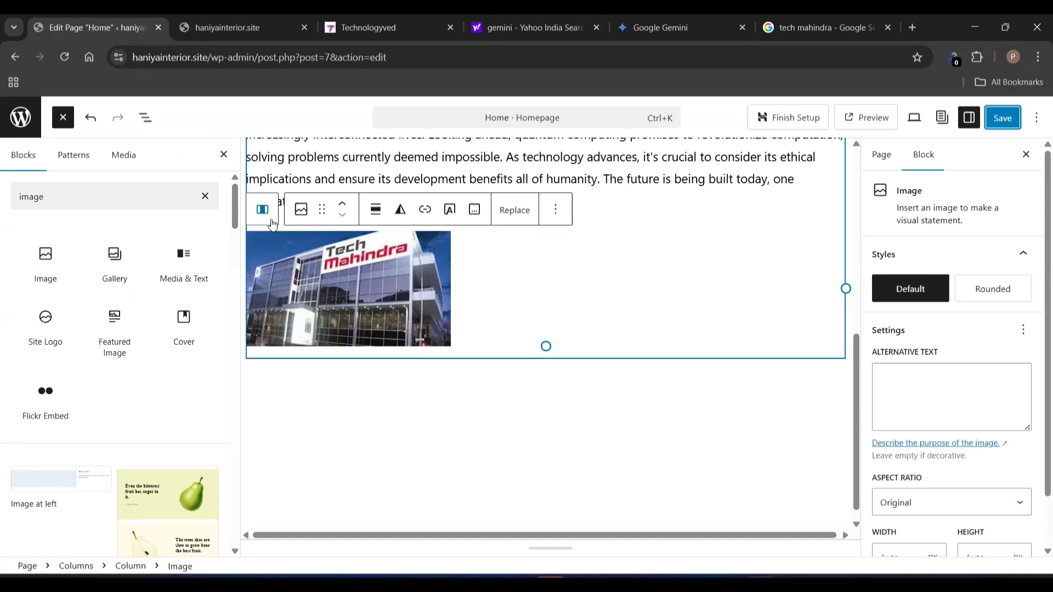
left_click(222, 158)
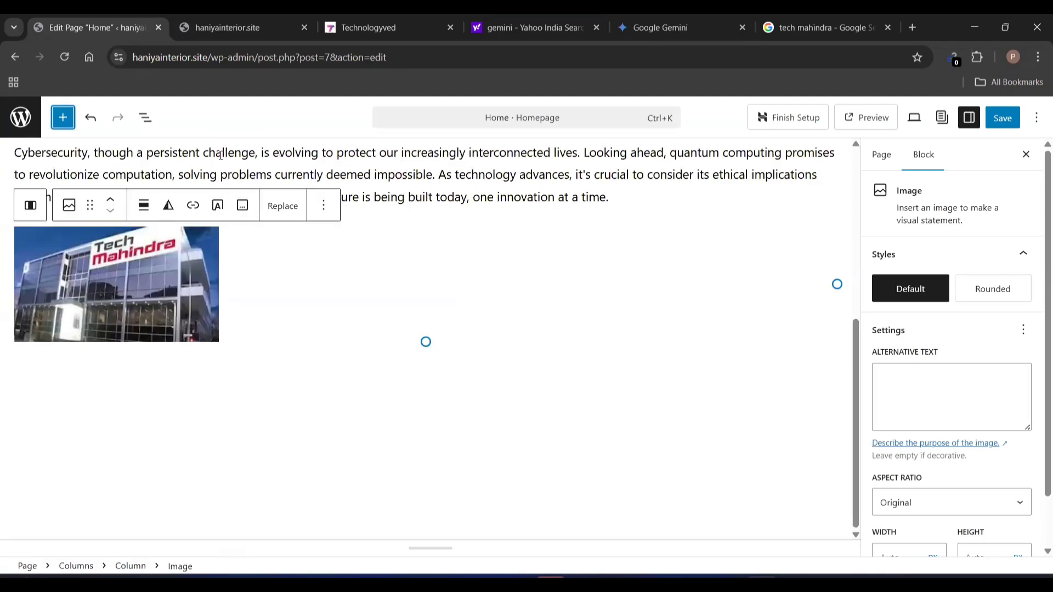
scroll(283, 280, "up", 5)
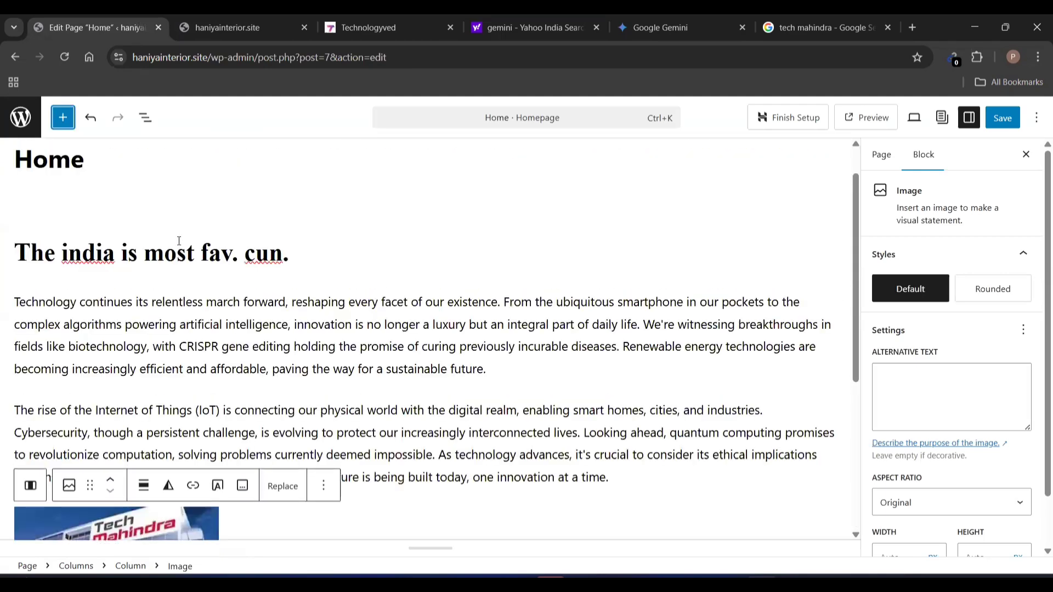
left_click(156, 259)
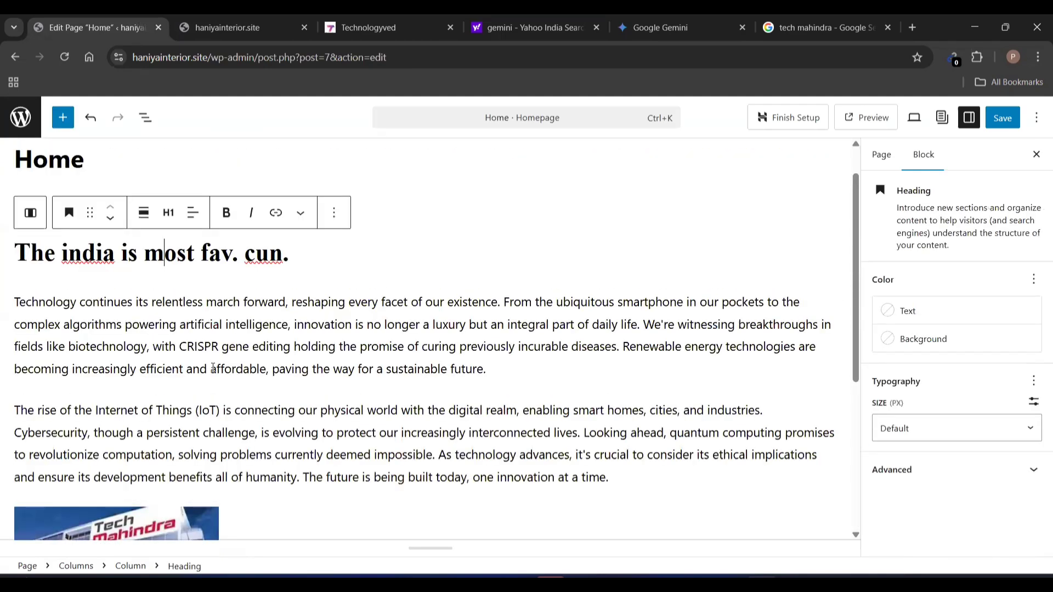
scroll(245, 343, "down", 5)
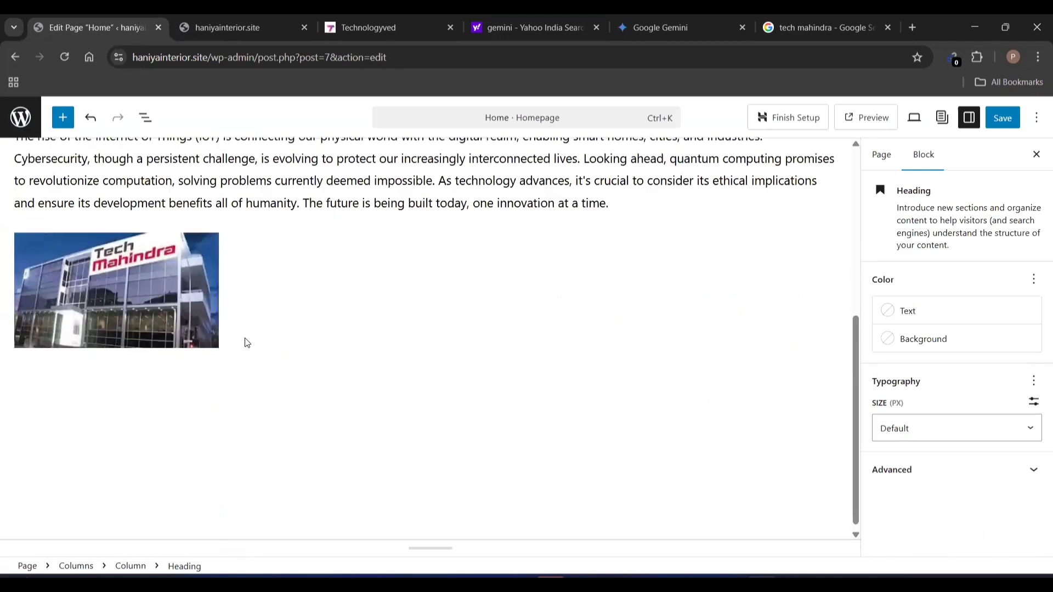
left_click(62, 117)
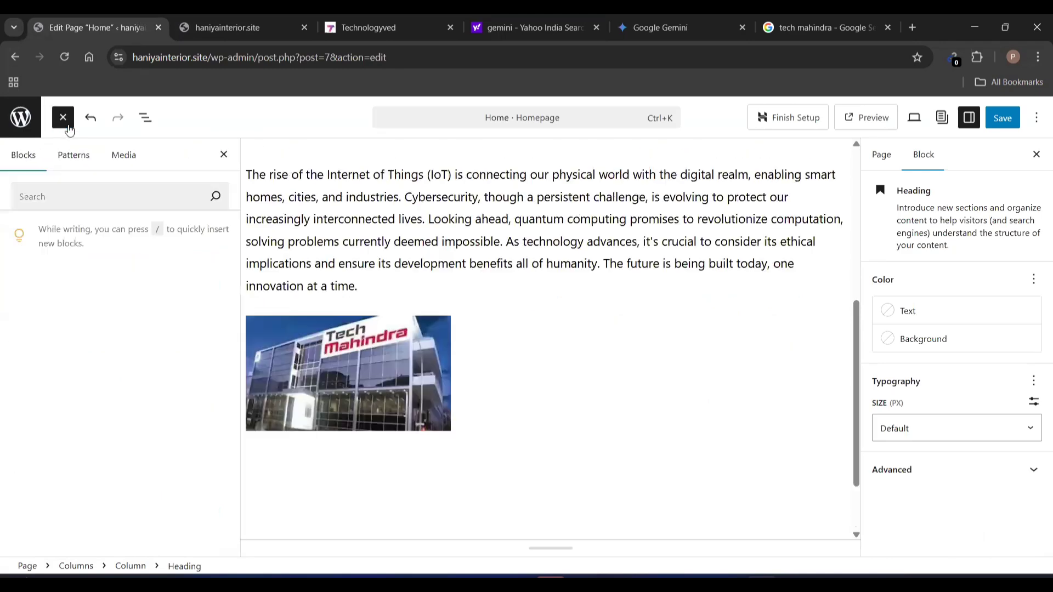
left_click(108, 196)
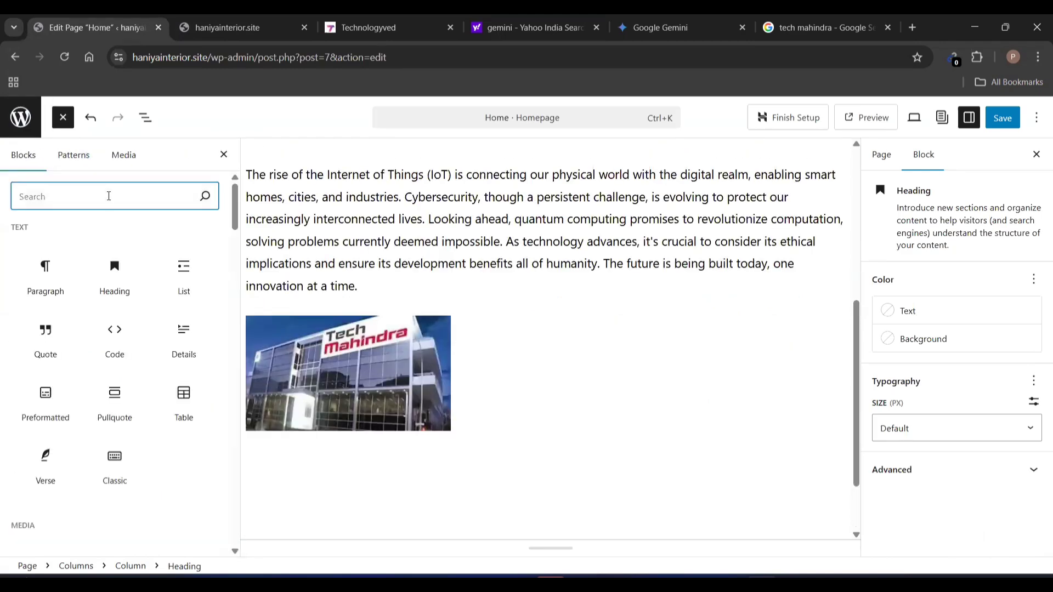
type("video")
mouse_move(118, 295)
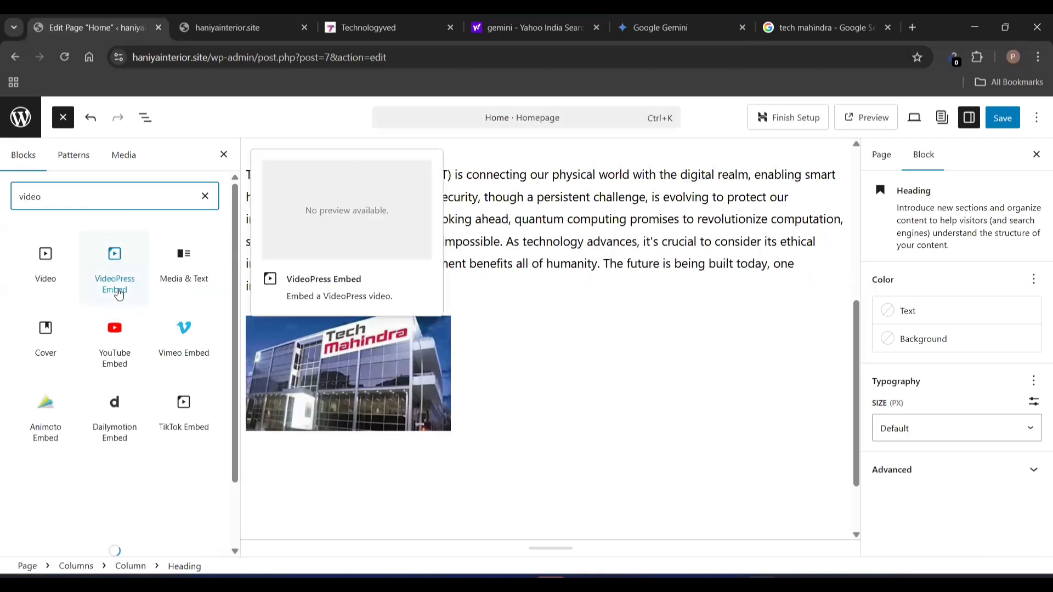
left_click(41, 285)
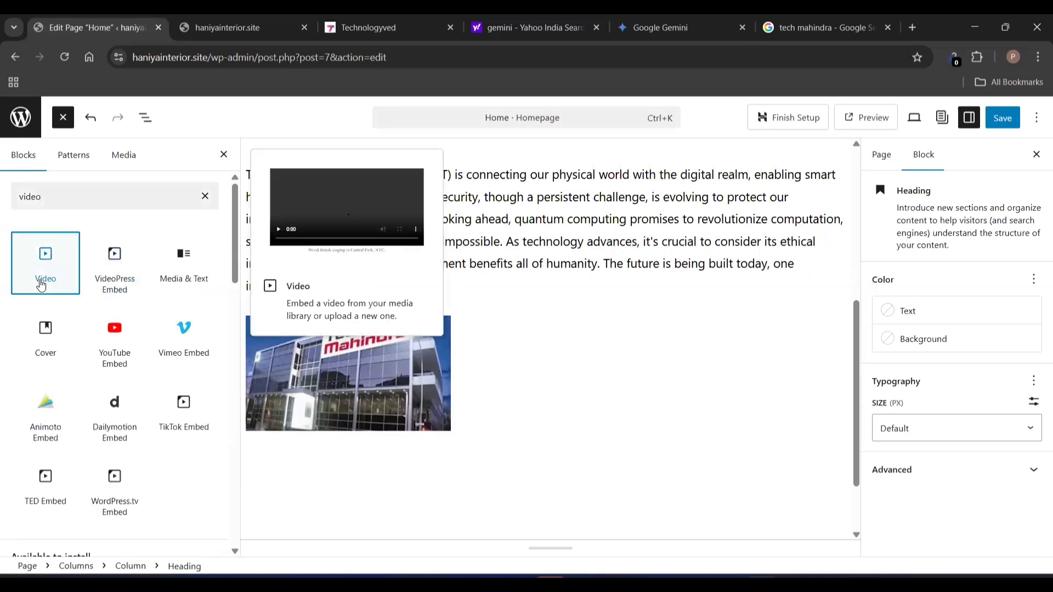
left_click_drag(41, 285, 351, 442)
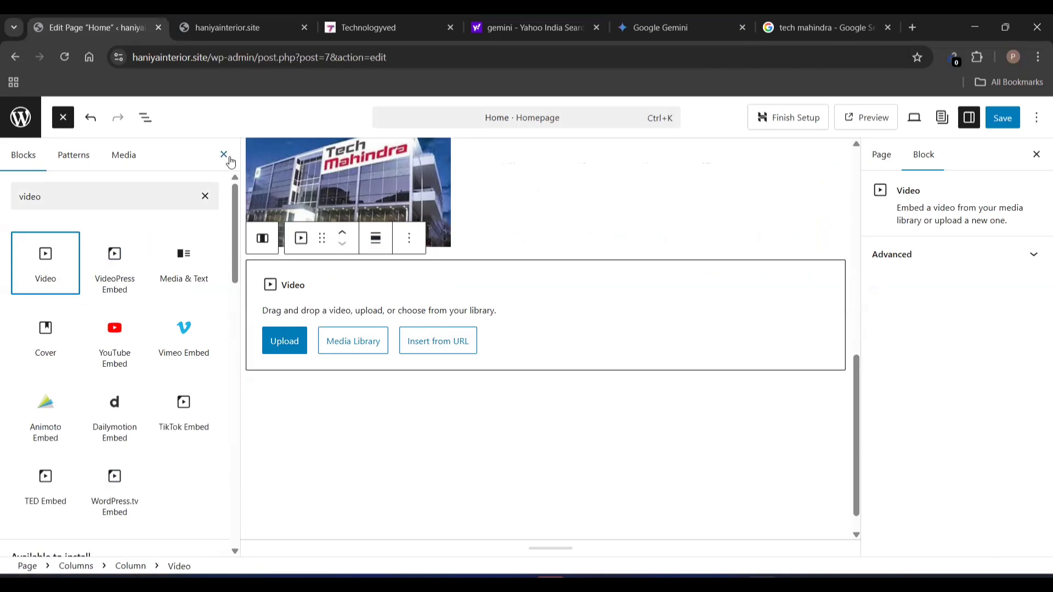
left_click(224, 156)
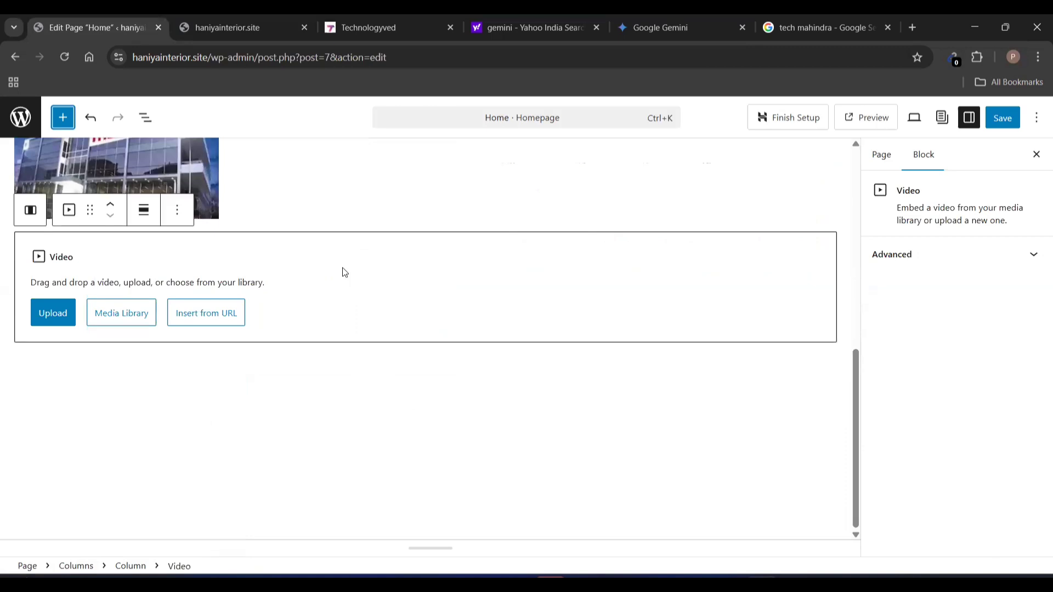
scroll(345, 272, "up", 1)
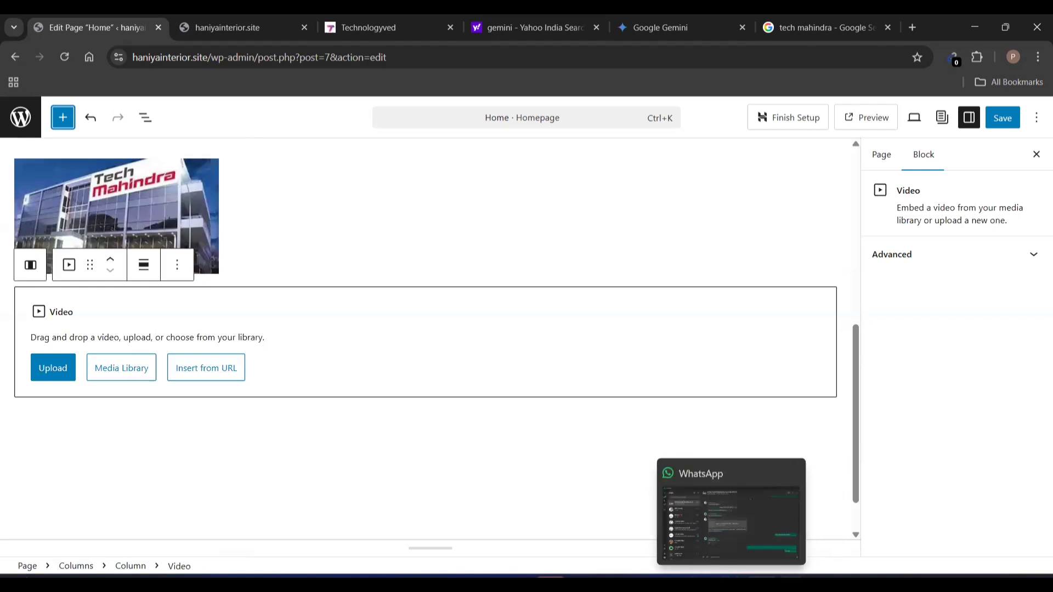
- Open YouTube in a new browser tab, open the video "Sidhu Moose Wala Performs Live at BritAsia Punjabi Film Awards 2019" and pause it
left_click(790, 574)
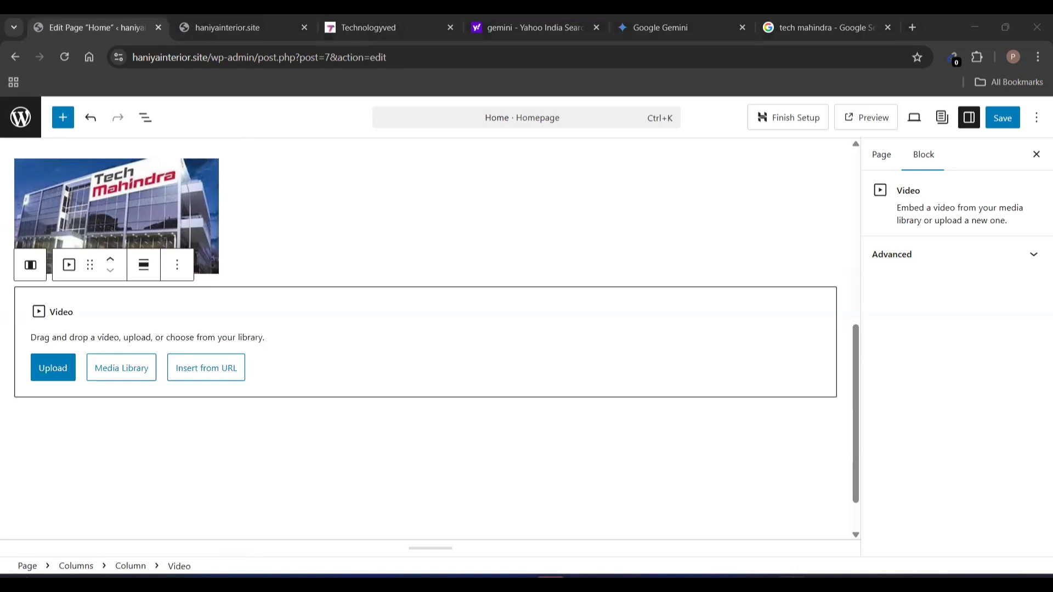
left_click(911, 28)
type("you")
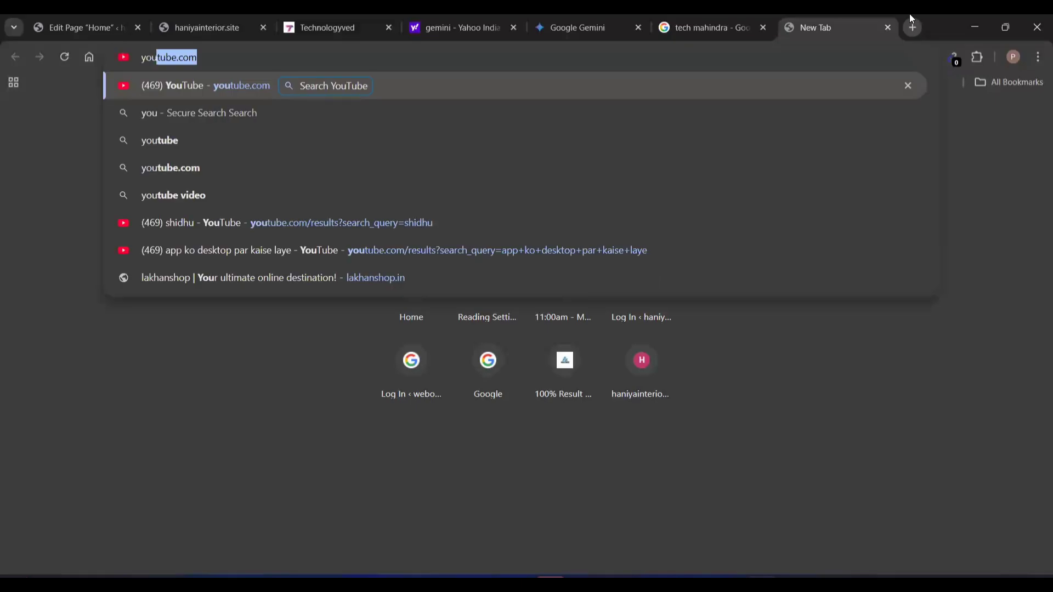
key("Return")
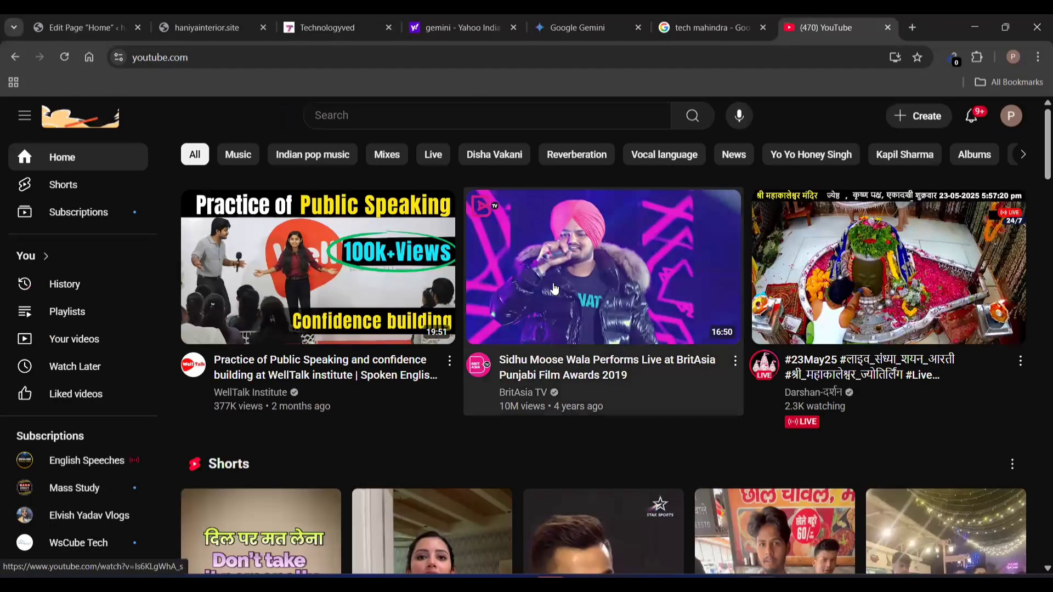
left_click(554, 283)
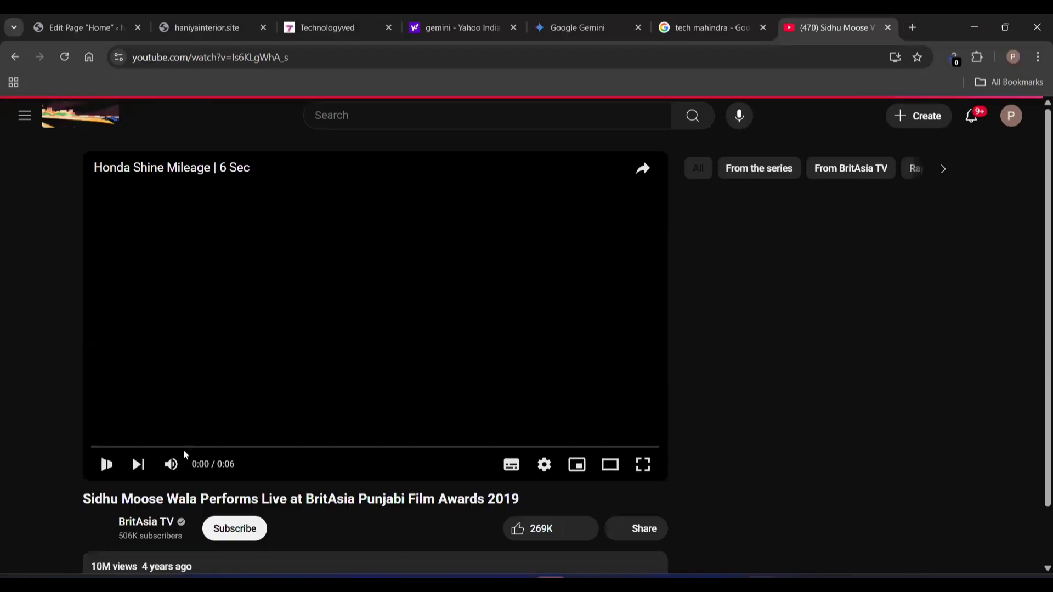
left_click(106, 464)
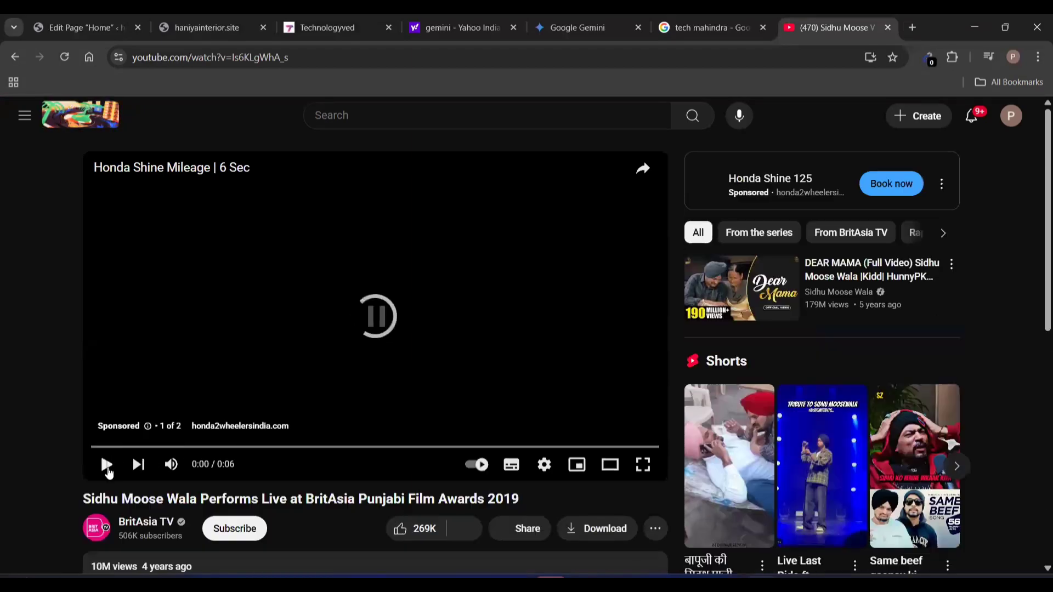
- Examine the video's sharing choices, embed code and embed options, and close the embed dialog
scroll(587, 430, "down", 3)
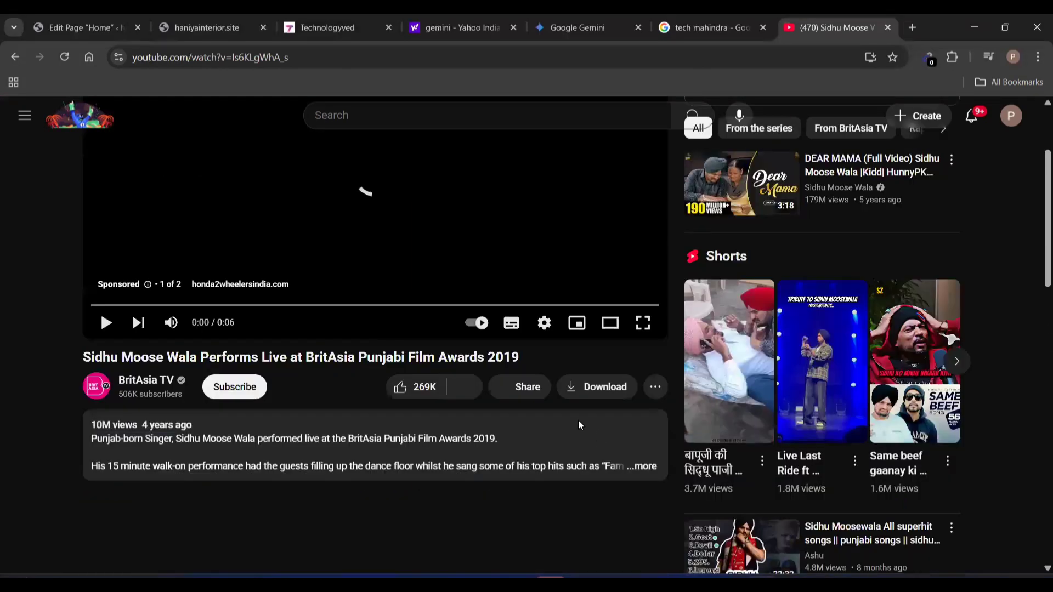
left_click(657, 389)
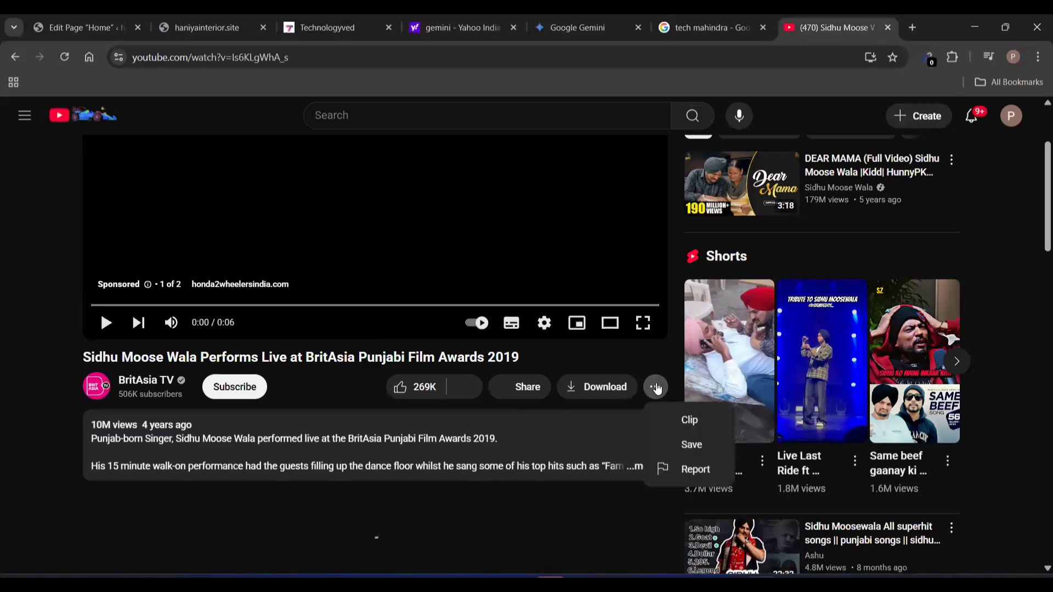
left_click(520, 387)
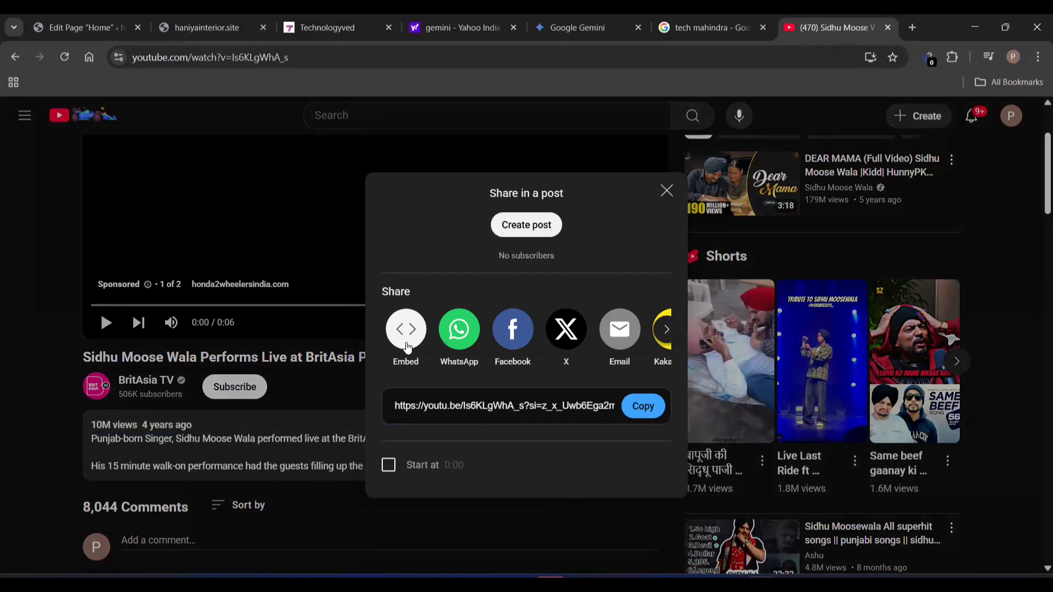
left_click(404, 345)
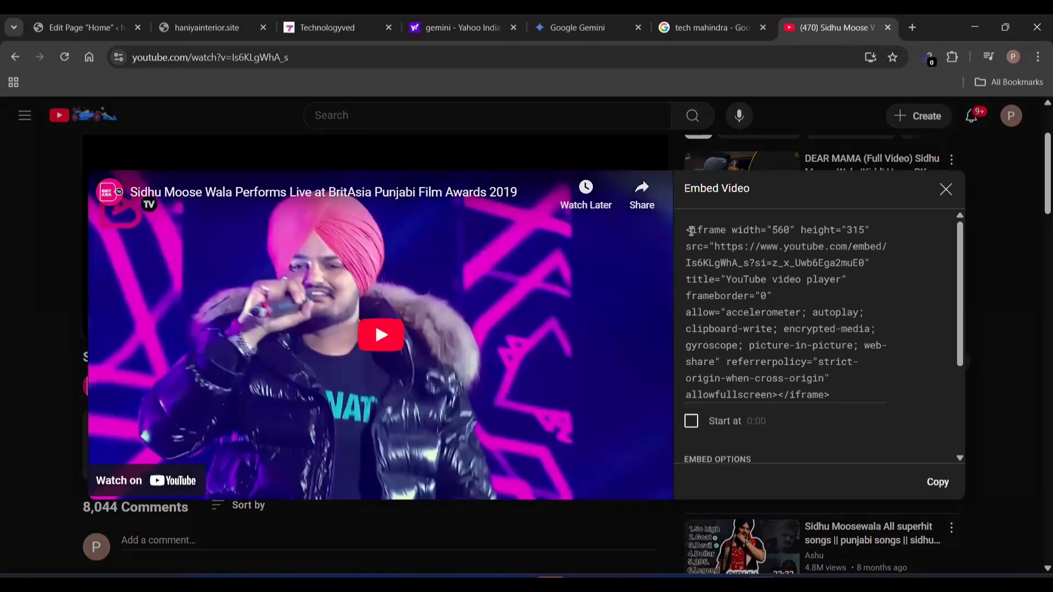
scroll(691, 231, "down", 5)
scroll(692, 231, "up", 5)
left_click(945, 191)
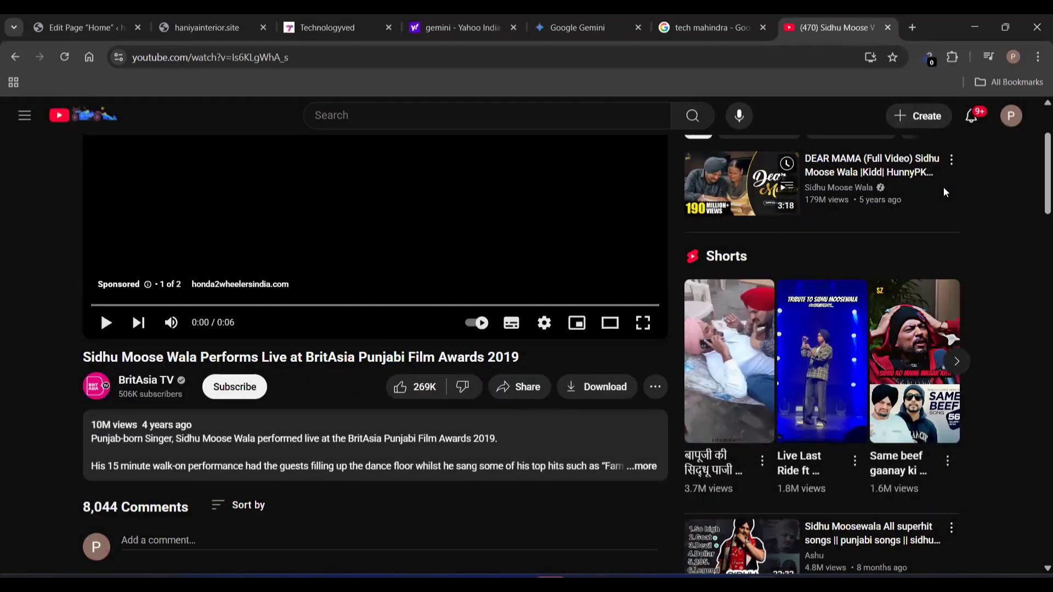
- Compare the YouTube video's share link with its iframe embed code, and close the sharing dialogs without copying anything
left_click(504, 394)
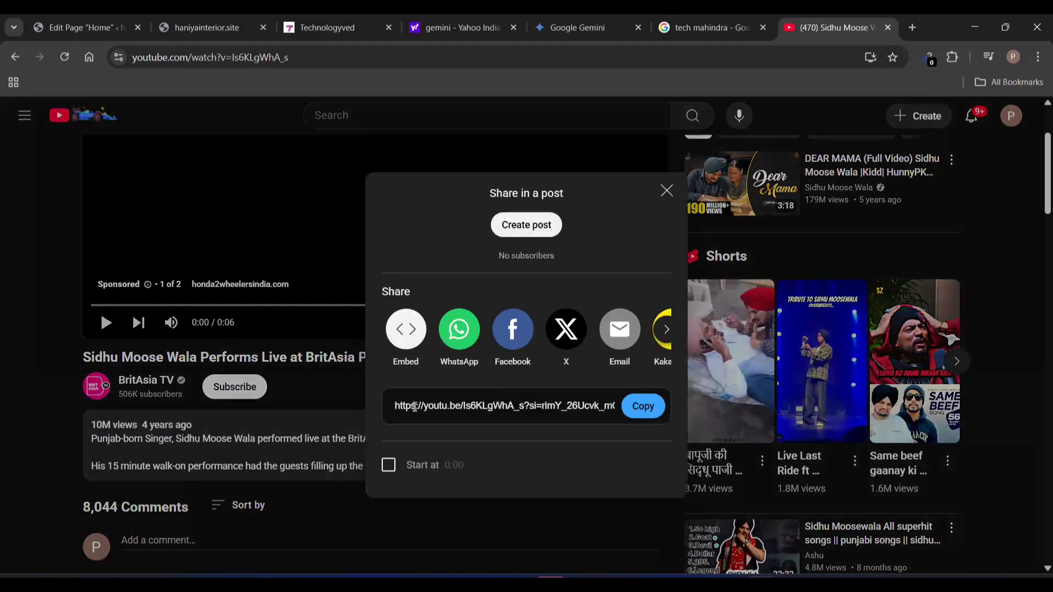
left_click(424, 406)
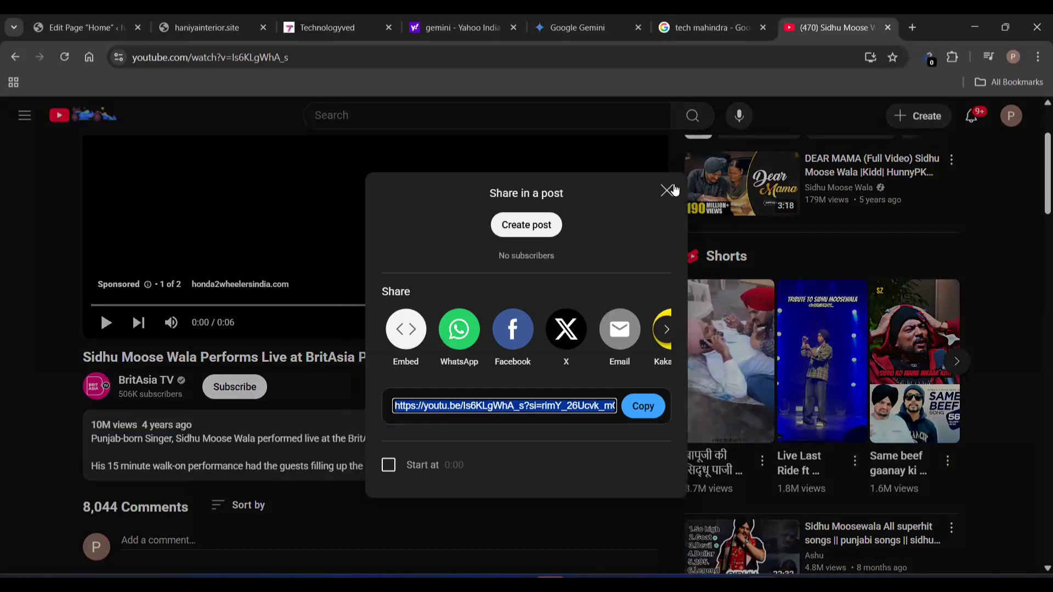
left_click(400, 344)
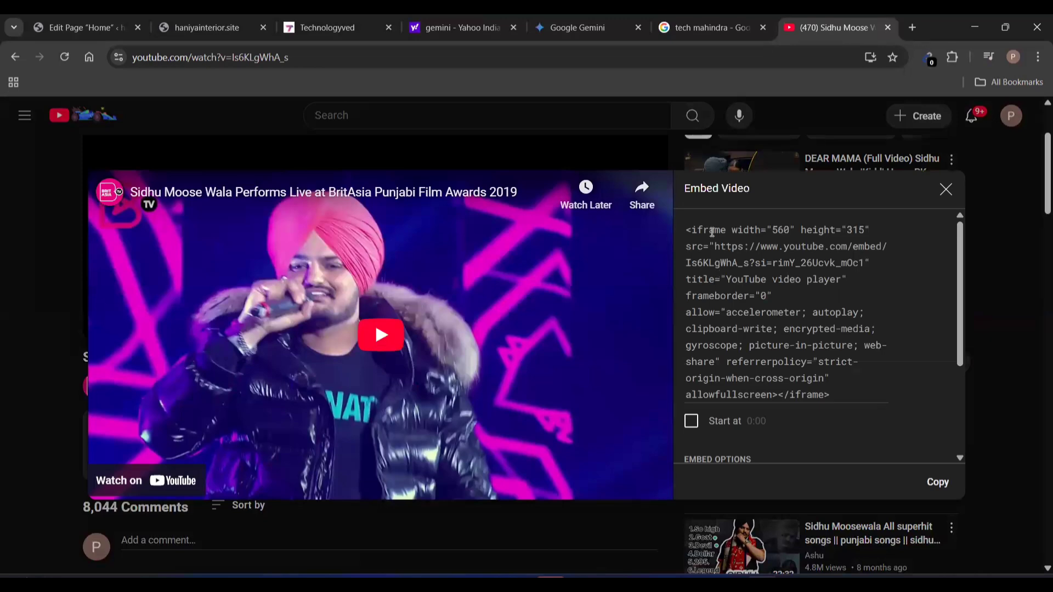
left_click(705, 230)
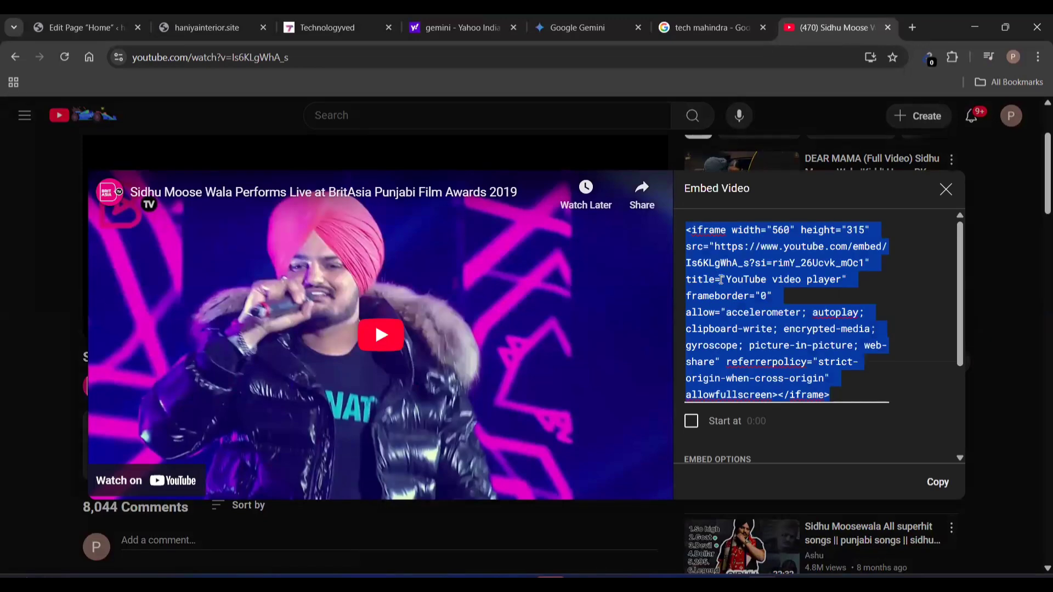
left_click(714, 238)
scroll(715, 239, "down", 2)
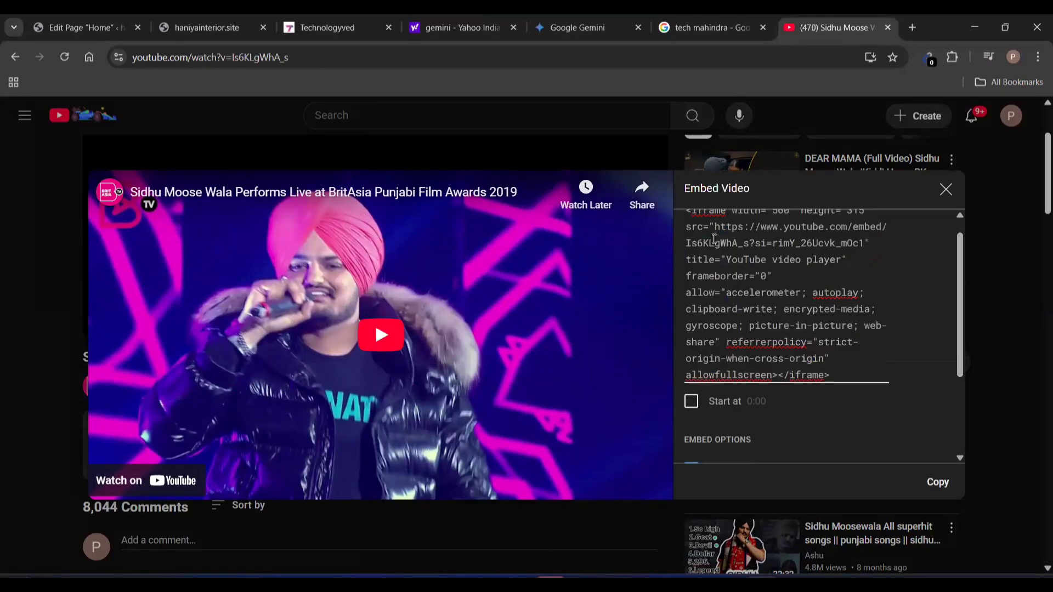
scroll(715, 239, "up", 2)
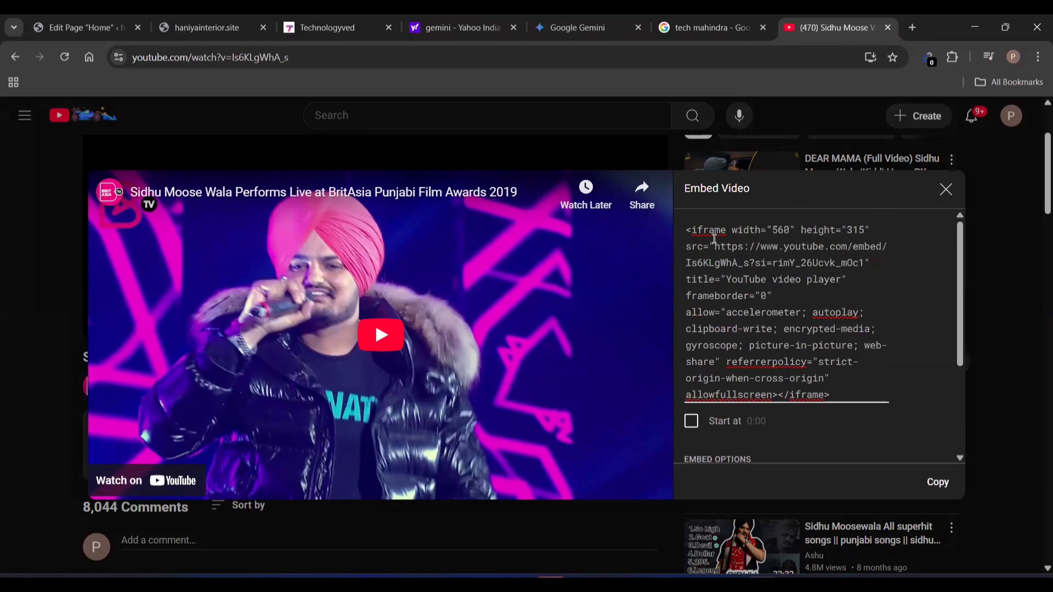
left_click(947, 192)
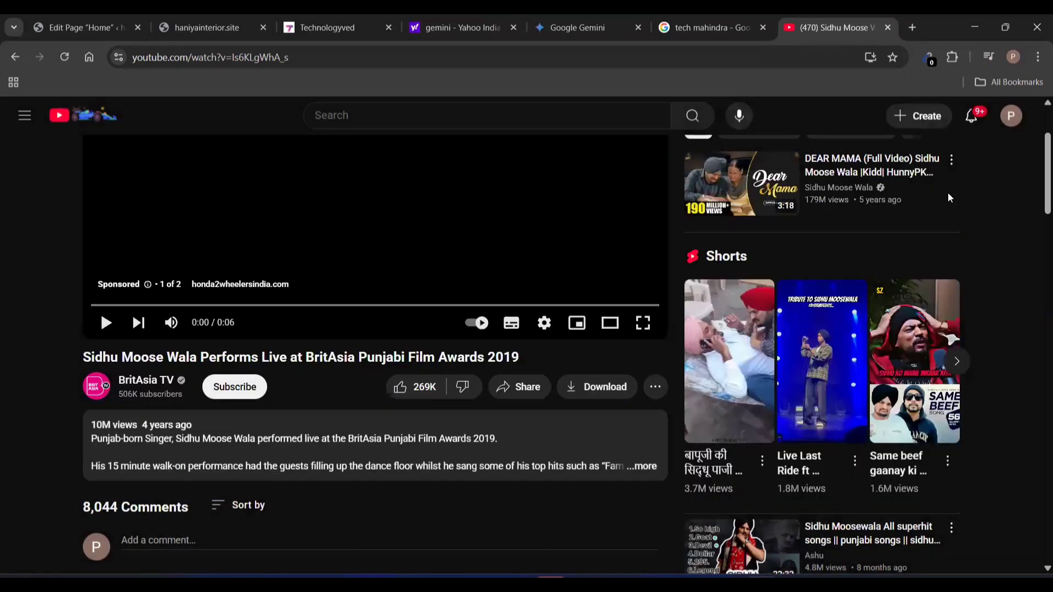
left_click(514, 390)
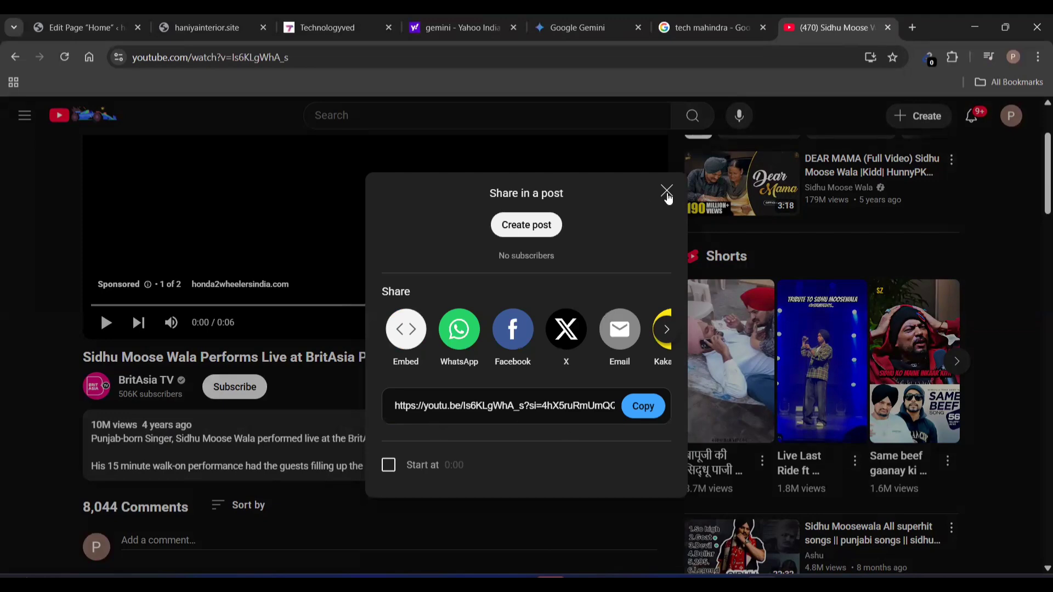
left_click(666, 192)
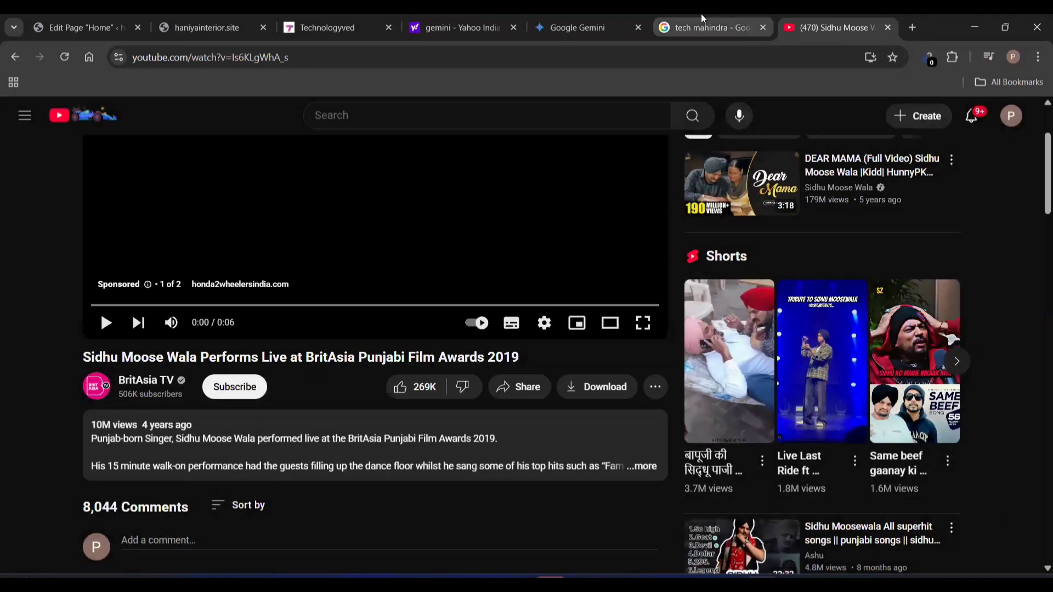
- Switch back to the WordPress editor, save the Home page with its empty Video block, and return to the Pages list
left_click(104, 14)
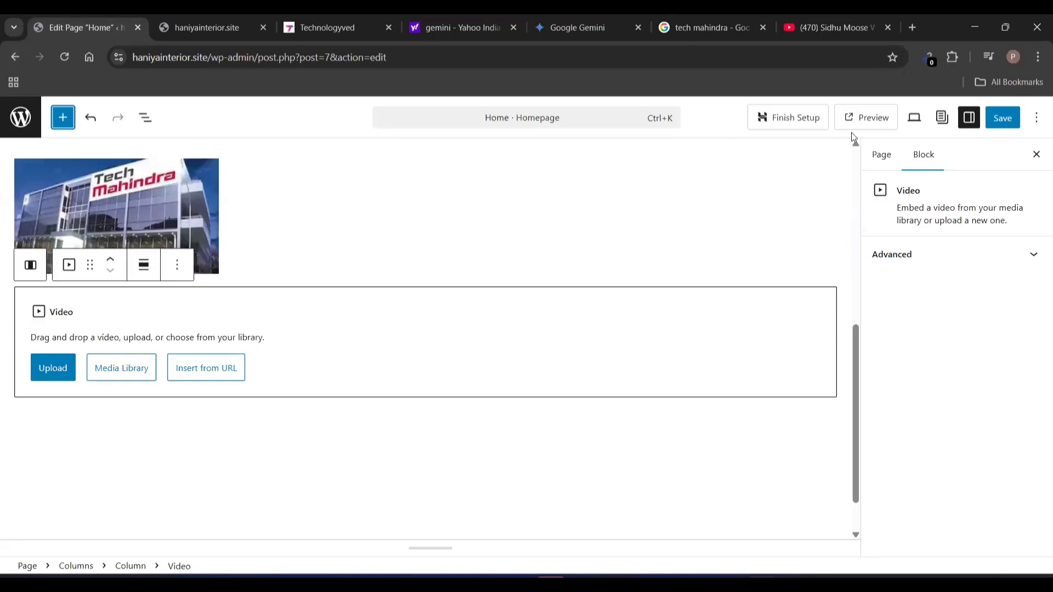
key("ctrl+s")
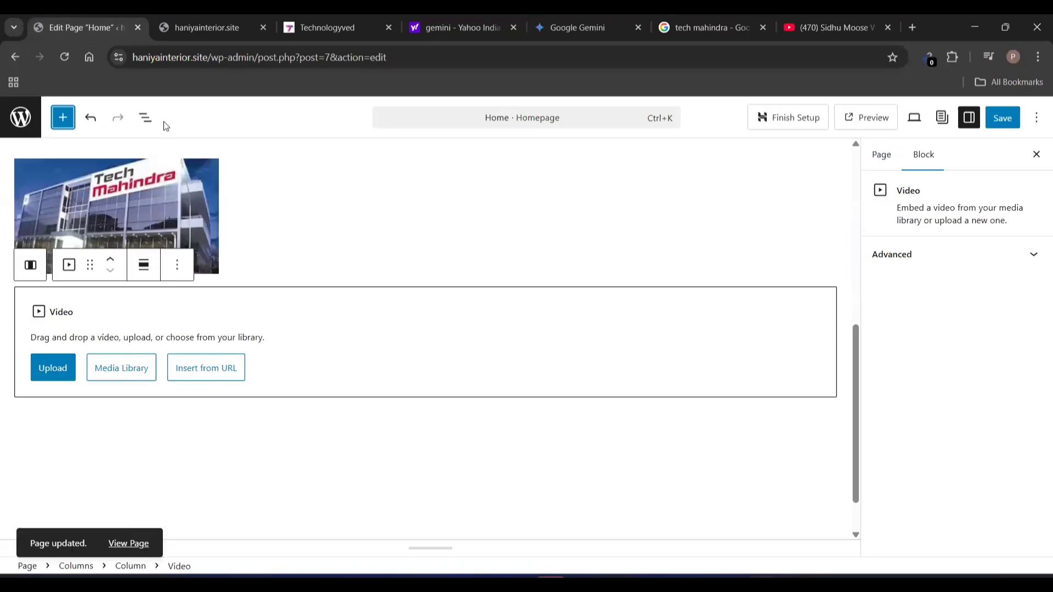
left_click(18, 62)
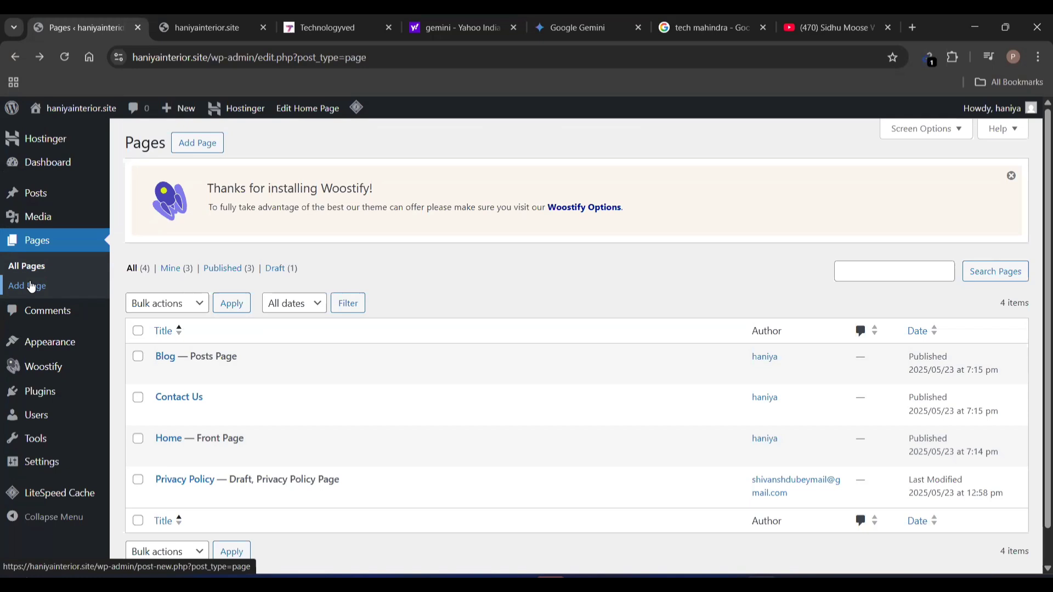
- Review the live haniyainterior.site homepage from its top, return to the Pages list, and bring up the open Zoom windows
left_click(207, 22)
scroll(351, 162, "up", 2)
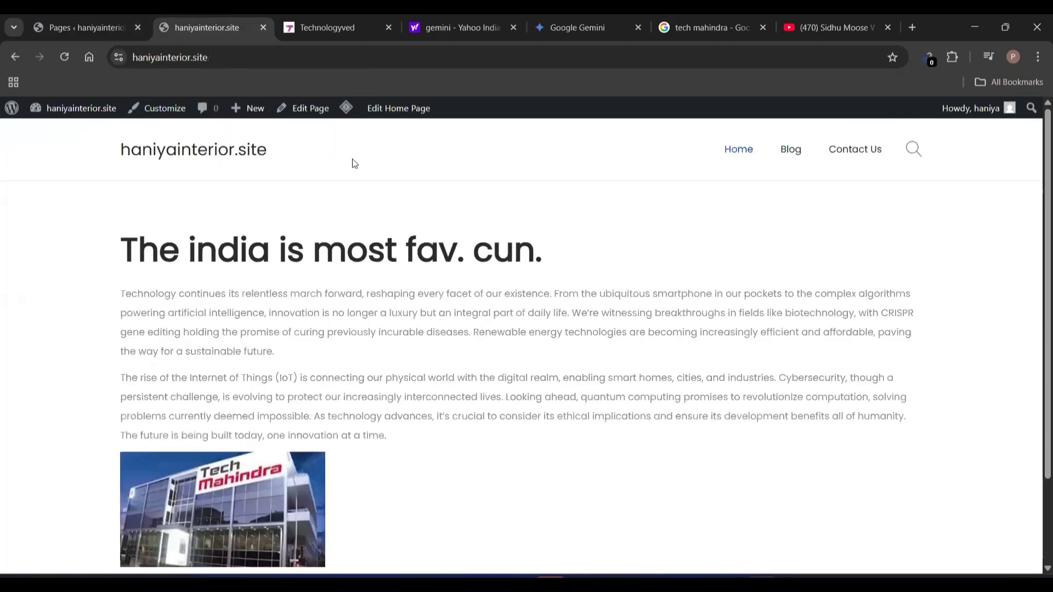
left_click(78, 17)
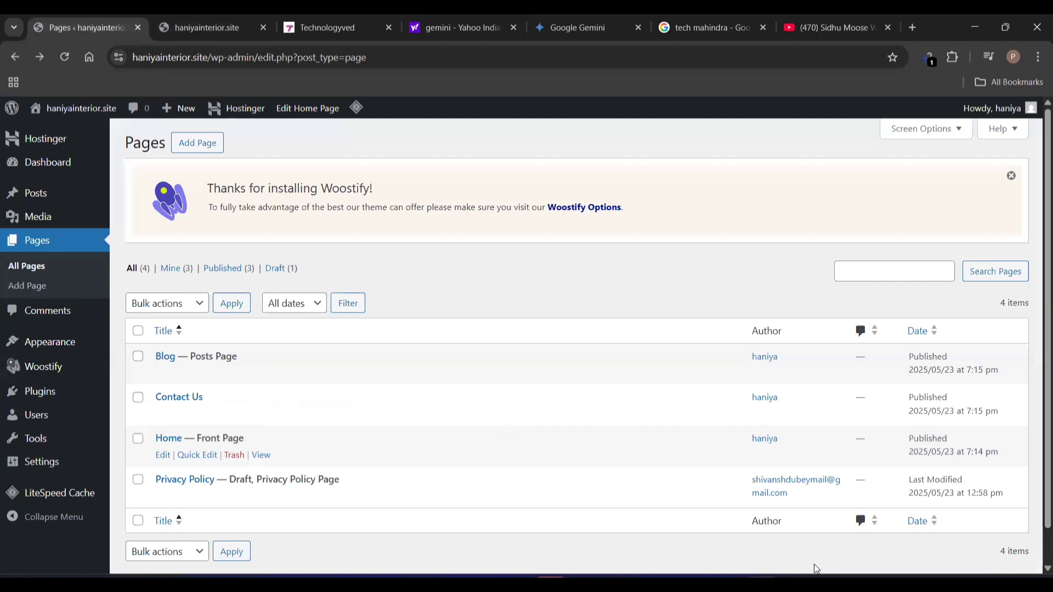
left_click(791, 577)
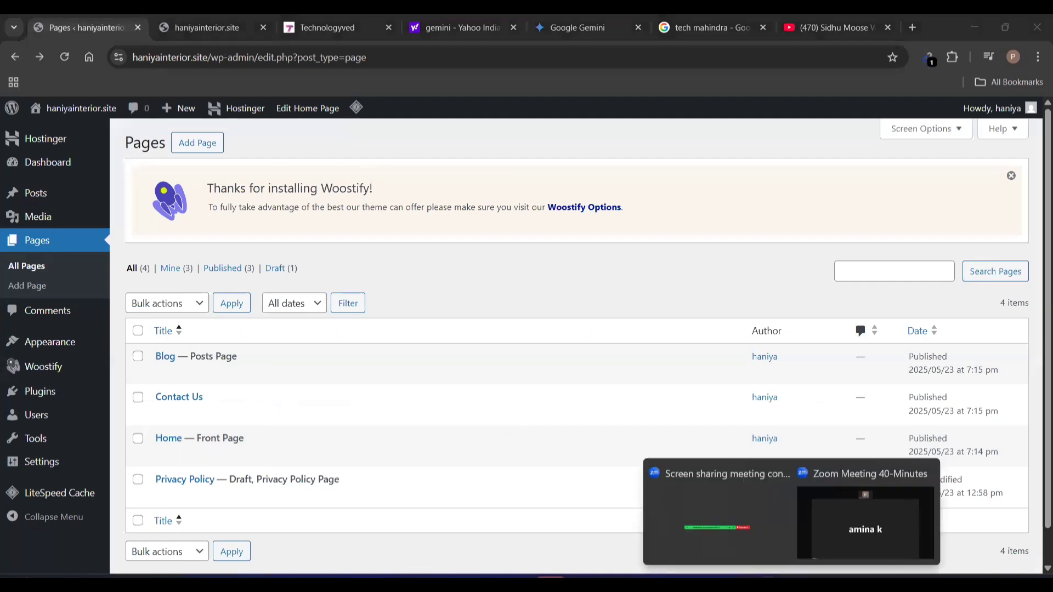